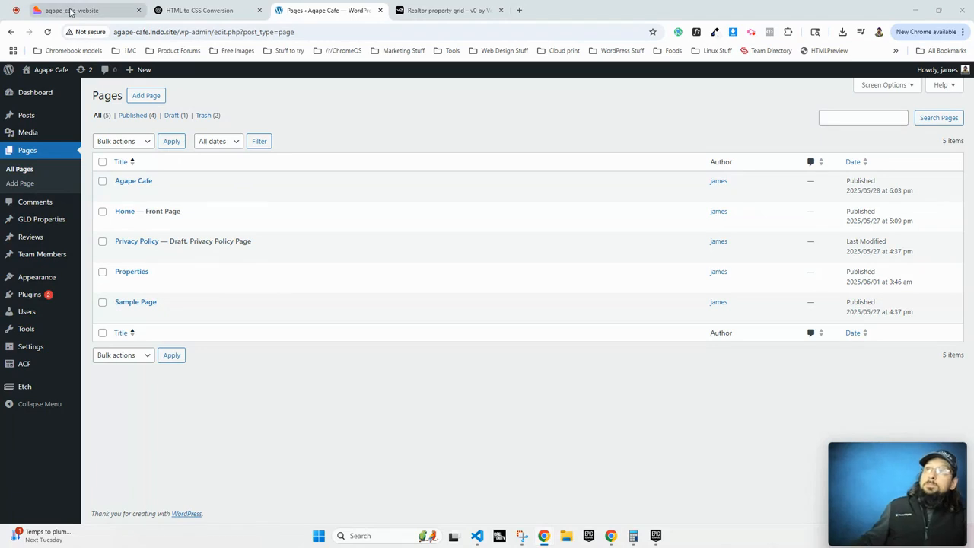
Switch to the live Agape Café website tab.
{"action": "left_click", "coordinate": [71, 12]}
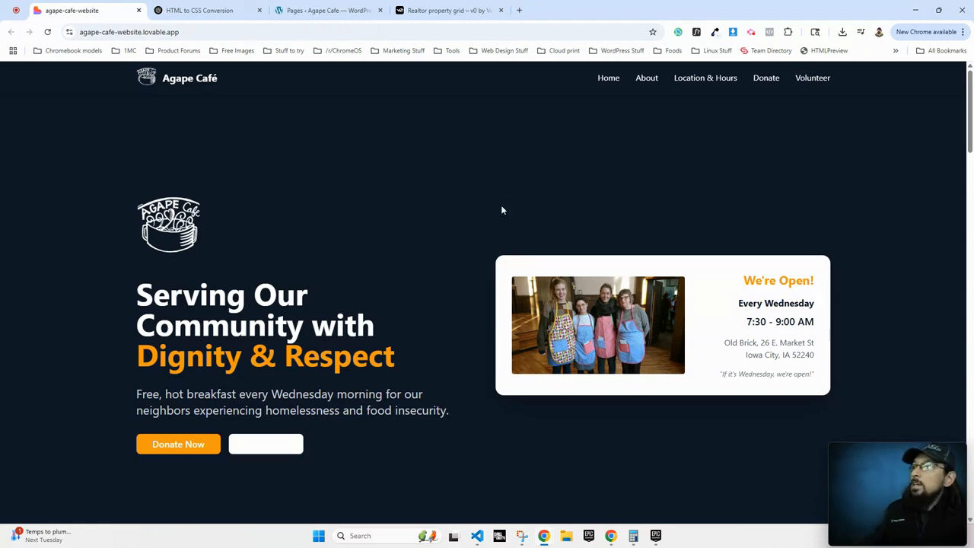
Scroll the Agape Café homepage down past the About and donation sections, then back to the hero.
{"action": "scroll", "coordinate": [417, 226], "scroll_direction": "down", "scroll_amount": 9}
{"action": "scroll", "coordinate": [416, 235], "scroll_direction": "down", "scroll_amount": 10}
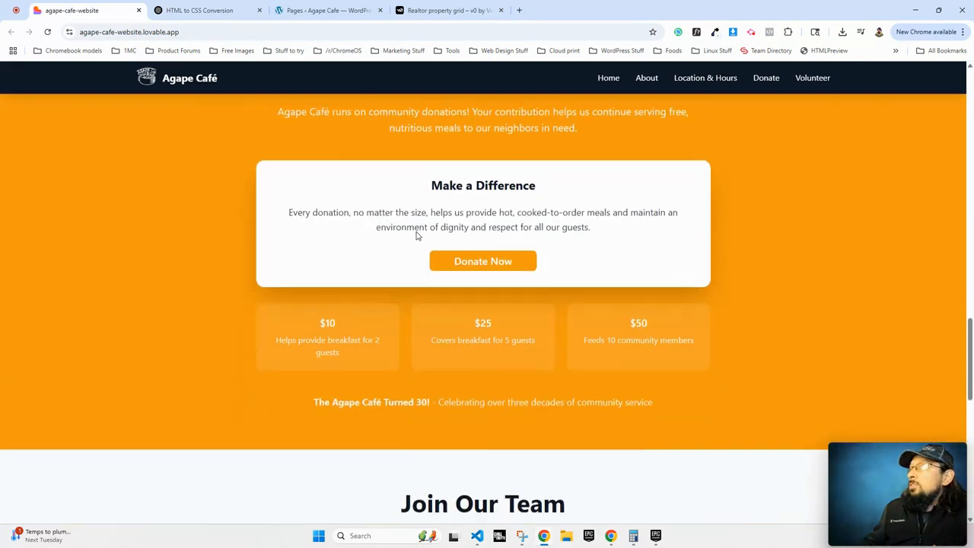
{"action": "scroll", "coordinate": [416, 236], "scroll_direction": "down", "scroll_amount": 1}
{"action": "scroll", "coordinate": [213, 243], "scroll_direction": "down", "scroll_amount": 5}
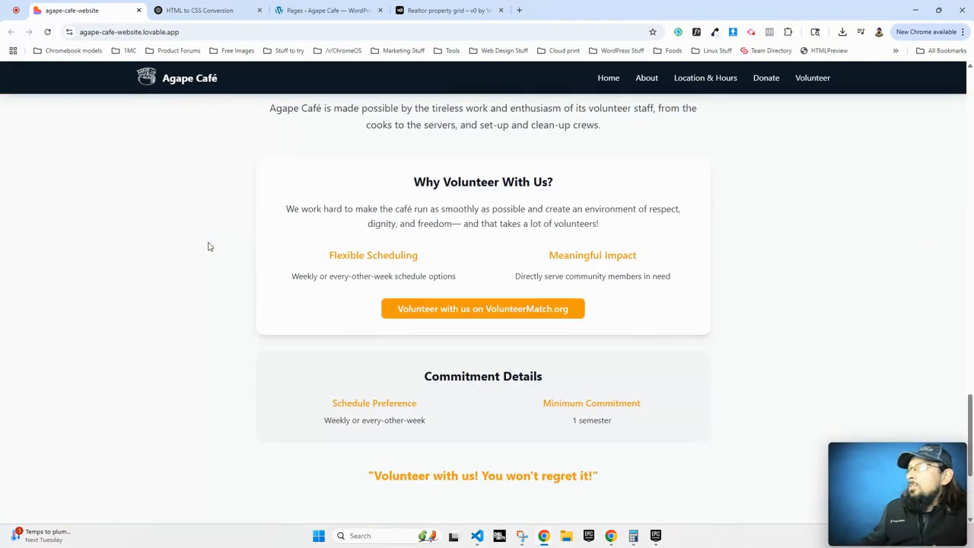
{"action": "scroll", "coordinate": [210, 247], "scroll_direction": "down", "scroll_amount": 3}
{"action": "scroll", "coordinate": [209, 246], "scroll_direction": "up", "scroll_amount": 8}
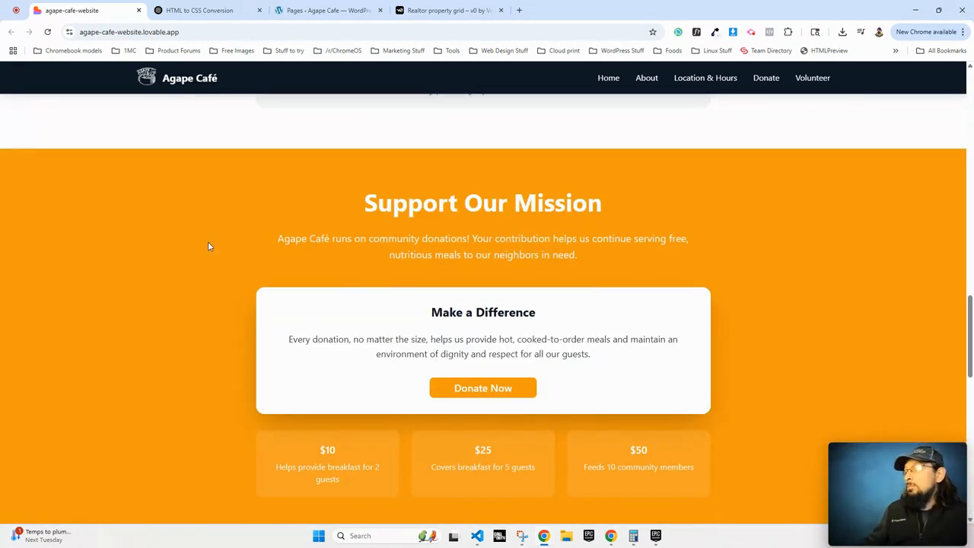
{"action": "scroll", "coordinate": [209, 247], "scroll_direction": "up", "scroll_amount": 5}
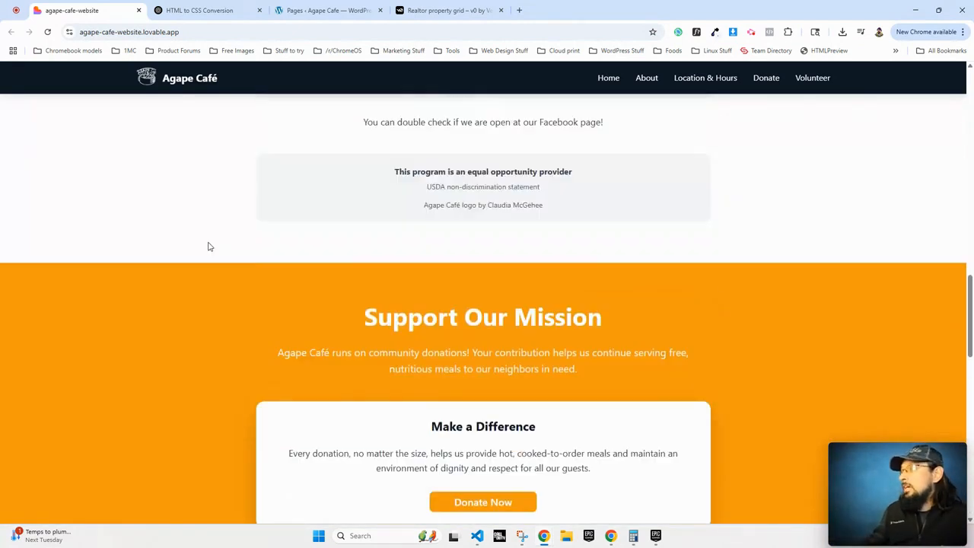
{"action": "scroll", "coordinate": [233, 300], "scroll_direction": "down", "scroll_amount": 6}
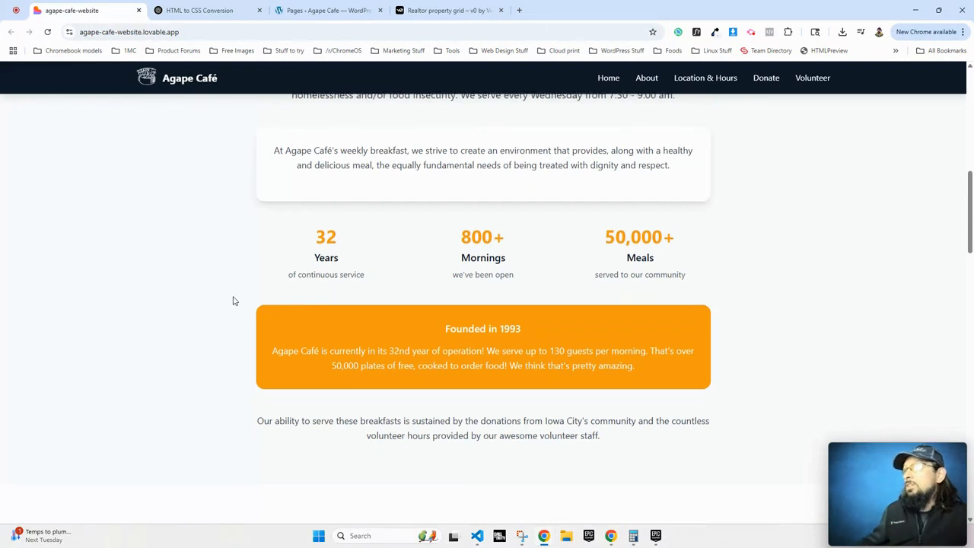
{"action": "scroll", "coordinate": [234, 301], "scroll_direction": "down", "scroll_amount": 4}
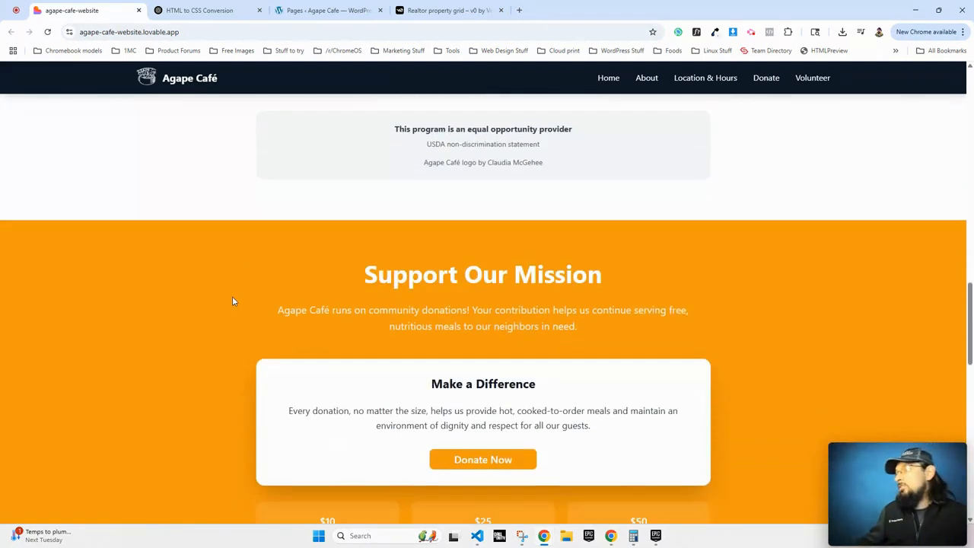
{"action": "scroll", "coordinate": [233, 302], "scroll_direction": "up", "scroll_amount": 8}
{"action": "scroll", "coordinate": [233, 301], "scroll_direction": "up", "scroll_amount": 10}
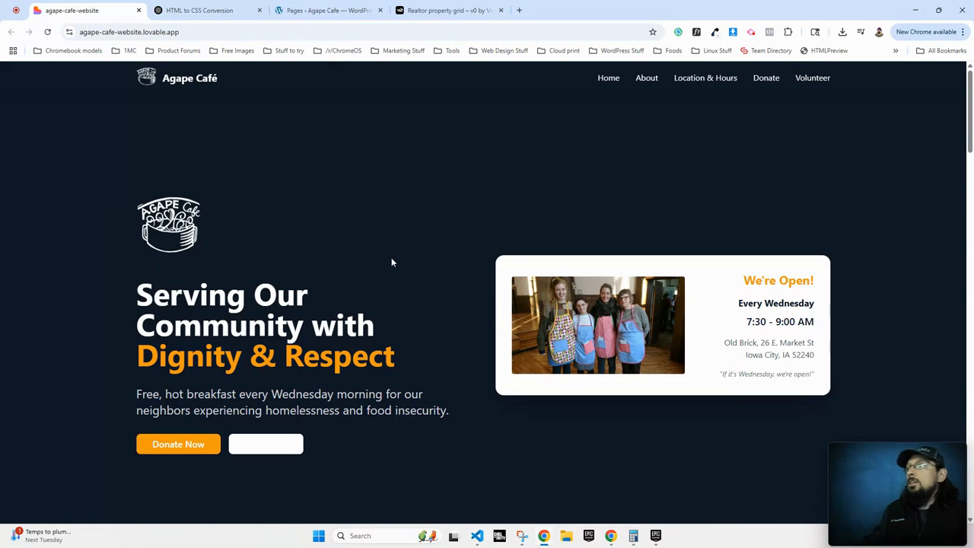
Inspect the hero and open its section element in Edit as HTML with all markup selected.
{"action": "right_click", "coordinate": [285, 259]}
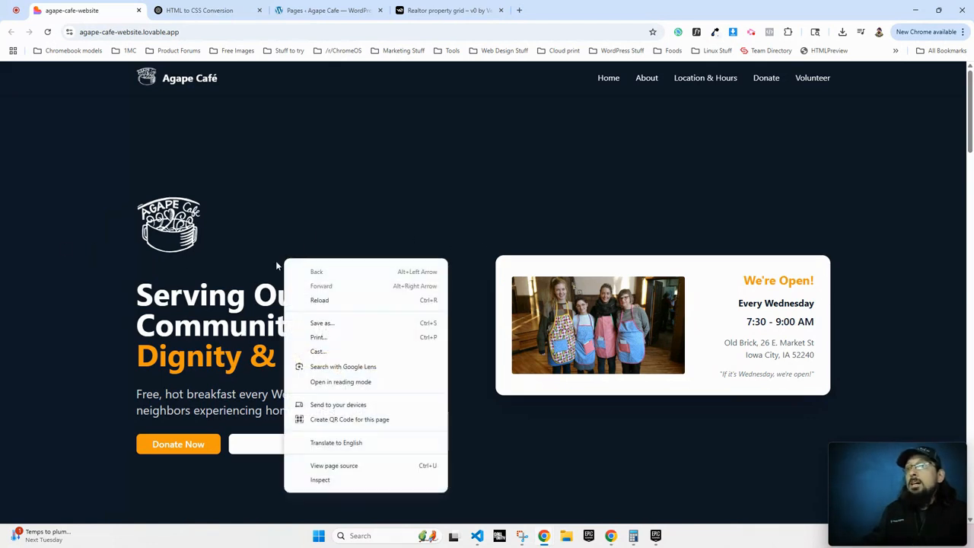
{"action": "left_click", "coordinate": [335, 481]}
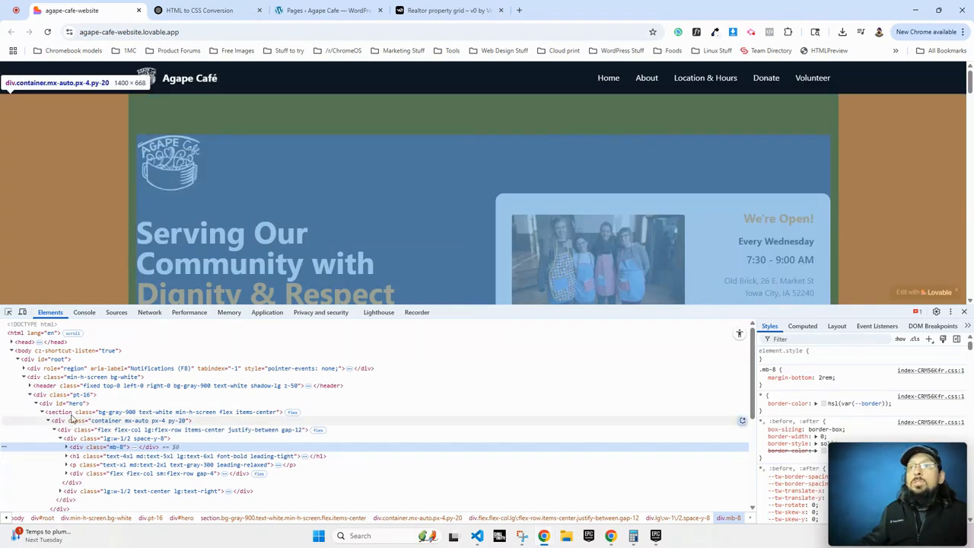
{"action": "left_click", "coordinate": [76, 412]}
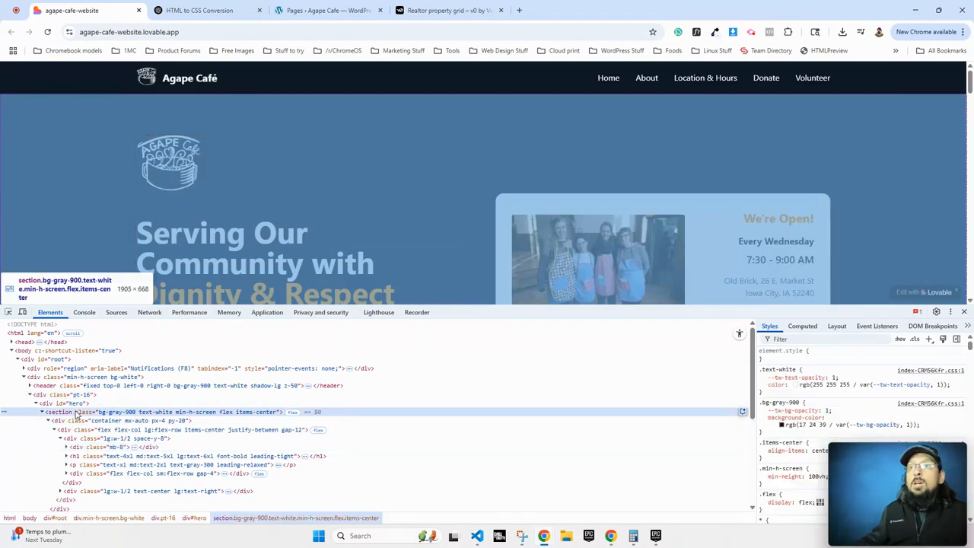
{"action": "right_click", "coordinate": [59, 414]}
{"action": "left_click", "coordinate": [110, 130]}
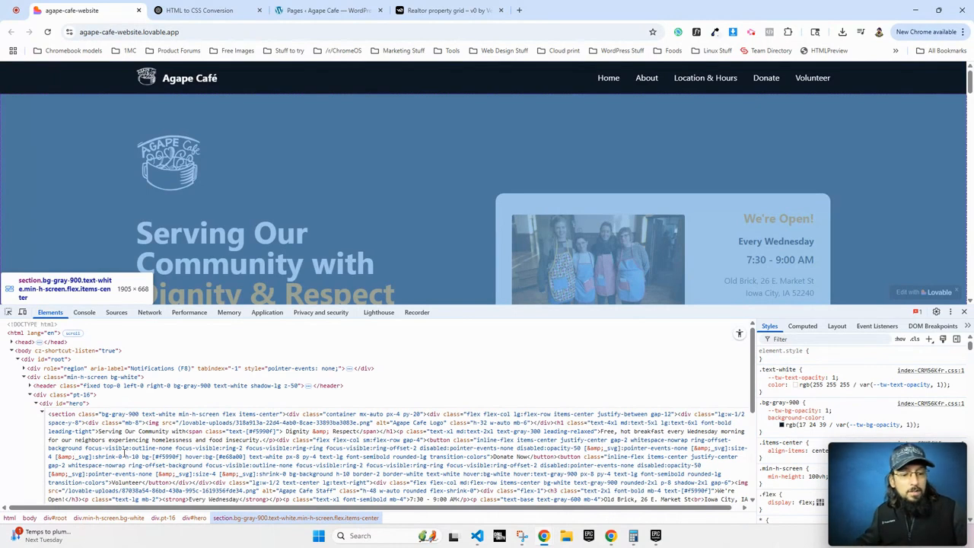
{"action": "key", "text": "ctrl+a"}
{"action": "left_click", "coordinate": [239, 448]}
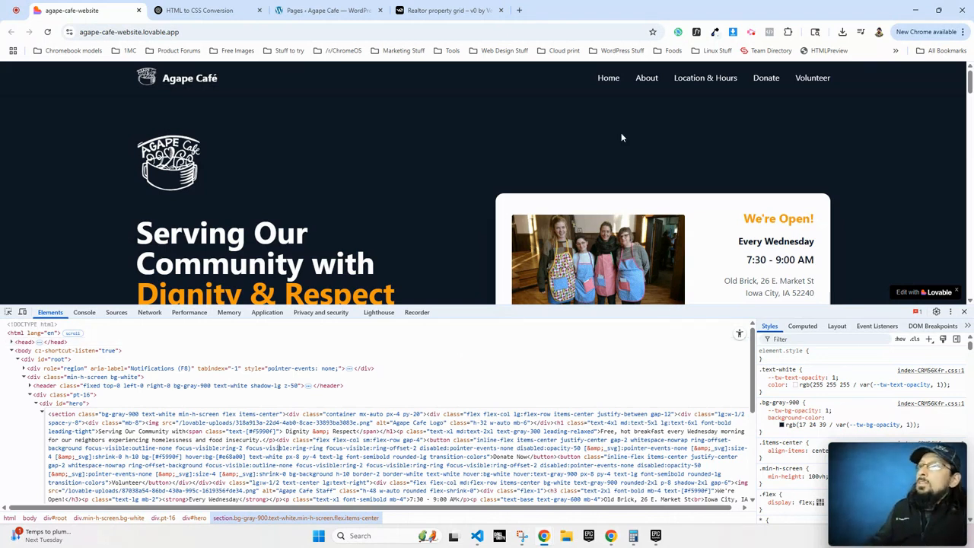
Review ChatGPT's hero-to-vanilla-CSS conversion under .agape-hero, then go back to the WordPress Pages list.
{"action": "left_click", "coordinate": [199, 11]}
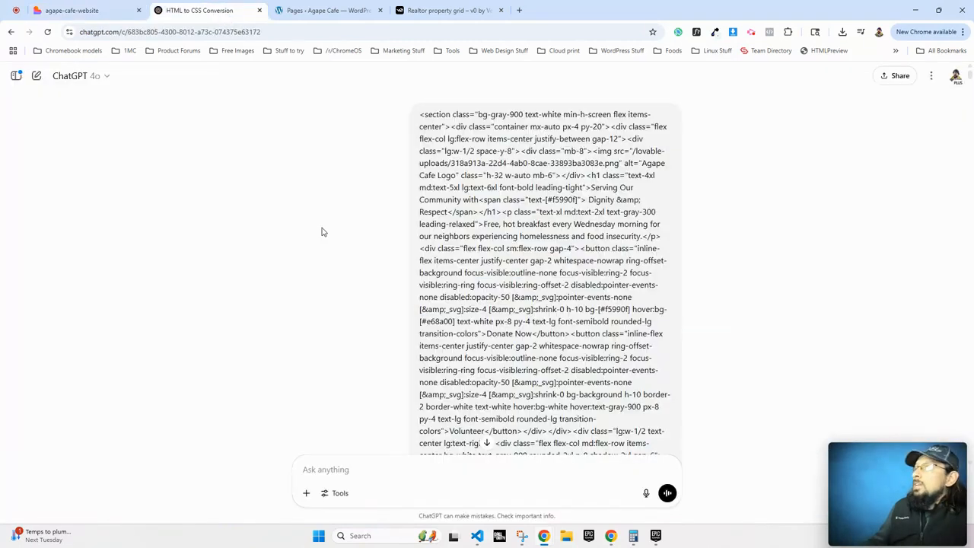
{"action": "scroll", "coordinate": [813, 253], "scroll_direction": "down", "scroll_amount": 4}
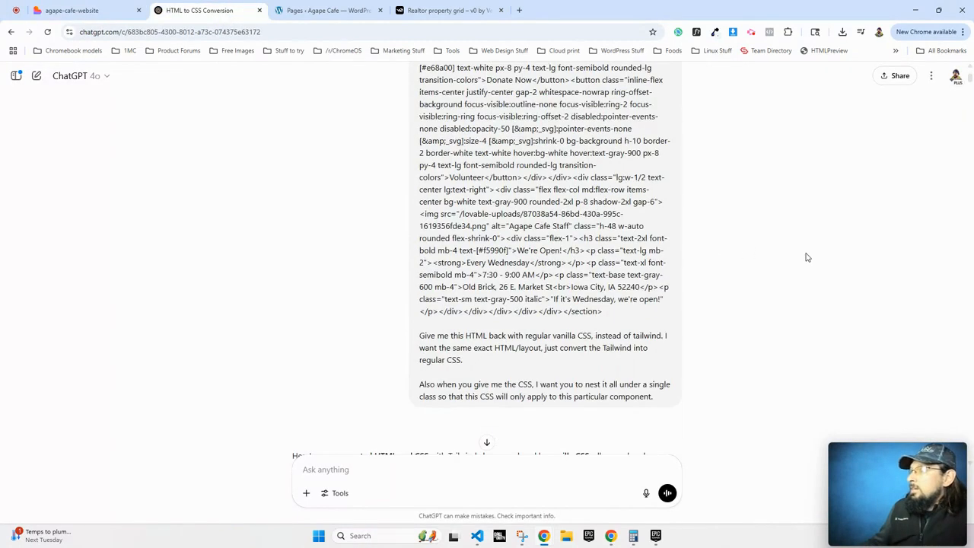
{"action": "scroll", "coordinate": [730, 266], "scroll_direction": "up", "scroll_amount": 4}
{"action": "left_click_drag", "start_coordinate": [420, 119], "coordinate": [532, 327]}
{"action": "scroll", "coordinate": [529, 325], "scroll_direction": "down", "scroll_amount": 5}
{"action": "left_click", "coordinate": [466, 335]}
{"action": "left_click_drag", "start_coordinate": [427, 336], "coordinate": [601, 340]}
{"action": "left_click", "coordinate": [611, 346]}
{"action": "scroll", "coordinate": [456, 319], "scroll_direction": "down", "scroll_amount": 10}
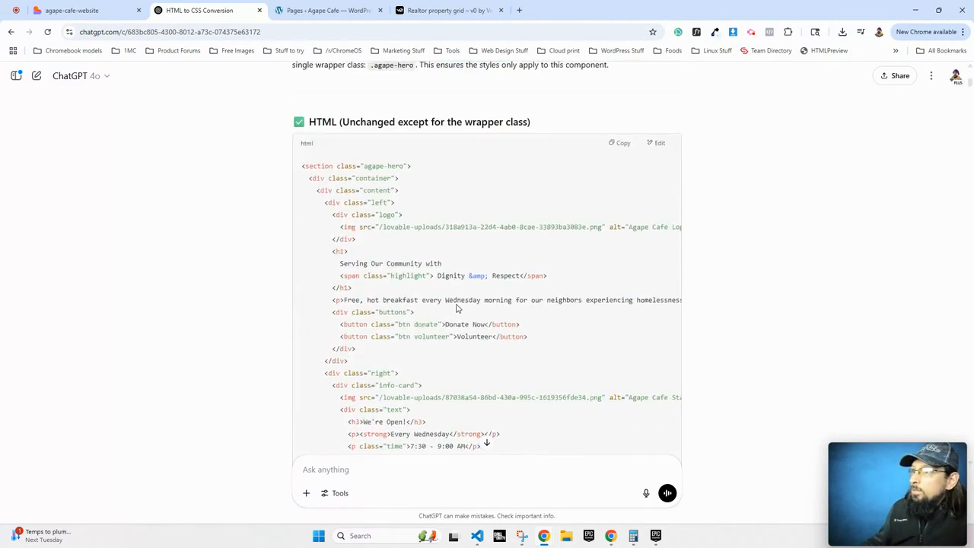
{"action": "scroll", "coordinate": [538, 251], "scroll_direction": "up", "scroll_amount": 3}
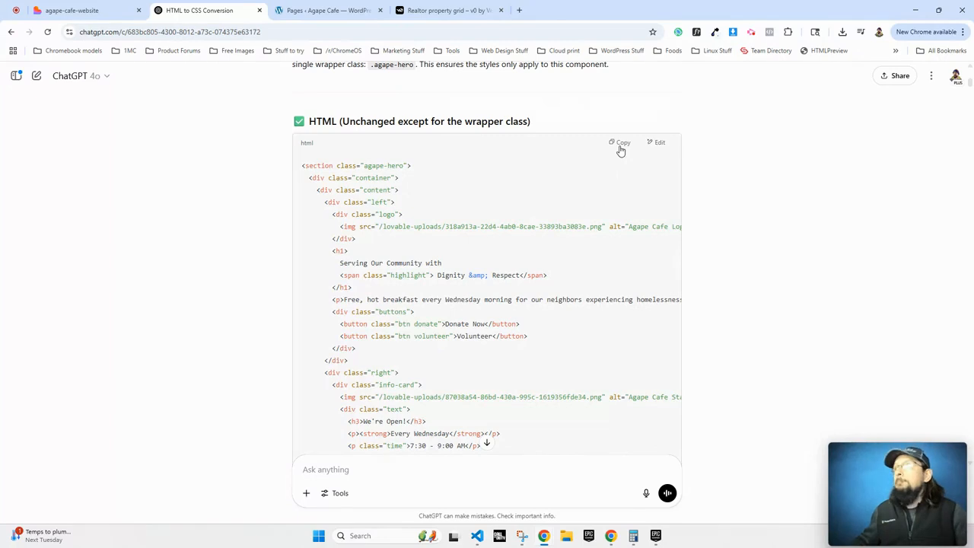
{"action": "left_click", "coordinate": [289, 13]}
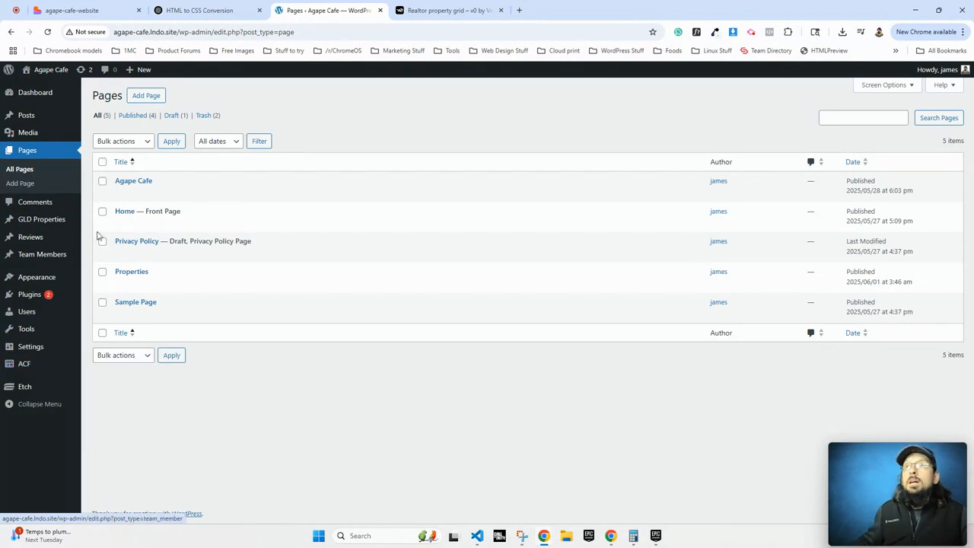
Open Home in Etch, add a Section, and replace its markup with the pasted hero HTML.
{"action": "left_click", "coordinate": [125, 211]}
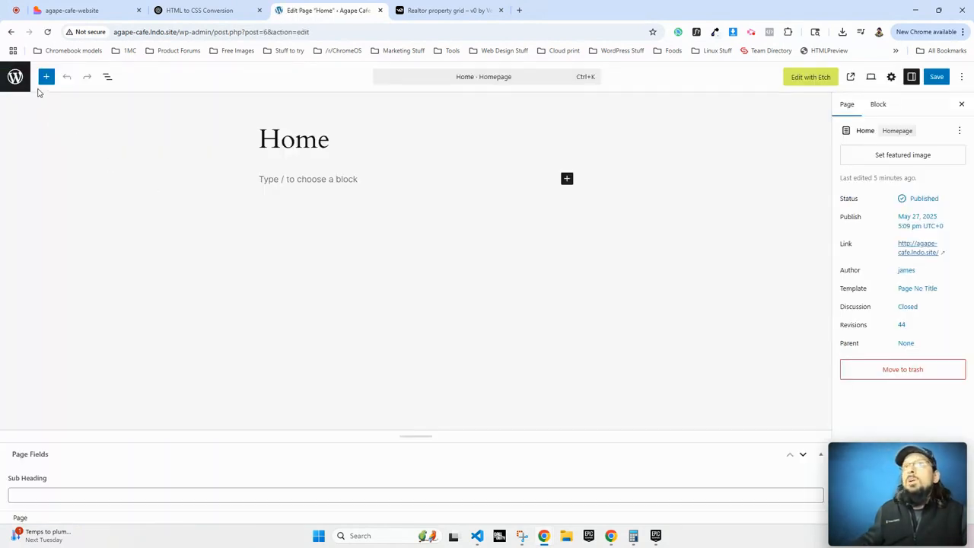
{"action": "left_click", "coordinate": [804, 77]}
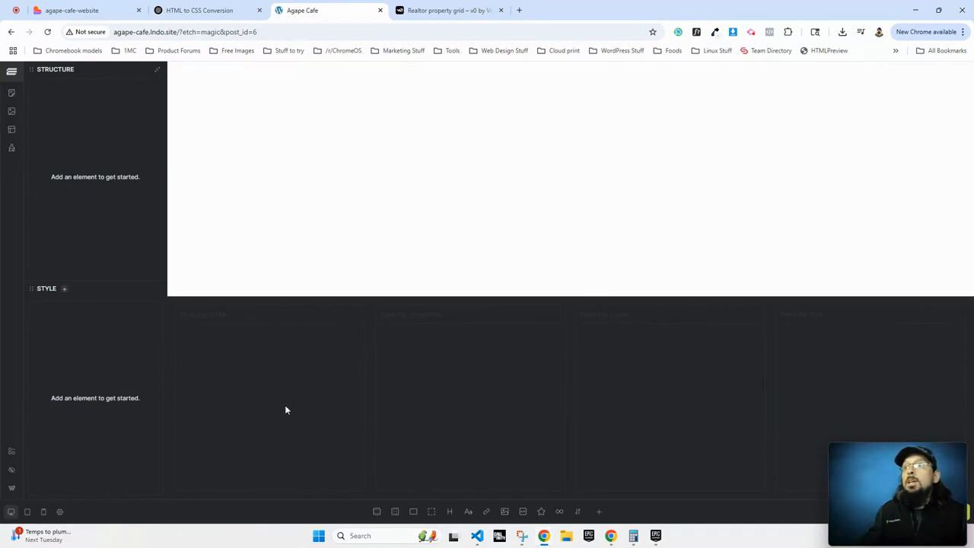
{"action": "left_click", "coordinate": [377, 511]}
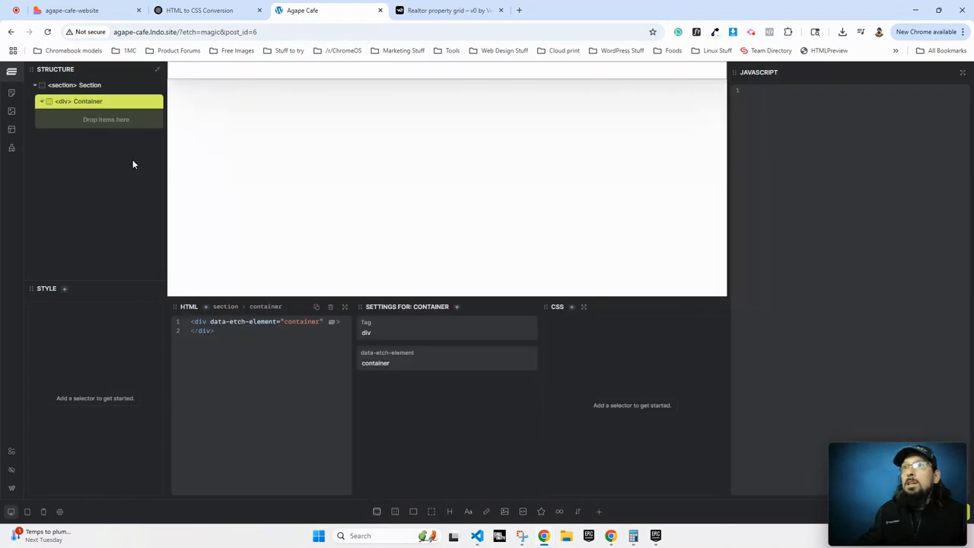
{"action": "left_click", "coordinate": [58, 88]}
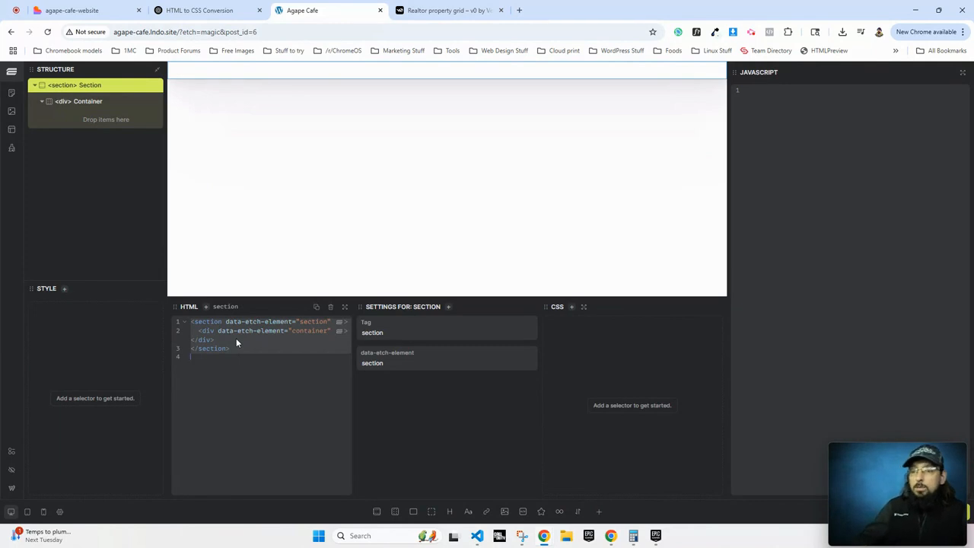
{"action": "key", "text": "BackSpace"}
{"action": "key", "text": "ctrl+v"}
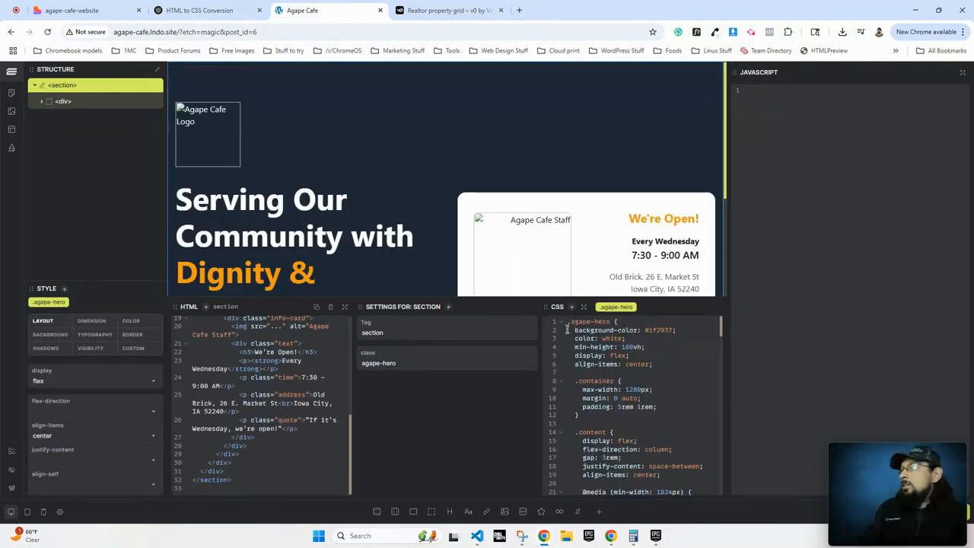
Delete every declaration inside the .agape-hero CSS rule, leaving the hero unstyled.
{"action": "left_click_drag", "start_coordinate": [568, 325], "coordinate": [624, 450]}
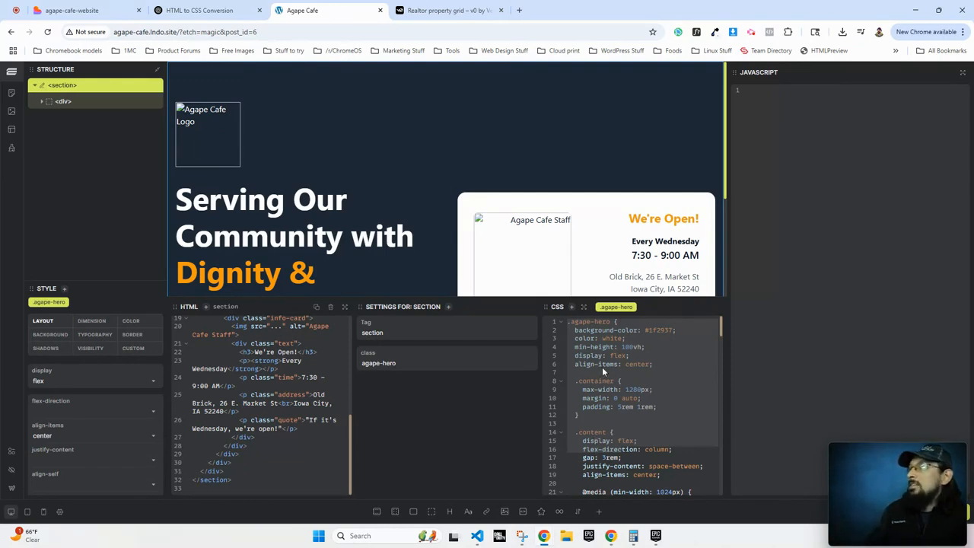
{"action": "left_click", "coordinate": [565, 327]}
{"action": "left_click_drag", "start_coordinate": [574, 329], "coordinate": [605, 466]}
{"action": "key", "text": "BackSpace"}
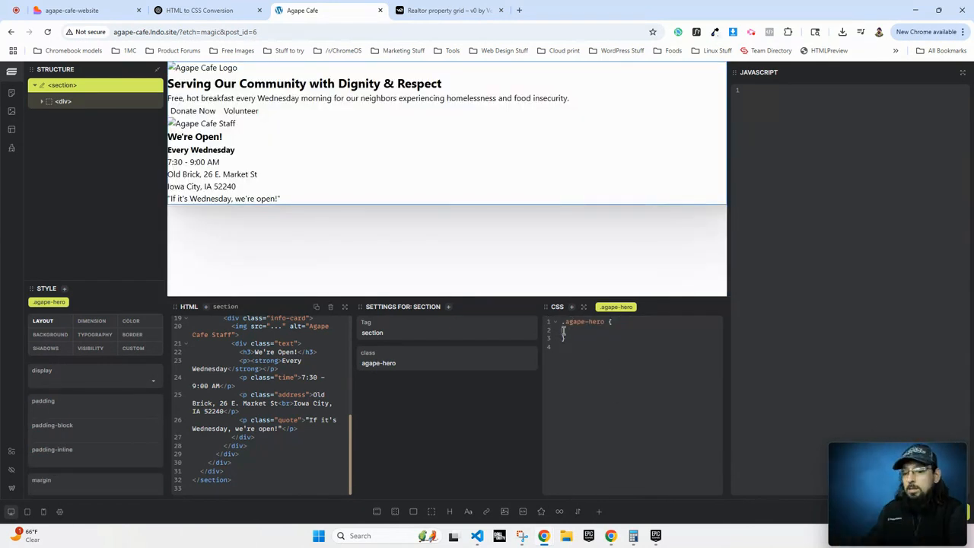
{"action": "scroll", "coordinate": [254, 382], "scroll_direction": "up", "scroll_amount": 5}
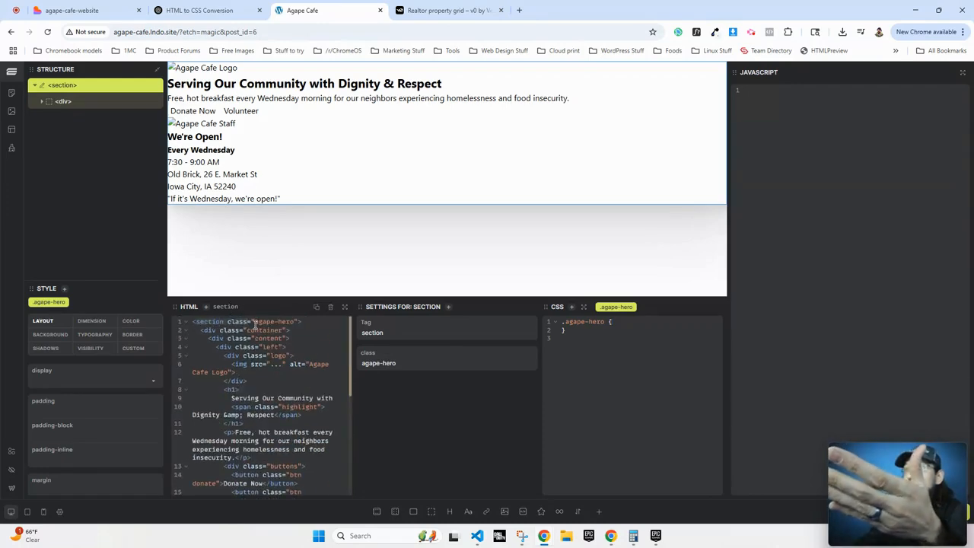
{"action": "left_click_drag", "start_coordinate": [302, 326], "coordinate": [335, 327]}
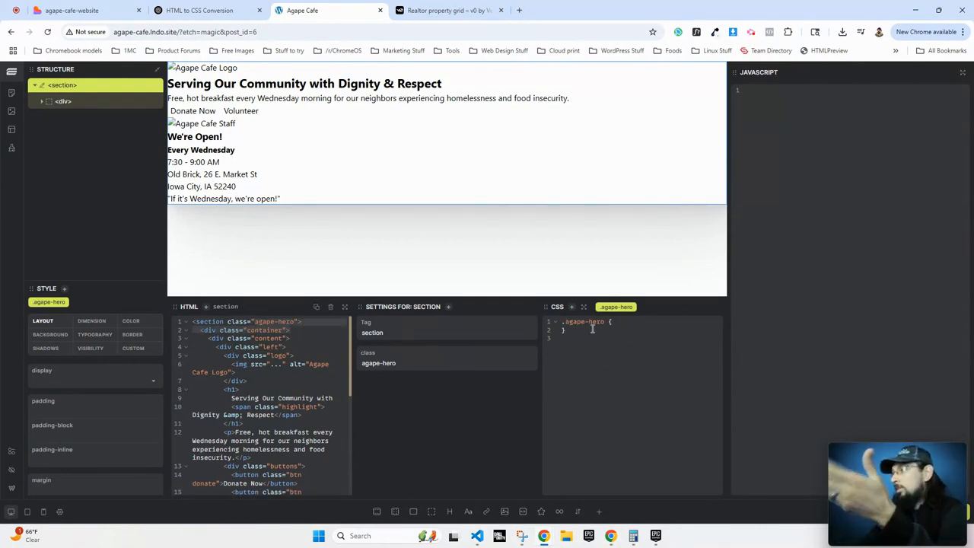
Select the 'CSS (With Native Nesting)' .agape-hero block in the ChatGPT reply.
{"action": "left_click", "coordinate": [202, 8]}
{"action": "scroll", "coordinate": [344, 229], "scroll_direction": "down", "scroll_amount": 15}
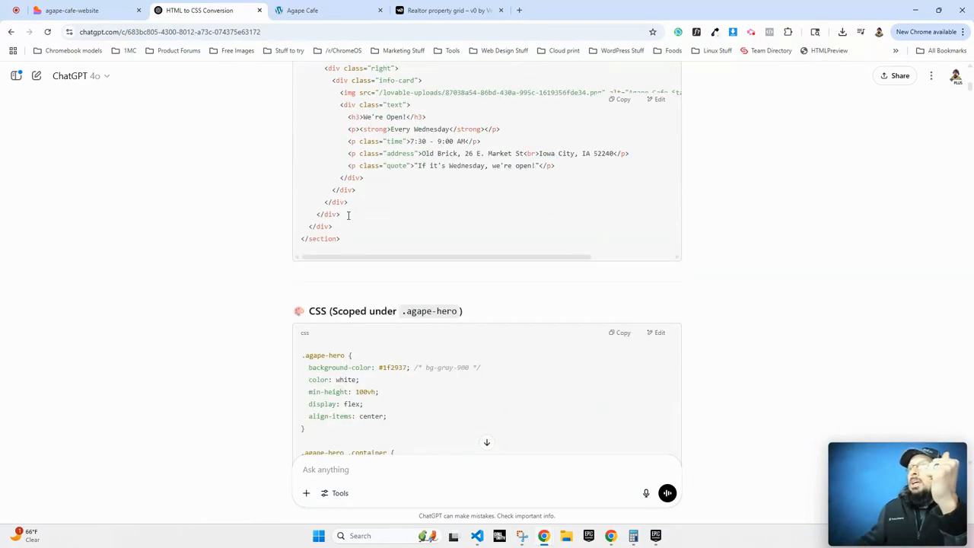
{"action": "scroll", "coordinate": [342, 244], "scroll_direction": "up", "scroll_amount": 1}
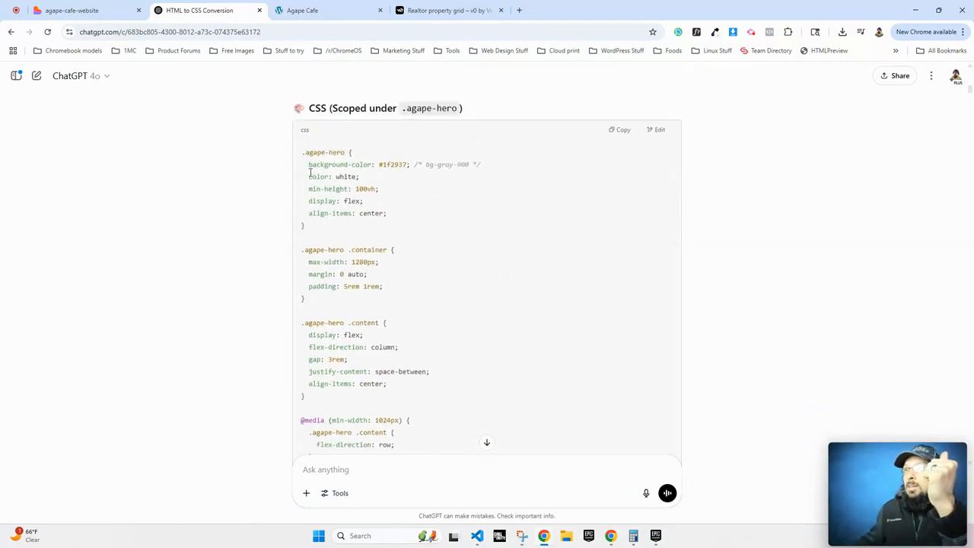
{"action": "left_click_drag", "start_coordinate": [300, 154], "coordinate": [315, 211]}
{"action": "scroll", "coordinate": [316, 217], "scroll_direction": "down", "scroll_amount": 10}
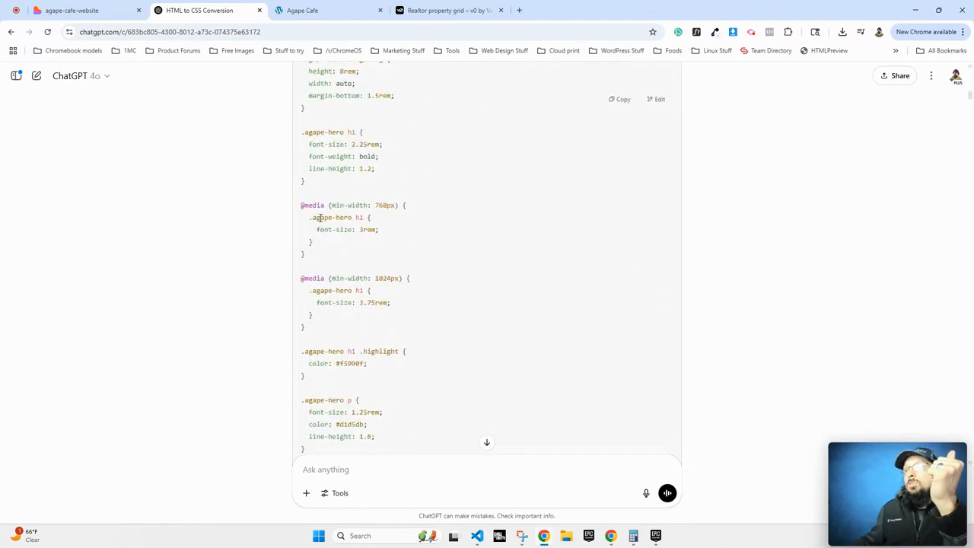
{"action": "scroll", "coordinate": [308, 263], "scroll_direction": "down", "scroll_amount": 12}
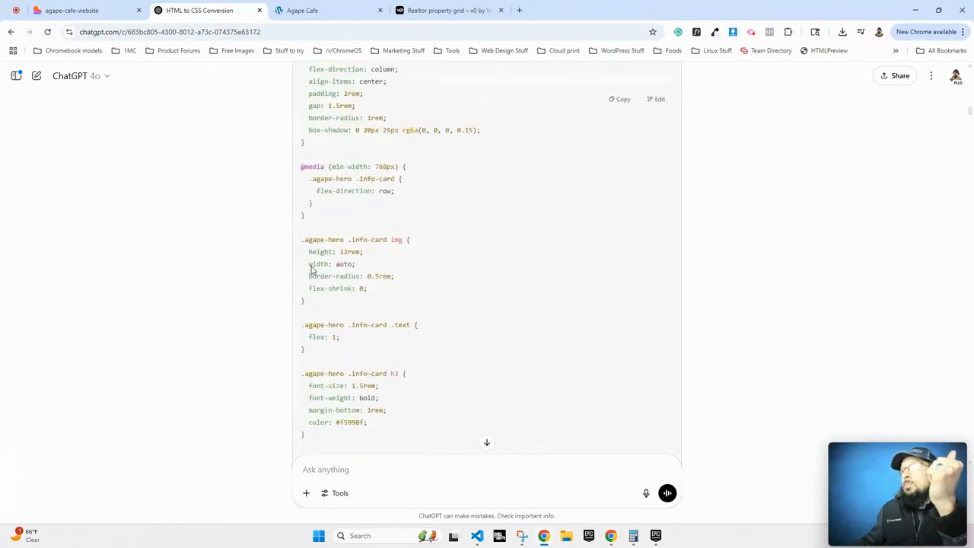
{"action": "left_click_drag", "start_coordinate": [420, 296], "coordinate": [614, 297]}
{"action": "scroll", "coordinate": [431, 322], "scroll_direction": "down", "scroll_amount": 5}
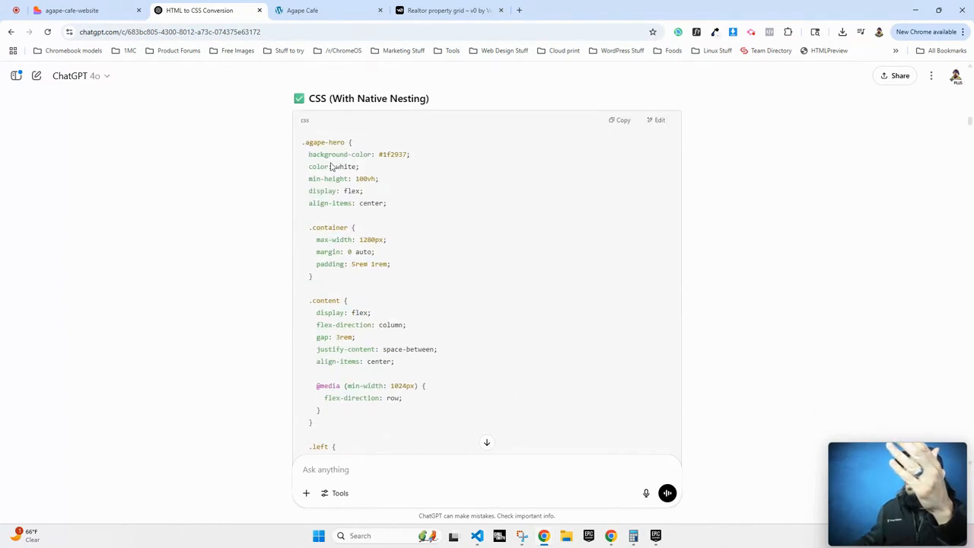
{"action": "left_click_drag", "start_coordinate": [300, 154], "coordinate": [303, 180]}
{"action": "scroll", "coordinate": [358, 329], "scroll_direction": "down", "scroll_amount": 10}
{"action": "scroll", "coordinate": [358, 333], "scroll_direction": "down", "scroll_amount": 15}
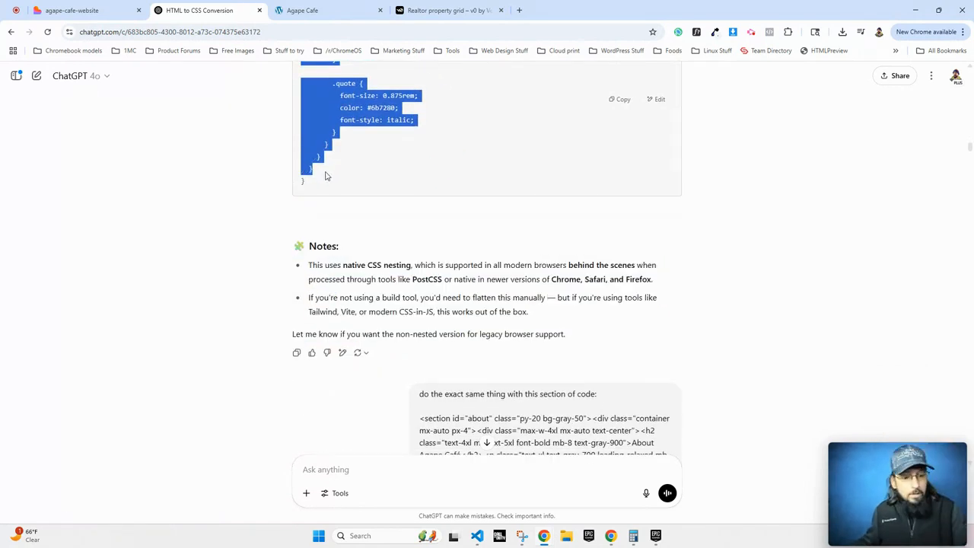
Paste the nested .agape-hero CSS into Etch, restoring the dark, orange-highlighted hero styling.
{"action": "left_click", "coordinate": [312, 10]}
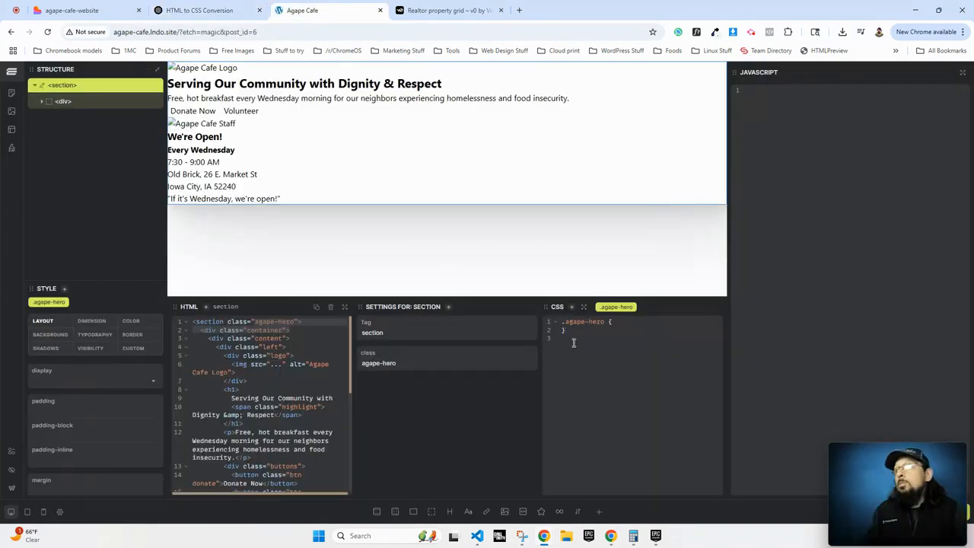
{"action": "key", "text": "ctrl+v"}
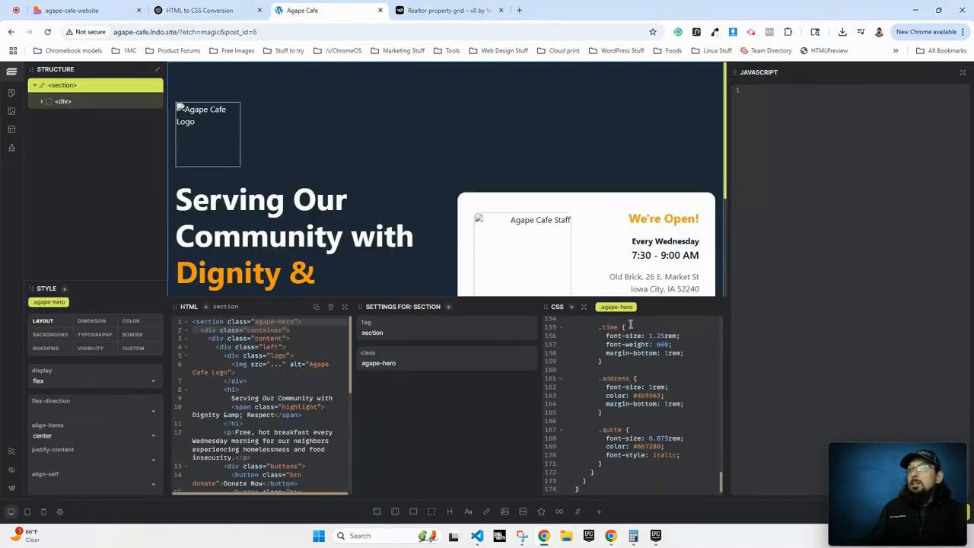
{"action": "scroll", "coordinate": [482, 245], "scroll_direction": "down", "scroll_amount": 2}
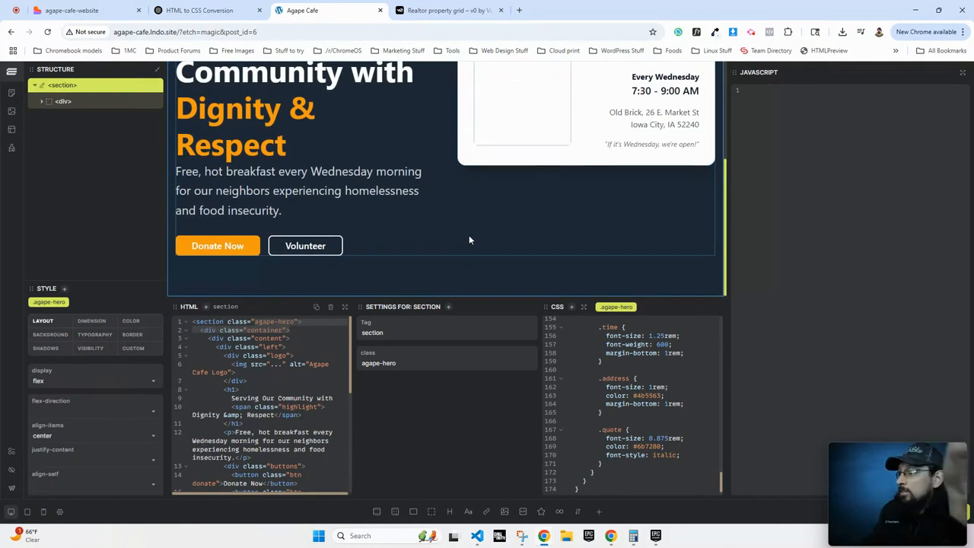
{"action": "scroll", "coordinate": [468, 236], "scroll_direction": "up", "scroll_amount": 2}
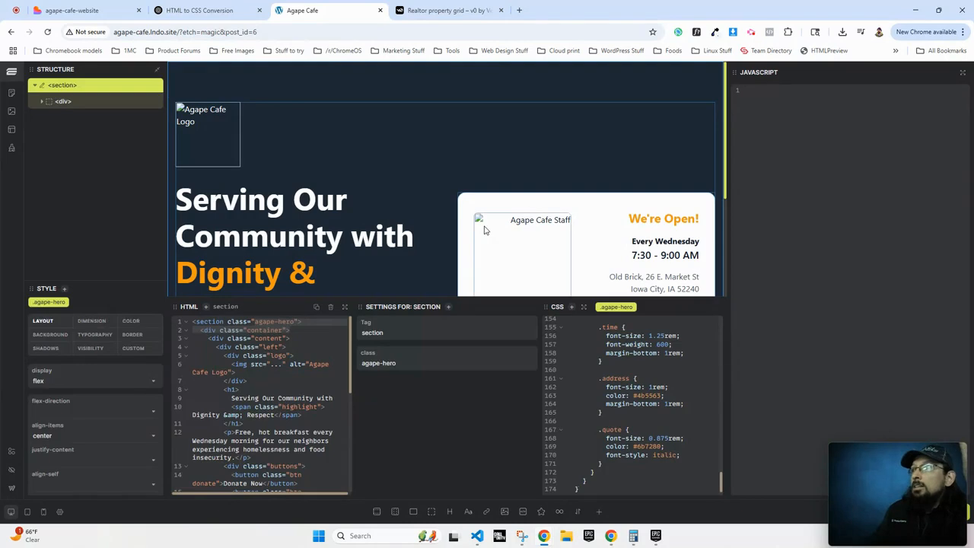
{"action": "left_click", "coordinate": [485, 229]}
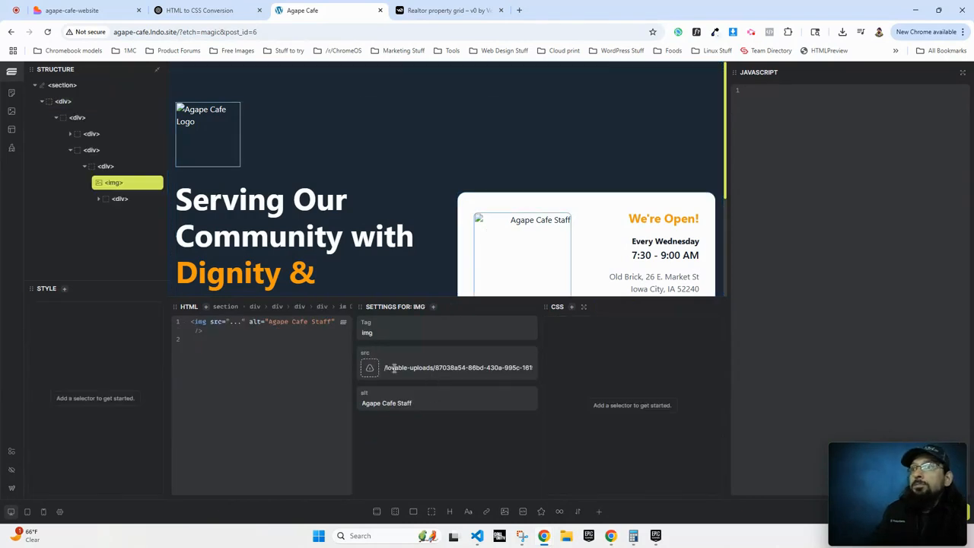
Set the broken staff image's source to agape-staff.jpg from the Media Library.
{"action": "left_click", "coordinate": [371, 370]}
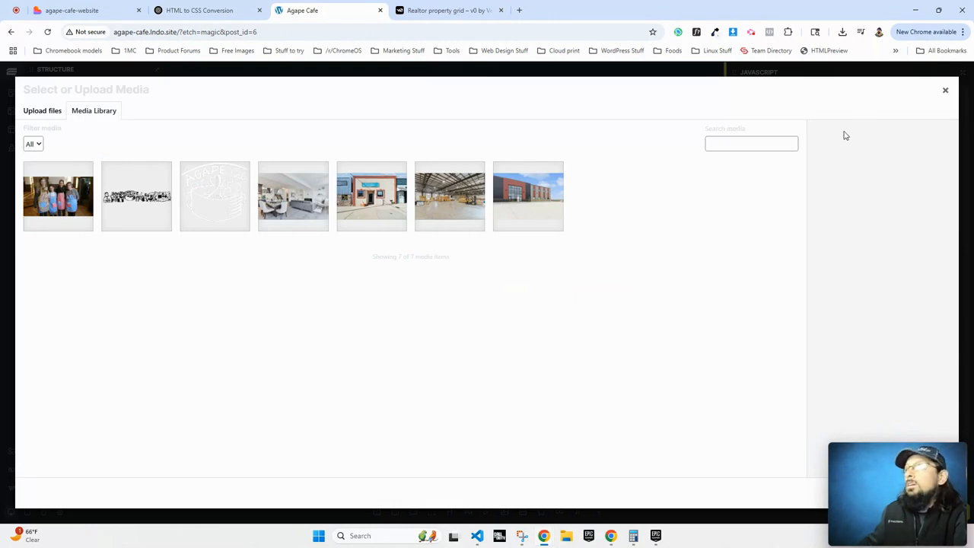
{"action": "left_click", "coordinate": [945, 91]}
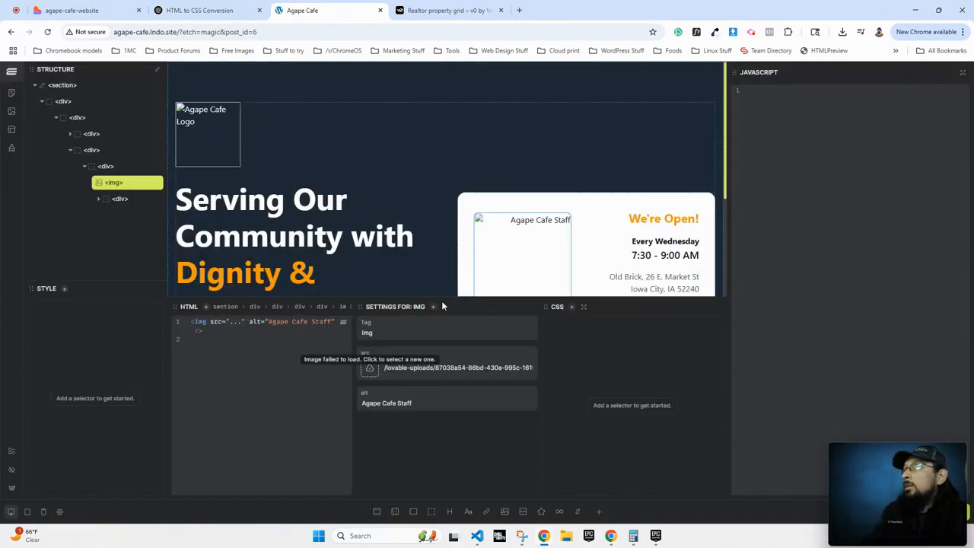
{"action": "left_click", "coordinate": [371, 371]}
{"action": "left_click", "coordinate": [60, 202]}
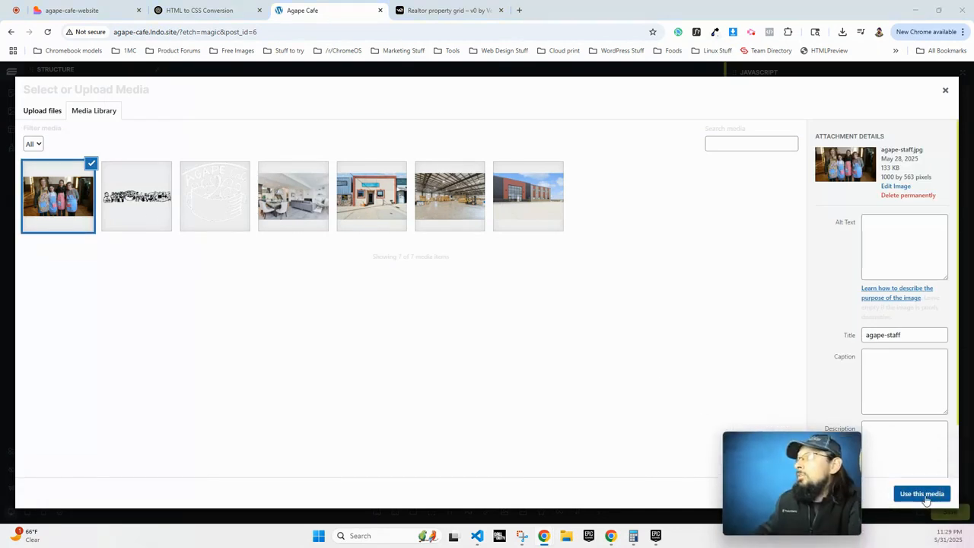
{"action": "left_click", "coordinate": [923, 494]}
Replace the broken logo image with the Agape logo from the Media Library.
{"action": "left_click", "coordinate": [208, 130]}
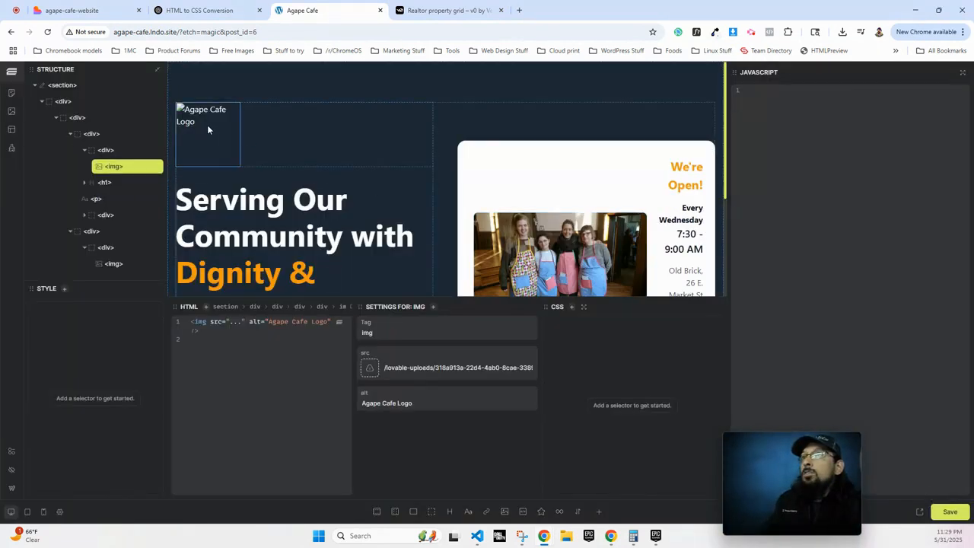
{"action": "left_click", "coordinate": [370, 368]}
{"action": "left_click", "coordinate": [195, 193]}
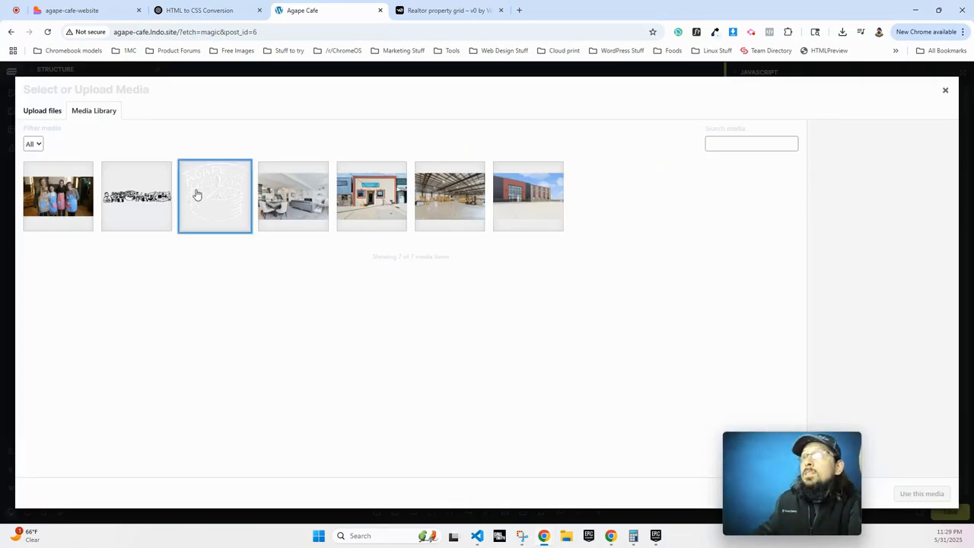
{"action": "left_click", "coordinate": [906, 491]}
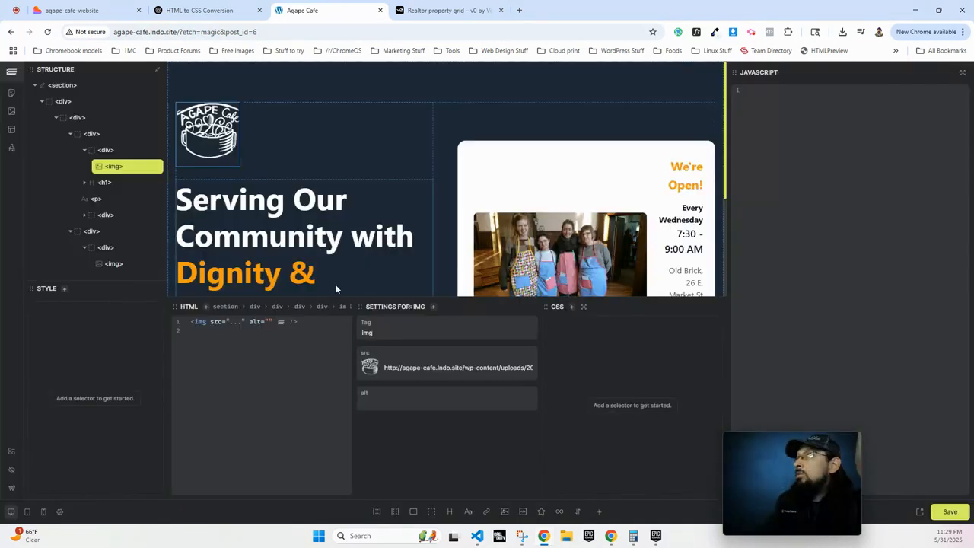
Make the page preview taller and wider so the hero reflows.
{"action": "scroll", "coordinate": [334, 267], "scroll_direction": "down", "scroll_amount": 2}
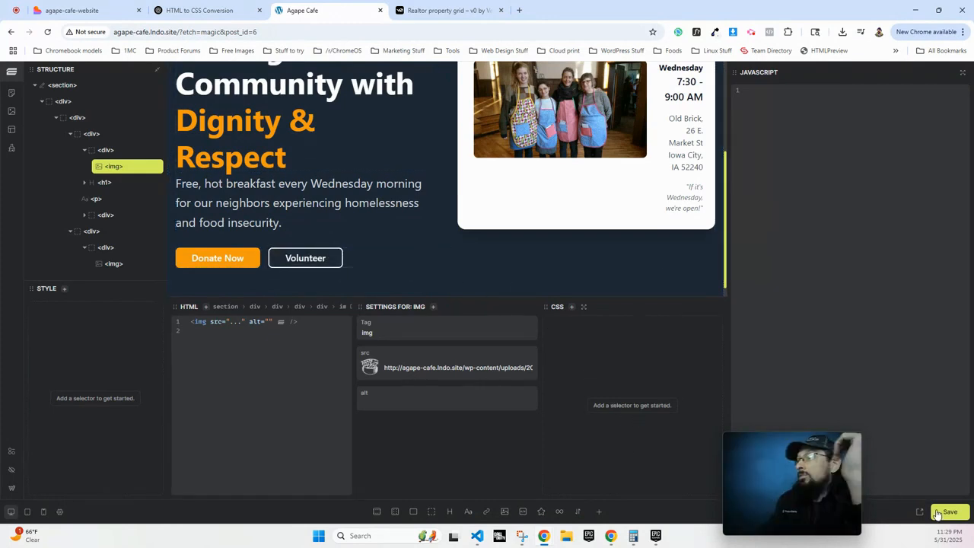
{"action": "mouse_move", "coordinate": [803, 487]}
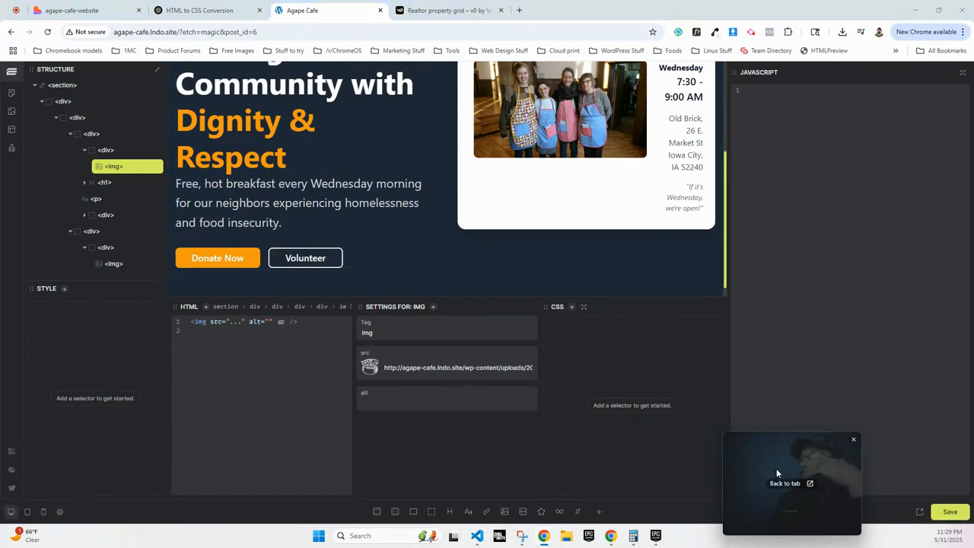
{"action": "left_click_drag", "start_coordinate": [777, 470], "coordinate": [873, 476]}
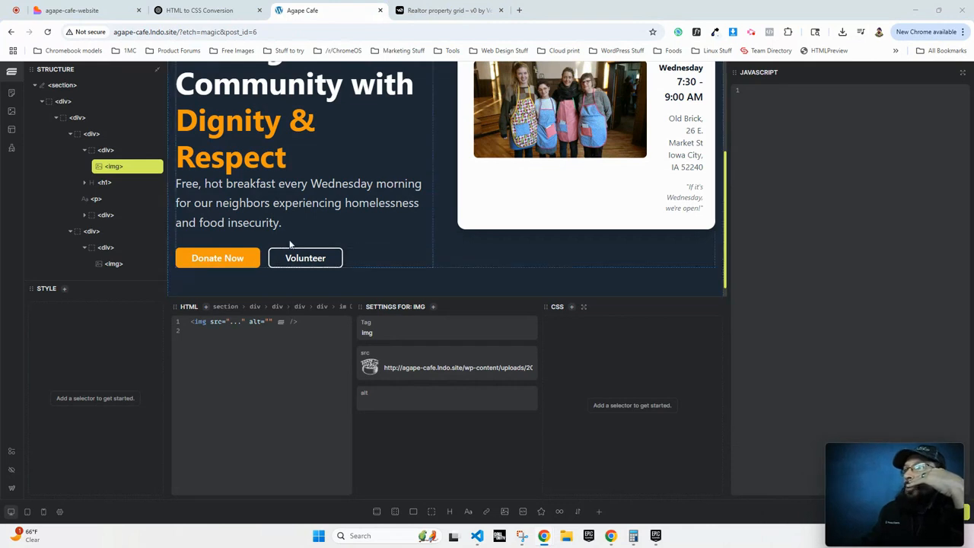
{"action": "left_click_drag", "start_coordinate": [480, 295], "coordinate": [470, 438]}
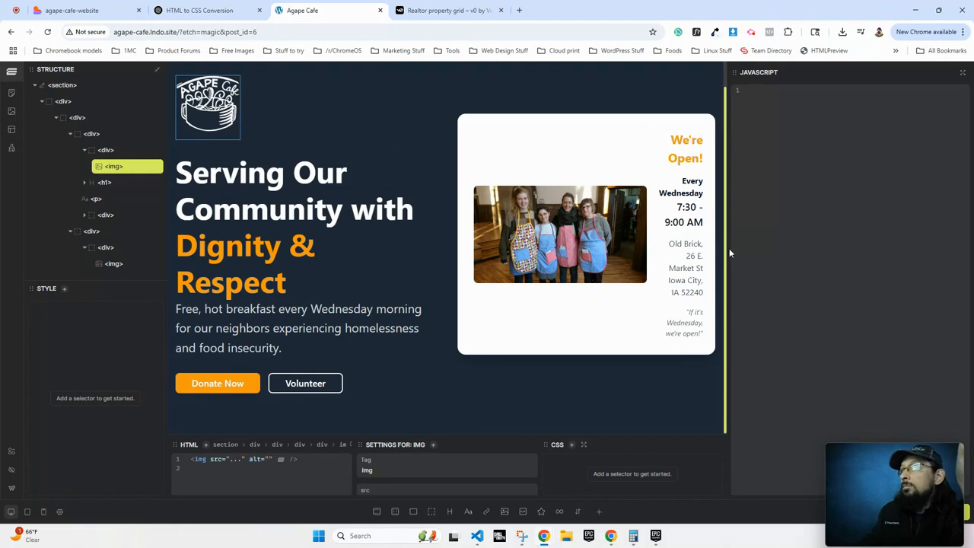
{"action": "left_click_drag", "start_coordinate": [726, 248], "coordinate": [834, 252]}
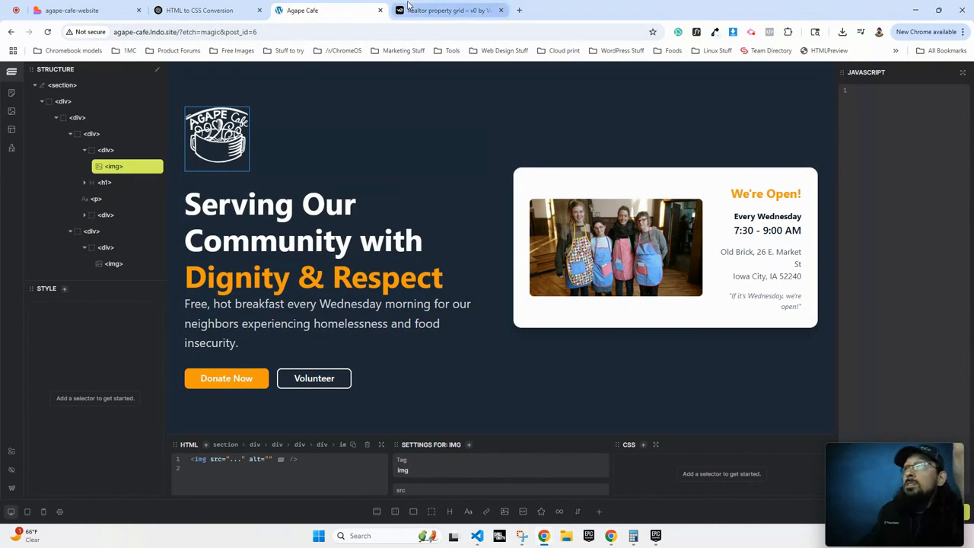
Inspect the About section element on the live Lovable site in DevTools.
{"action": "left_click", "coordinate": [72, 10]}
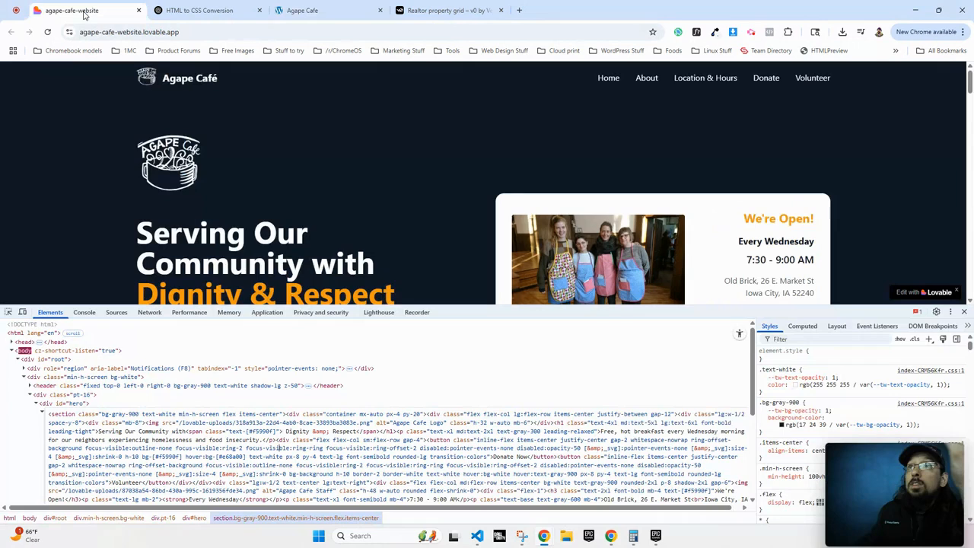
{"action": "scroll", "coordinate": [174, 234], "scroll_direction": "down", "scroll_amount": 4}
{"action": "right_click", "coordinate": [196, 235]}
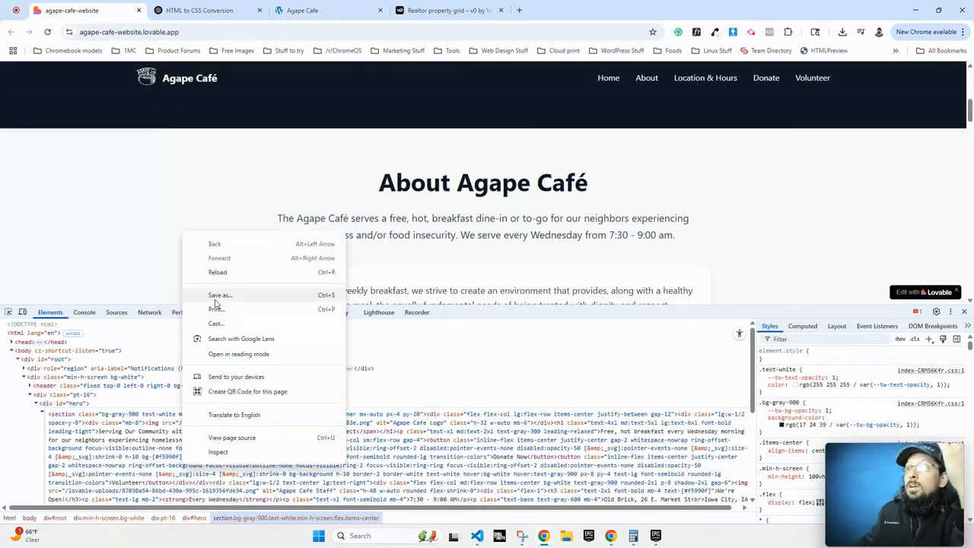
{"action": "left_click", "coordinate": [221, 459]}
{"action": "left_click", "coordinate": [59, 409]}
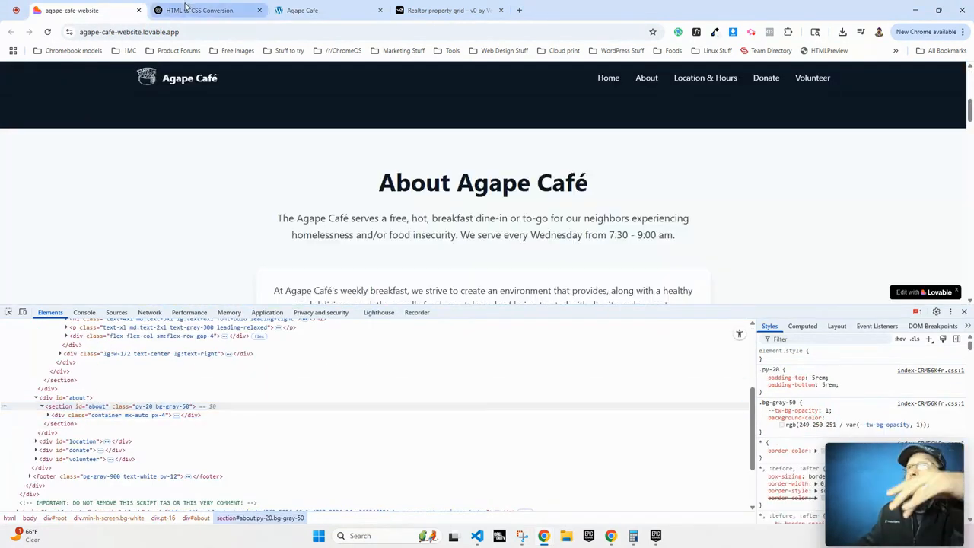
Scroll to the converted .agape-about HTML in ChatGPT, then return to the Agape Cafe editor.
{"action": "left_click", "coordinate": [200, 10]}
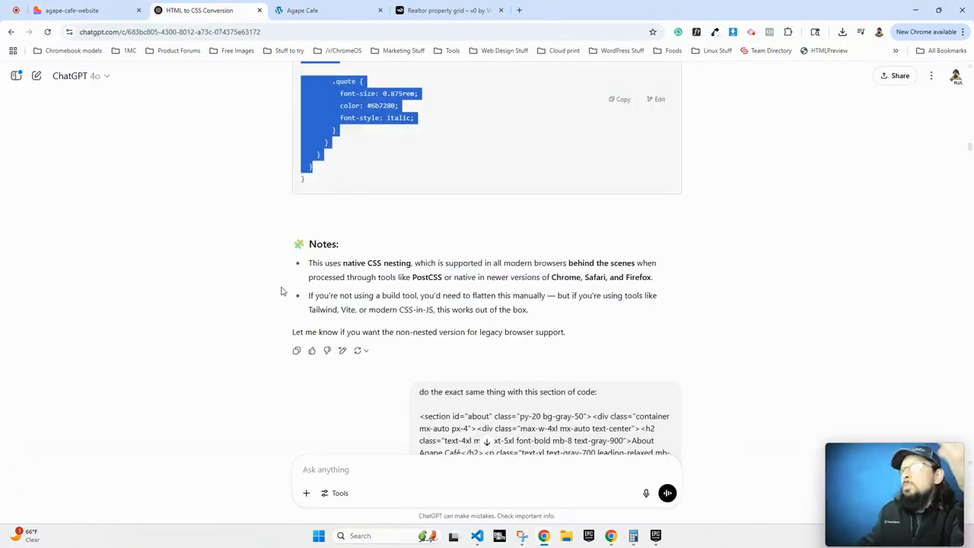
{"action": "scroll", "coordinate": [281, 292], "scroll_direction": "down", "scroll_amount": 4}
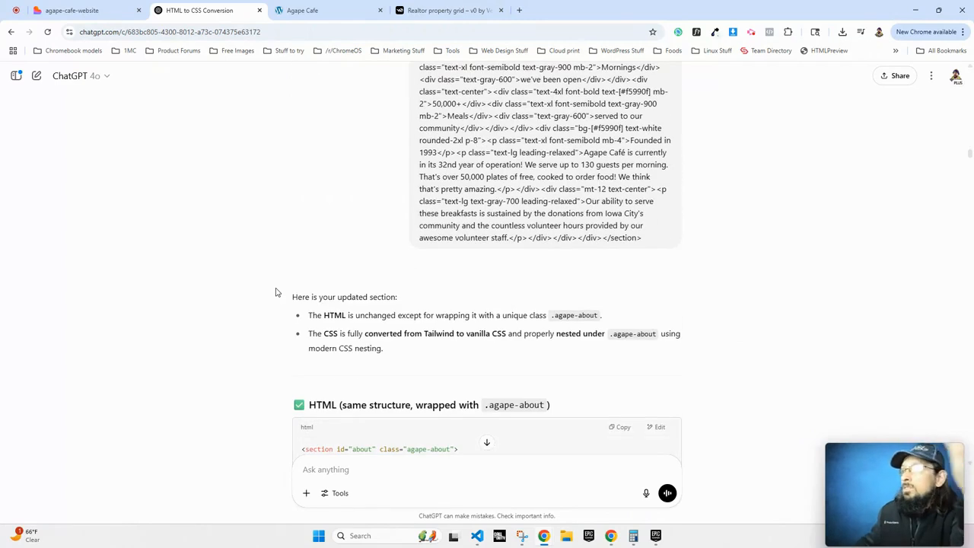
{"action": "scroll", "coordinate": [282, 289], "scroll_direction": "down", "scroll_amount": 3}
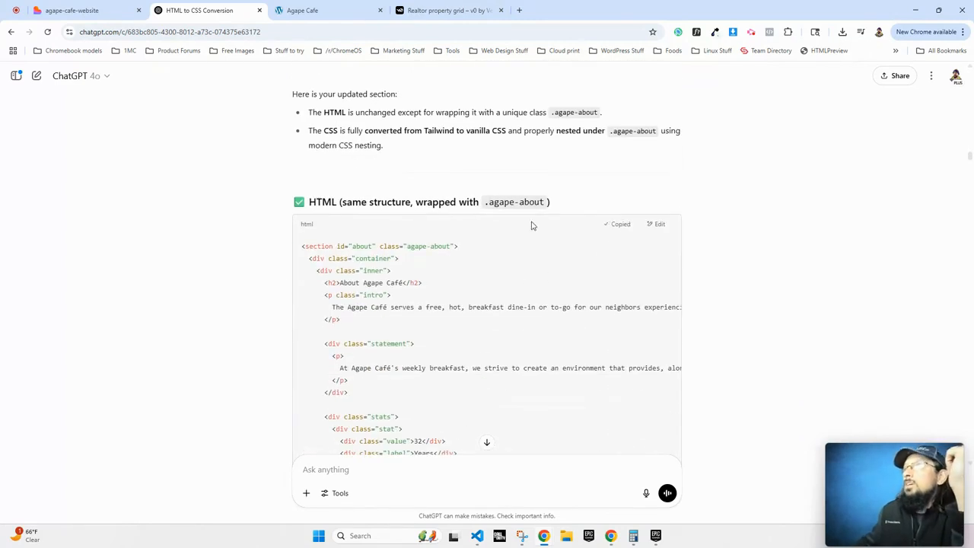
{"action": "left_click", "coordinate": [305, 10]}
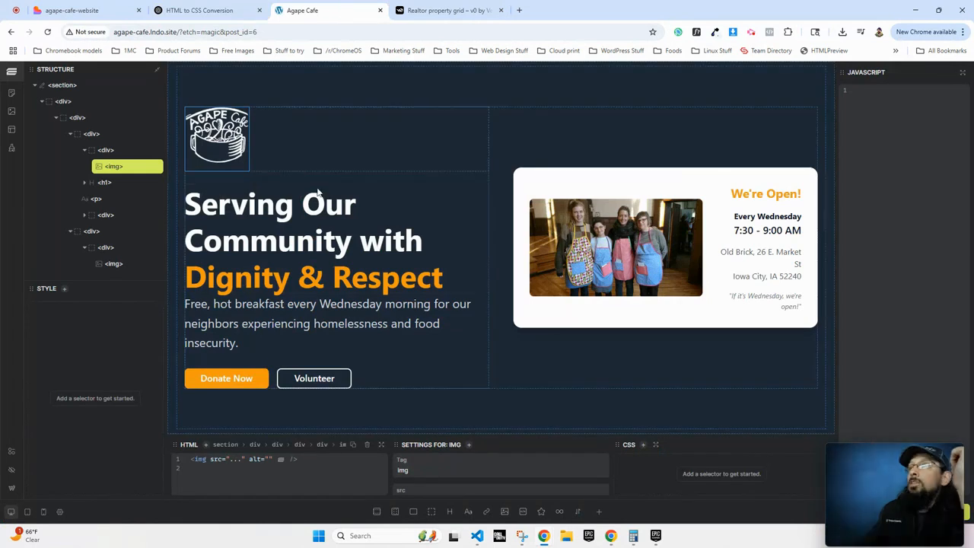
Add a new section after the hero and paste the About Agape Café HTML into it.
{"action": "left_click", "coordinate": [47, 85]}
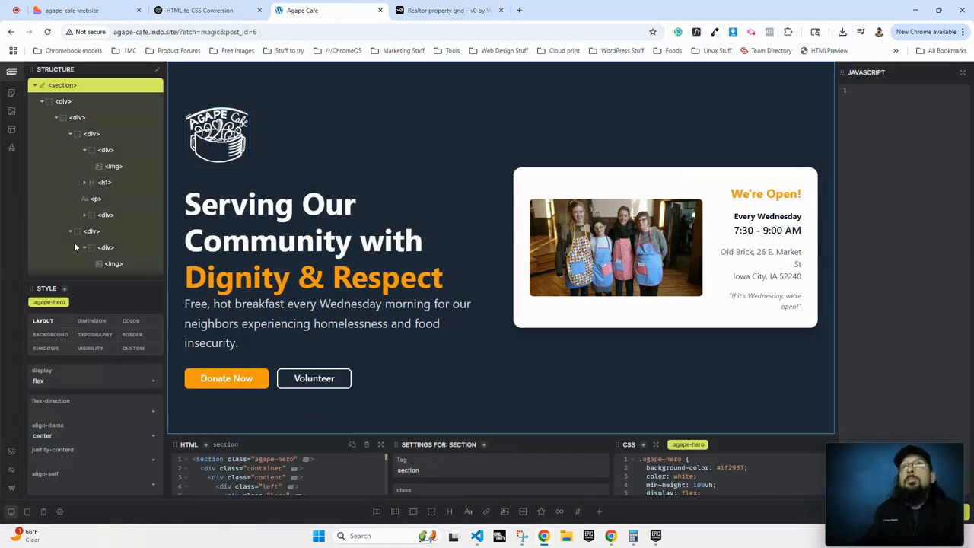
{"action": "left_click", "coordinate": [376, 513]}
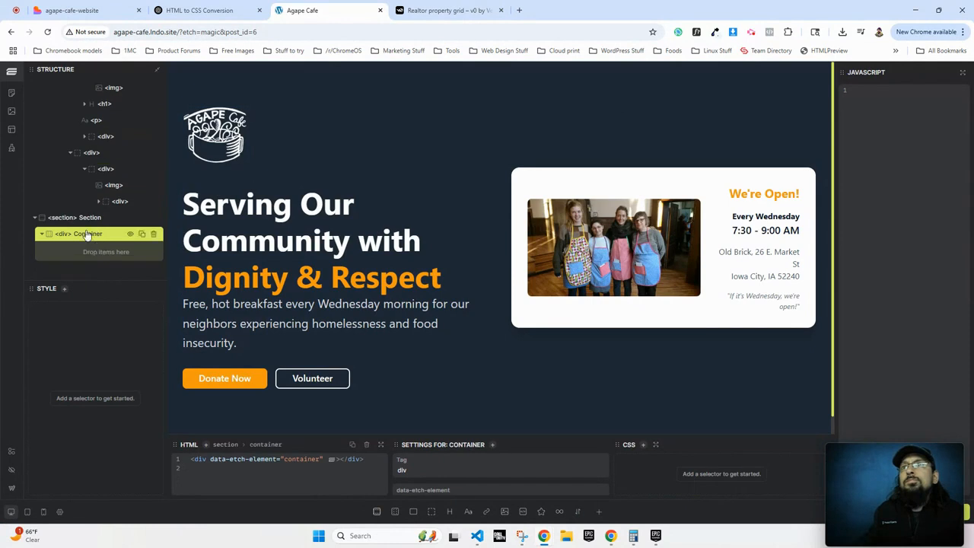
{"action": "left_click", "coordinate": [85, 219]}
{"action": "key", "text": "ctrl+a"}
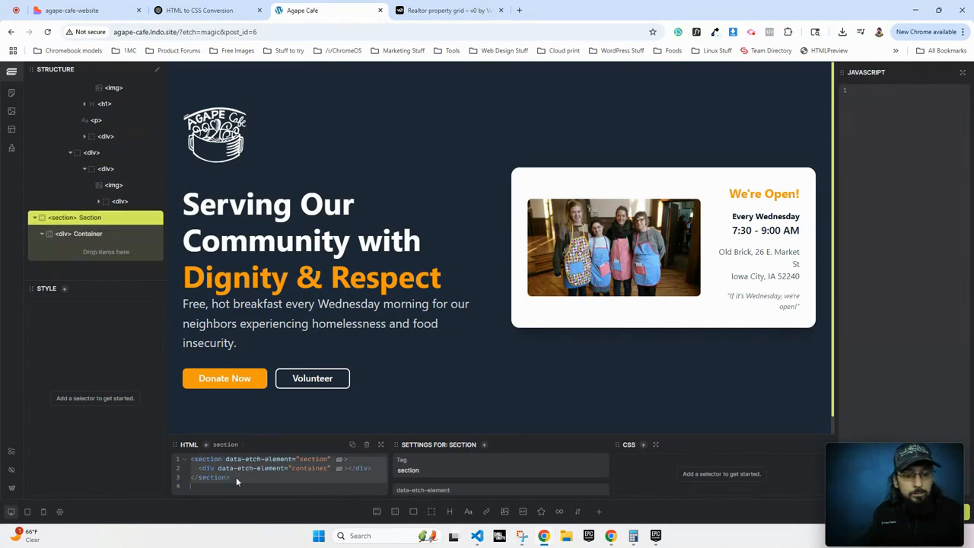
{"action": "key", "text": "ctrl+v"}
{"action": "left_click_drag", "start_coordinate": [289, 435], "coordinate": [283, 392]}
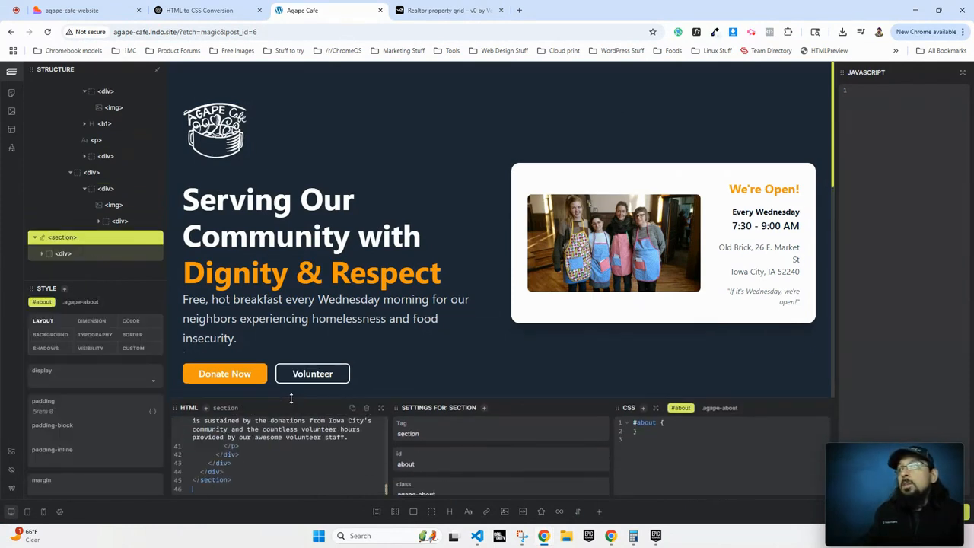
Inspect the .agape-about and #about CSS rules, then load the hero section's markup and styles.
{"action": "scroll", "coordinate": [221, 460], "scroll_direction": "up", "scroll_amount": 5}
{"action": "scroll", "coordinate": [228, 456], "scroll_direction": "up", "scroll_amount": 5}
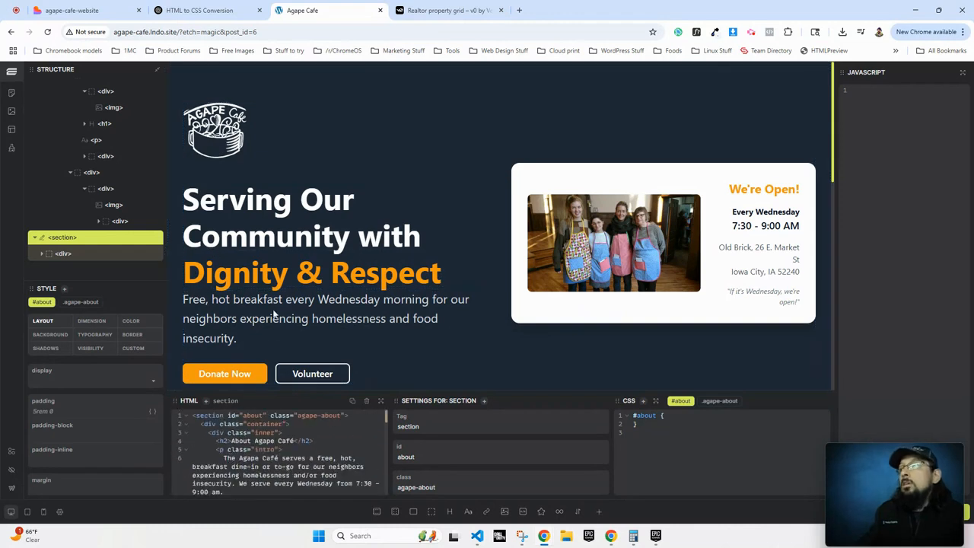
{"action": "left_click", "coordinate": [715, 401]}
{"action": "left_click", "coordinate": [677, 402]}
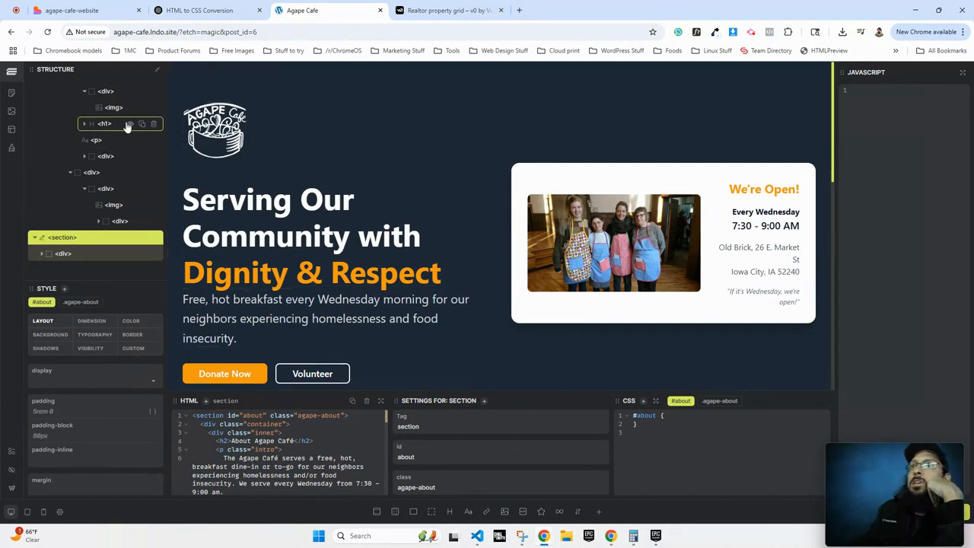
{"action": "scroll", "coordinate": [87, 134], "scroll_direction": "up", "scroll_amount": 3}
{"action": "left_click", "coordinate": [80, 86]}
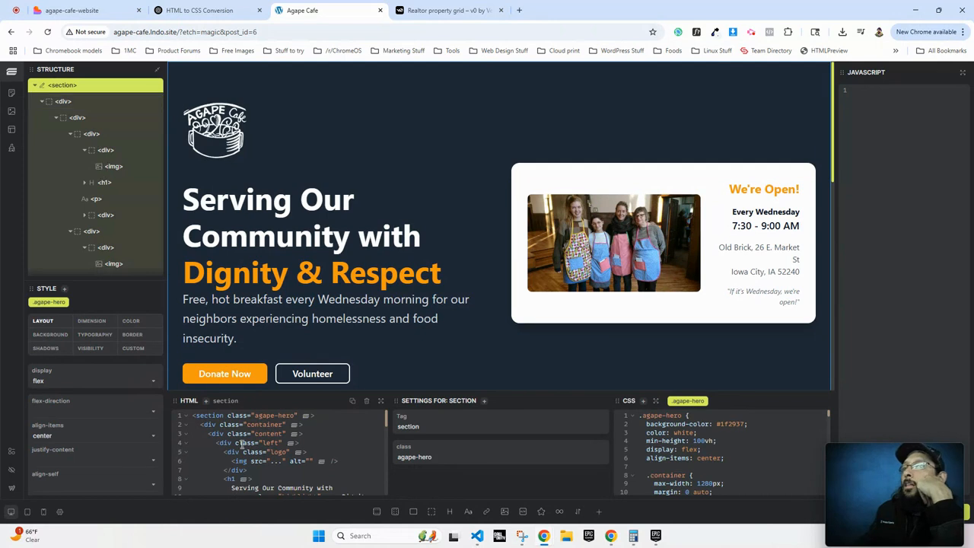
Select the About section and delete the old .agape-about CSS rules.
{"action": "left_click", "coordinate": [34, 86]}
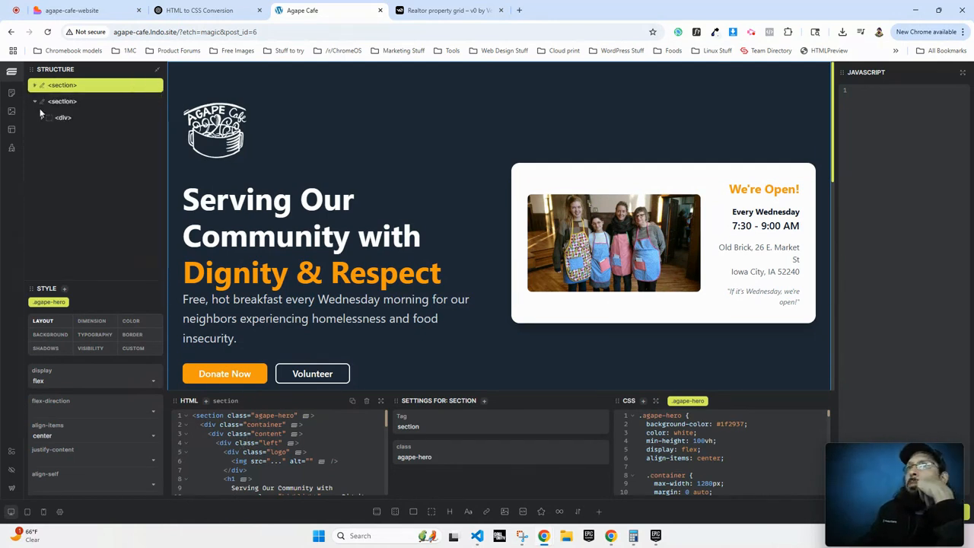
{"action": "left_click", "coordinate": [54, 106]}
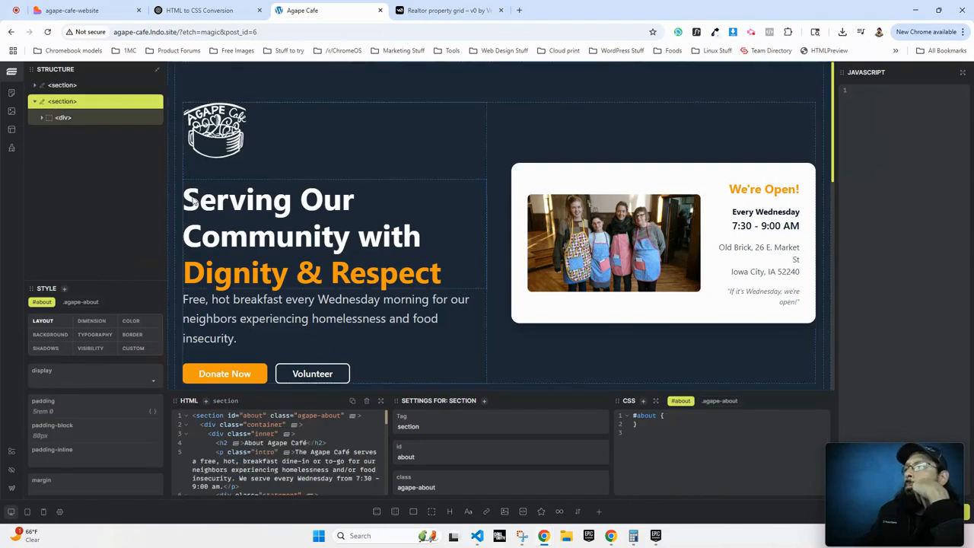
{"action": "left_click", "coordinate": [720, 401]}
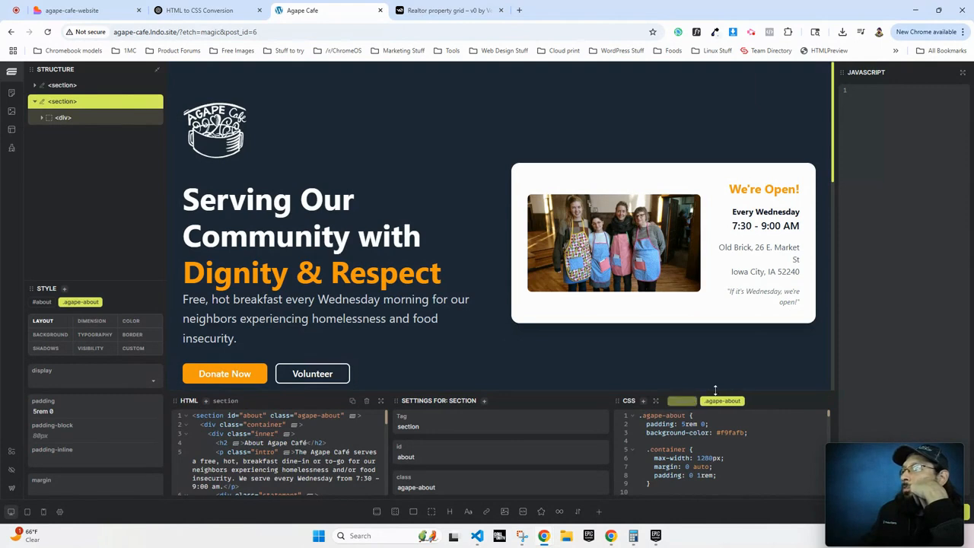
{"action": "scroll", "coordinate": [631, 418], "scroll_direction": "down", "scroll_amount": 20}
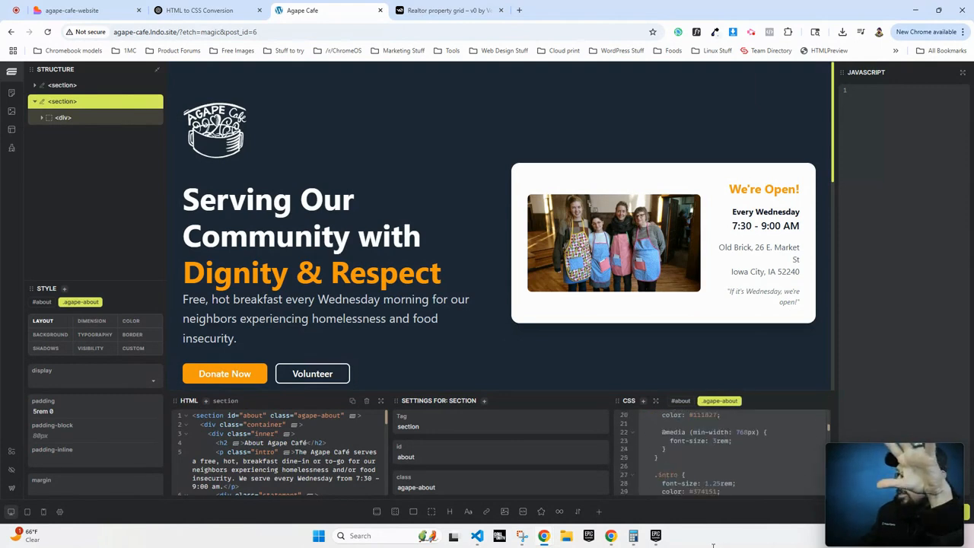
{"action": "left_click_drag", "start_coordinate": [648, 489], "coordinate": [660, 471]}
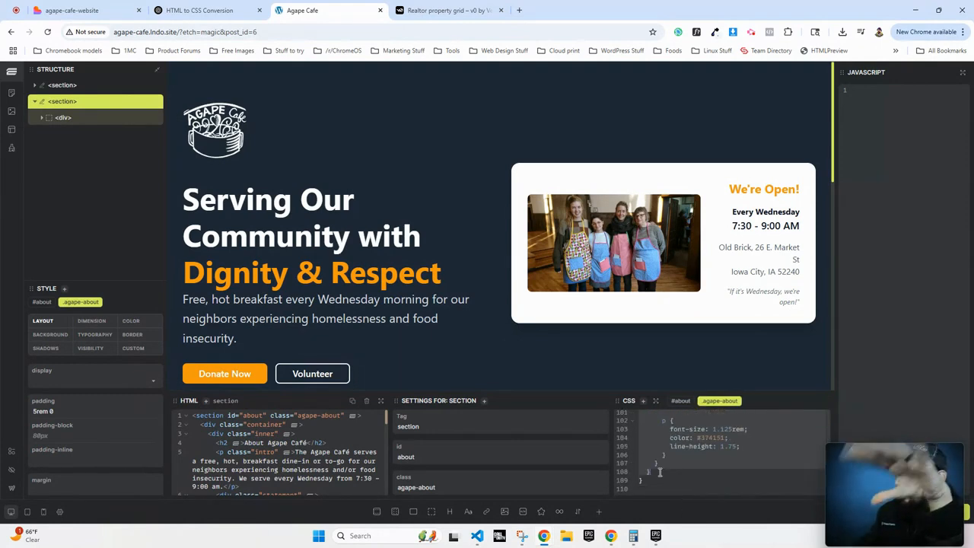
{"action": "key", "text": "BackSpace"}
{"action": "key", "text": "BackSpace"}
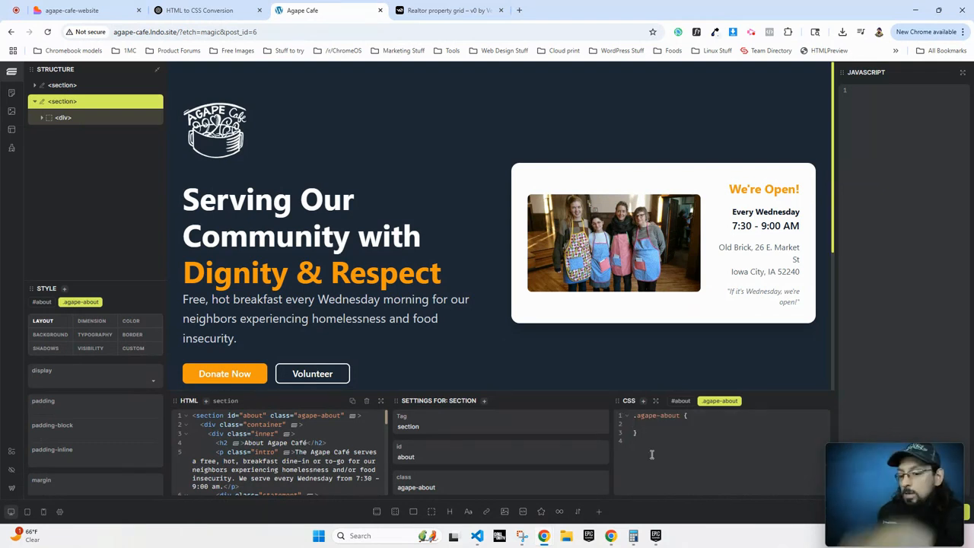
Copy ChatGPT's nested CSS and paste it into the empty .agape-about rule.
{"action": "left_click", "coordinate": [211, 9]}
{"action": "scroll", "coordinate": [359, 353], "scroll_direction": "down", "scroll_amount": 10}
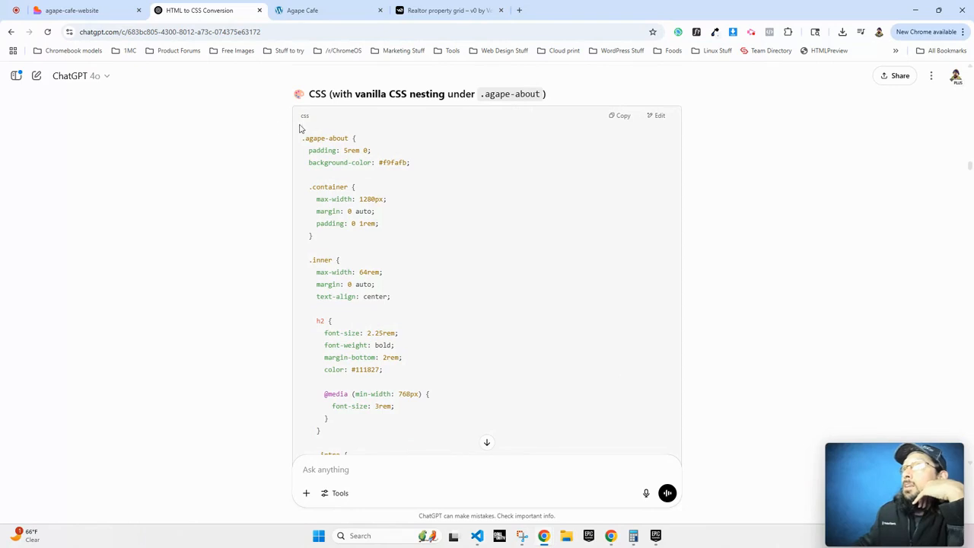
{"action": "left_click_drag", "start_coordinate": [304, 150], "coordinate": [363, 274]}
{"action": "scroll", "coordinate": [408, 266], "scroll_direction": "down", "scroll_amount": 10}
{"action": "scroll", "coordinate": [408, 266], "scroll_direction": "down", "scroll_amount": 4}
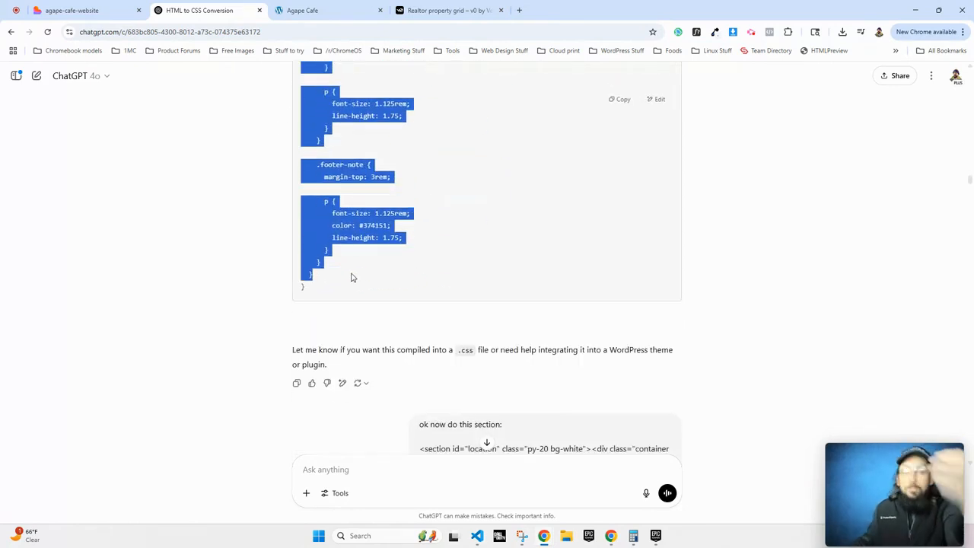
{"action": "left_click", "coordinate": [302, 10]}
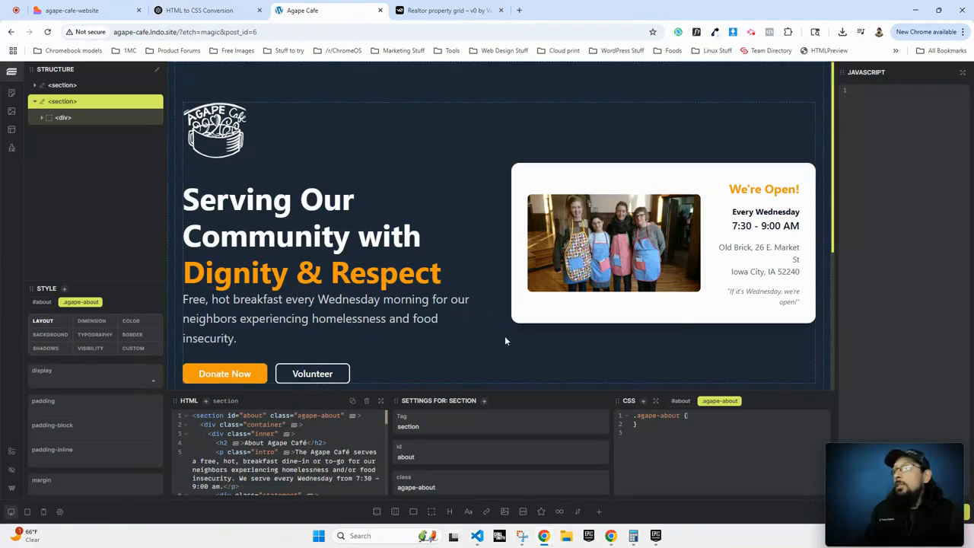
{"action": "left_click", "coordinate": [700, 416]}
{"action": "key", "text": "ctrl+v"}
{"action": "scroll", "coordinate": [565, 165], "scroll_direction": "down", "scroll_amount": 8}
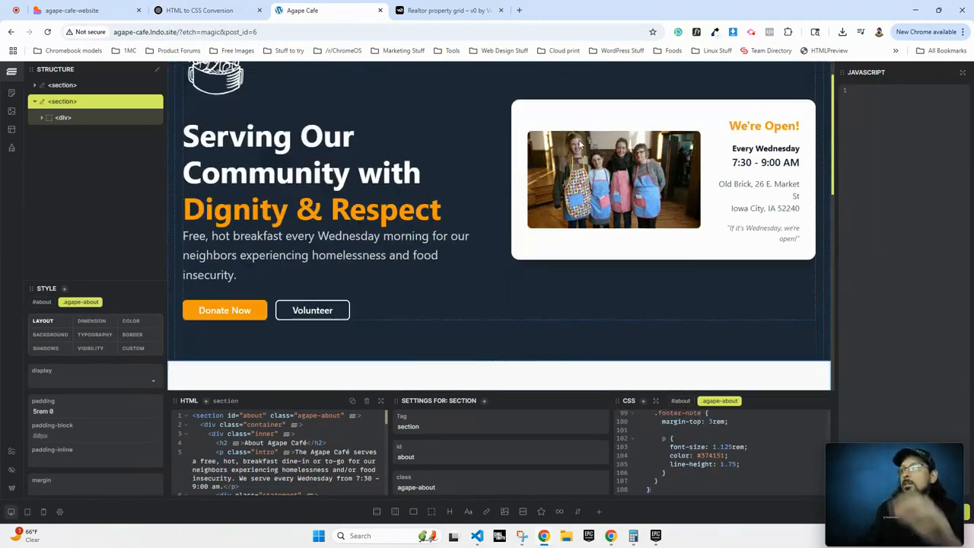
{"action": "scroll", "coordinate": [556, 160], "scroll_direction": "down", "scroll_amount": 2}
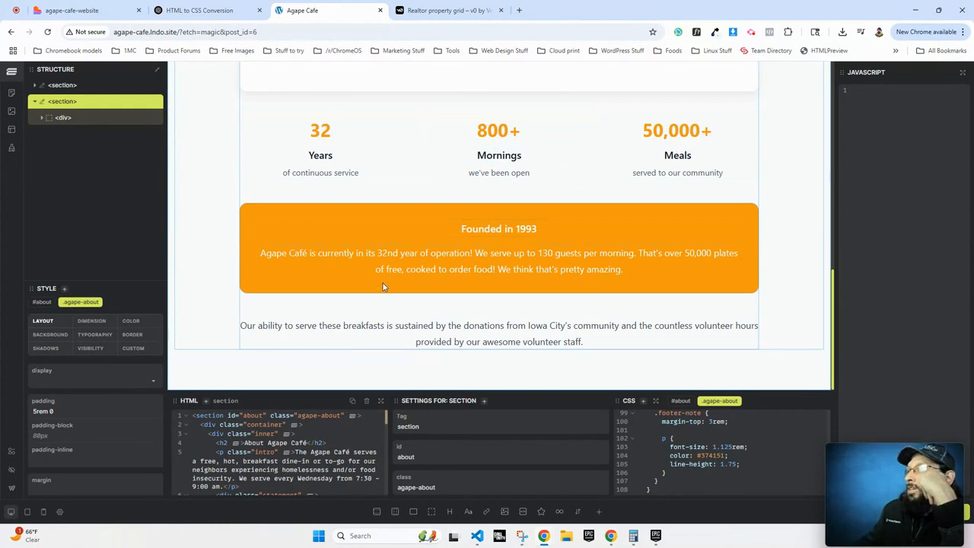
{"action": "scroll", "coordinate": [384, 276], "scroll_direction": "up", "scroll_amount": 5}
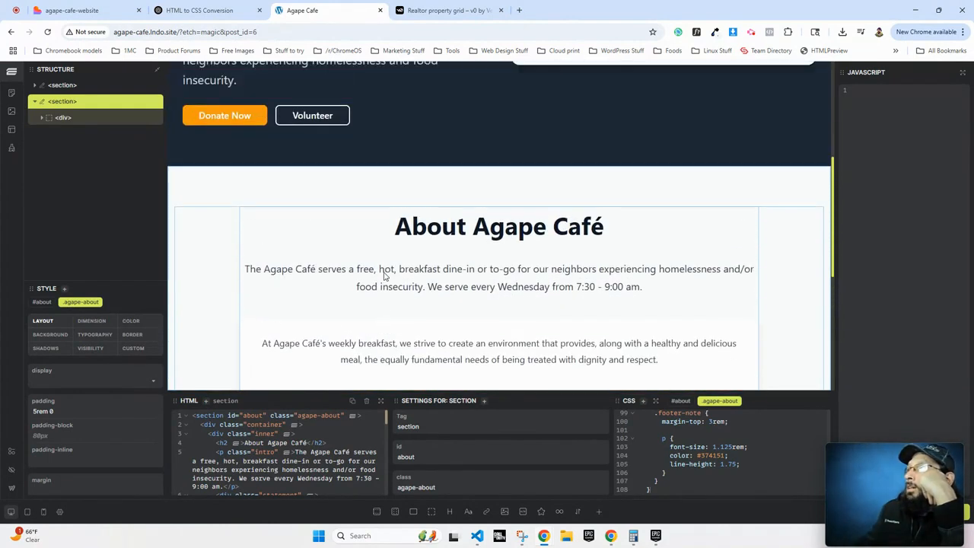
{"action": "scroll", "coordinate": [384, 277], "scroll_direction": "down", "scroll_amount": 5}
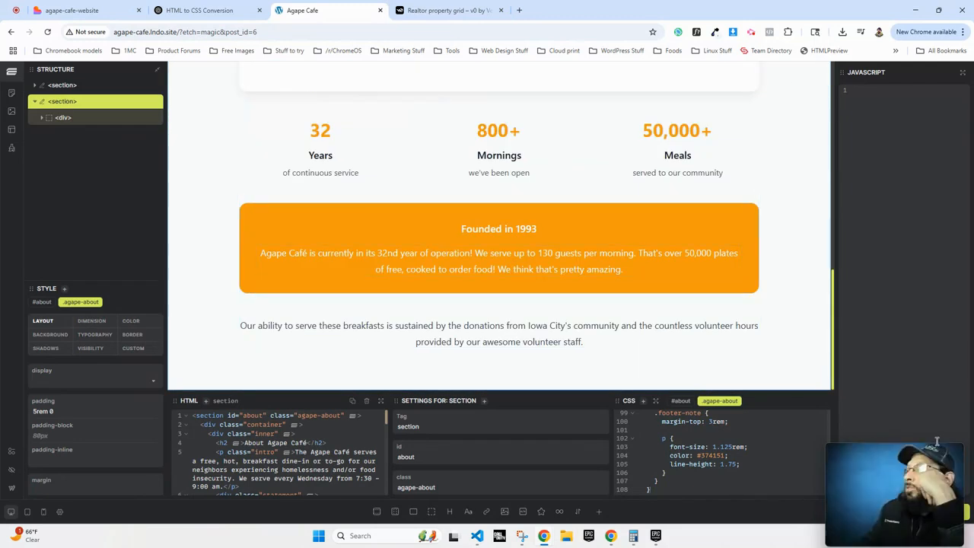
Back in the WordPress editor, inspect the Serving Our Community heading and its wrapping hero group.
{"action": "left_click", "coordinate": [12, 489]}
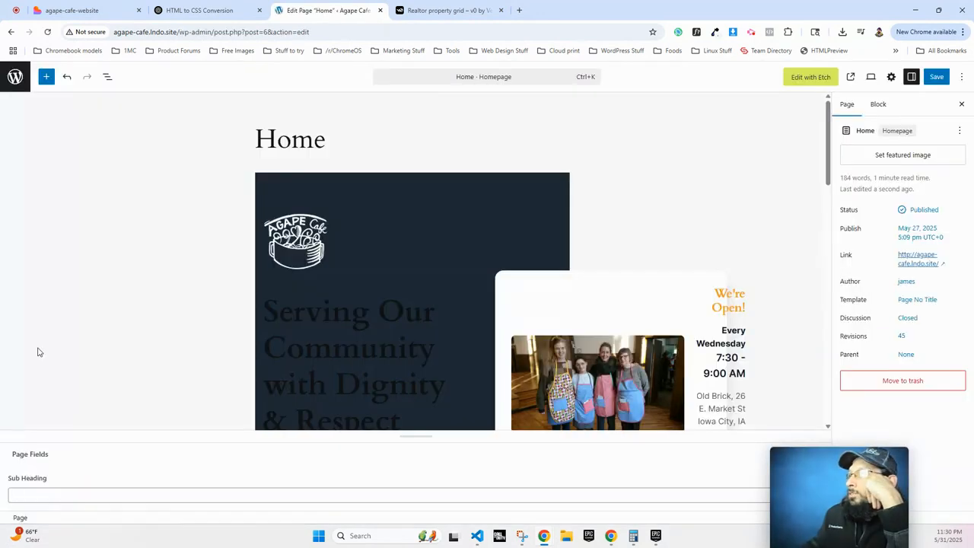
{"action": "scroll", "coordinate": [435, 200], "scroll_direction": "down", "scroll_amount": 2}
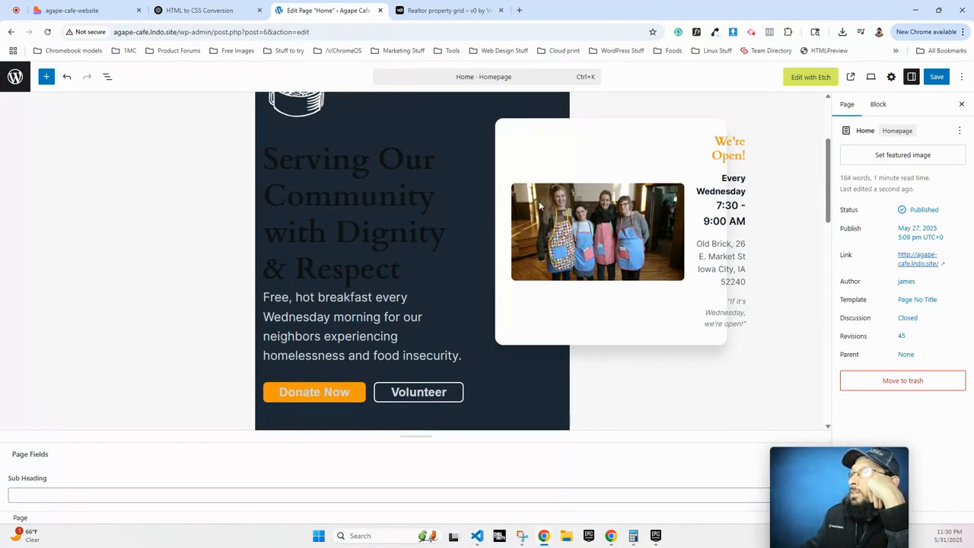
{"action": "left_click", "coordinate": [379, 163]}
{"action": "scroll", "coordinate": [815, 249], "scroll_direction": "up", "scroll_amount": 2}
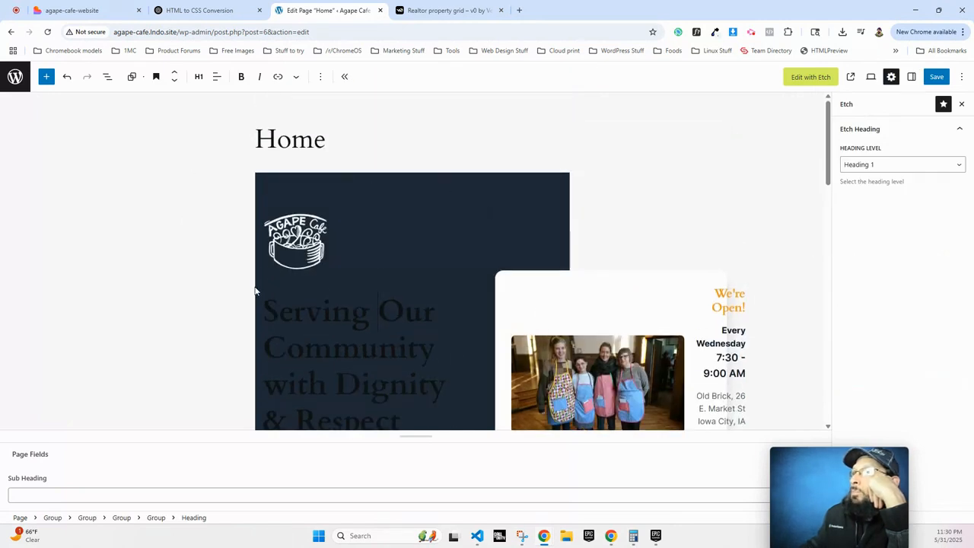
{"action": "left_click", "coordinate": [582, 181]}
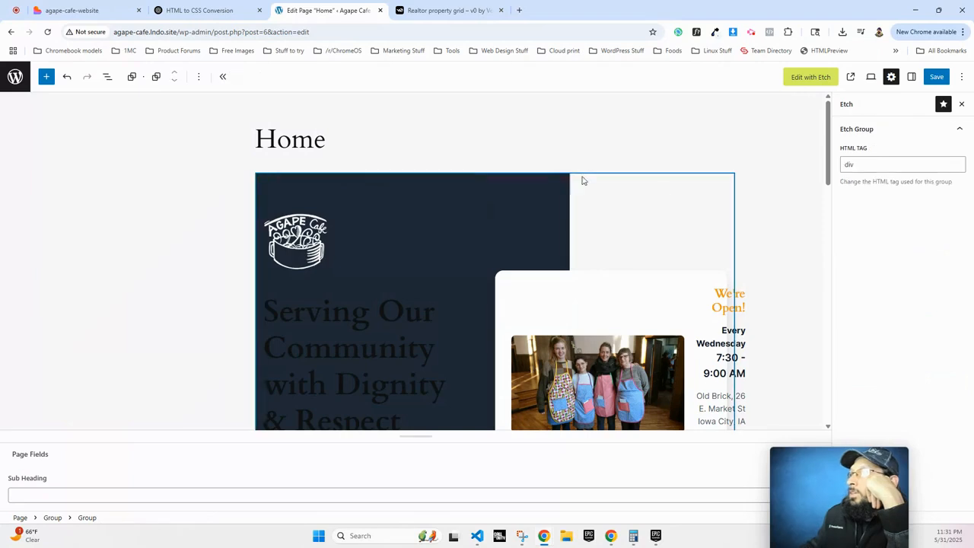
{"action": "scroll", "coordinate": [212, 311], "scroll_direction": "down", "scroll_amount": 2}
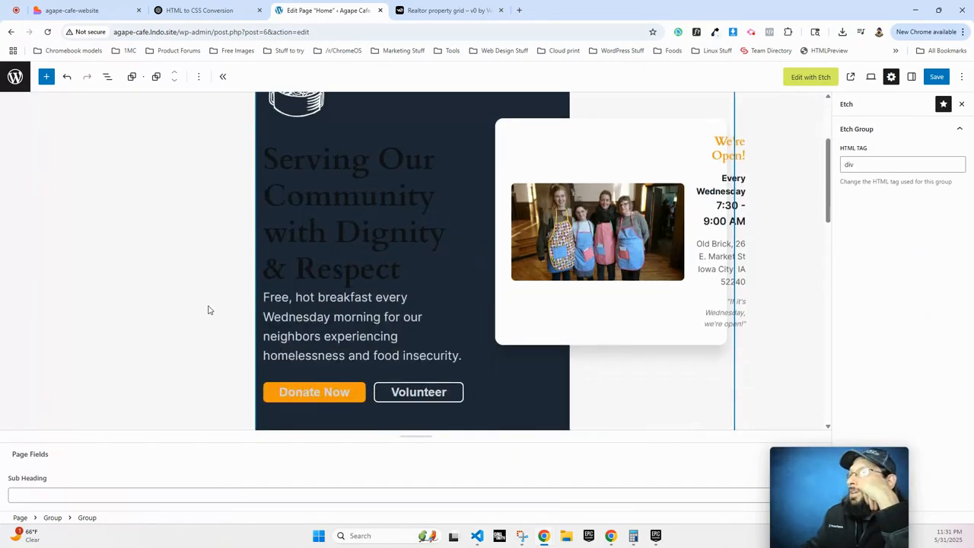
{"action": "left_click", "coordinate": [352, 185]}
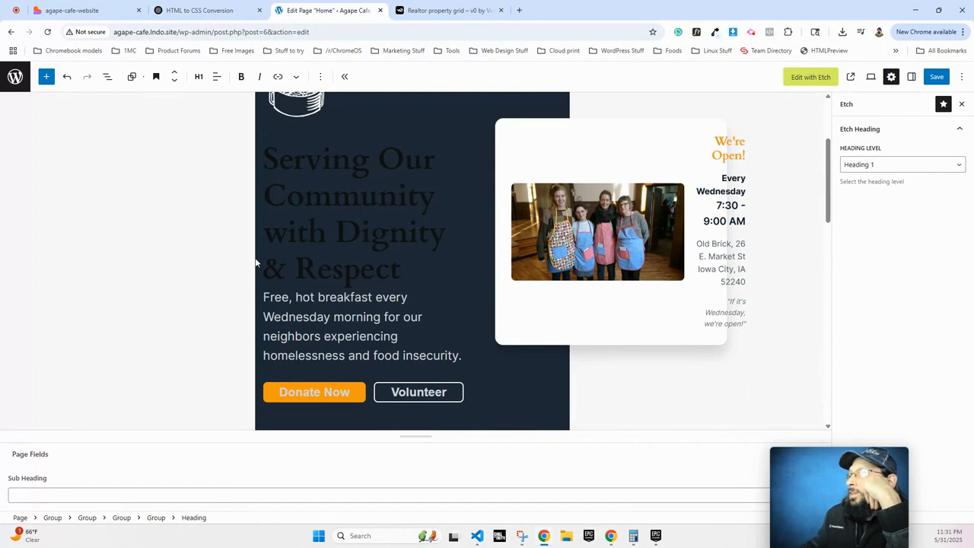
{"action": "scroll", "coordinate": [343, 233], "scroll_direction": "up", "scroll_amount": 1}
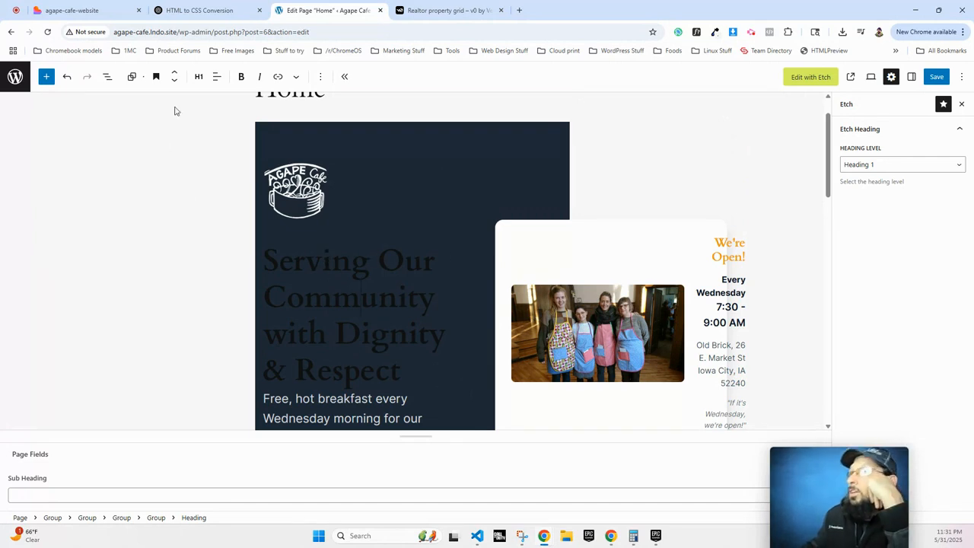
{"action": "scroll", "coordinate": [551, 193], "scroll_direction": "down", "scroll_amount": 2}
{"action": "scroll", "coordinate": [567, 192], "scroll_direction": "up", "scroll_amount": 2}
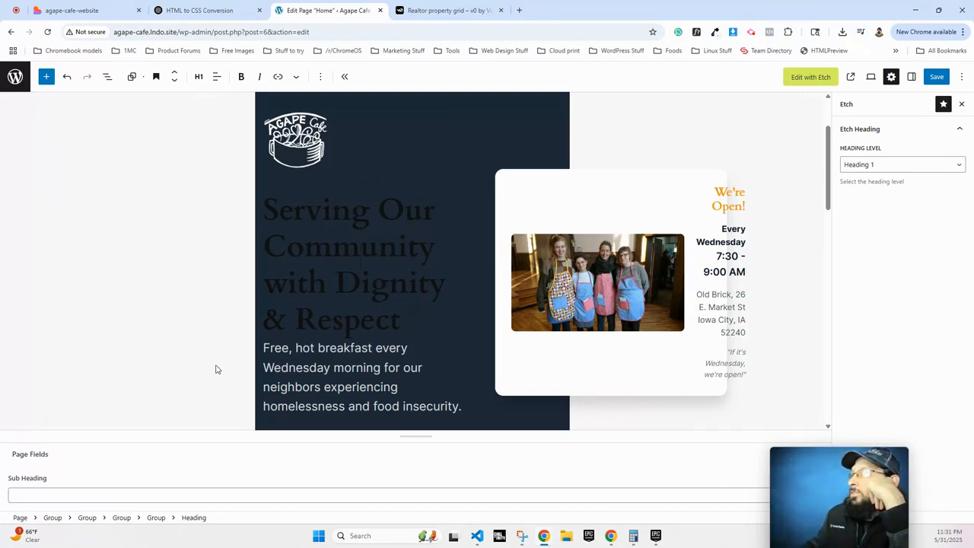
Change the opening time to 8:30 in the hero card and About paragraph, saving the page.
{"action": "left_click", "coordinate": [727, 256]}
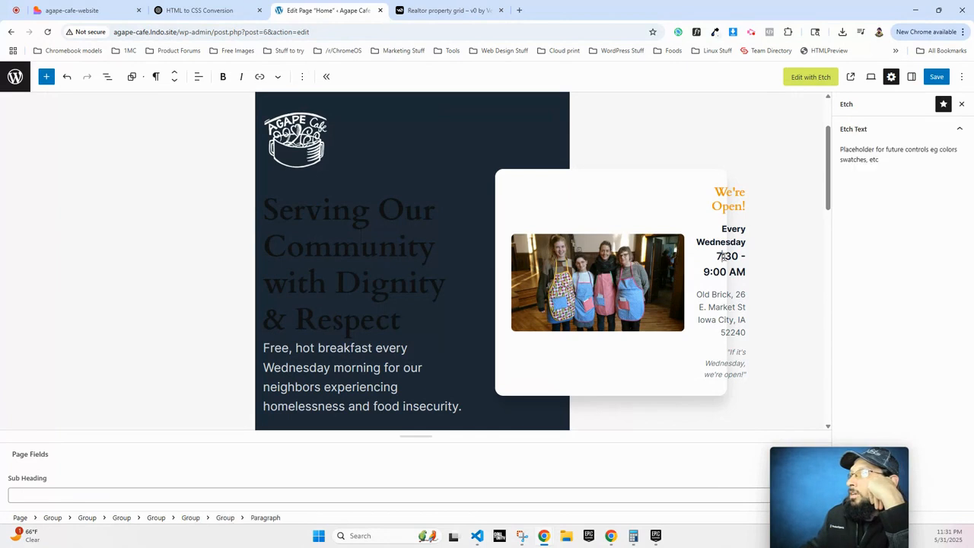
{"action": "type", "text": "8"}
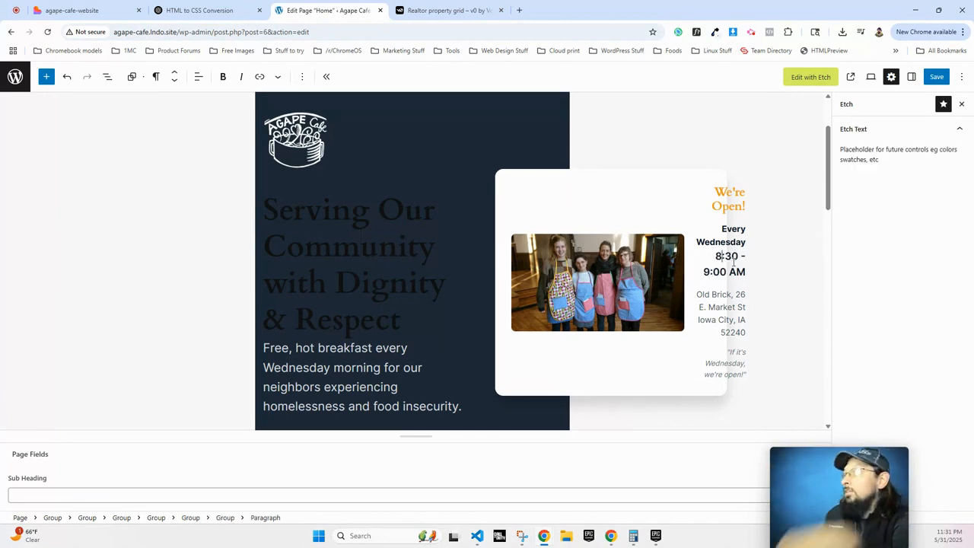
{"action": "left_click", "coordinate": [936, 77]}
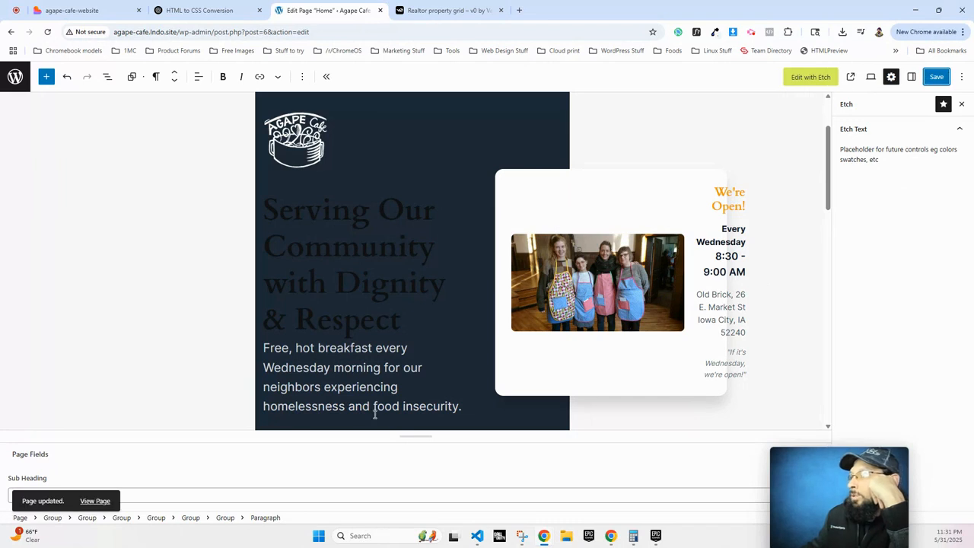
{"action": "scroll", "coordinate": [365, 395], "scroll_direction": "down", "scroll_amount": 3}
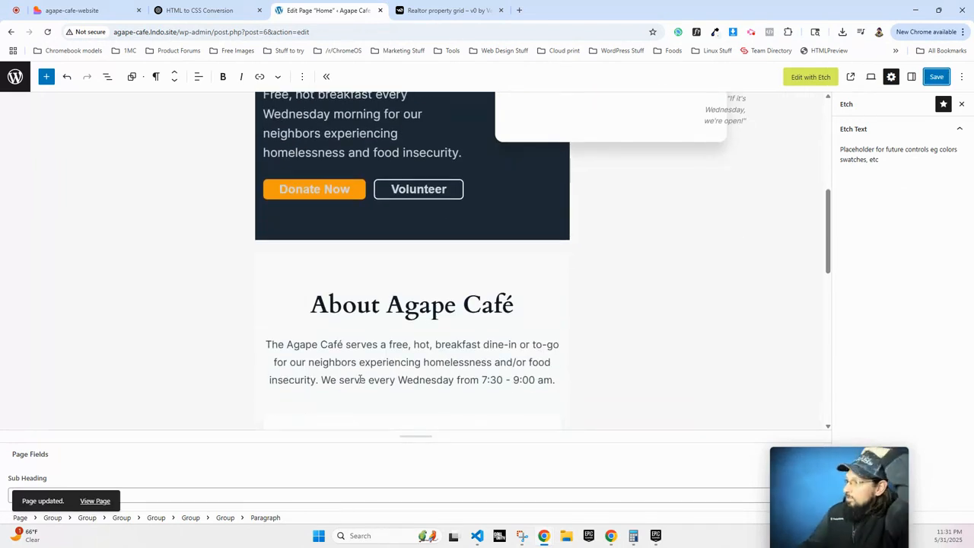
{"action": "scroll", "coordinate": [360, 379], "scroll_direction": "down", "scroll_amount": 1}
{"action": "left_click", "coordinate": [489, 329]}
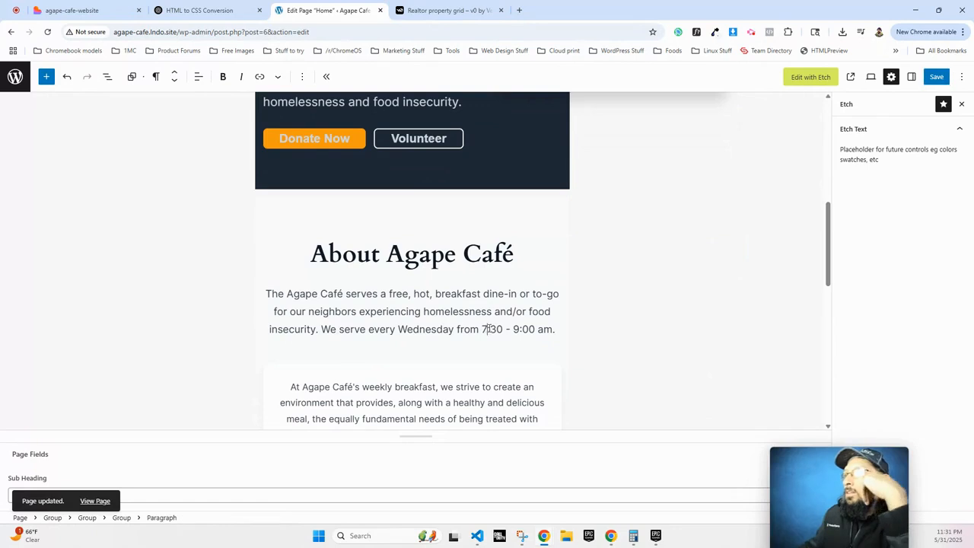
{"action": "key", "text": "BackSpace"}
{"action": "type", "text": "8"}
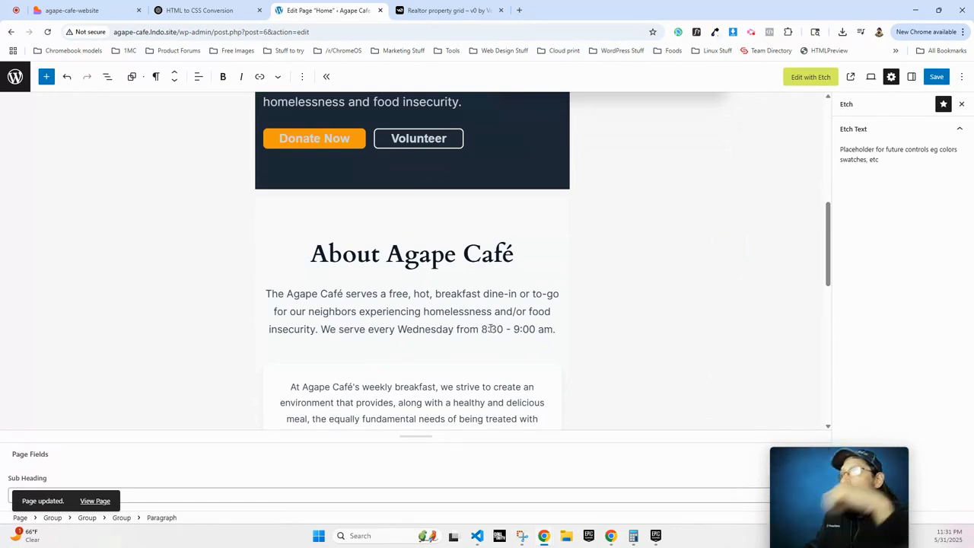
Change the Meals stat from 50,000+ to 60,000+ and save the Home page.
{"action": "scroll", "coordinate": [487, 327], "scroll_direction": "down", "scroll_amount": 2}
{"action": "scroll", "coordinate": [448, 317], "scroll_direction": "down", "scroll_amount": 2}
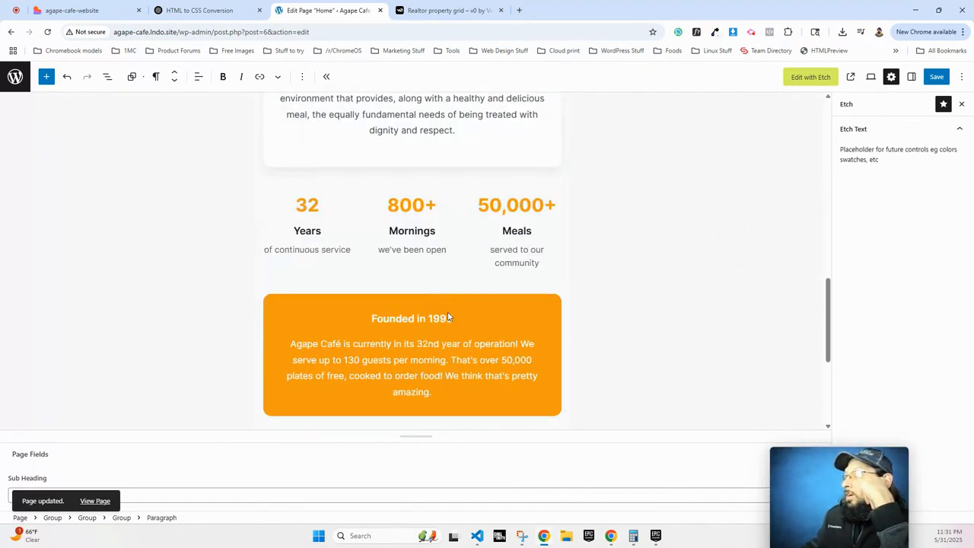
{"action": "scroll", "coordinate": [446, 307], "scroll_direction": "up", "scroll_amount": 2}
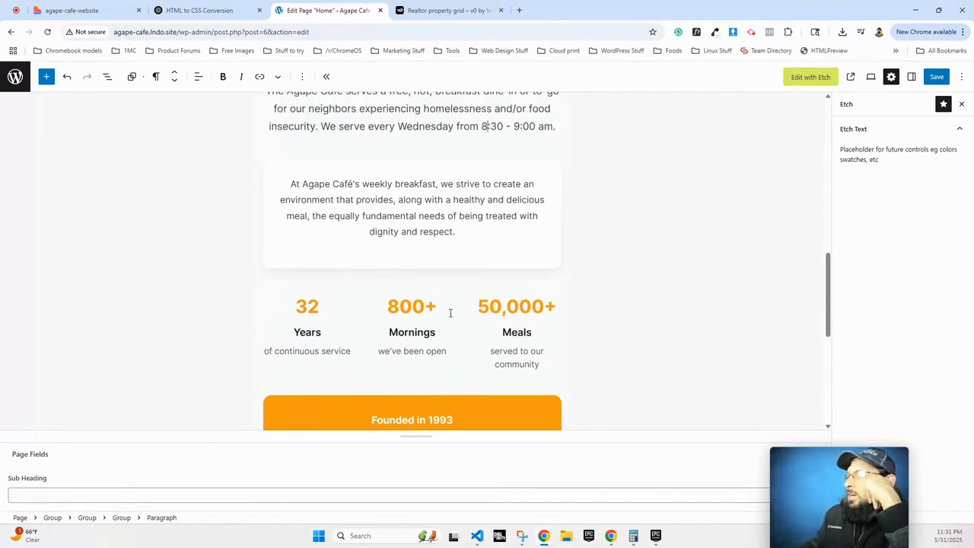
{"action": "scroll", "coordinate": [440, 337], "scroll_direction": "up", "scroll_amount": 2}
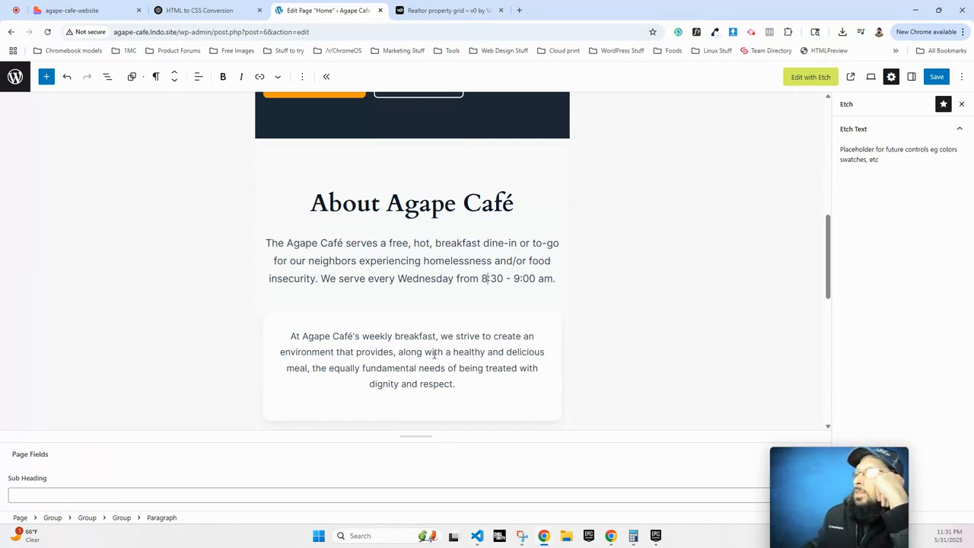
{"action": "scroll", "coordinate": [434, 354], "scroll_direction": "down", "scroll_amount": 7}
{"action": "scroll", "coordinate": [434, 355], "scroll_direction": "up", "scroll_amount": 5}
{"action": "scroll", "coordinate": [434, 354], "scroll_direction": "up", "scroll_amount": 2}
{"action": "scroll", "coordinate": [433, 352], "scroll_direction": "down", "scroll_amount": 3}
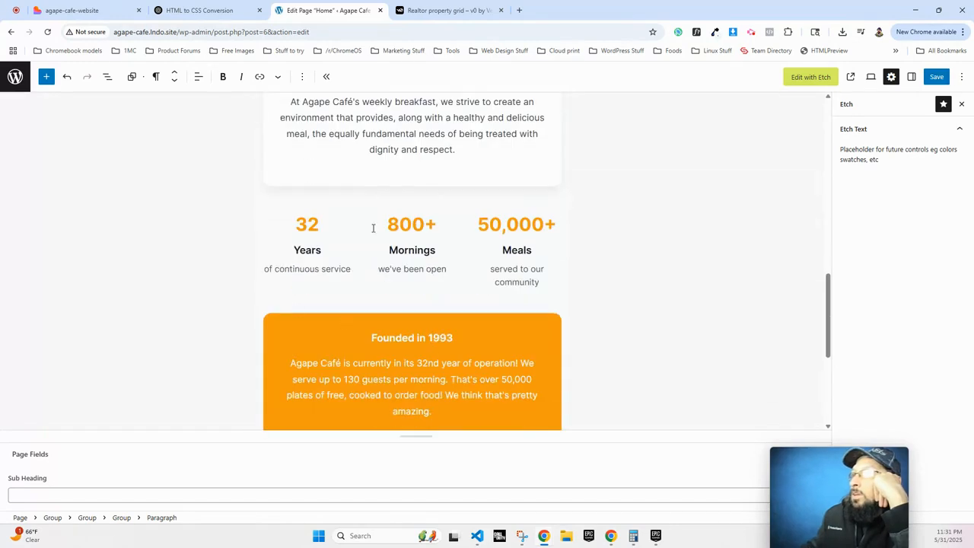
{"action": "left_click", "coordinate": [486, 223]}
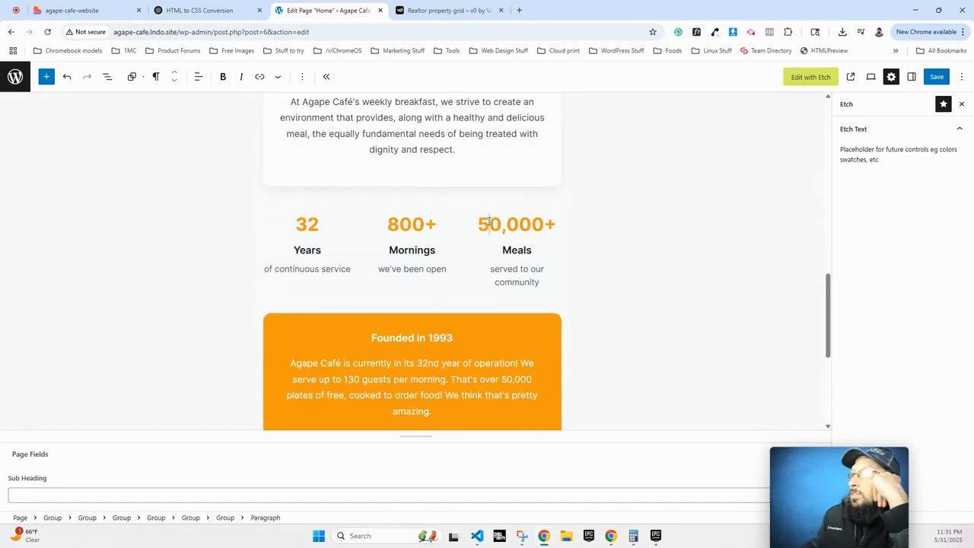
{"action": "key", "text": "BackSpace"}
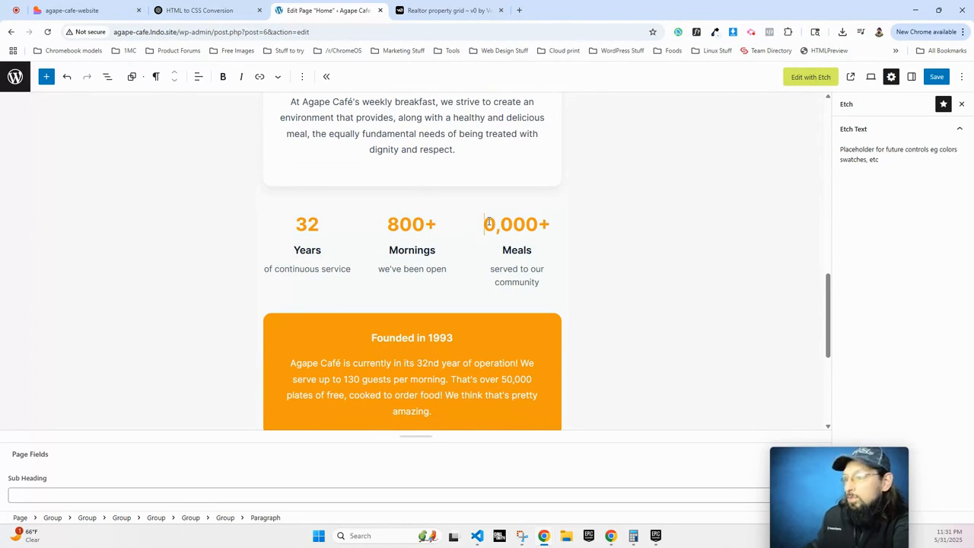
{"action": "type", "text": "6"}
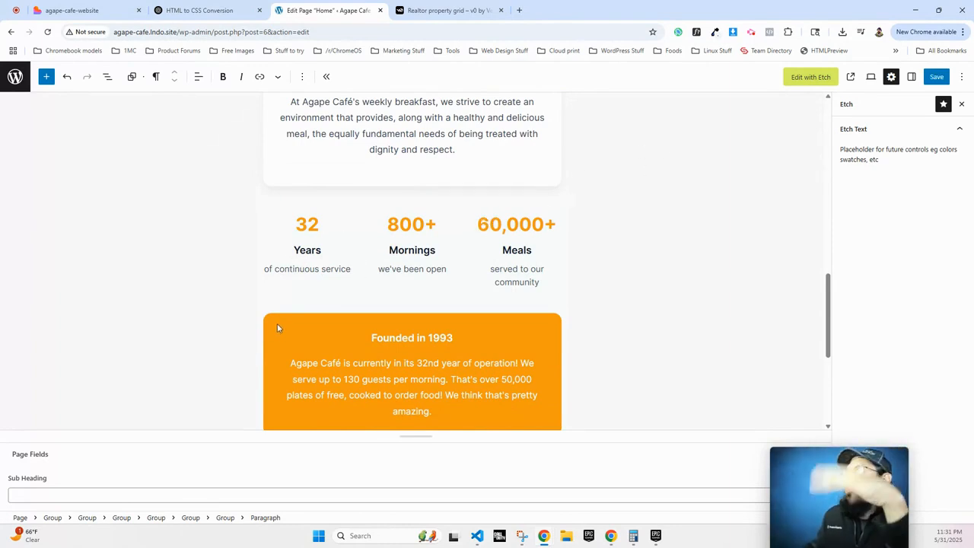
{"action": "scroll", "coordinate": [290, 329], "scroll_direction": "up", "scroll_amount": 3}
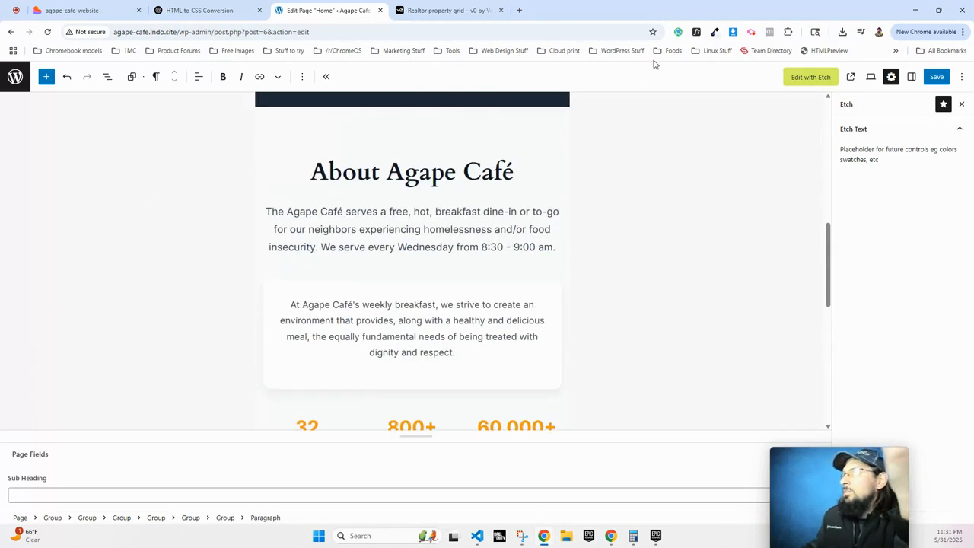
{"action": "left_click", "coordinate": [933, 80]}
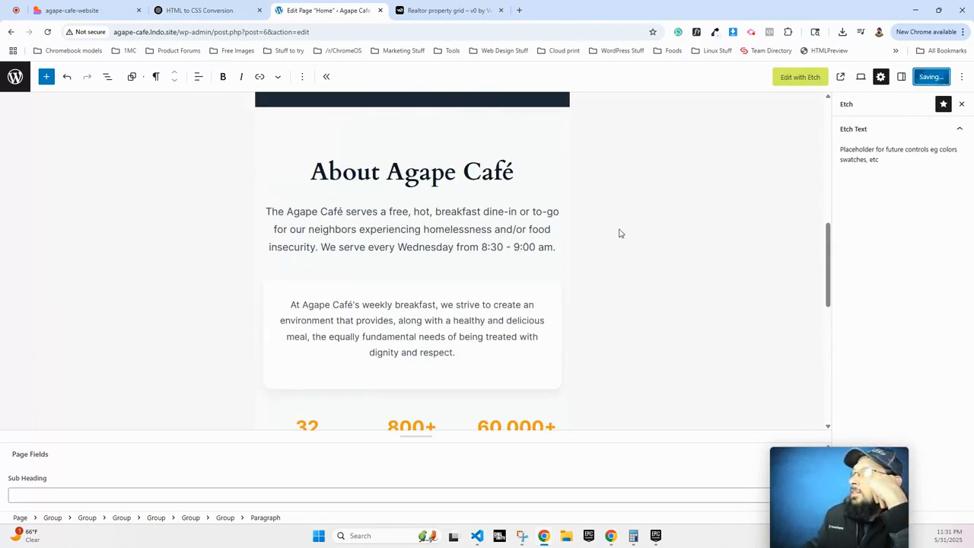
Check the 8:30 - 9:00 AM hours in Etch's hero and About paragraphs, then return to WordPress.
{"action": "left_click", "coordinate": [791, 77]}
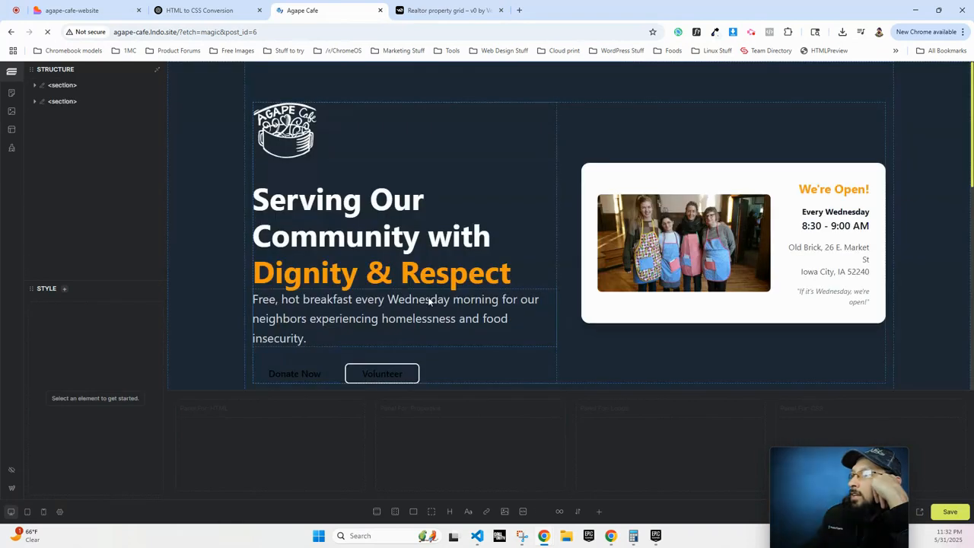
{"action": "left_click", "coordinate": [815, 227]}
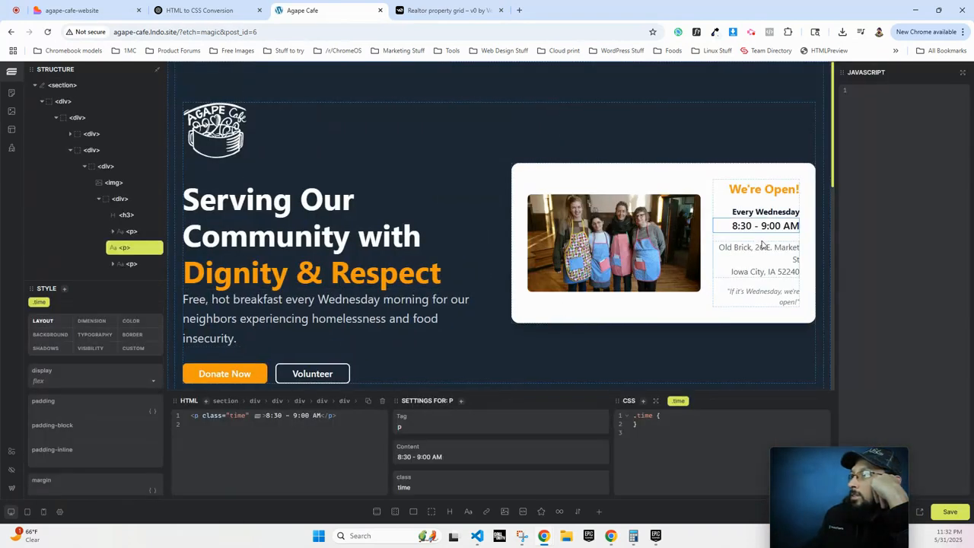
{"action": "scroll", "coordinate": [584, 263], "scroll_direction": "down", "scroll_amount": 3}
{"action": "left_click", "coordinate": [583, 263]}
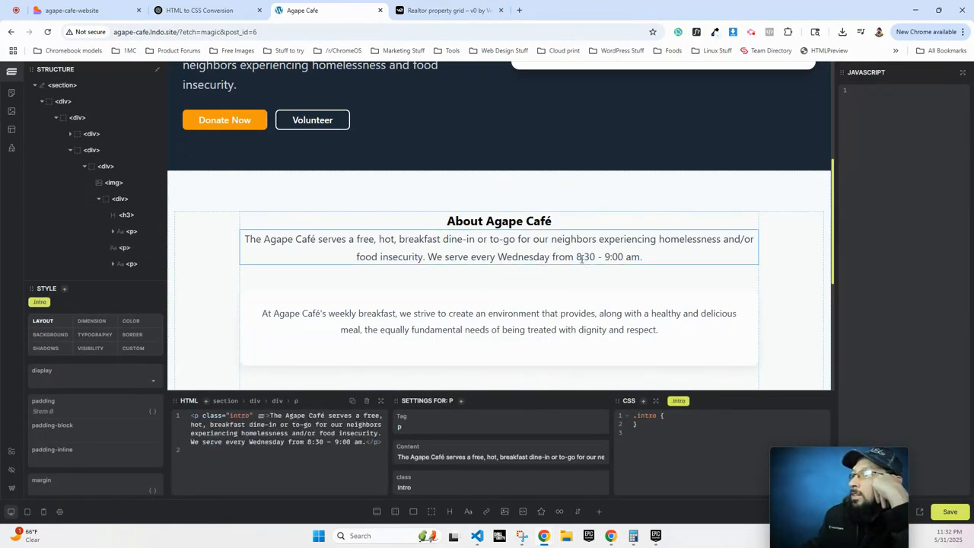
{"action": "scroll", "coordinate": [331, 339], "scroll_direction": "up", "scroll_amount": 5}
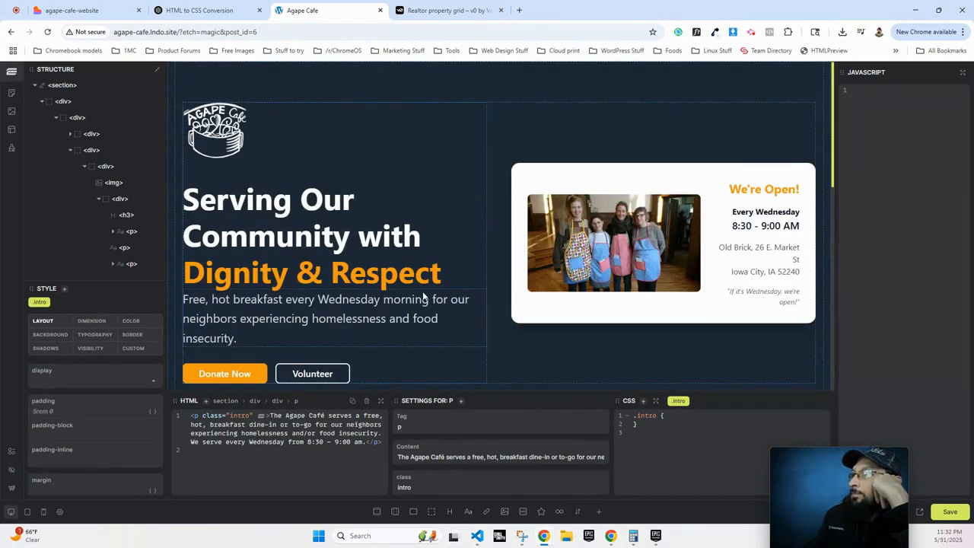
{"action": "left_click", "coordinate": [12, 488]}
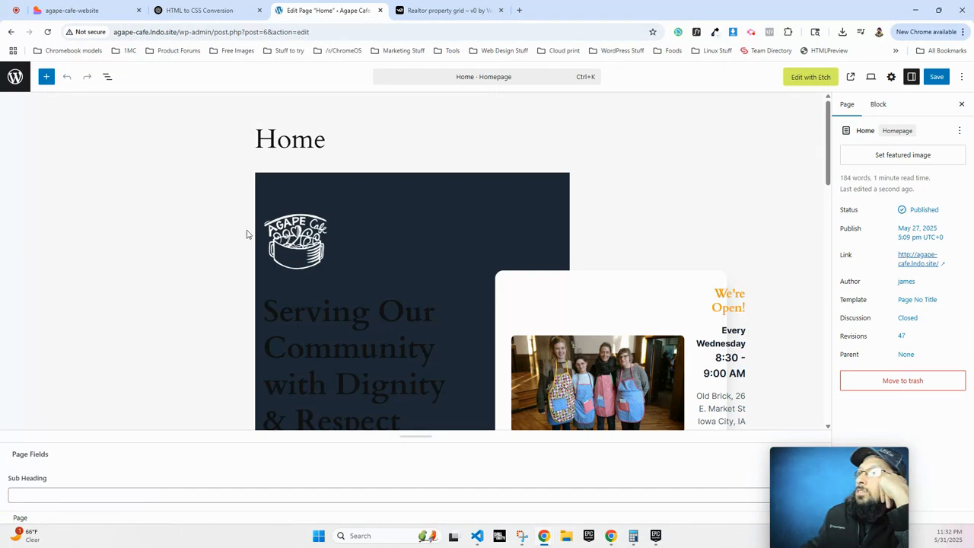
{"action": "left_click", "coordinate": [277, 237]}
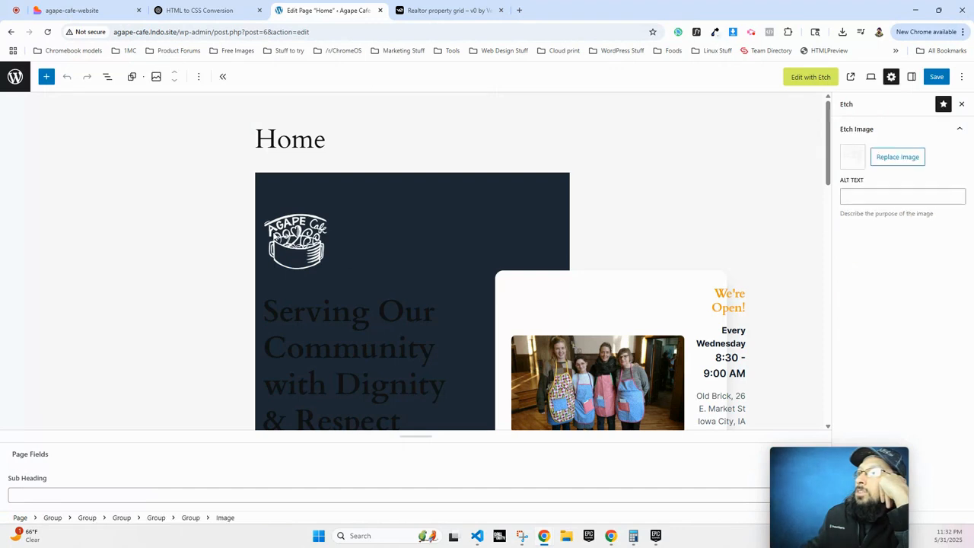
{"action": "left_click", "coordinate": [898, 158]}
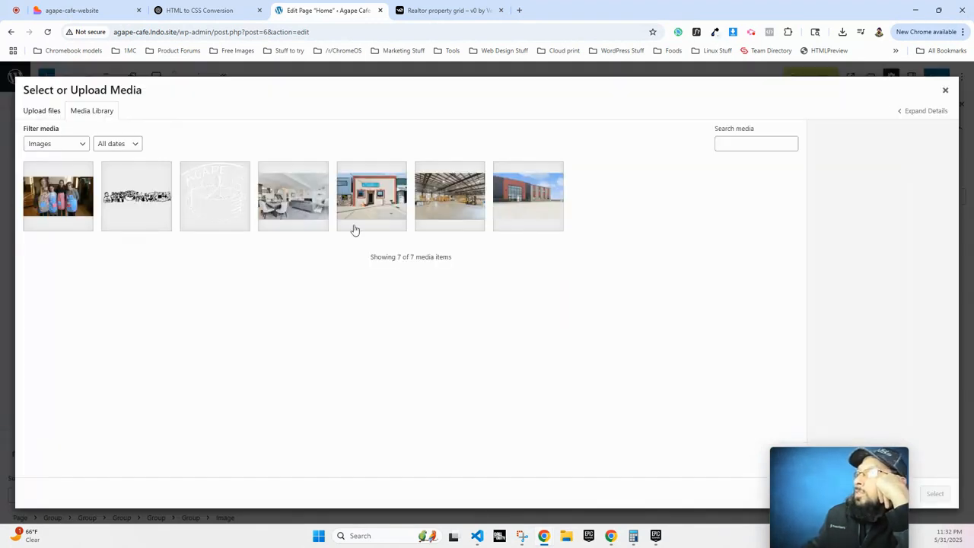
{"action": "left_click", "coordinate": [945, 91]}
{"action": "scroll", "coordinate": [591, 375], "scroll_direction": "down", "scroll_amount": 1}
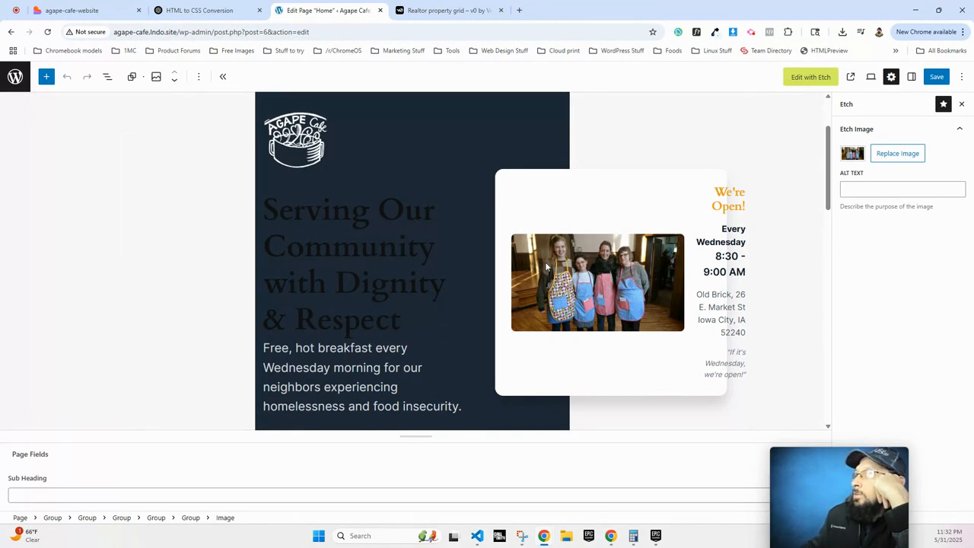
{"action": "left_click", "coordinate": [897, 155]}
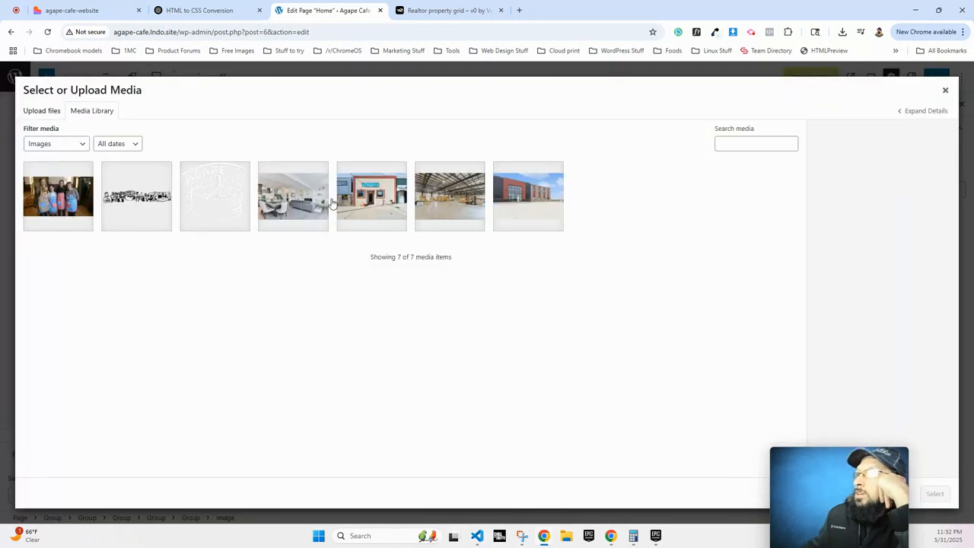
{"action": "left_click", "coordinate": [944, 90]}
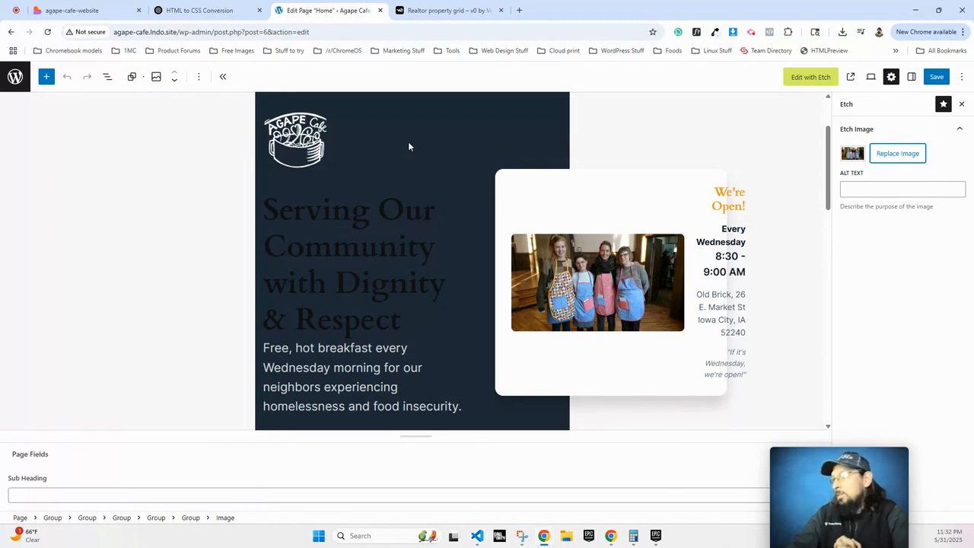
Open the Home page in the Etch builder and scroll through it.
{"action": "left_click", "coordinate": [811, 77]}
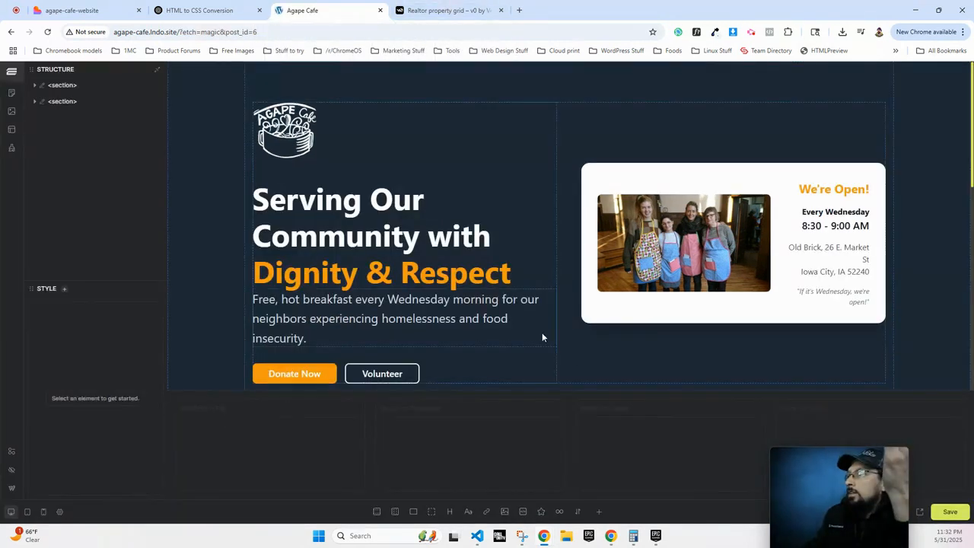
{"action": "scroll", "coordinate": [543, 337], "scroll_direction": "down", "scroll_amount": 10}
{"action": "scroll", "coordinate": [535, 332], "scroll_direction": "up", "scroll_amount": 10}
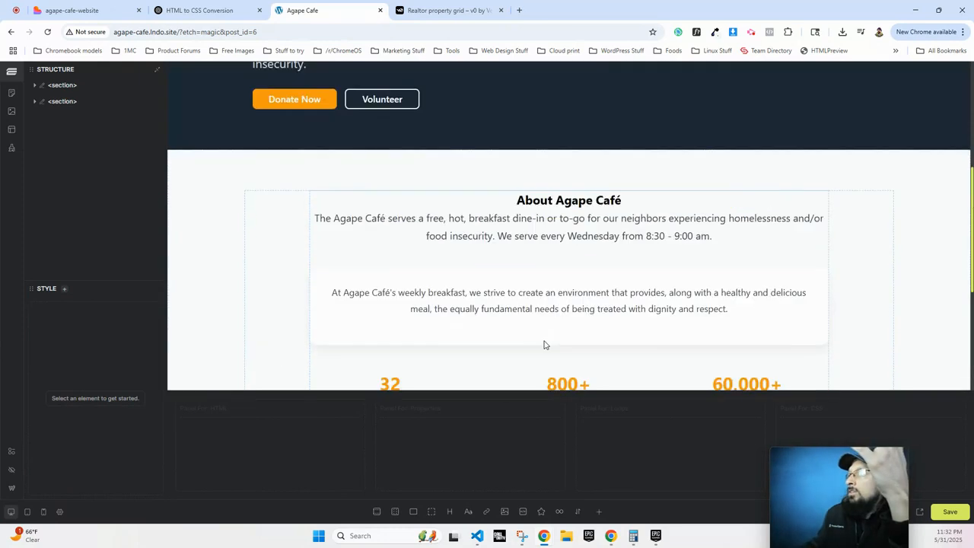
{"action": "scroll", "coordinate": [375, 208], "scroll_direction": "down", "scroll_amount": 3}
{"action": "scroll", "coordinate": [375, 208], "scroll_direction": "down", "scroll_amount": 5}
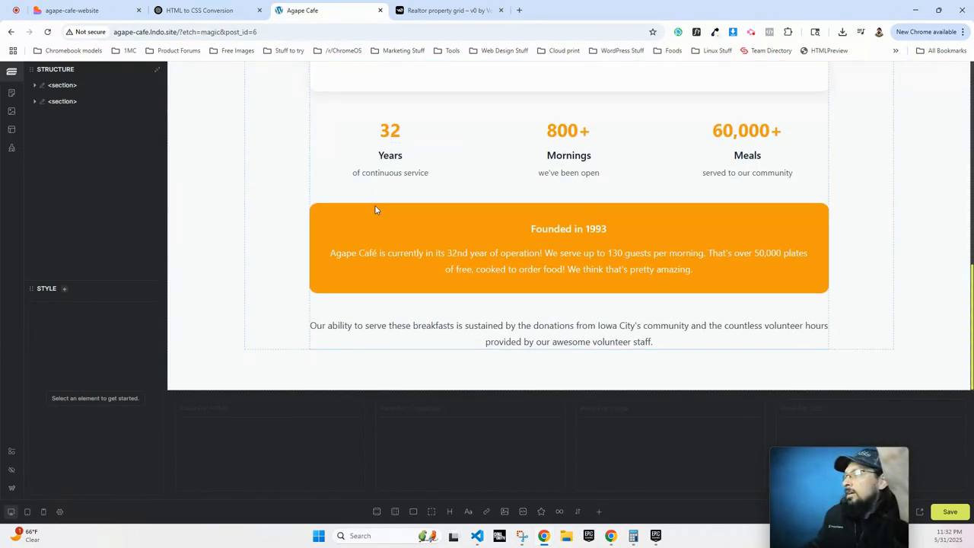
Glance at the Realtor property grid page, then view the Lovable café site's Visit Us section.
{"action": "left_click", "coordinate": [396, 6]}
{"action": "scroll", "coordinate": [413, 200], "scroll_direction": "down", "scroll_amount": 5}
{"action": "scroll", "coordinate": [413, 200], "scroll_direction": "up", "scroll_amount": 4}
{"action": "left_click", "coordinate": [81, 12]}
{"action": "scroll", "coordinate": [226, 170], "scroll_direction": "down", "scroll_amount": 10}
Copy ChatGPT's converted agape-location HTML for the Visit Us section and return to Etch.
{"action": "right_click", "coordinate": [162, 242]}
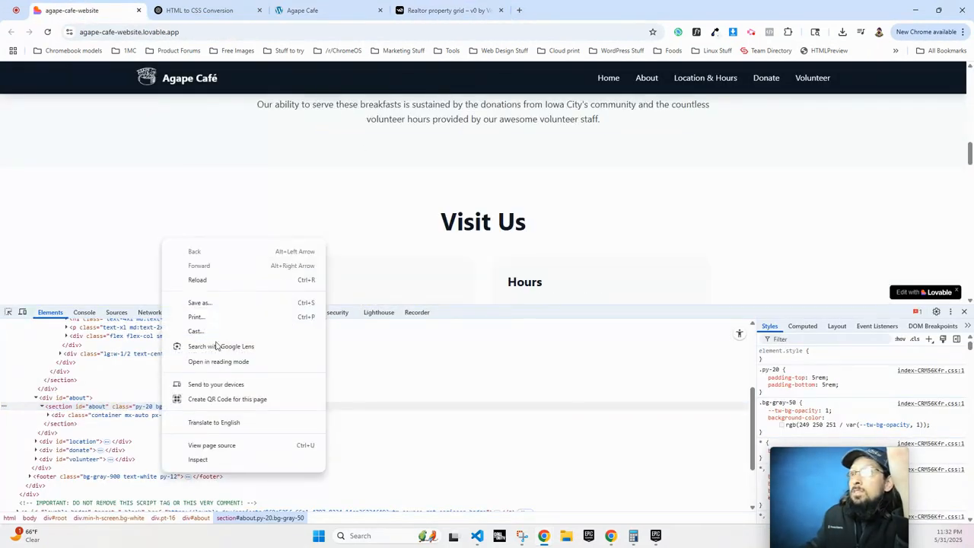
{"action": "left_click", "coordinate": [204, 11]}
{"action": "scroll", "coordinate": [432, 423], "scroll_direction": "down", "scroll_amount": 6}
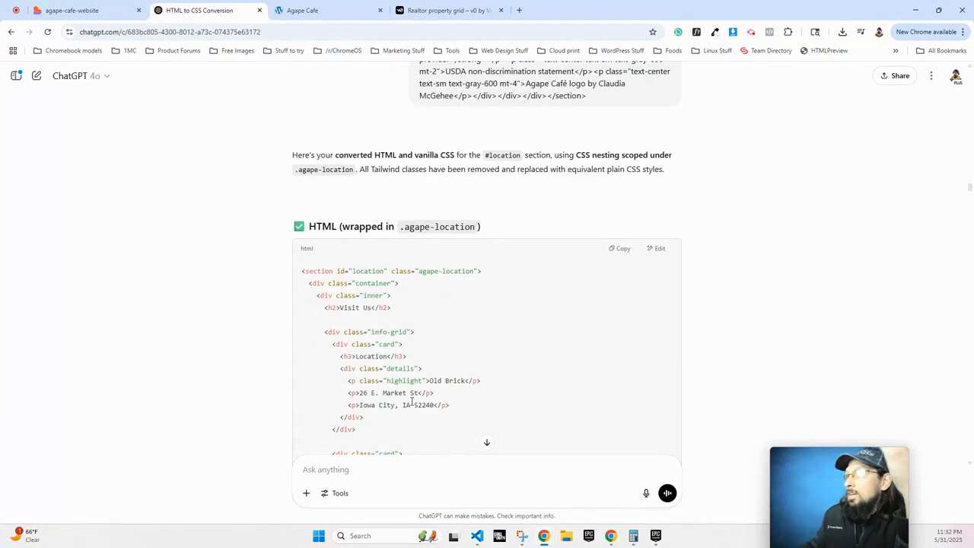
{"action": "left_click", "coordinate": [618, 249]}
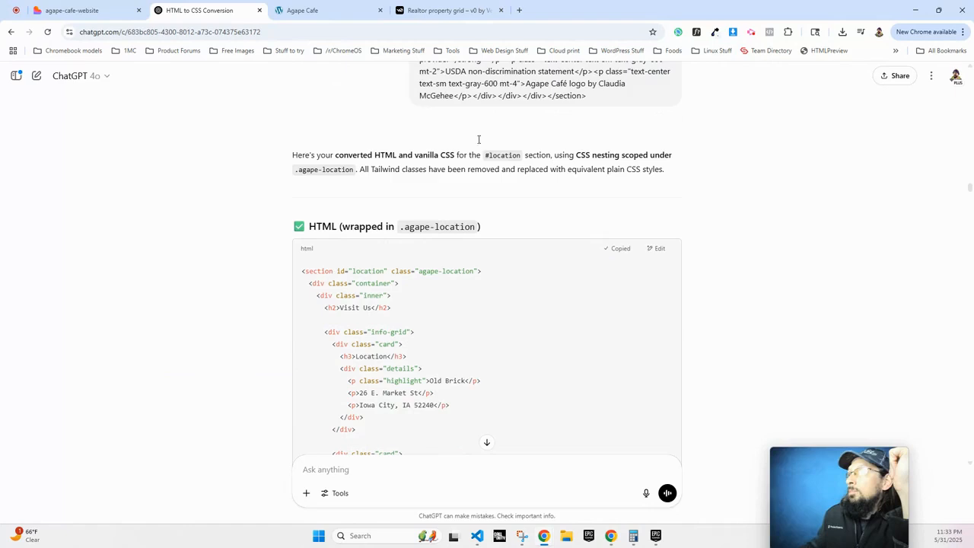
{"action": "left_click", "coordinate": [297, 10]}
Add a new section after About, replace its markup with the Visit Us location HTML, and save.
{"action": "left_click", "coordinate": [61, 101]}
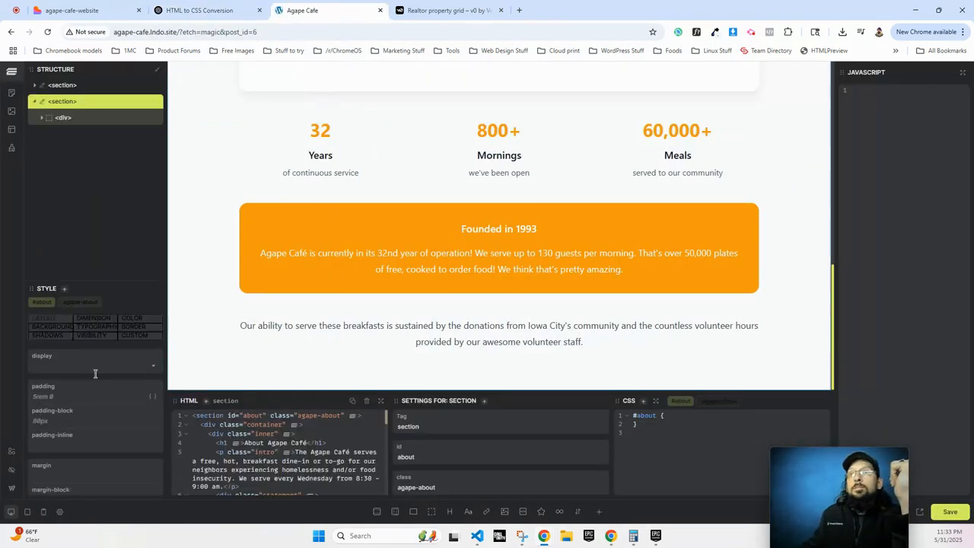
{"action": "left_click", "coordinate": [376, 511]}
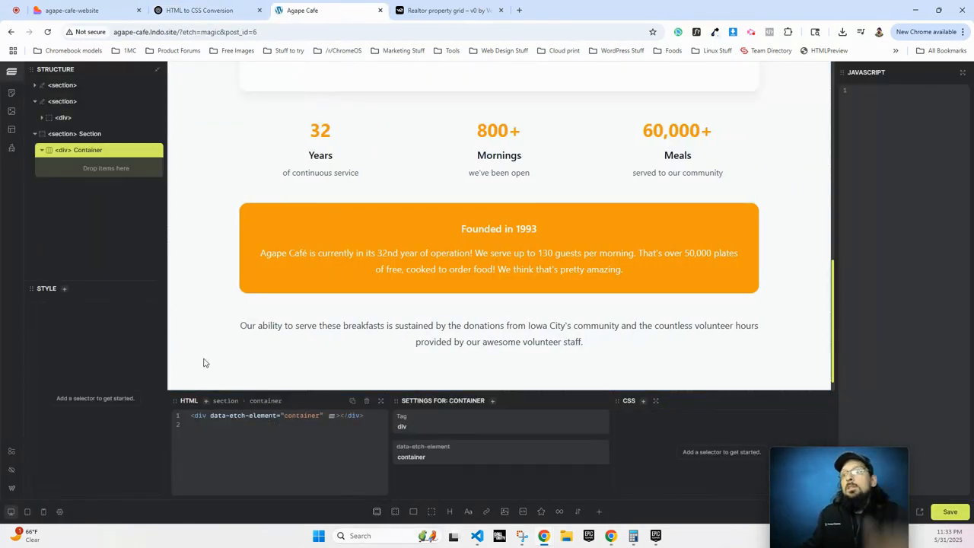
{"action": "left_click", "coordinate": [251, 431]}
{"action": "key", "text": "ctrl+a"}
{"action": "key", "text": "ctrl+v"}
{"action": "left_click", "coordinate": [306, 465]}
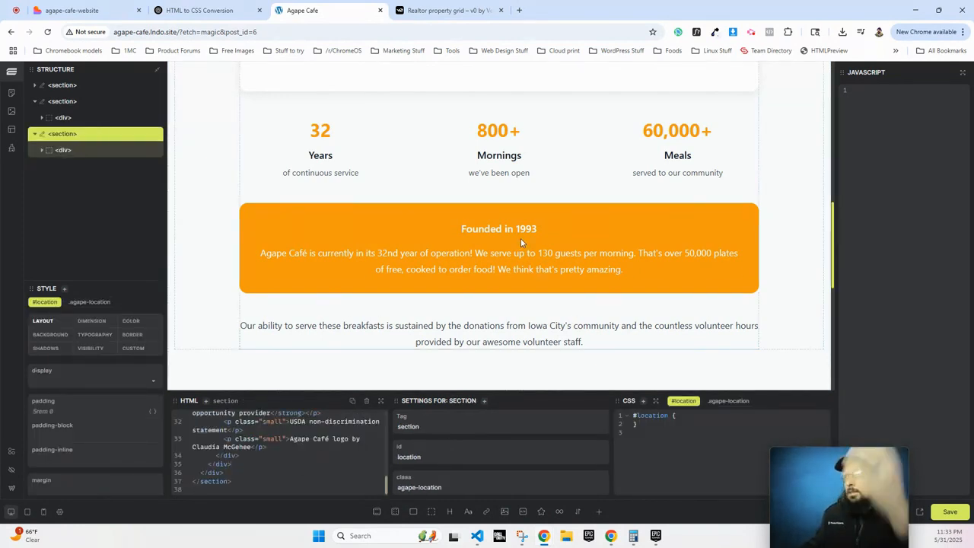
{"action": "scroll", "coordinate": [520, 240], "scroll_direction": "down", "scroll_amount": 6}
{"action": "scroll", "coordinate": [502, 253], "scroll_direction": "up", "scroll_amount": 4}
{"action": "scroll", "coordinate": [446, 246], "scroll_direction": "down", "scroll_amount": 3}
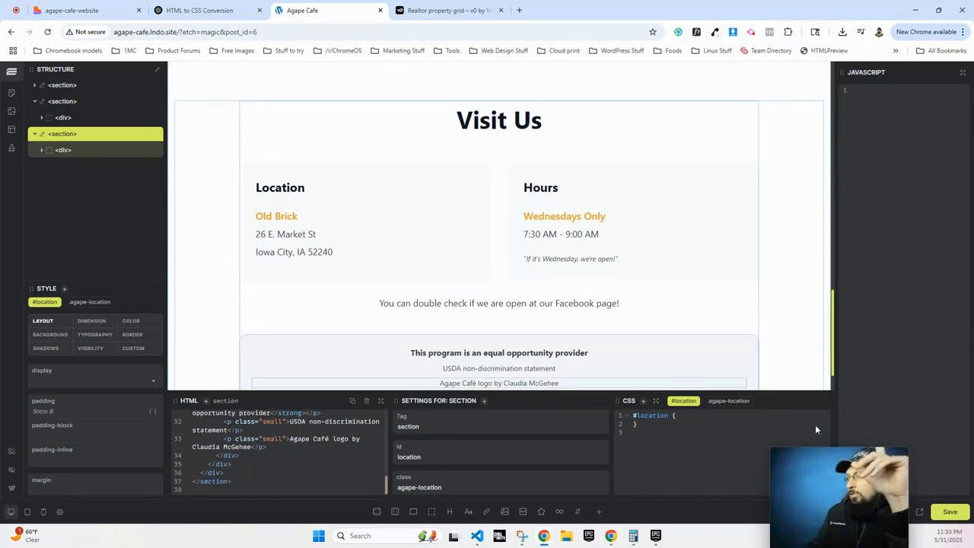
{"action": "left_click", "coordinate": [947, 514]}
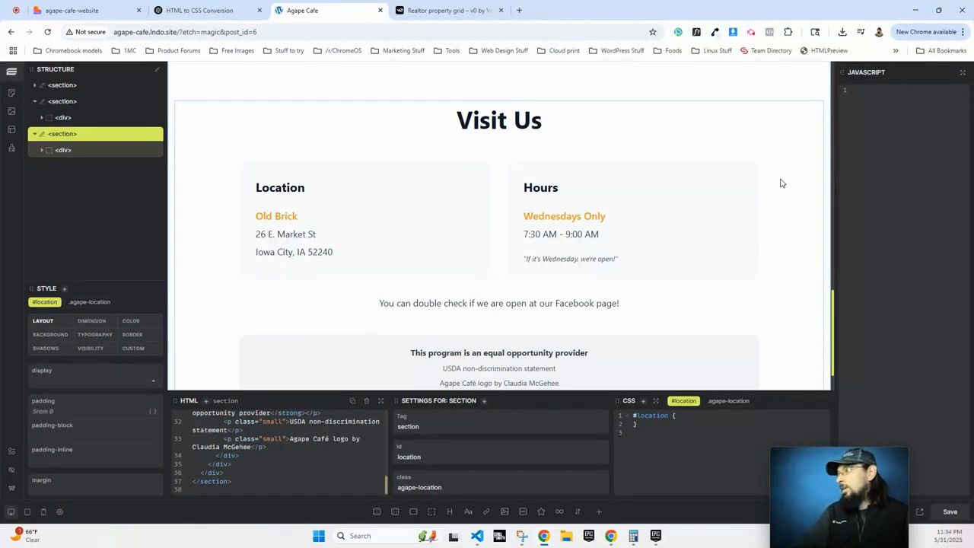
Enlarge the HTML panel and scroll through the Visit Us markup and its rendered Location and Hours cards.
{"action": "left_click", "coordinate": [317, 446]}
{"action": "left_click_drag", "start_coordinate": [317, 393], "coordinate": [332, 328]}
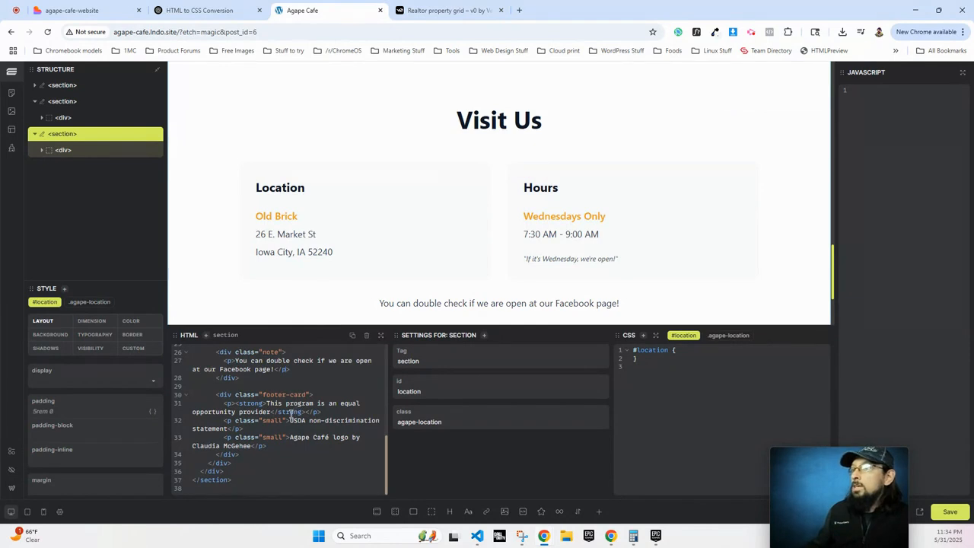
{"action": "scroll", "coordinate": [291, 415], "scroll_direction": "up", "scroll_amount": 5}
{"action": "scroll", "coordinate": [381, 276], "scroll_direction": "down", "scroll_amount": 2}
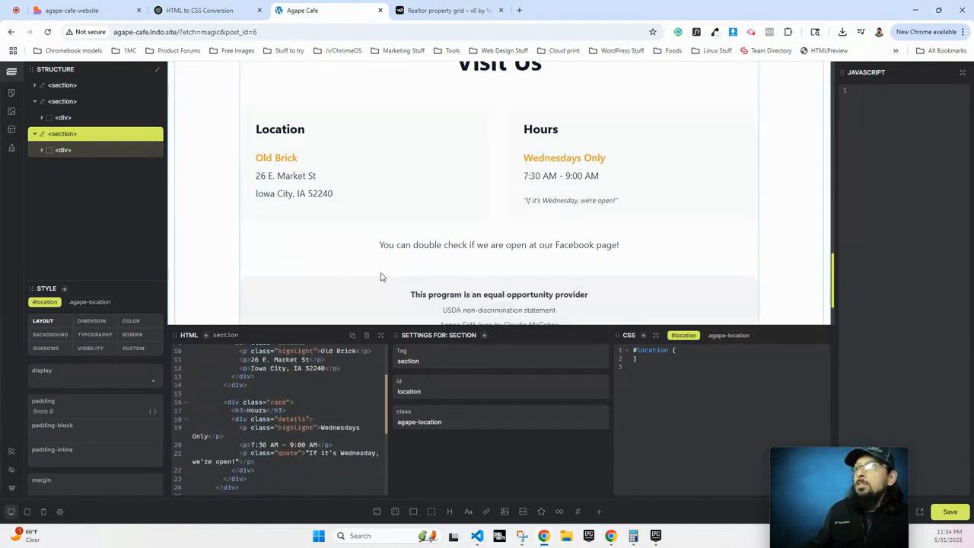
{"action": "scroll", "coordinate": [381, 277], "scroll_direction": "down", "scroll_amount": 1}
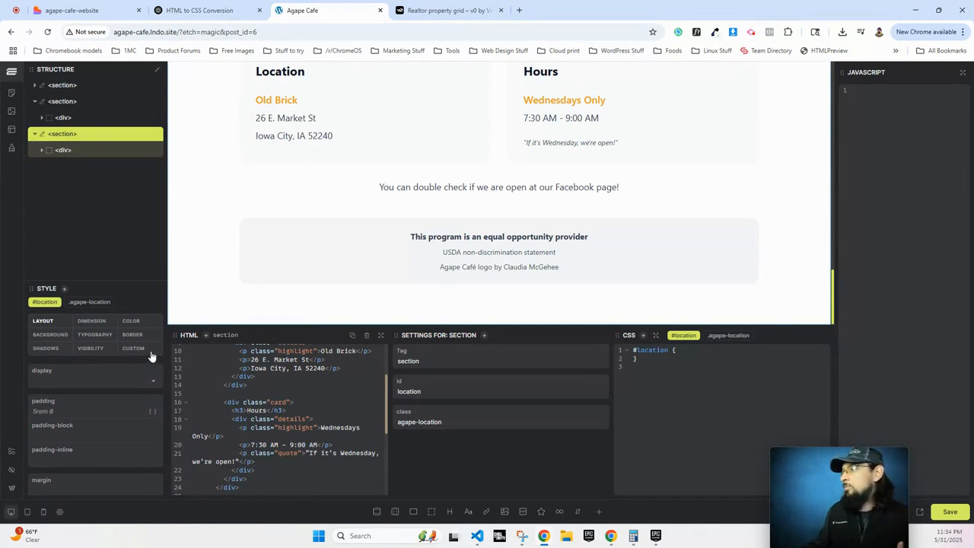
{"action": "left_click", "coordinate": [422, 11]}
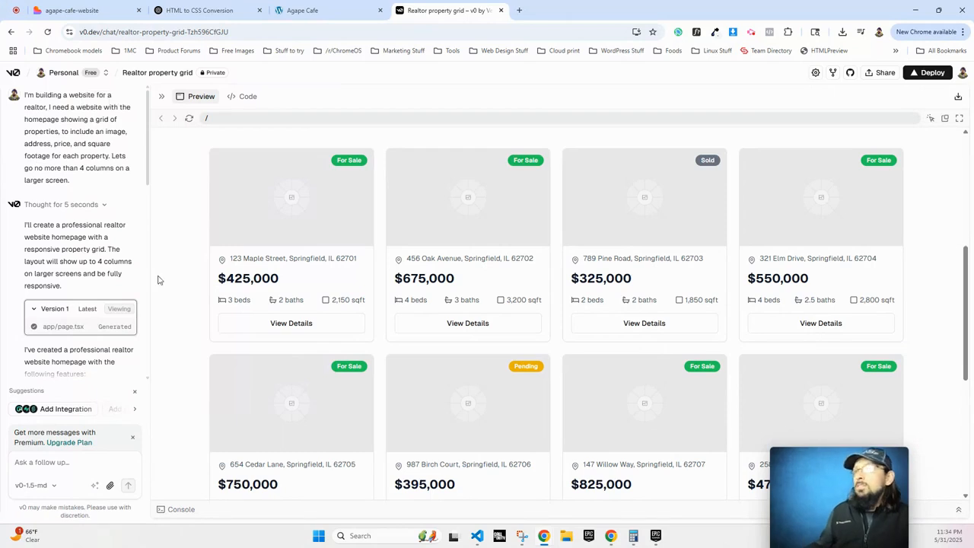
Read v0's property grid feature summary, then move to the HTML to CSS Conversion chat.
{"action": "scroll", "coordinate": [123, 304], "scroll_direction": "down", "scroll_amount": 3}
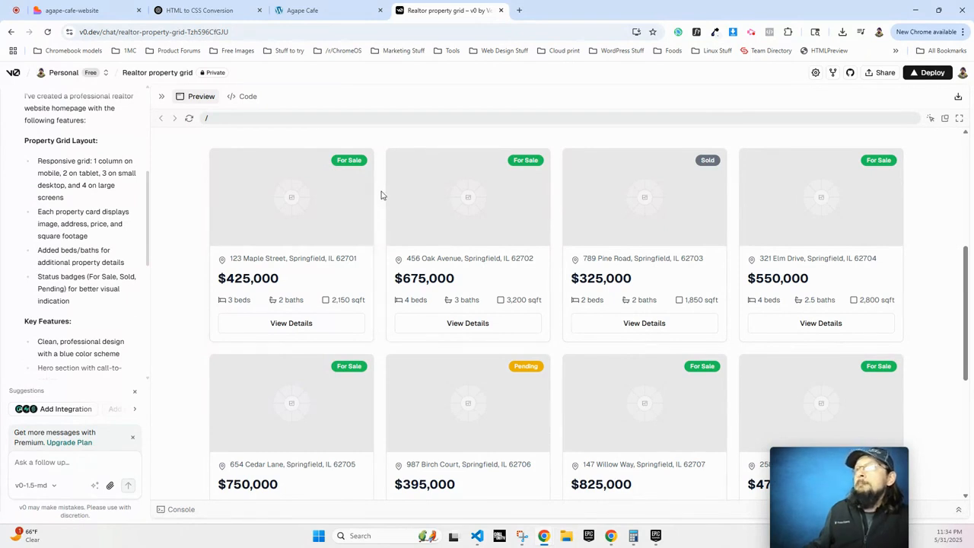
{"action": "left_click", "coordinate": [203, 12]}
Copy ChatGPT's 'HTML (with only one property card)' code and return to the Agape Cafe builder.
{"action": "scroll", "coordinate": [290, 283], "scroll_direction": "down", "scroll_amount": 5}
{"action": "scroll", "coordinate": [465, 287], "scroll_direction": "down", "scroll_amount": 20}
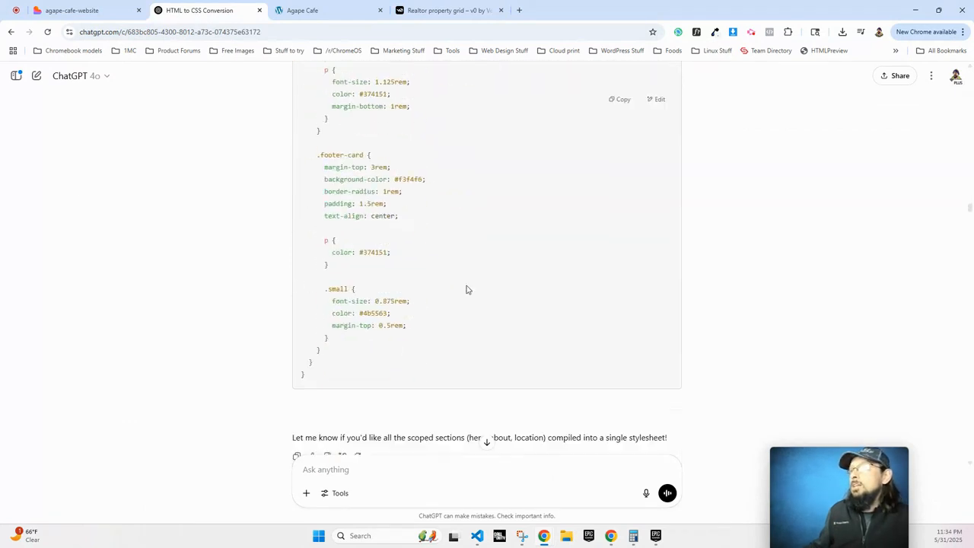
{"action": "scroll", "coordinate": [466, 289], "scroll_direction": "down", "scroll_amount": 15}
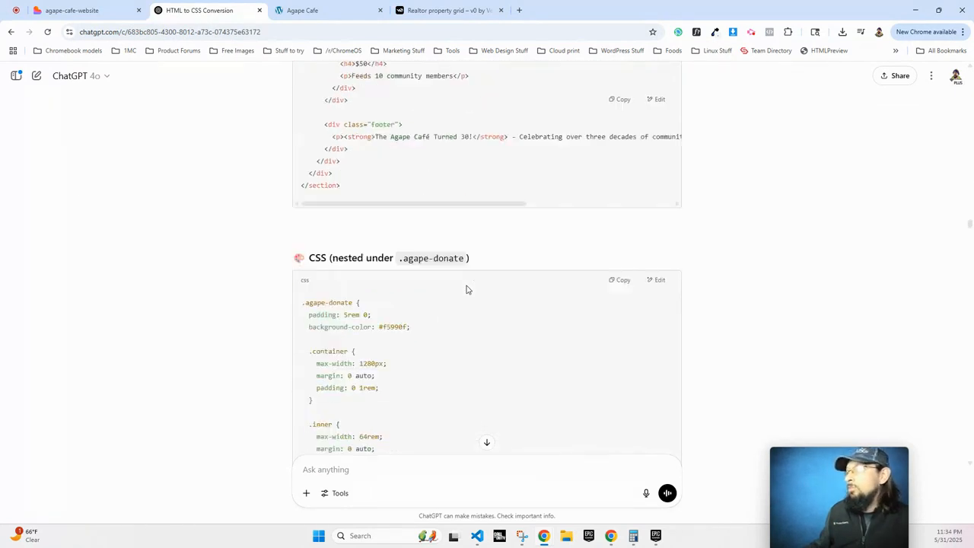
{"action": "scroll", "coordinate": [467, 290], "scroll_direction": "down", "scroll_amount": 15}
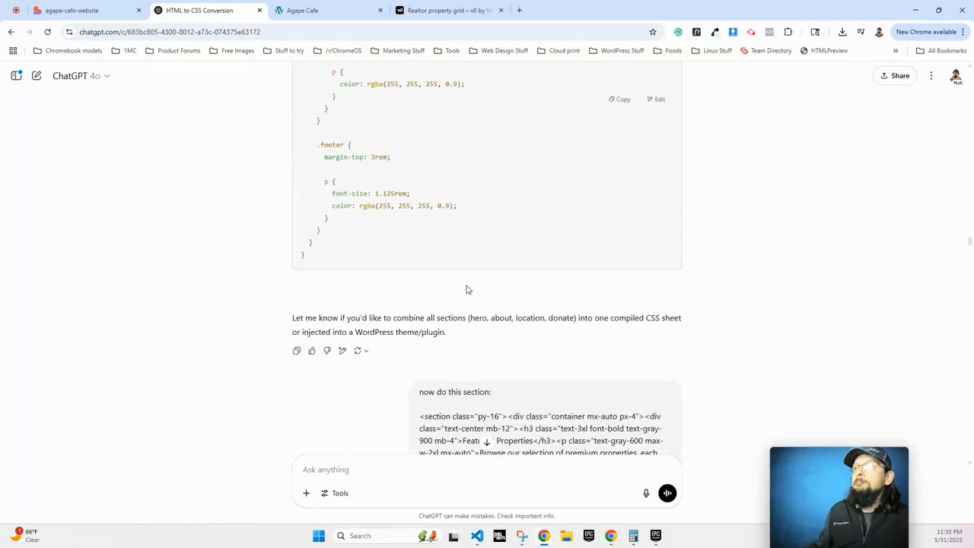
{"action": "scroll", "coordinate": [509, 373], "scroll_direction": "down", "scroll_amount": 12}
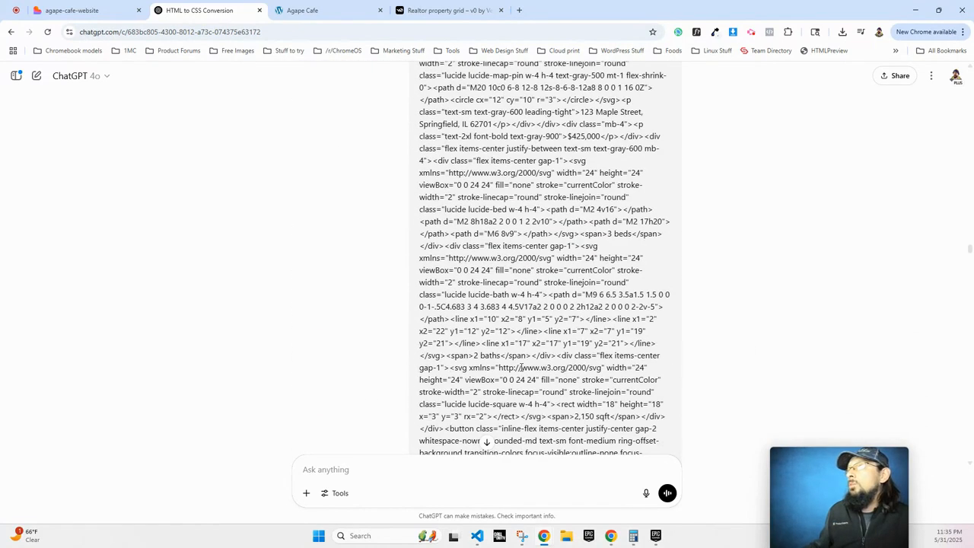
{"action": "scroll", "coordinate": [522, 368], "scroll_direction": "down", "scroll_amount": 10}
{"action": "scroll", "coordinate": [522, 368], "scroll_direction": "down", "scroll_amount": 10}
{"action": "scroll", "coordinate": [521, 367], "scroll_direction": "down", "scroll_amount": 15}
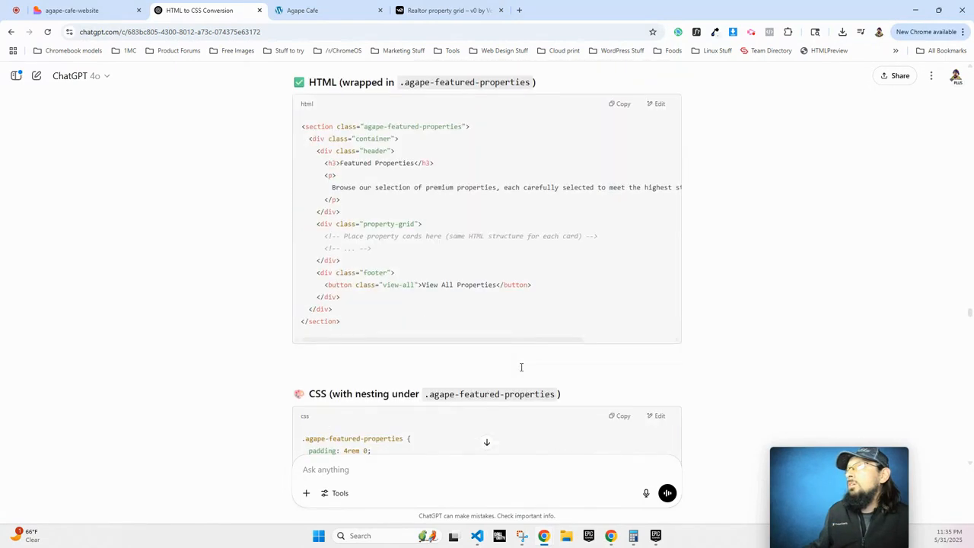
{"action": "scroll", "coordinate": [481, 354], "scroll_direction": "down", "scroll_amount": 3}
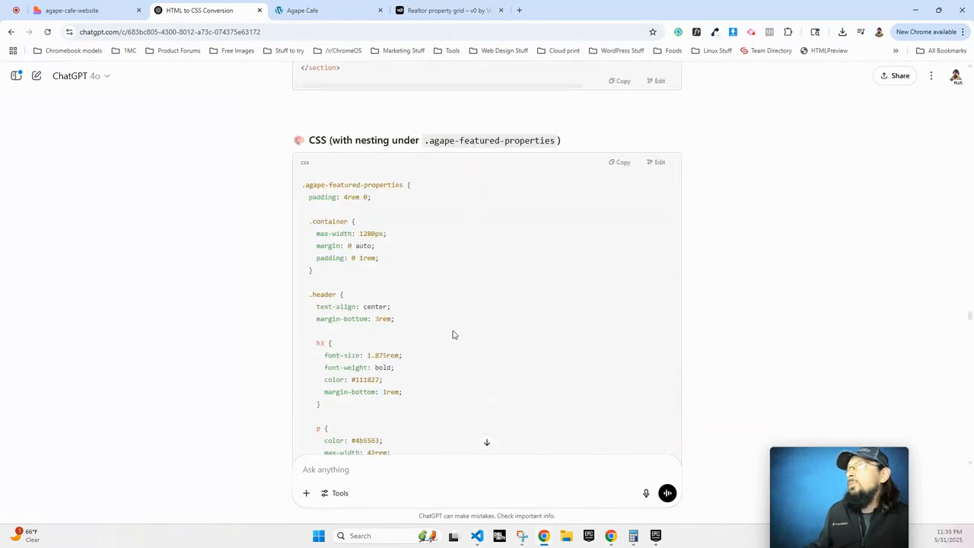
{"action": "scroll", "coordinate": [447, 300], "scroll_direction": "down", "scroll_amount": 15}
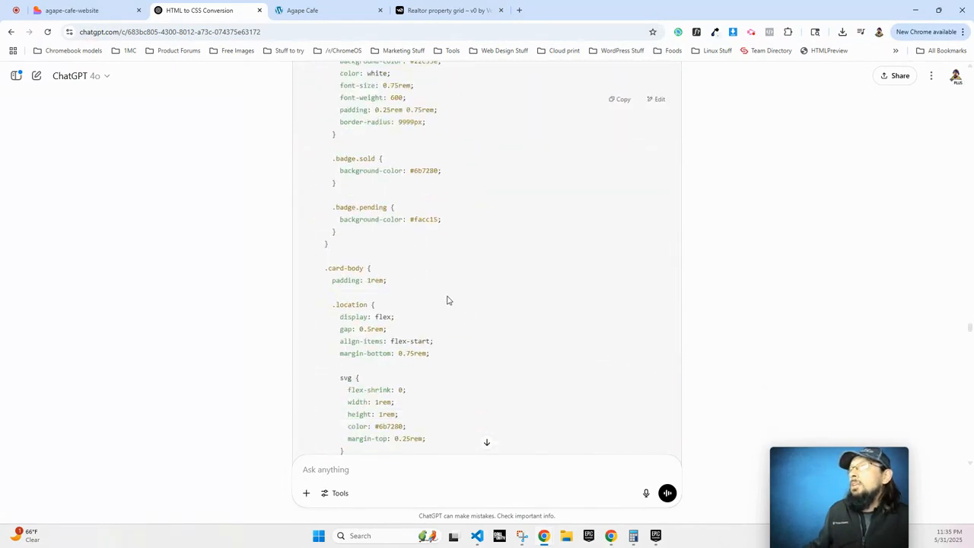
{"action": "scroll", "coordinate": [447, 300], "scroll_direction": "down", "scroll_amount": 20}
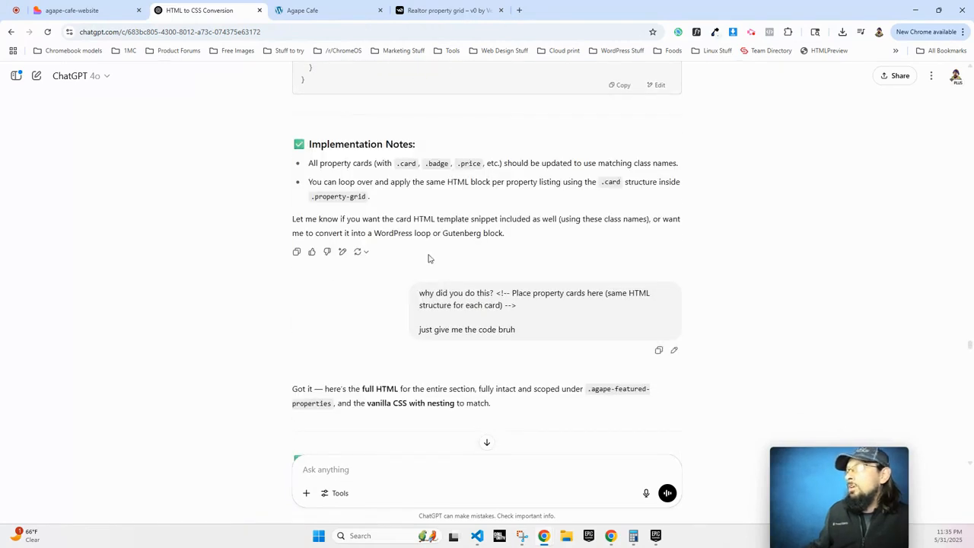
{"action": "scroll", "coordinate": [397, 272], "scroll_direction": "down", "scroll_amount": 3}
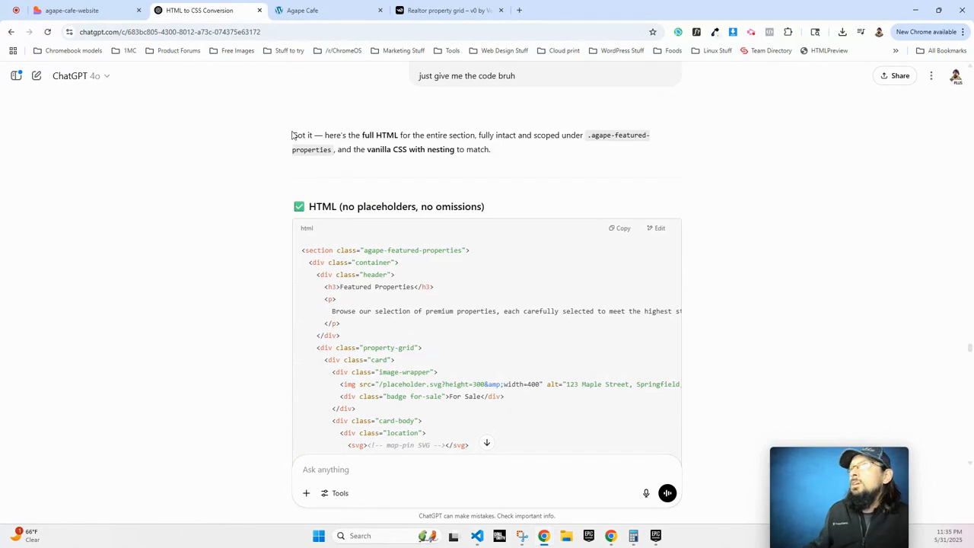
{"action": "scroll", "coordinate": [387, 145], "scroll_direction": "up", "scroll_amount": 2}
{"action": "scroll", "coordinate": [450, 217], "scroll_direction": "down", "scroll_amount": 7}
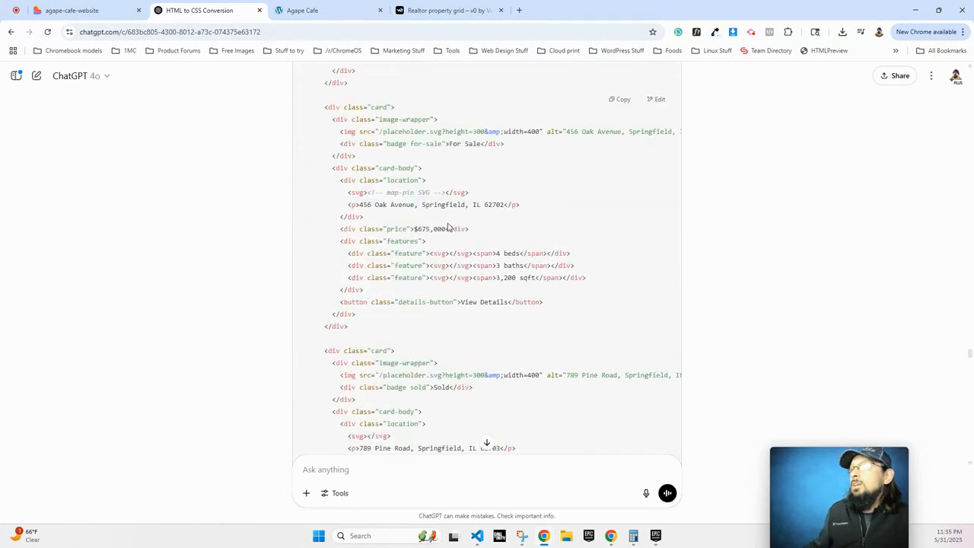
{"action": "scroll", "coordinate": [447, 227], "scroll_direction": "down", "scroll_amount": 12}
{"action": "scroll", "coordinate": [448, 227], "scroll_direction": "down", "scroll_amount": 15}
{"action": "scroll", "coordinate": [479, 293], "scroll_direction": "down", "scroll_amount": 20}
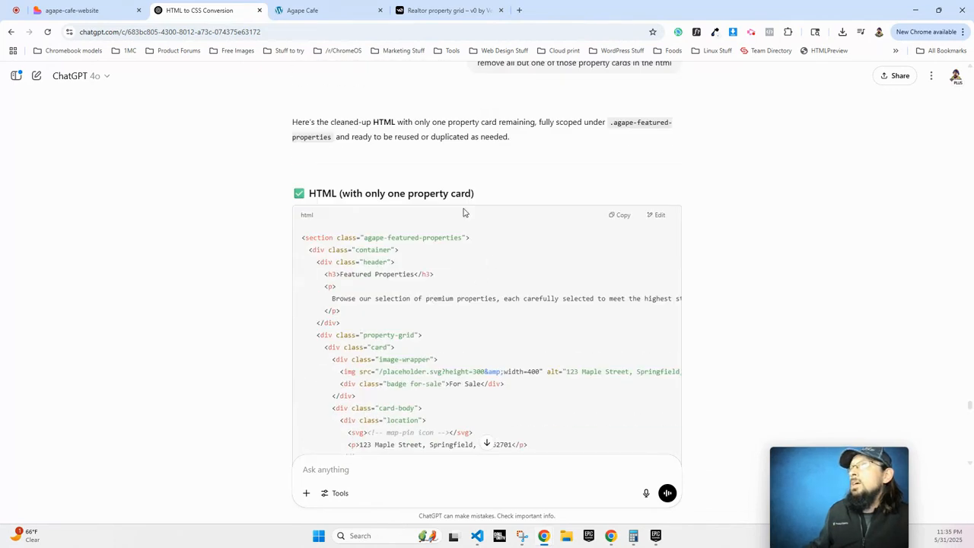
{"action": "left_click", "coordinate": [618, 217]}
{"action": "left_click", "coordinate": [340, 12]}
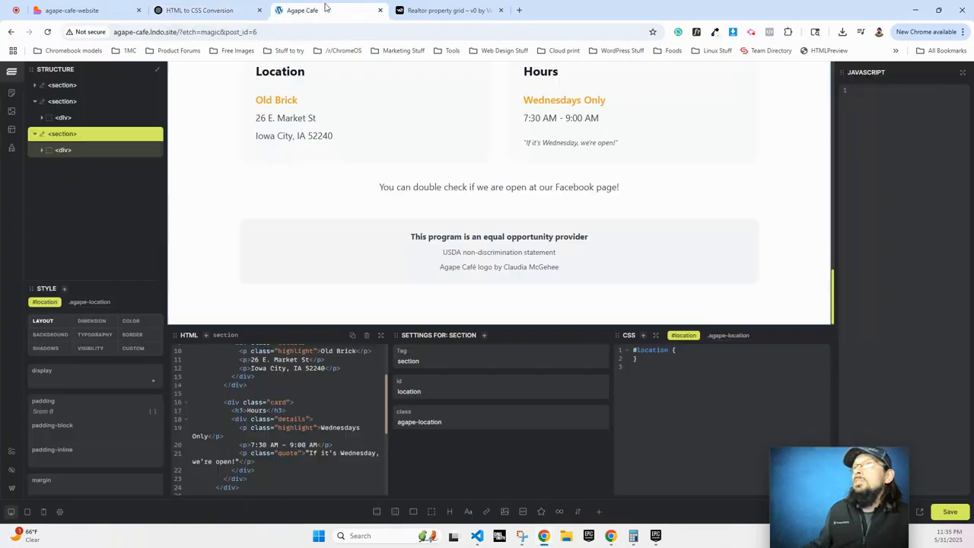
Exit Etch to the block editor, save the Home page, then open Properties from the Pages list.
{"action": "left_click", "coordinate": [12, 491]}
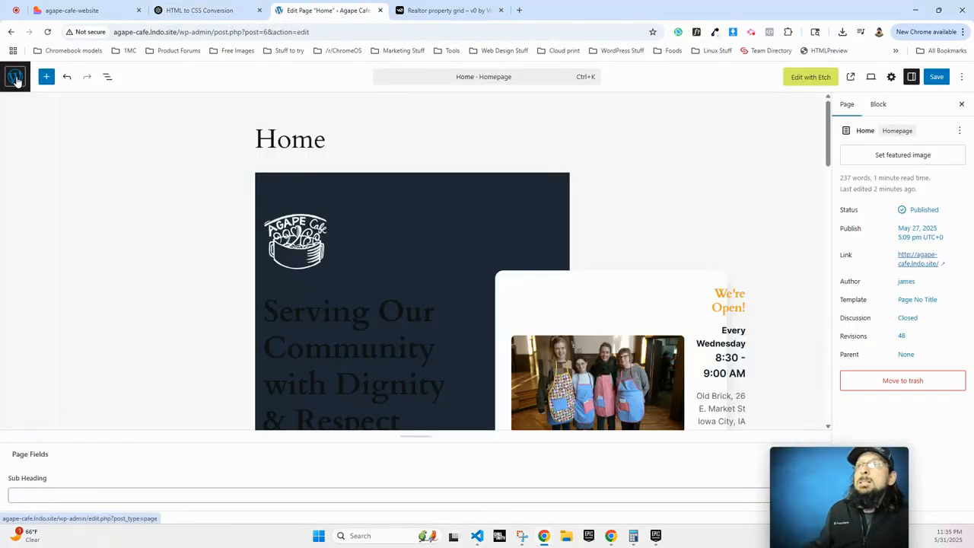
{"action": "left_click", "coordinate": [15, 77]}
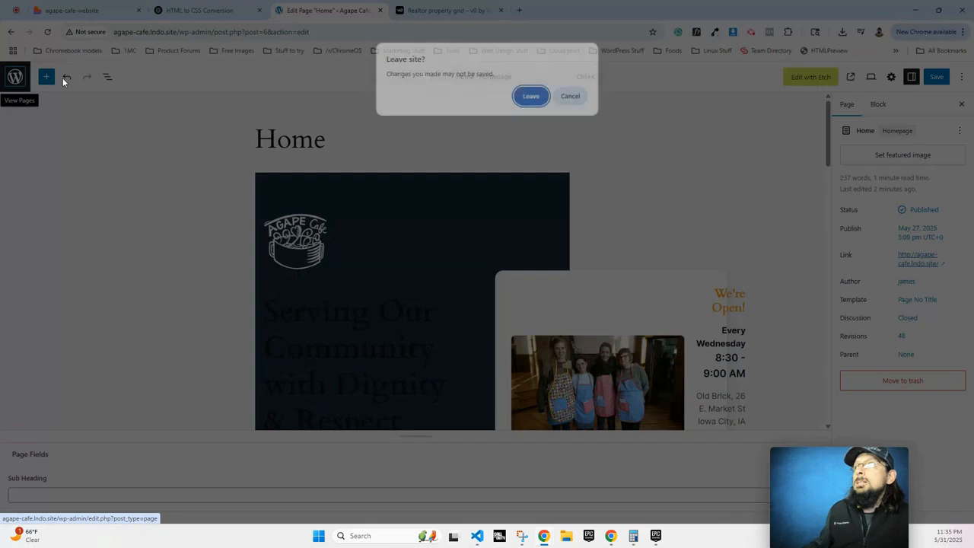
{"action": "left_click", "coordinate": [532, 96]}
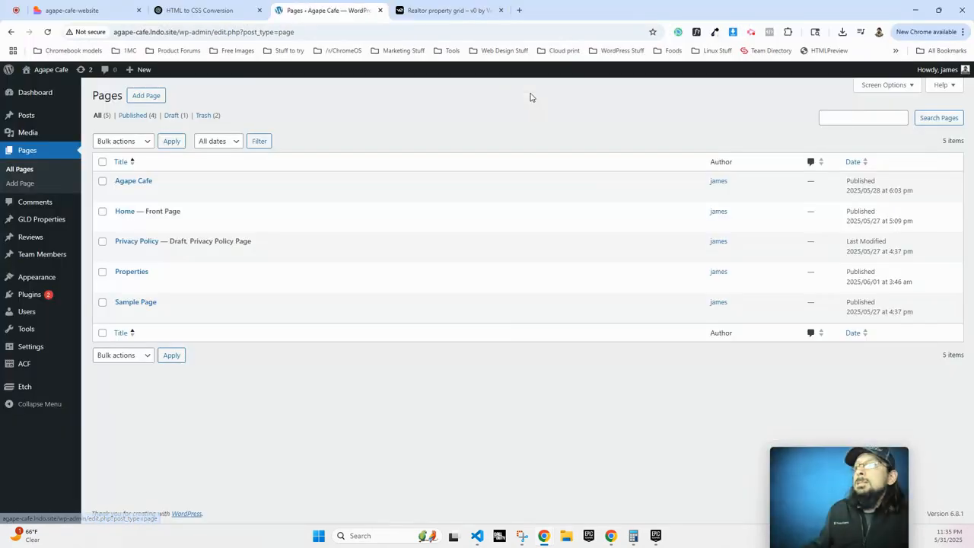
{"action": "left_click", "coordinate": [124, 213]}
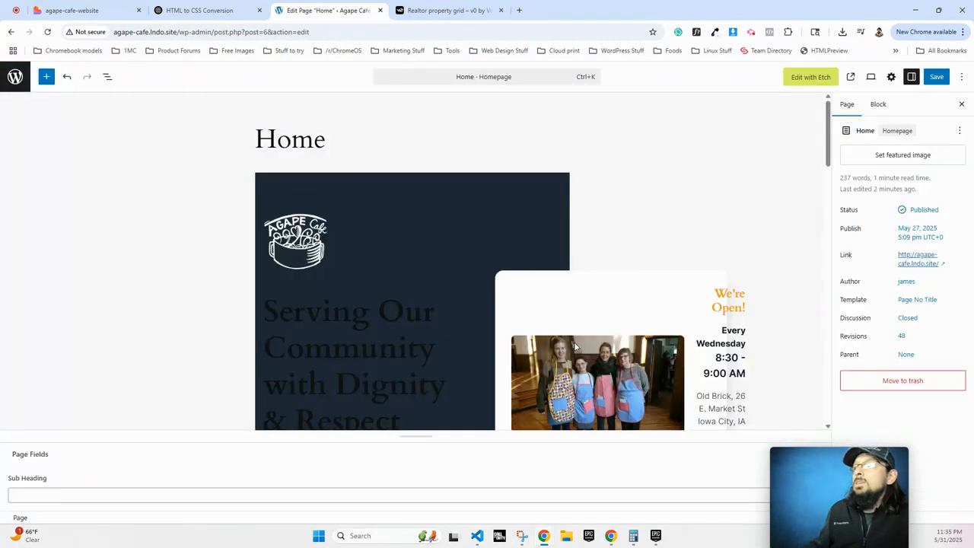
{"action": "left_click", "coordinate": [15, 77]}
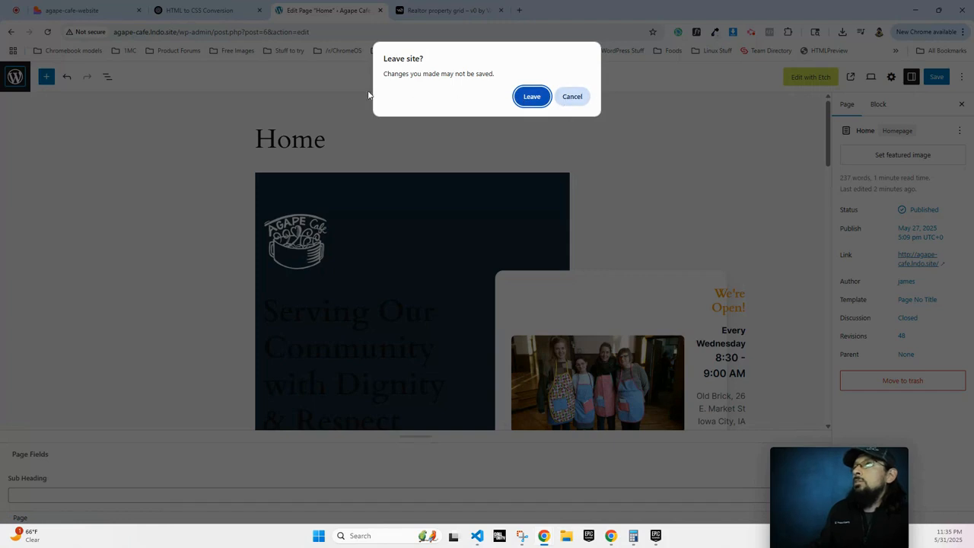
{"action": "left_click", "coordinate": [572, 94]}
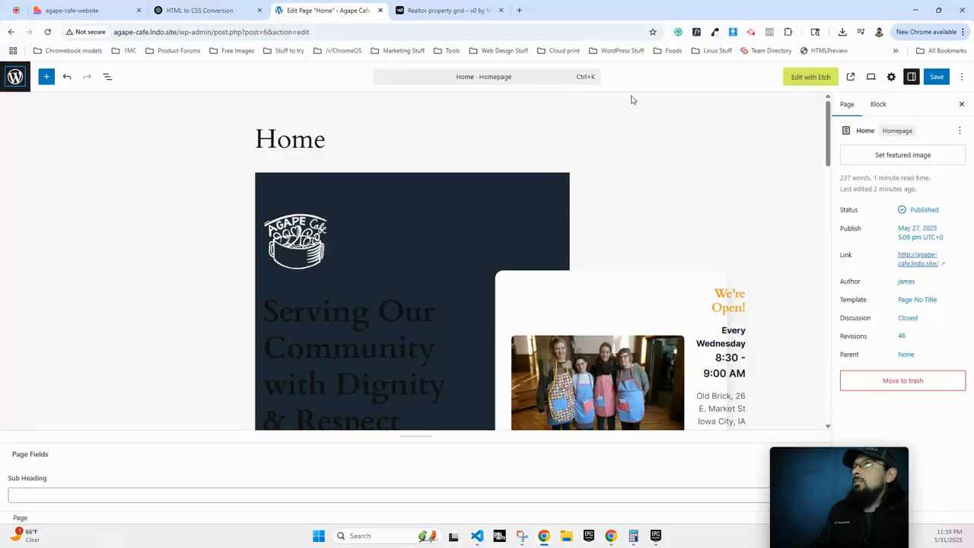
{"action": "left_click", "coordinate": [940, 81]}
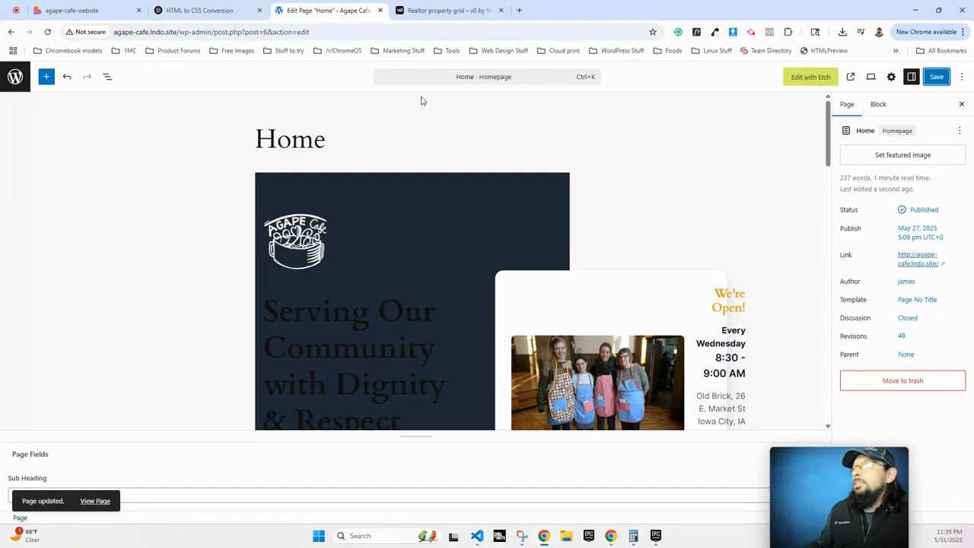
{"action": "left_click", "coordinate": [16, 78]}
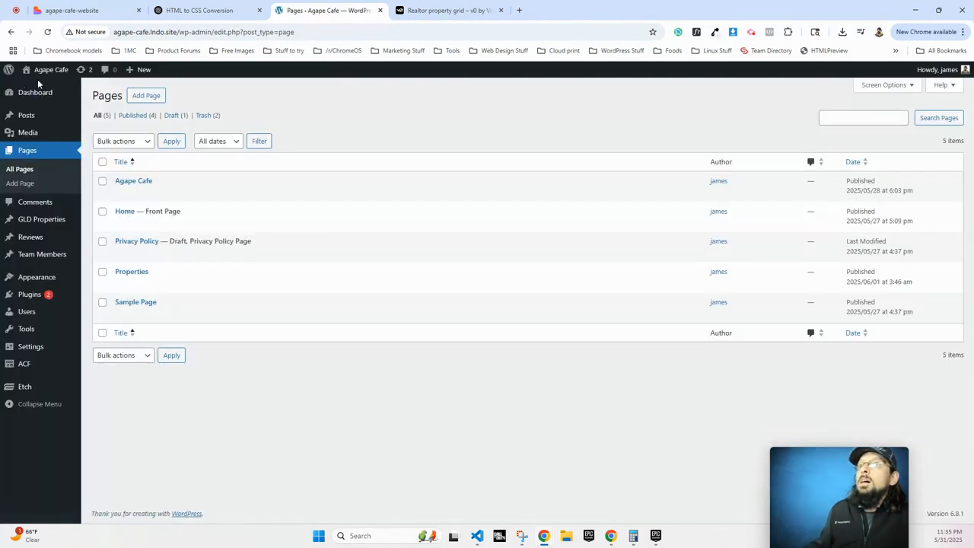
{"action": "left_click", "coordinate": [122, 271]}
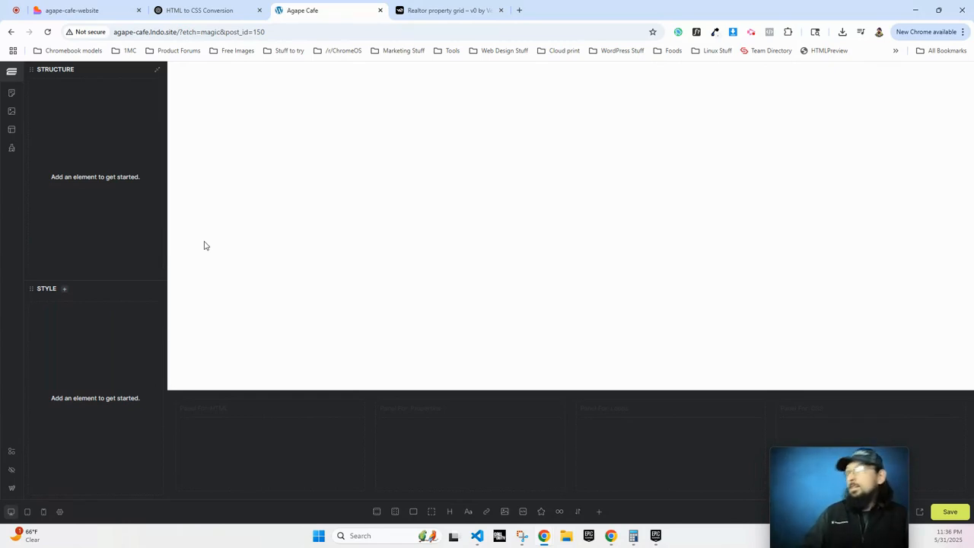
Leave the empty Properties builder for the page's WordPress edit screen.
{"action": "left_click", "coordinate": [13, 489]}
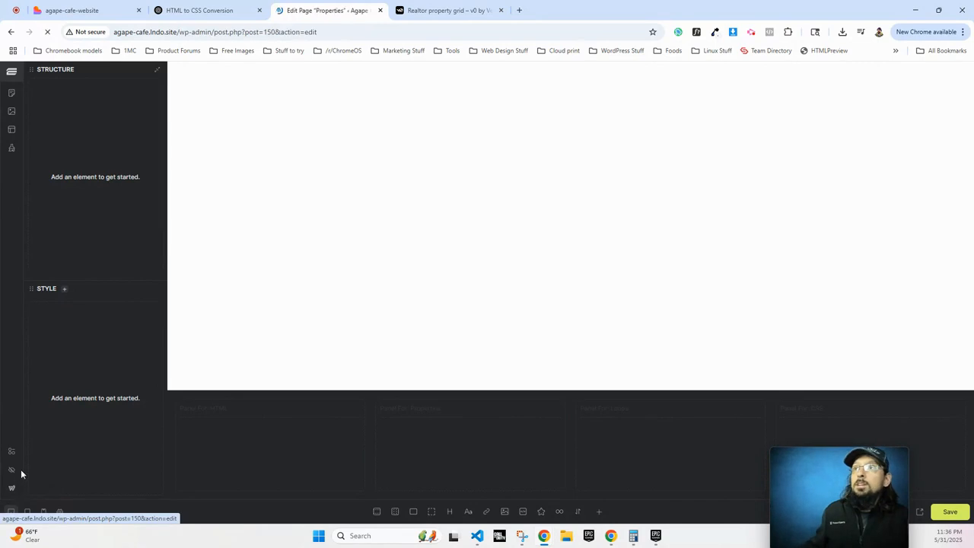
Open the ACF Property Fields field group from the admin.
{"action": "left_click", "coordinate": [19, 86]}
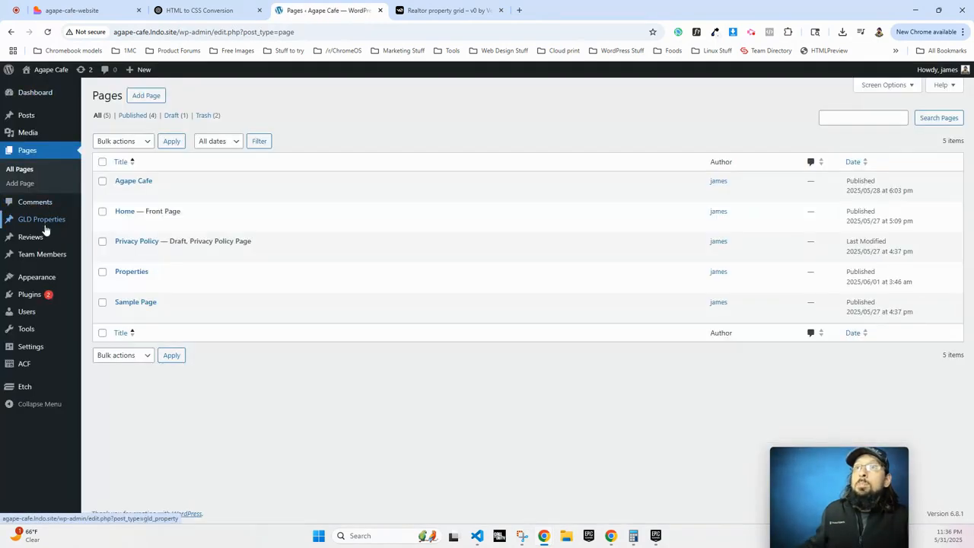
{"action": "mouse_move", "coordinate": [35, 220]}
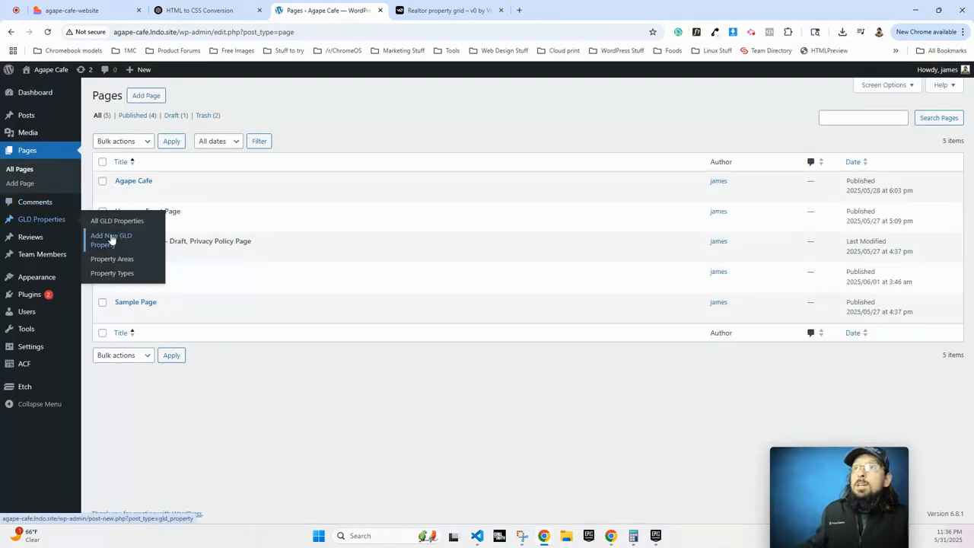
{"action": "mouse_move", "coordinate": [22, 368]}
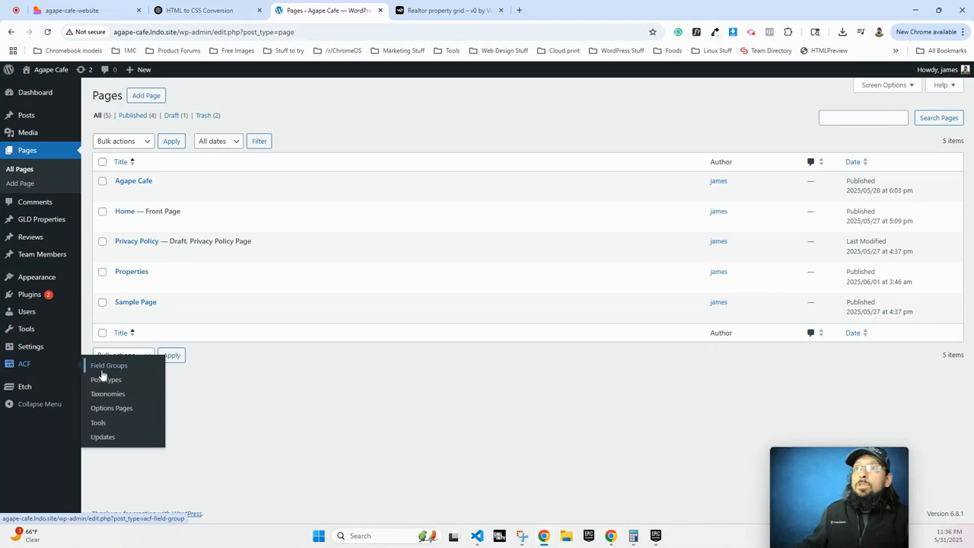
{"action": "left_click", "coordinate": [102, 373]}
{"action": "left_click", "coordinate": [152, 277]}
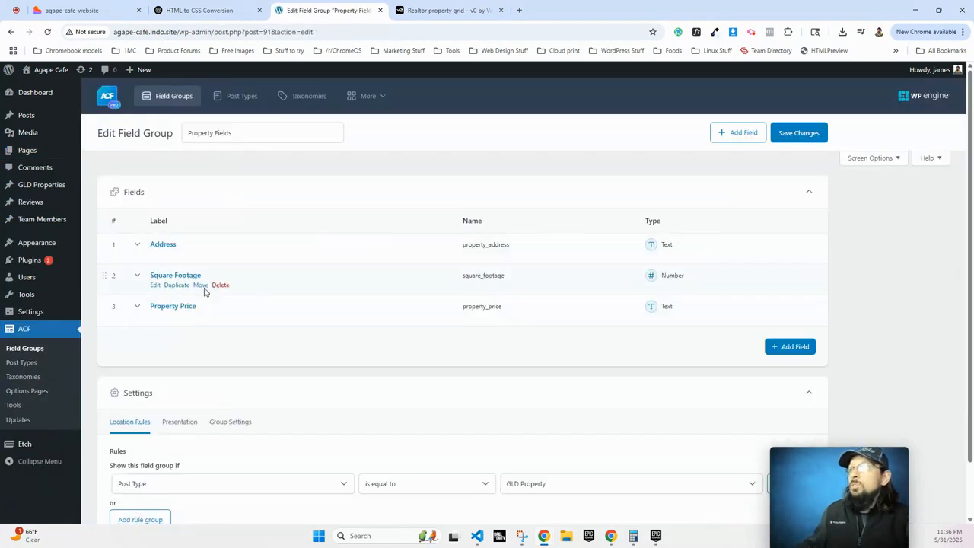
Browse the GLD Properties list of 13 published Retail, Office and Industrial entries.
{"action": "scroll", "coordinate": [291, 282], "scroll_direction": "down", "scroll_amount": 2}
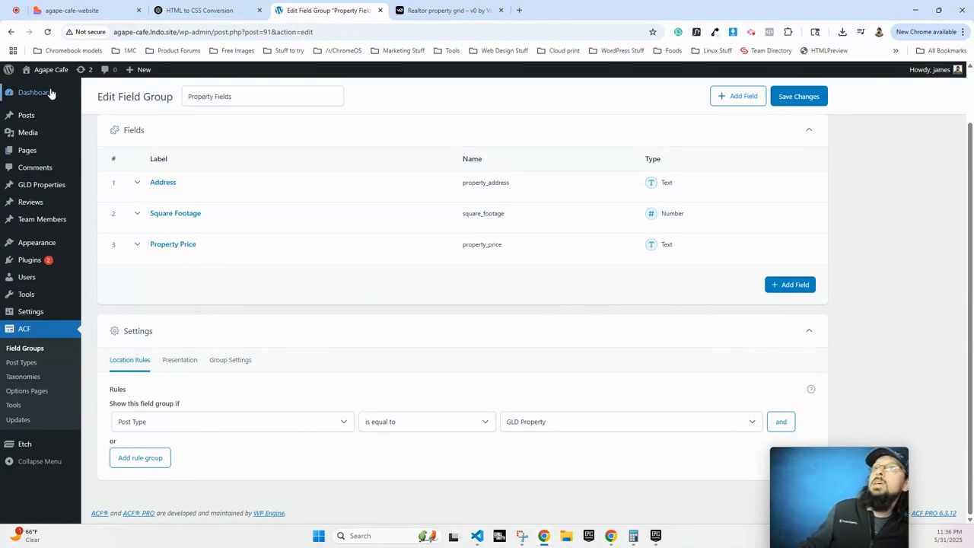
{"action": "mouse_move", "coordinate": [35, 113]}
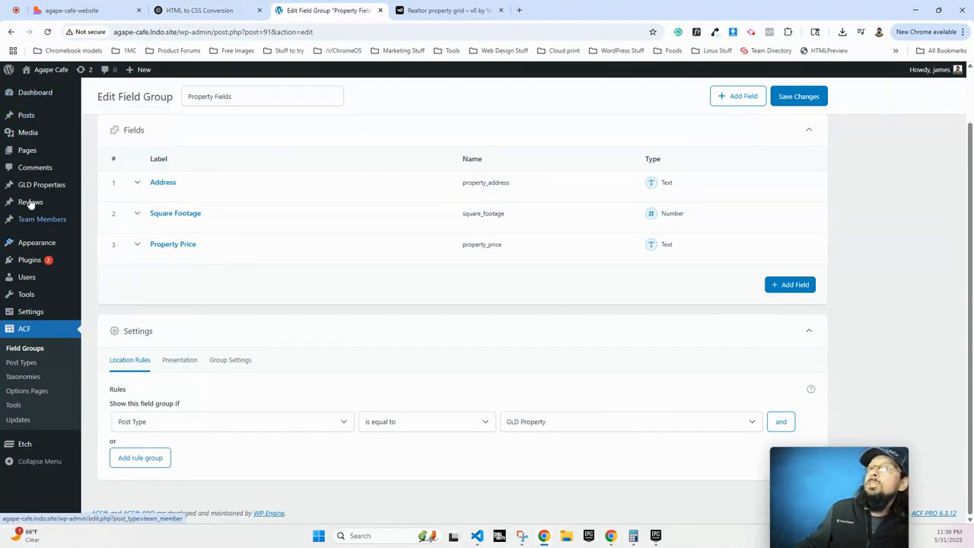
{"action": "mouse_move", "coordinate": [38, 204]}
{"action": "mouse_move", "coordinate": [42, 184]}
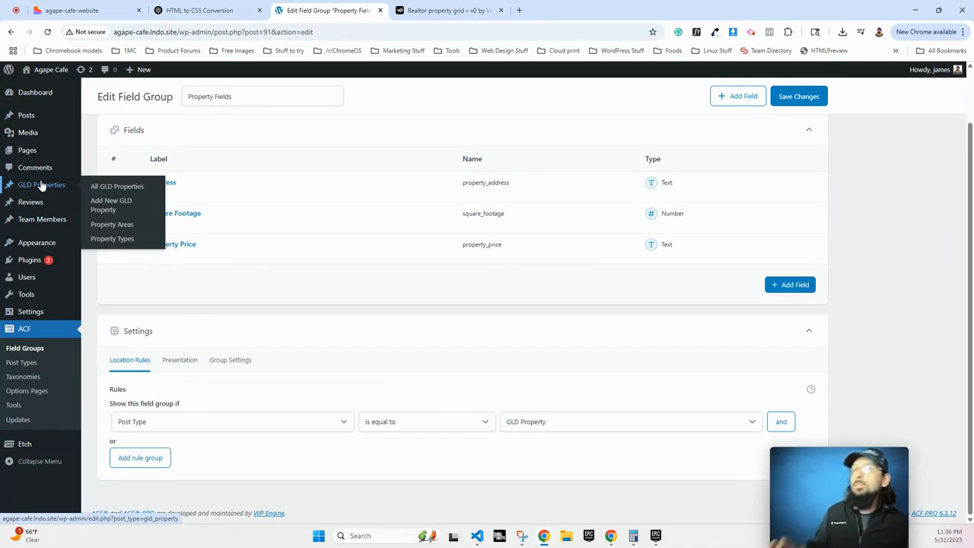
{"action": "scroll", "coordinate": [183, 457], "scroll_direction": "up", "scroll_amount": 3}
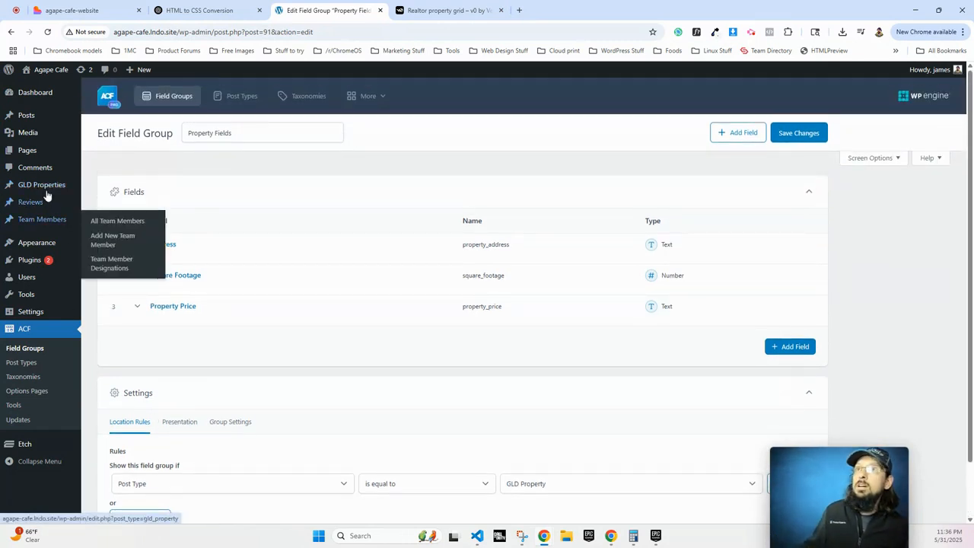
{"action": "left_click", "coordinate": [42, 185]}
{"action": "scroll", "coordinate": [242, 285], "scroll_direction": "down", "scroll_amount": 3}
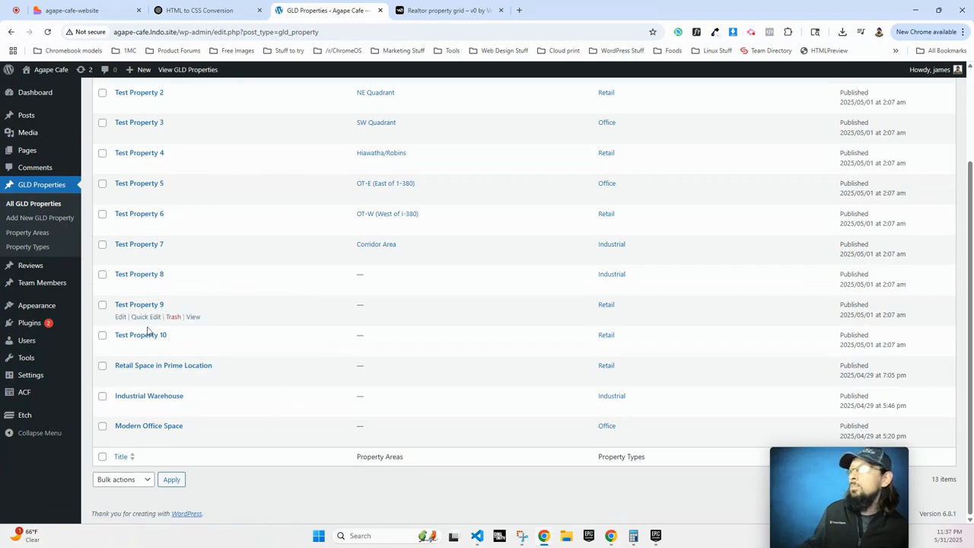
{"action": "scroll", "coordinate": [144, 353], "scroll_direction": "up", "scroll_amount": 3}
{"action": "scroll", "coordinate": [168, 374], "scroll_direction": "down", "scroll_amount": 3}
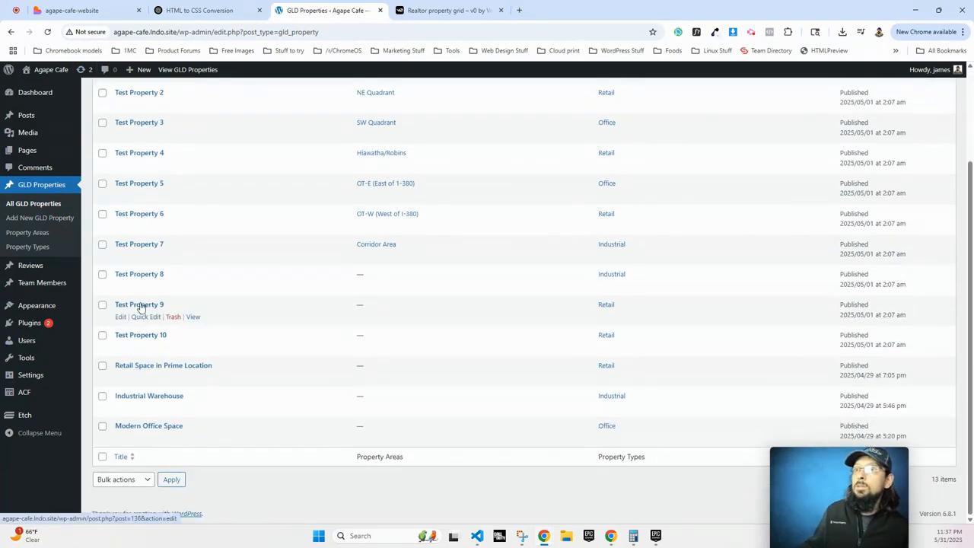
{"action": "scroll", "coordinate": [139, 241], "scroll_direction": "up", "scroll_amount": 3}
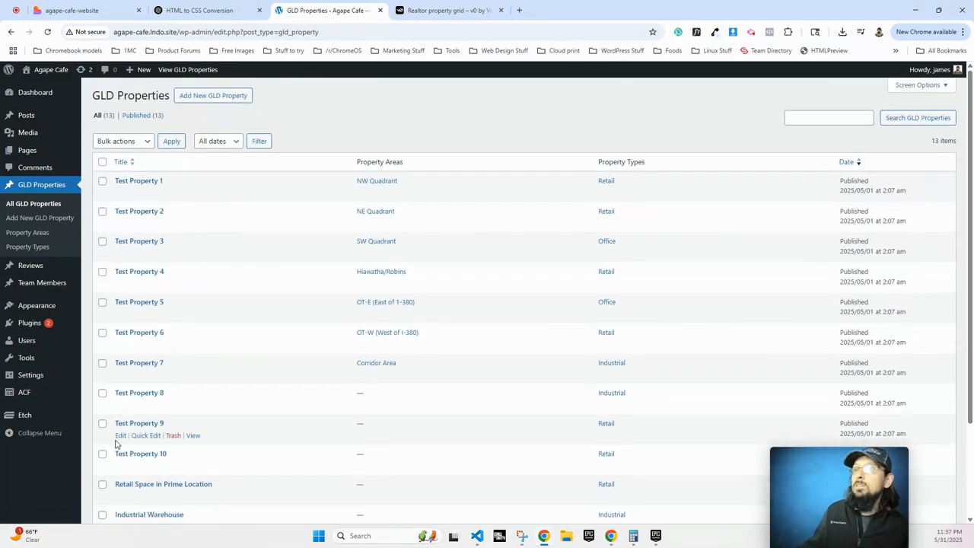
{"action": "scroll", "coordinate": [120, 445], "scroll_direction": "down", "scroll_amount": 3}
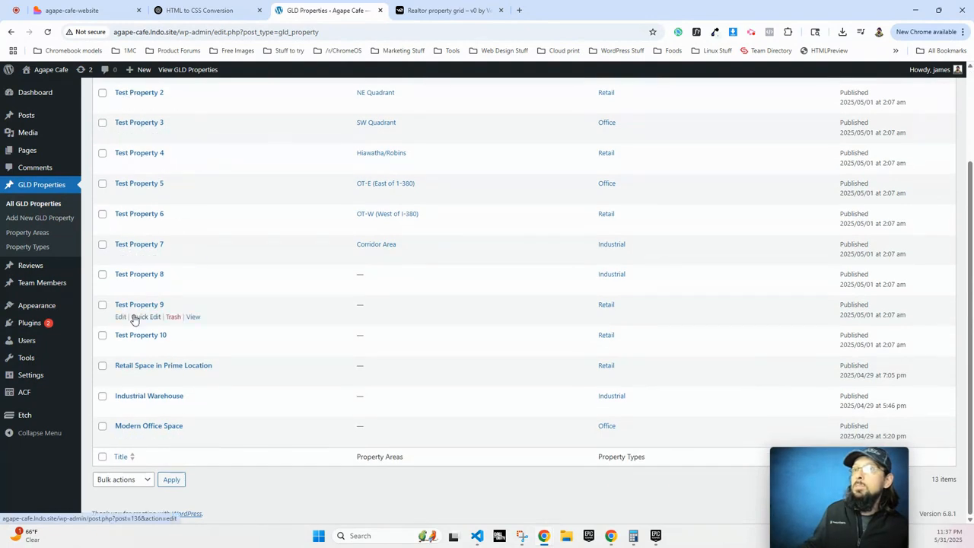
{"action": "scroll", "coordinate": [228, 338], "scroll_direction": "up", "scroll_amount": 2}
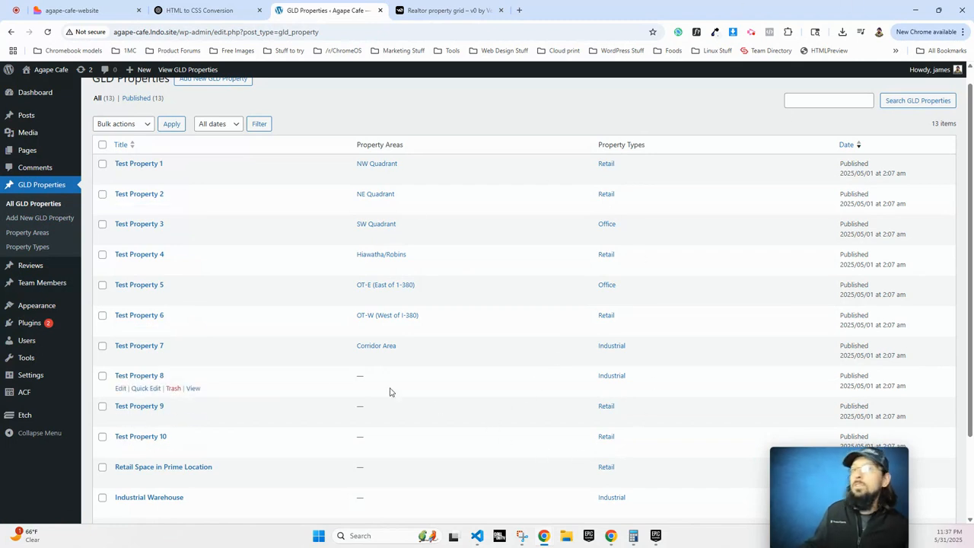
Open the Properties page in Etch and add a section with a container.
{"action": "left_click", "coordinate": [33, 152]}
{"action": "left_click", "coordinate": [143, 274]}
{"action": "left_click", "coordinate": [804, 87]}
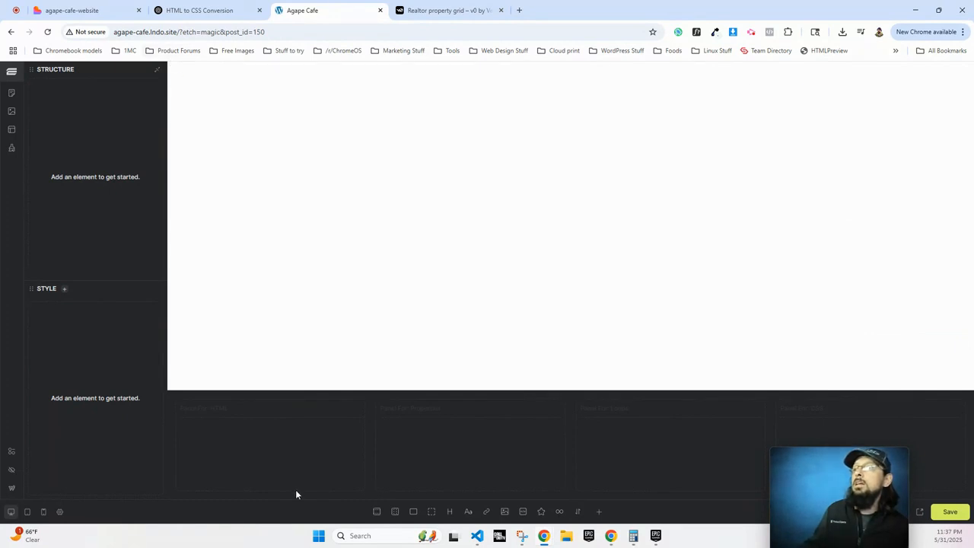
{"action": "left_click", "coordinate": [376, 511]}
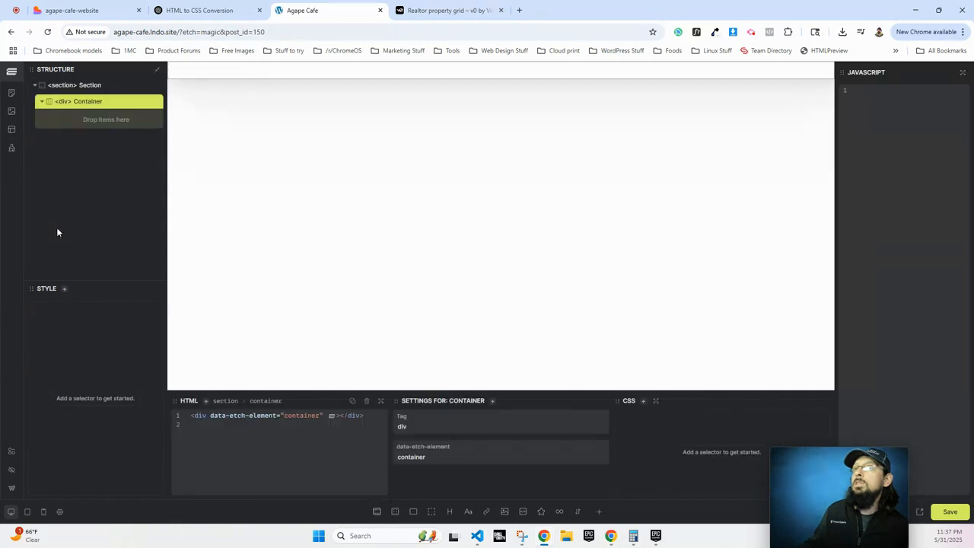
{"action": "left_click", "coordinate": [82, 87]}
Copy the single-card property HTML from the ChatGPT conversion chat.
{"action": "left_click", "coordinate": [433, 10]}
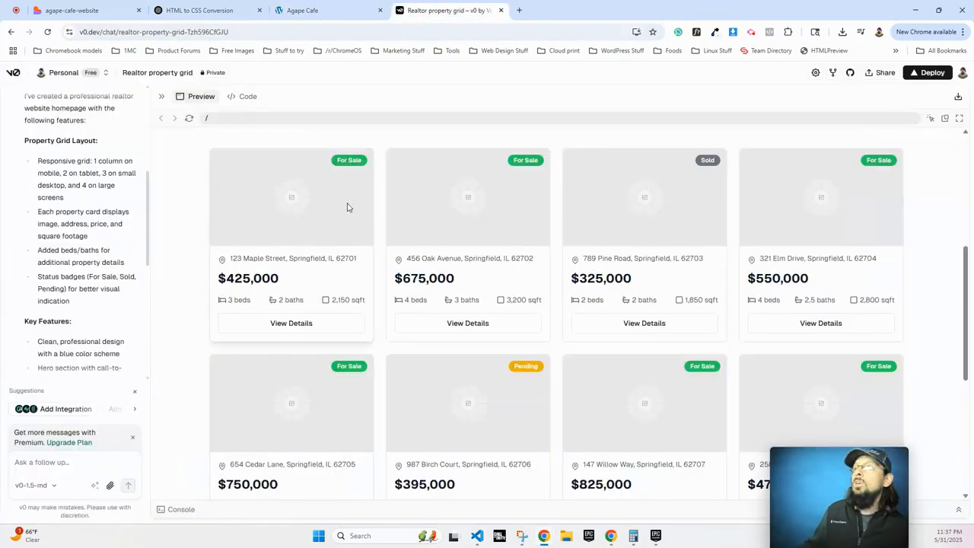
{"action": "left_click", "coordinate": [211, 14]}
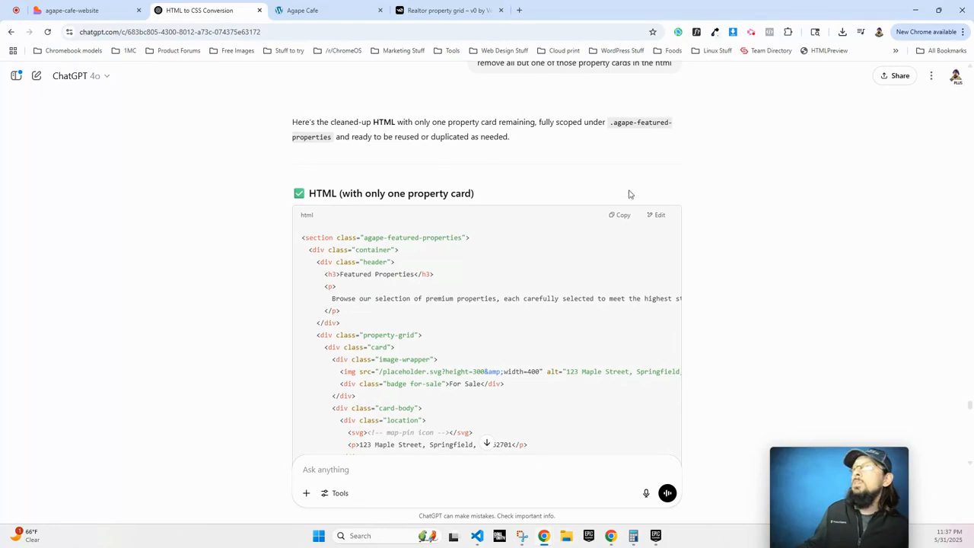
{"action": "left_click", "coordinate": [621, 216]}
{"action": "left_click", "coordinate": [340, 15]}
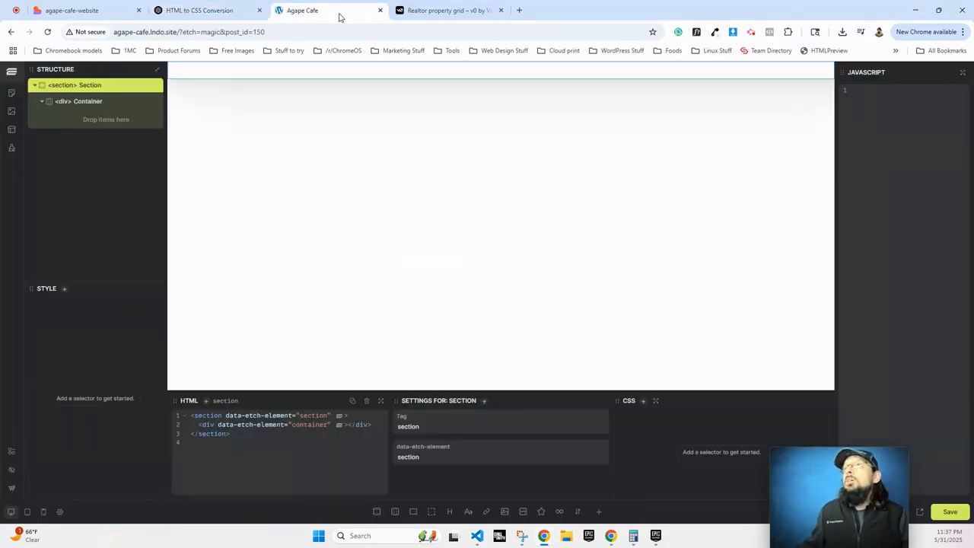
Replace the section's HTML with the pasted Featured Properties single-card markup.
{"action": "left_click", "coordinate": [220, 417]}
{"action": "key", "text": "ctrl+a"}
{"action": "key", "text": "ctrl+v"}
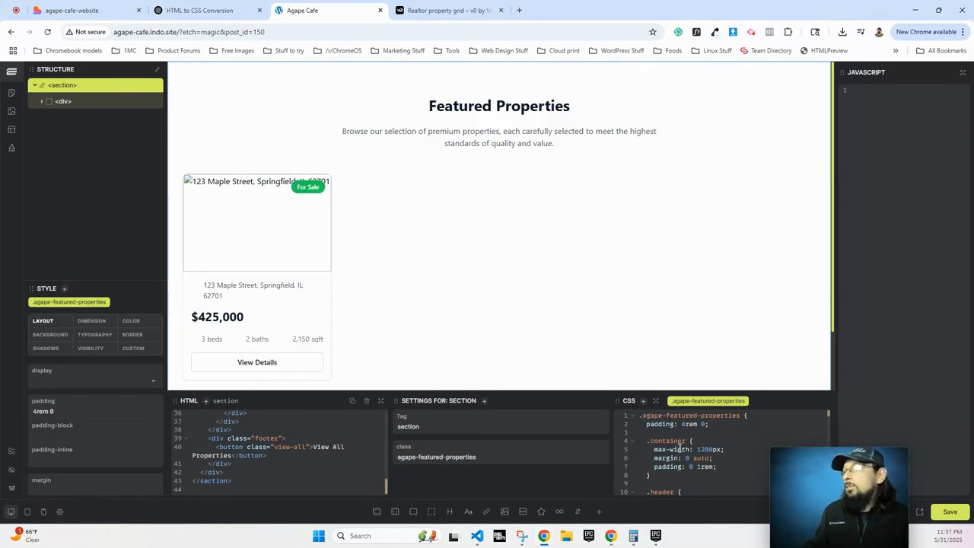
{"action": "scroll", "coordinate": [417, 317], "scroll_direction": "down", "scroll_amount": 2}
{"action": "scroll", "coordinate": [433, 339], "scroll_direction": "up", "scroll_amount": 2}
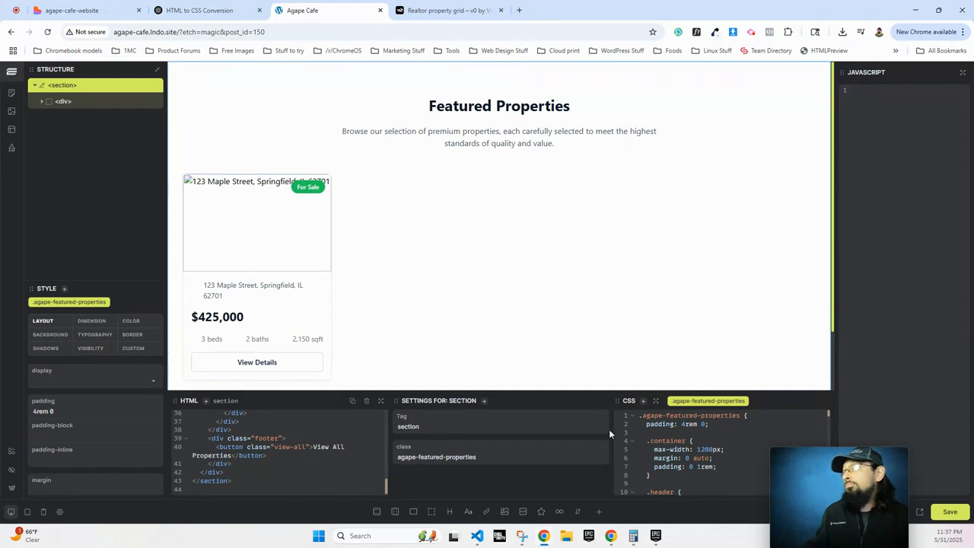
{"action": "scroll", "coordinate": [335, 451], "scroll_direction": "up", "scroll_amount": 10}
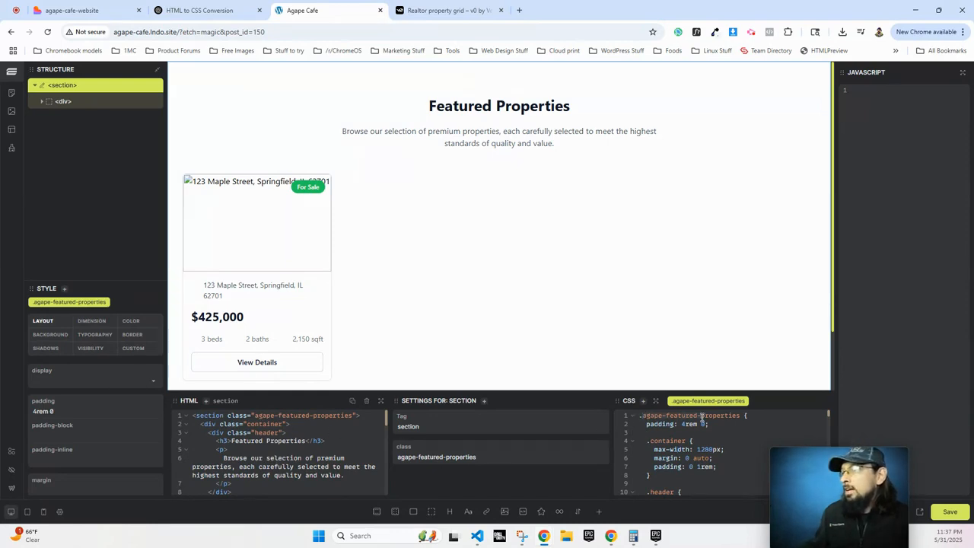
Review the section's CSS and select its class name.
{"action": "left_click", "coordinate": [713, 458]}
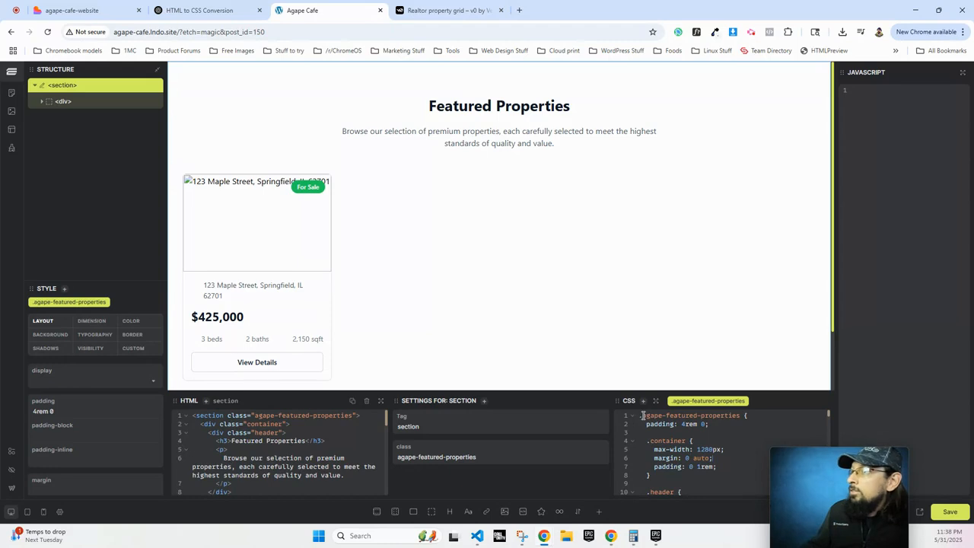
{"action": "left_click_drag", "start_coordinate": [643, 416], "coordinate": [730, 416]}
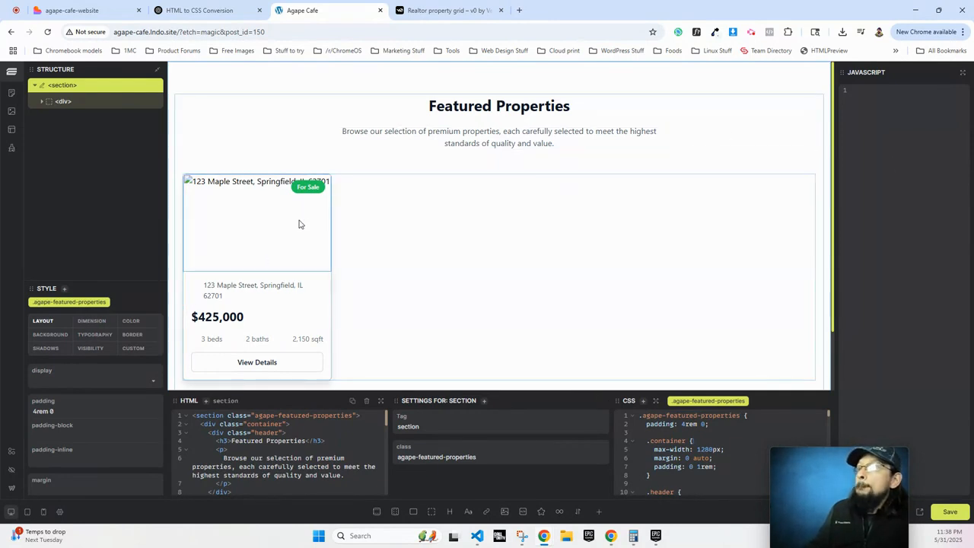
{"action": "scroll", "coordinate": [256, 276], "scroll_direction": "down", "scroll_amount": 1}
{"action": "scroll", "coordinate": [255, 275], "scroll_direction": "up", "scroll_amount": 1}
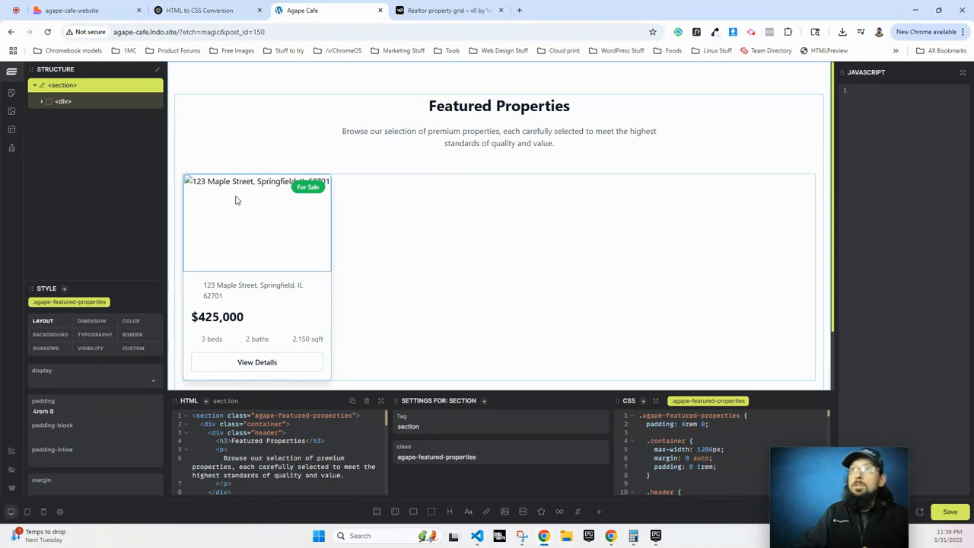
Expand the Structure tree to inspect the header, property grid and card elements.
{"action": "left_click", "coordinate": [43, 102]}
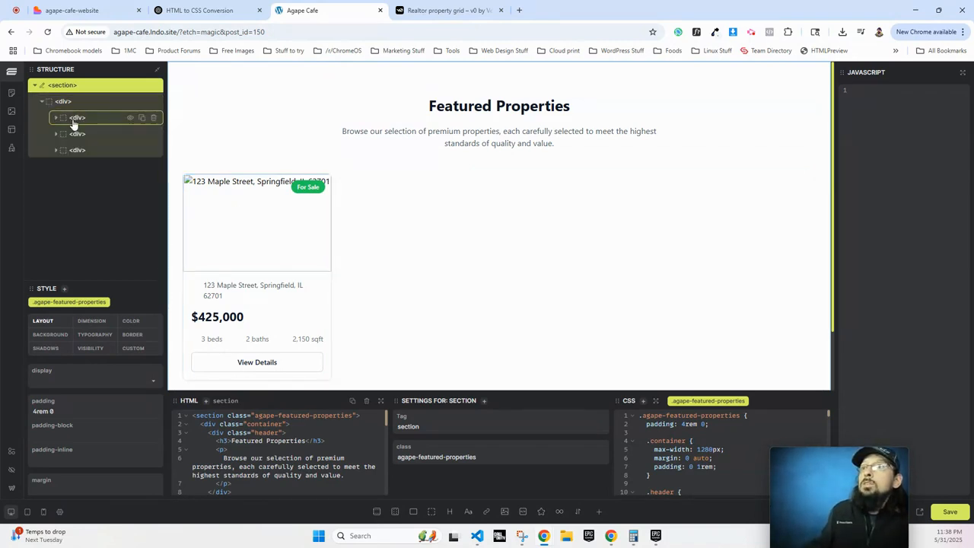
{"action": "left_click", "coordinate": [74, 122]}
{"action": "left_click", "coordinate": [75, 168]}
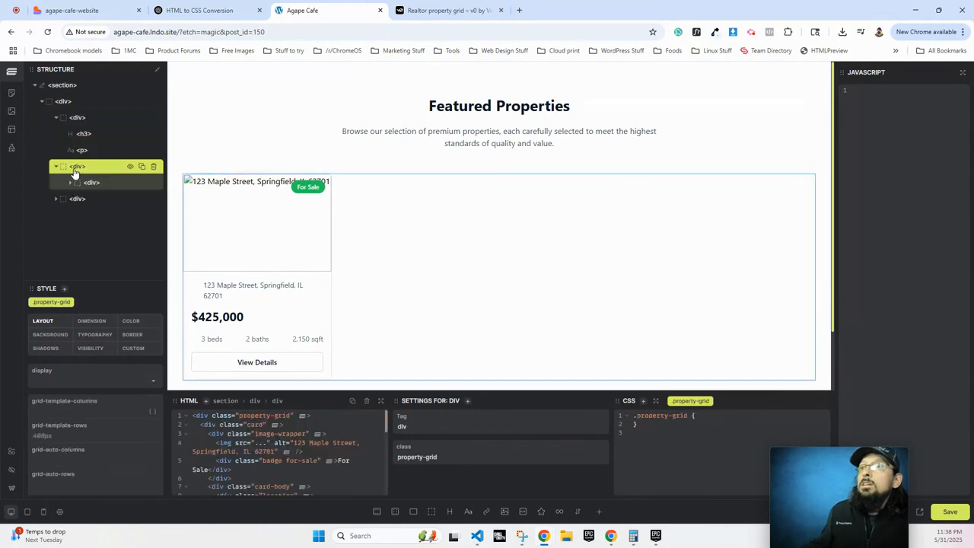
{"action": "left_click", "coordinate": [70, 183]}
{"action": "left_click", "coordinate": [107, 201]}
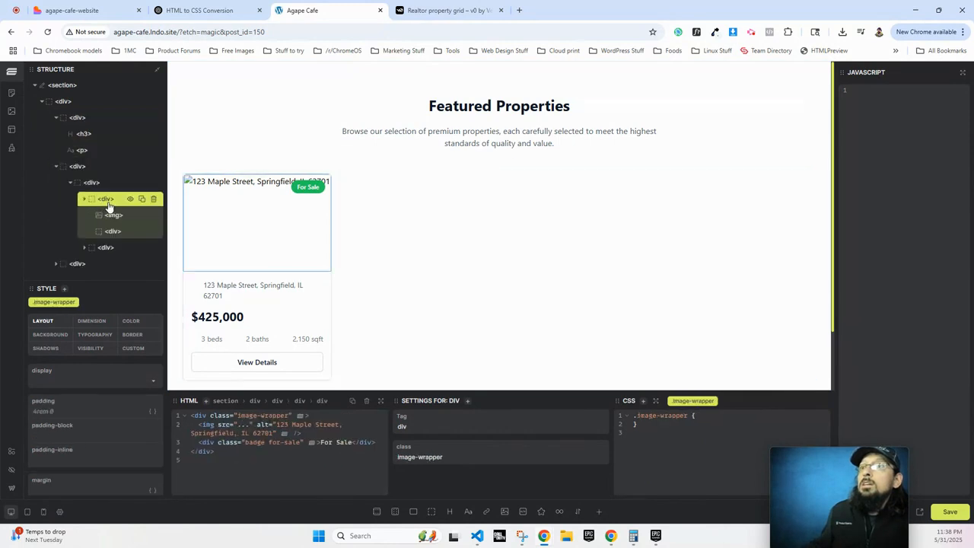
{"action": "left_click", "coordinate": [99, 188]}
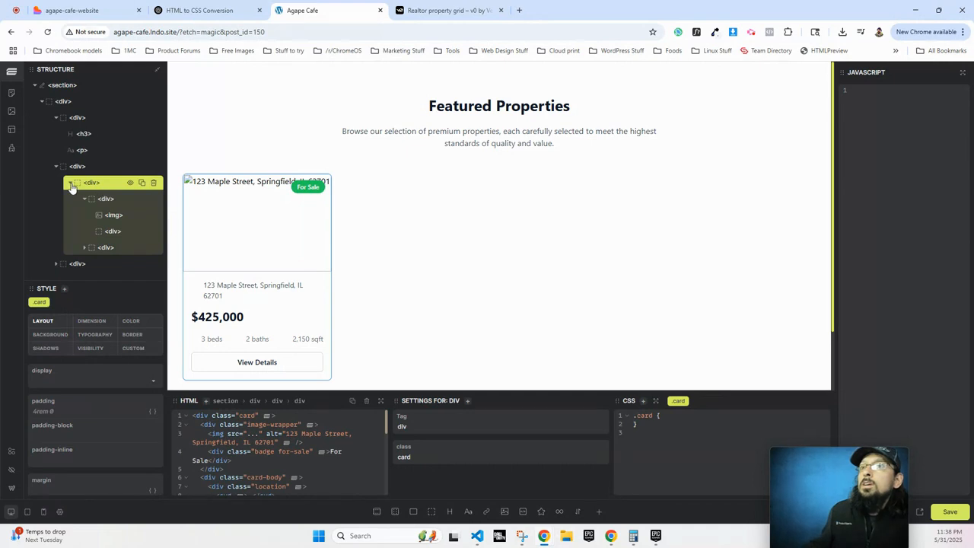
{"action": "left_click", "coordinate": [69, 184]}
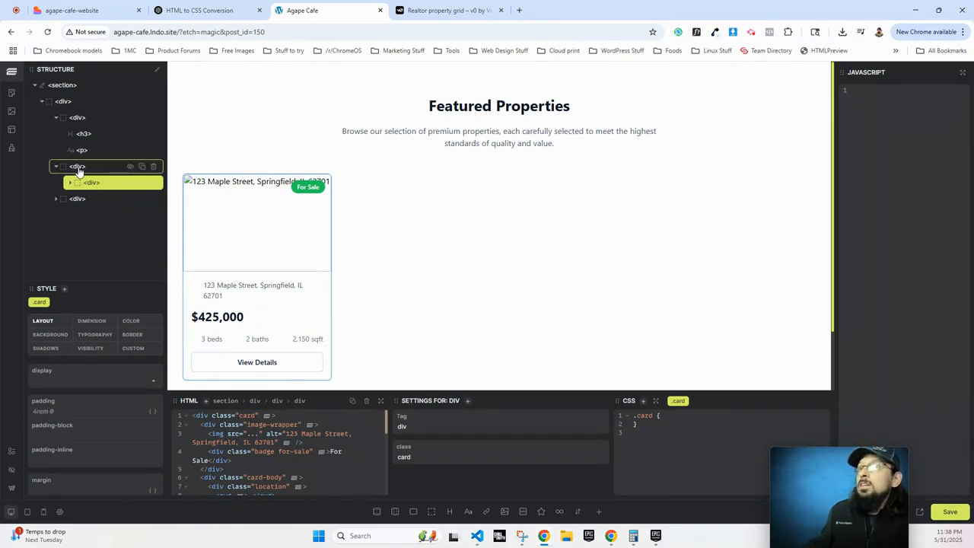
Add a loop inside the property-grid div and move the card into it.
{"action": "left_click", "coordinate": [76, 168]}
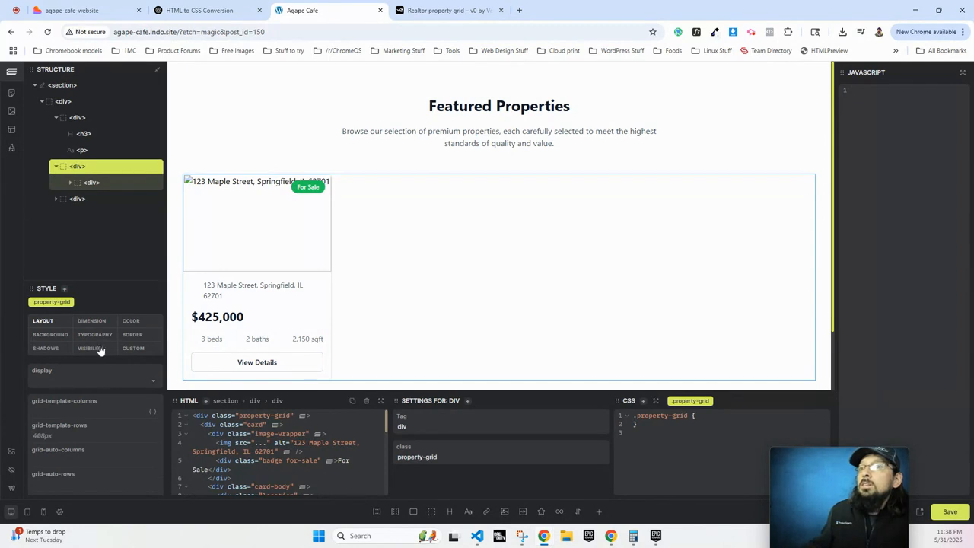
{"action": "left_click", "coordinate": [559, 513]}
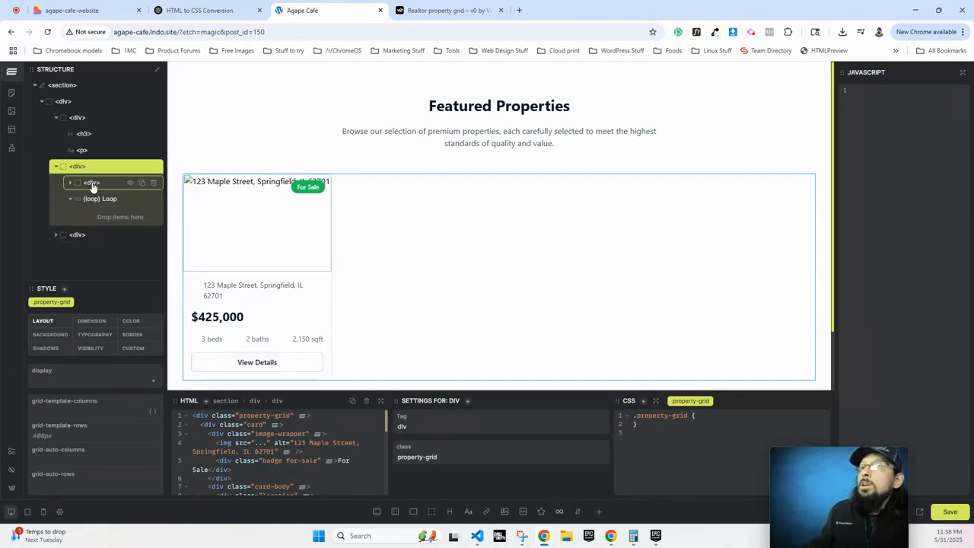
{"action": "left_click_drag", "start_coordinate": [98, 191], "coordinate": [95, 194]}
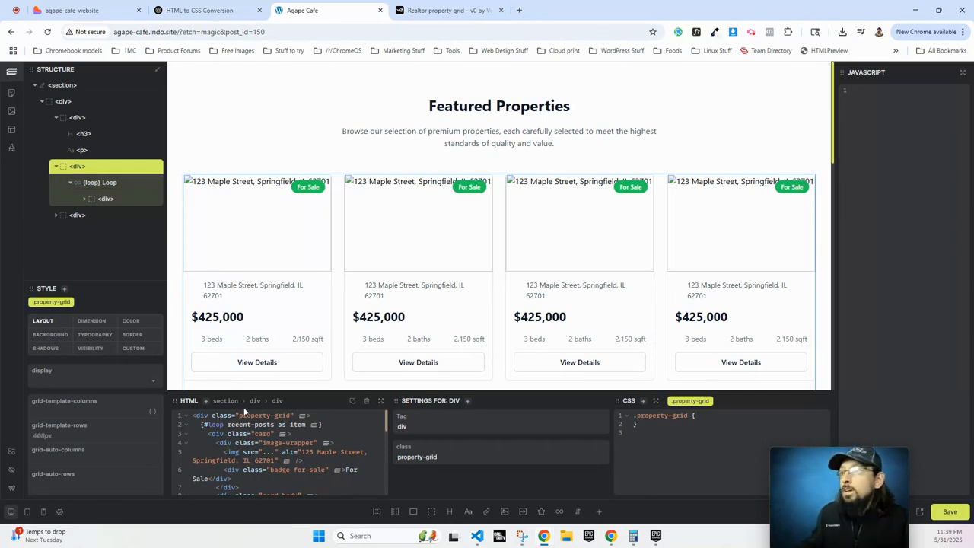
{"action": "left_click", "coordinate": [102, 182]}
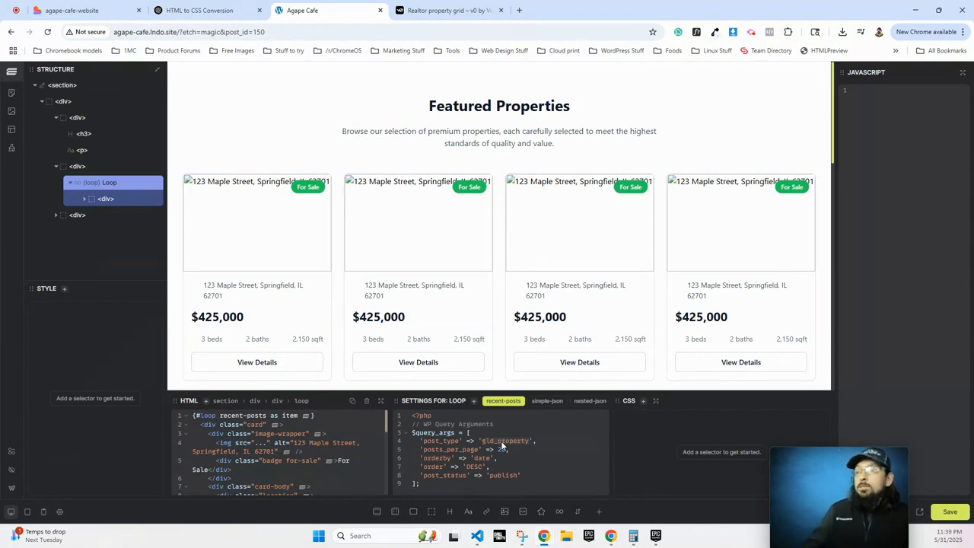
{"action": "type", "text": "post"}
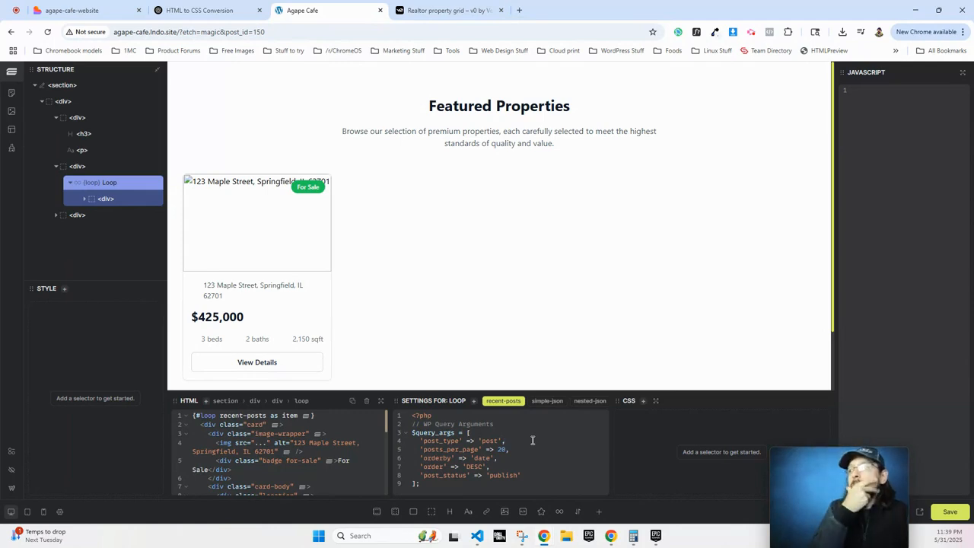
{"action": "left_click_drag", "start_coordinate": [431, 484], "coordinate": [404, 417]}
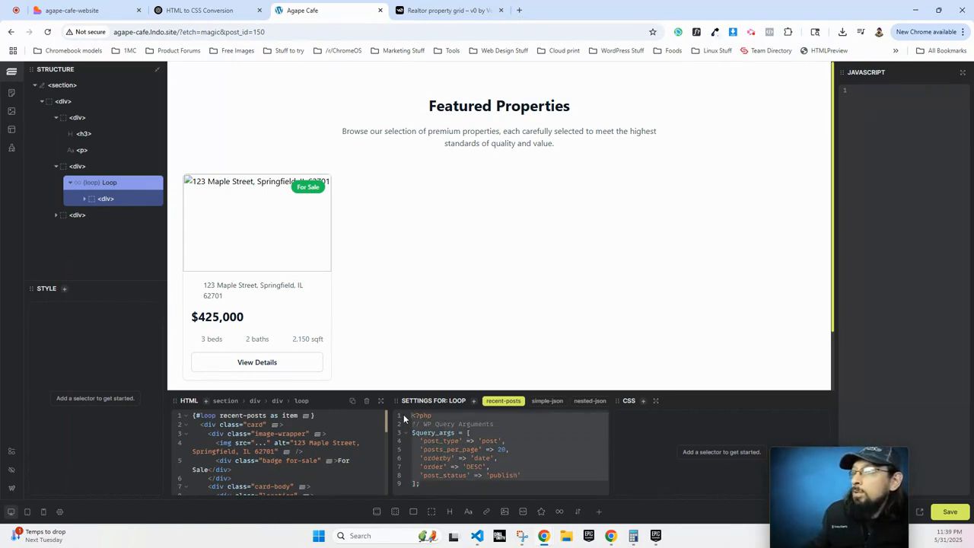
{"action": "left_click", "coordinate": [428, 485]}
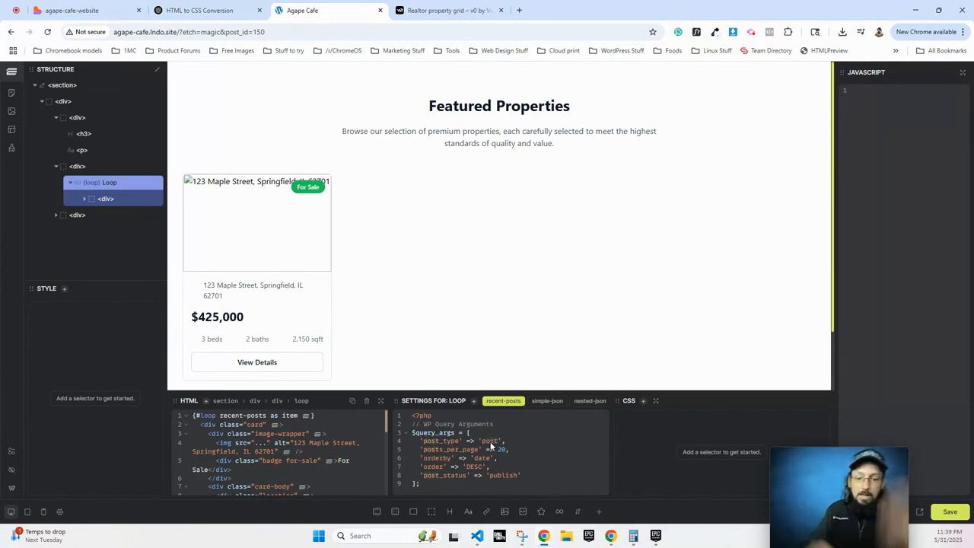
{"action": "type", "text": "glo"}
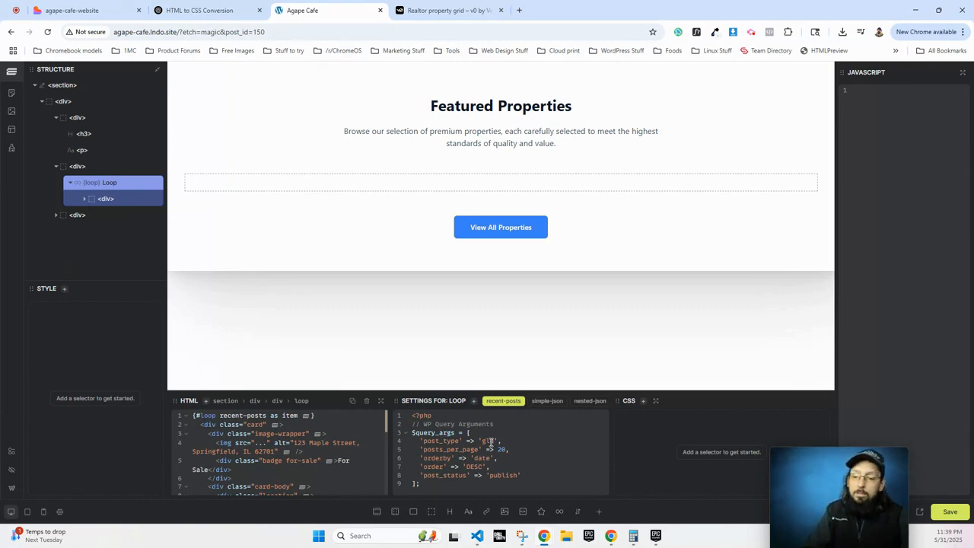
{"action": "type", "text": "_property"}
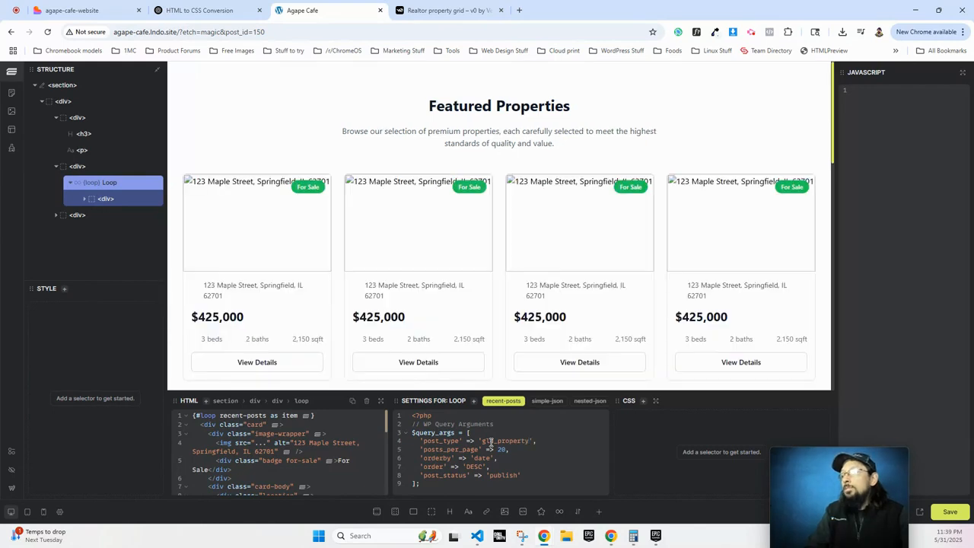
{"action": "scroll", "coordinate": [531, 327], "scroll_direction": "down", "scroll_amount": 2}
{"action": "scroll", "coordinate": [531, 331], "scroll_direction": "down", "scroll_amount": 3}
{"action": "scroll", "coordinate": [532, 331], "scroll_direction": "up", "scroll_amount": 8}
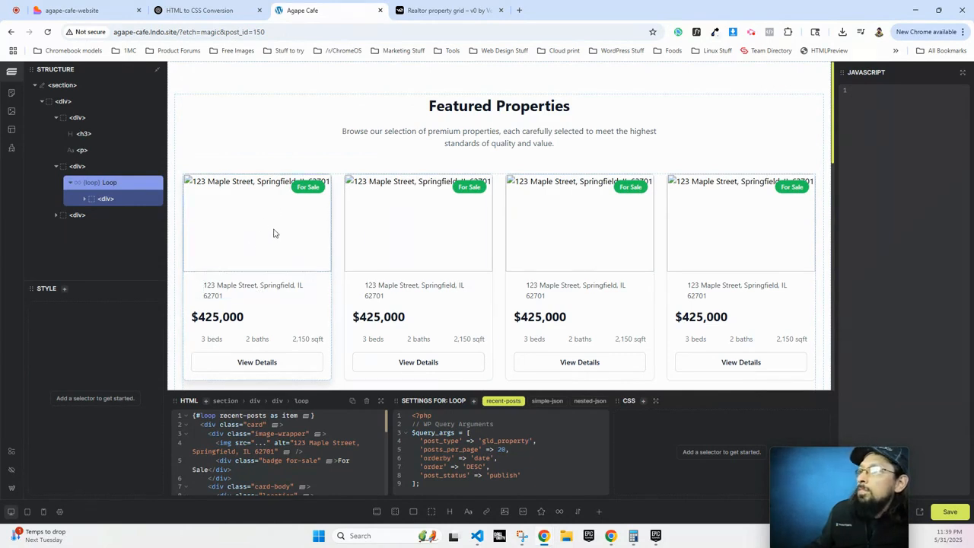
{"action": "scroll", "coordinate": [457, 239], "scroll_direction": "down", "scroll_amount": 3}
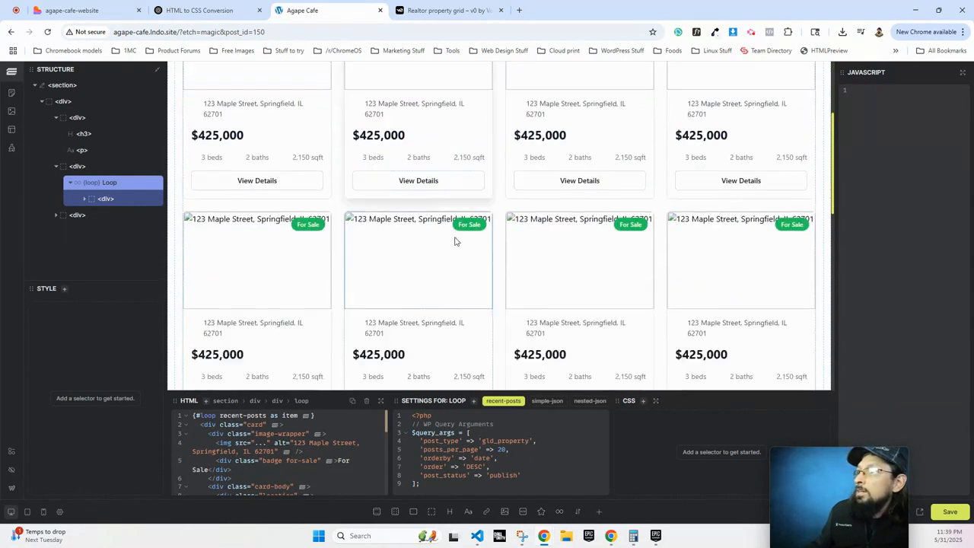
{"action": "scroll", "coordinate": [535, 259], "scroll_direction": "down", "scroll_amount": 5}
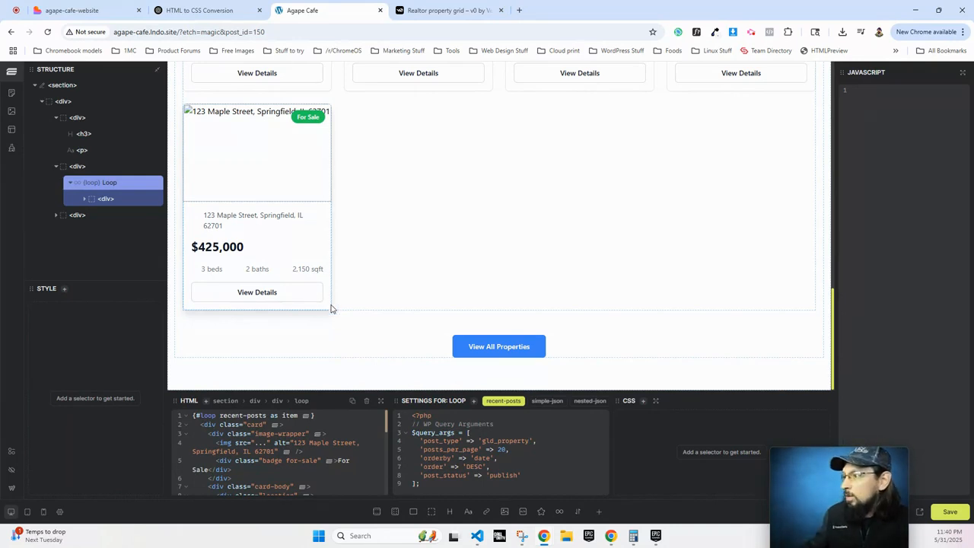
{"action": "scroll", "coordinate": [295, 319], "scroll_direction": "up", "scroll_amount": 15}
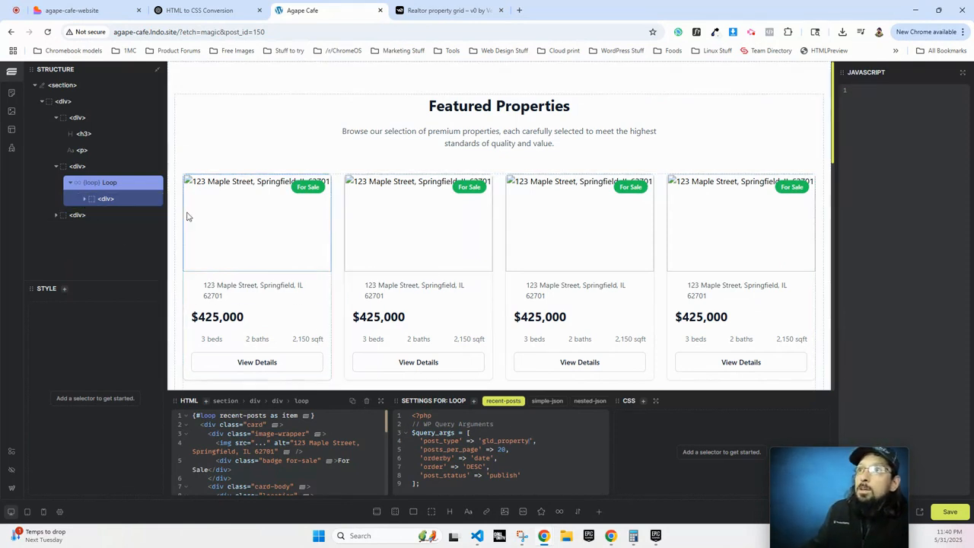
Change the Loop's 'as item' to 'as property' in its HTML code.
{"action": "left_click", "coordinate": [251, 216]}
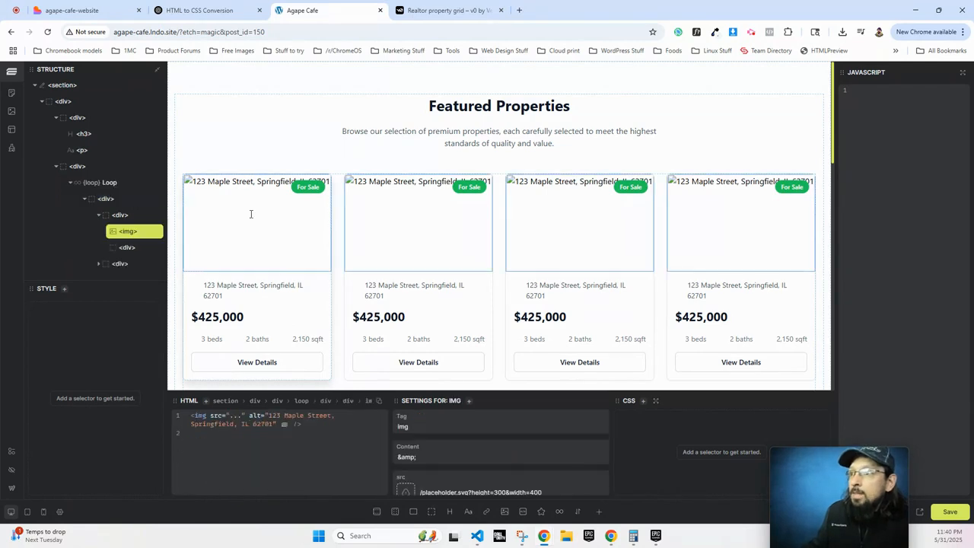
{"action": "scroll", "coordinate": [458, 417], "scroll_direction": "down", "scroll_amount": 1}
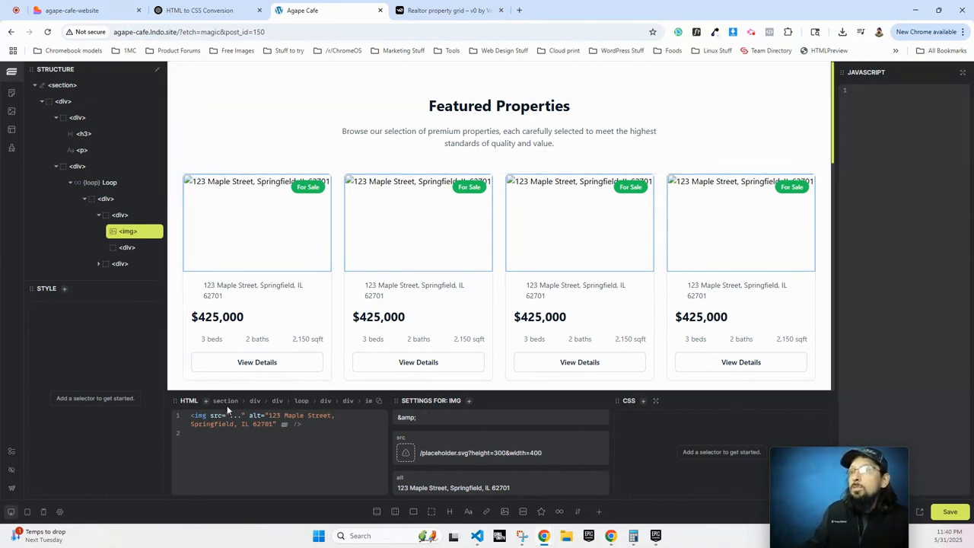
{"action": "left_click", "coordinate": [107, 183]}
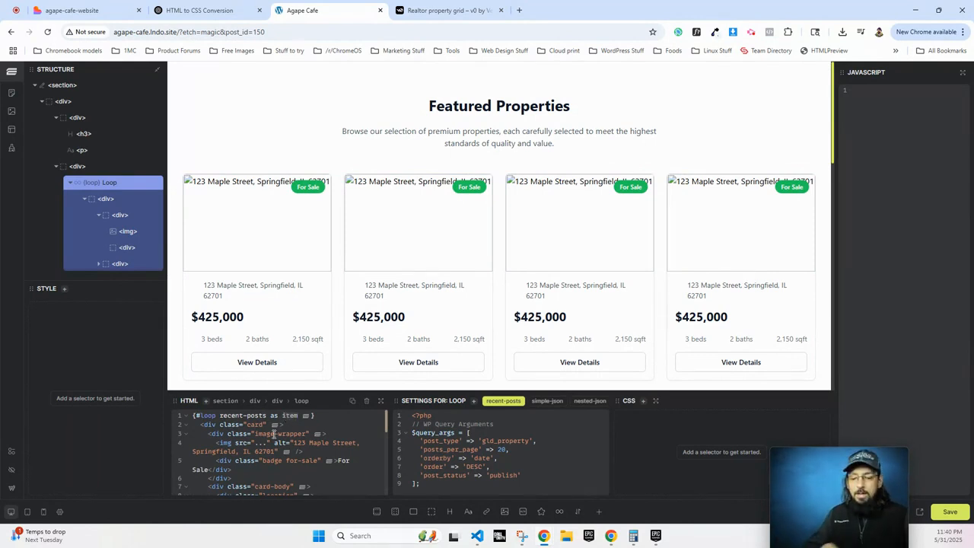
{"action": "key", "text": "BackSpace"}
{"action": "key", "text": "BackSpace"}
{"action": "key", "text": "BackSpace"}
{"action": "key", "text": "BackSpace"}
{"action": "type", "text": "prop"}
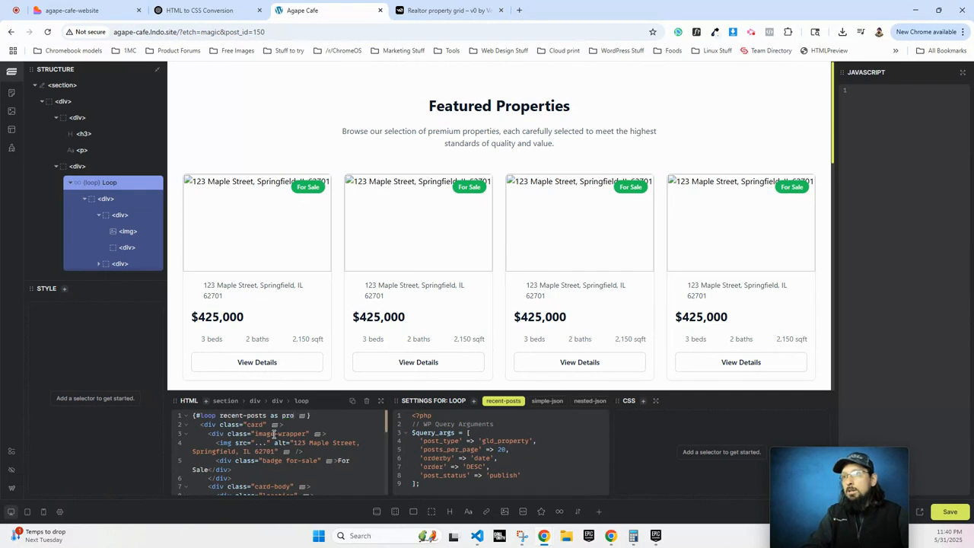
{"action": "type", "text": "erty"}
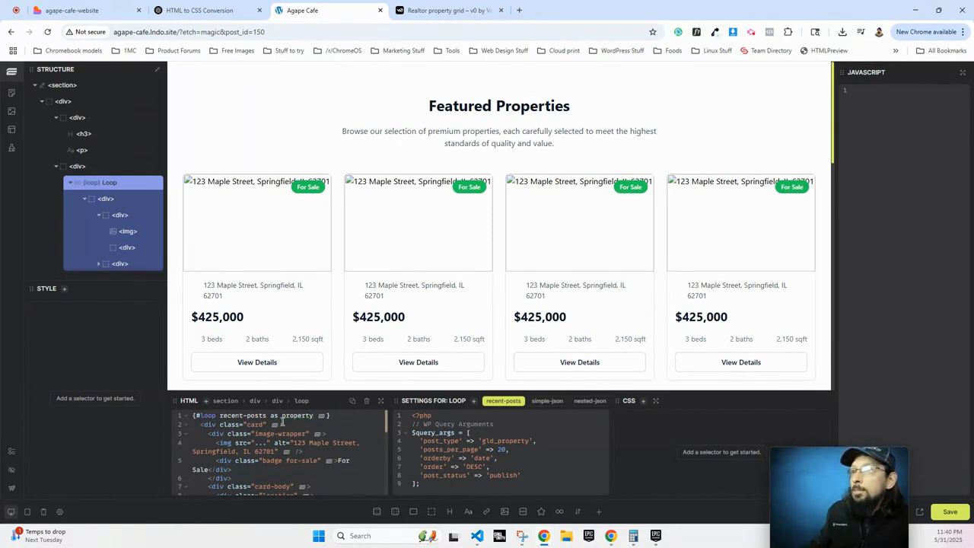
{"action": "double_click", "coordinate": [299, 416]}
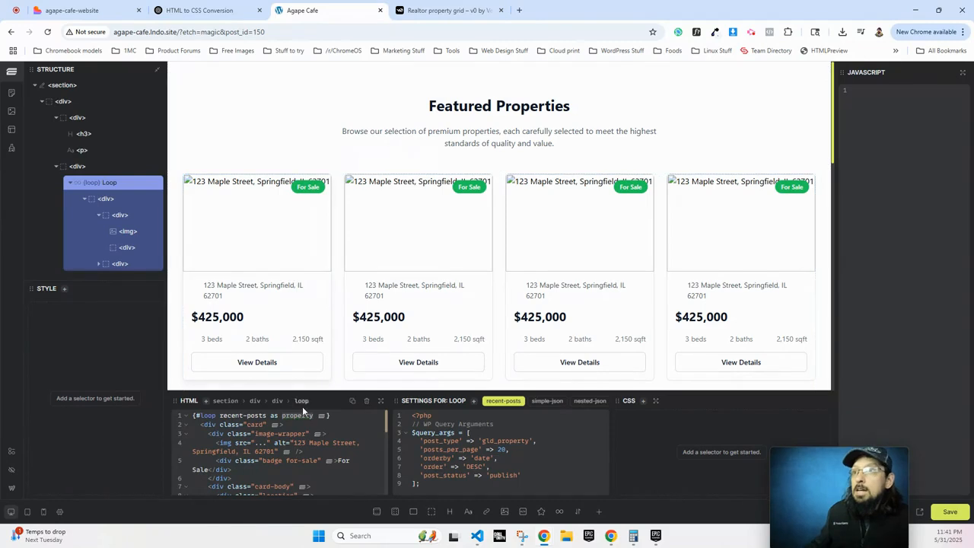
Type {property.thumbnail} for the card image, then remove it from the misplaced Content field.
{"action": "left_click", "coordinate": [236, 214]}
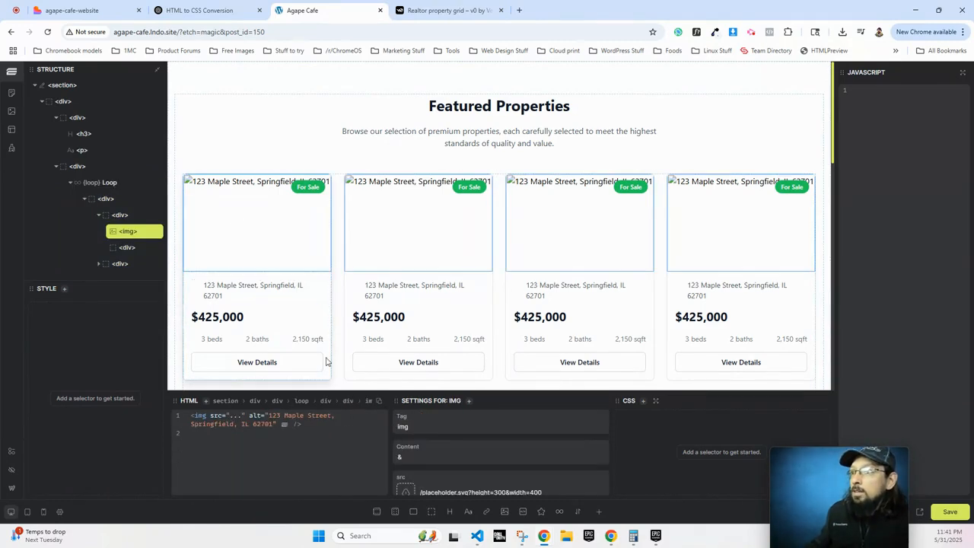
{"action": "scroll", "coordinate": [478, 443], "scroll_direction": "down", "scroll_amount": 1}
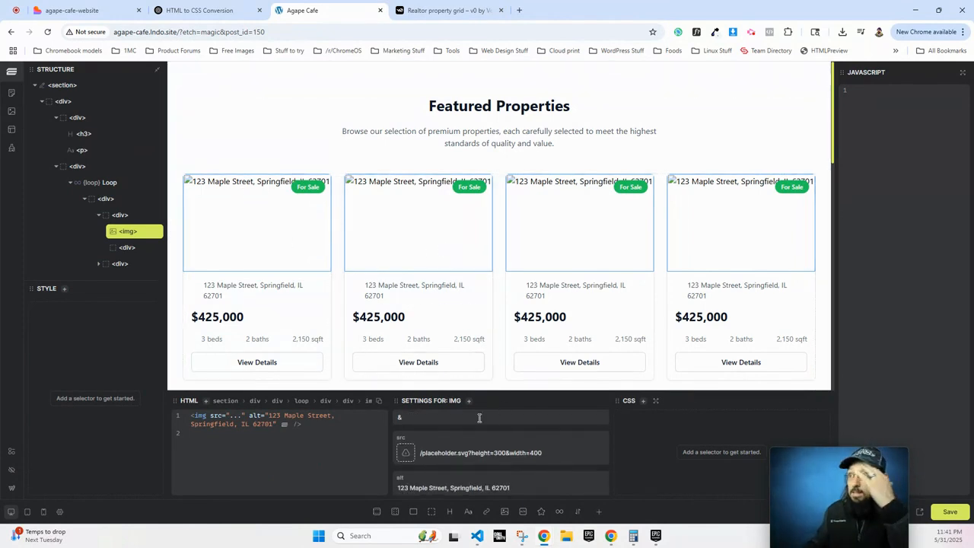
{"action": "scroll", "coordinate": [442, 467], "scroll_direction": "up", "scroll_amount": 1}
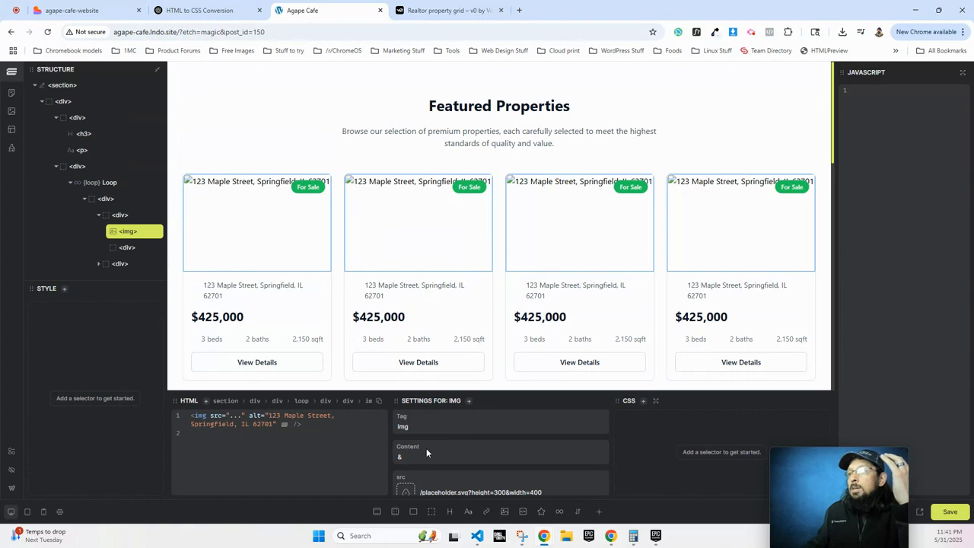
{"action": "left_click", "coordinate": [414, 461]}
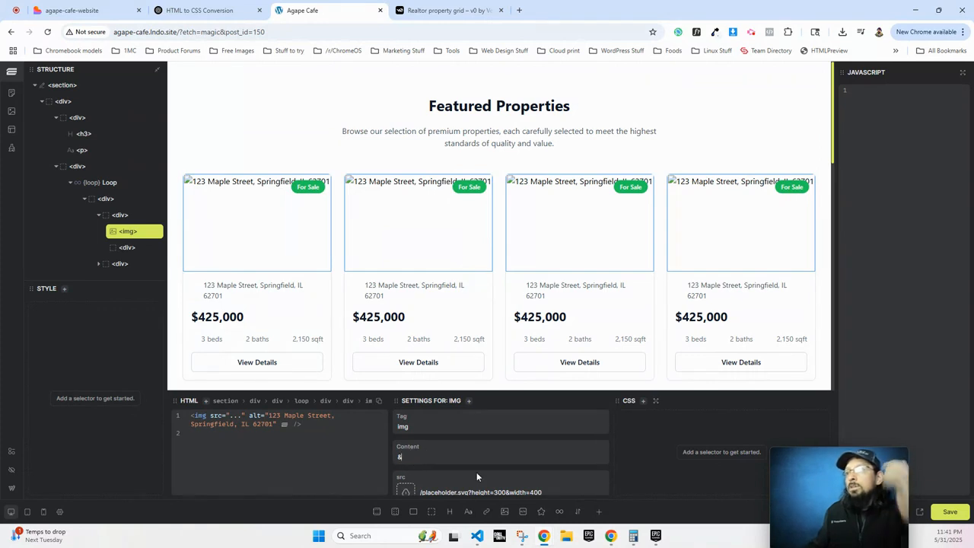
{"action": "key", "text": "BackSpace"}
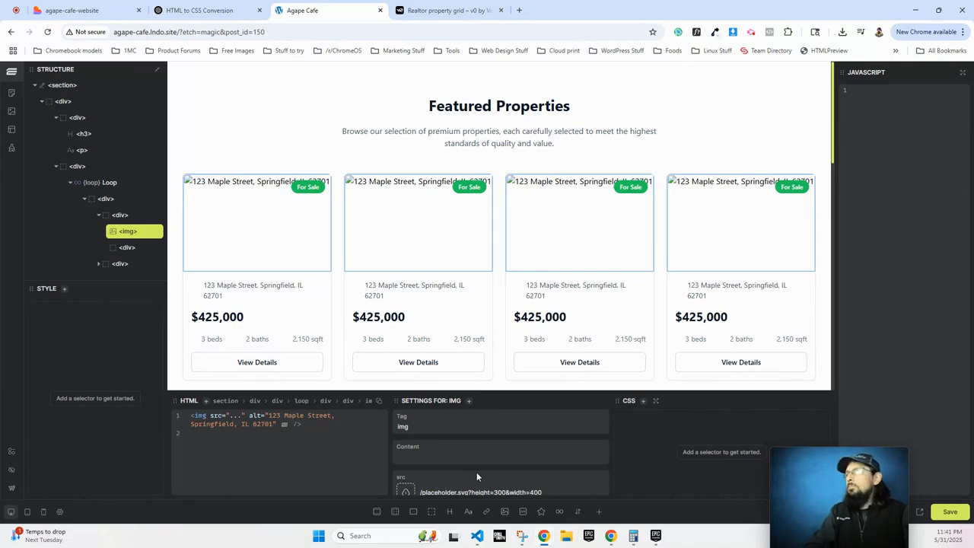
{"action": "type", "text": "{"}
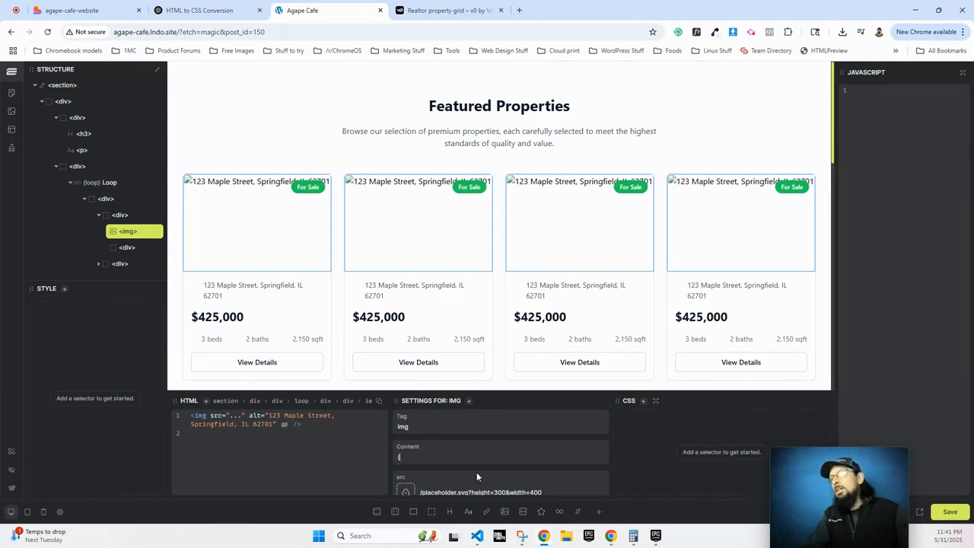
{"action": "type", "text": "property."}
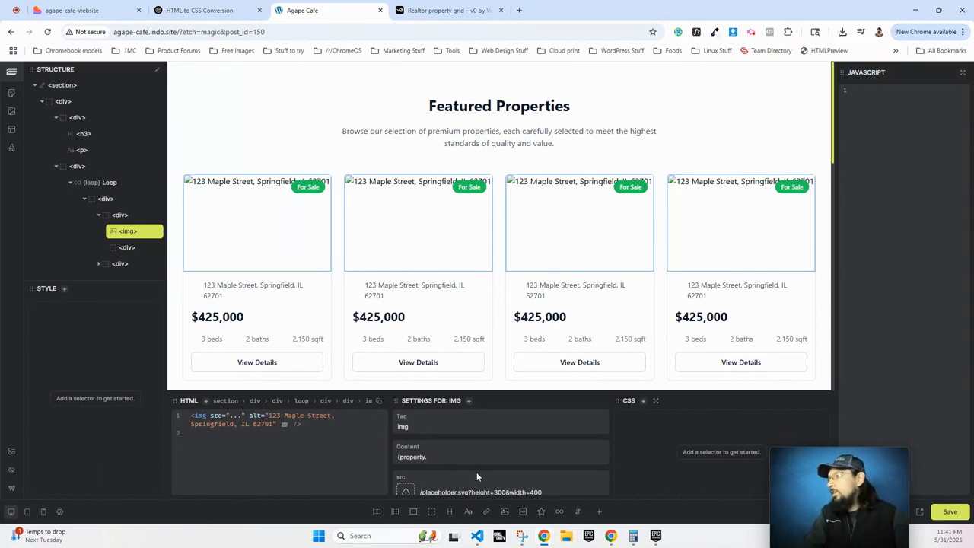
{"action": "type", "text": "thumbnail"}
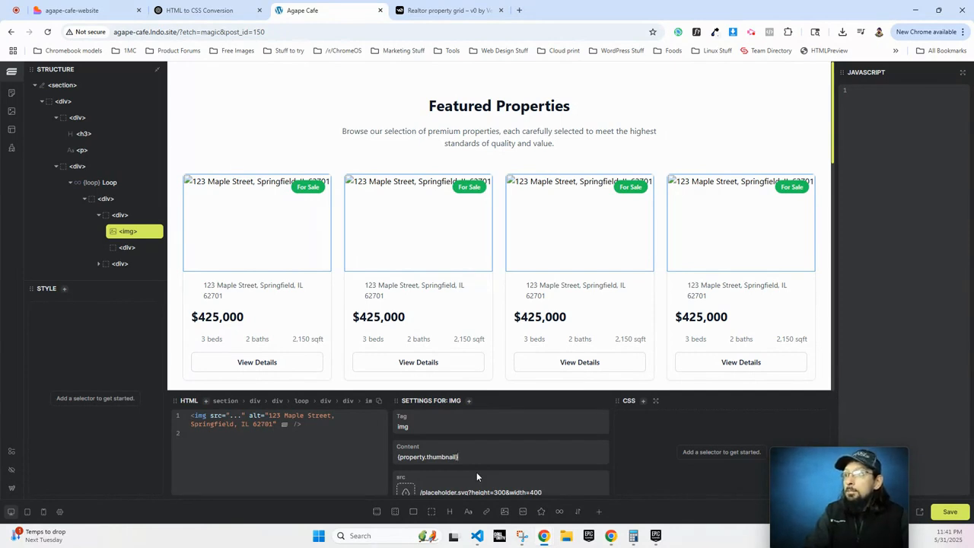
{"action": "type", "text": "}"}
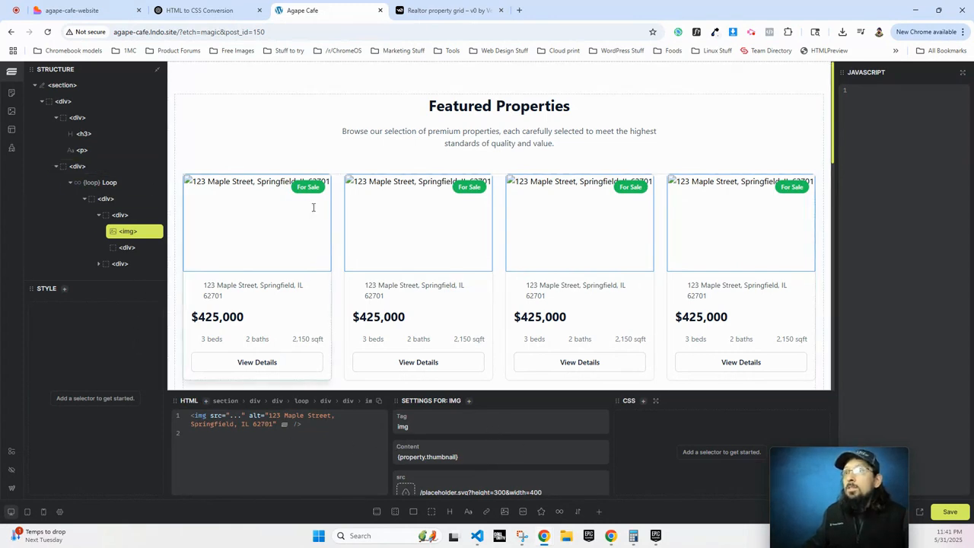
{"action": "triple_click", "coordinate": [458, 457]}
{"action": "key", "text": "ctrl+c"}
{"action": "key", "text": "BackSpace"}
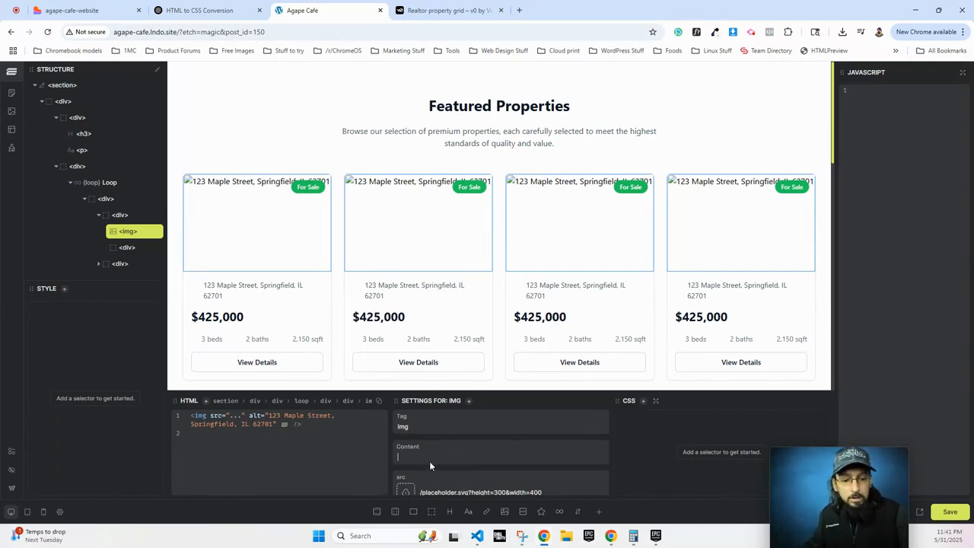
Set the image src to {property.thumbnail} and review the looped cards' photos.
{"action": "triple_click", "coordinate": [448, 491]}
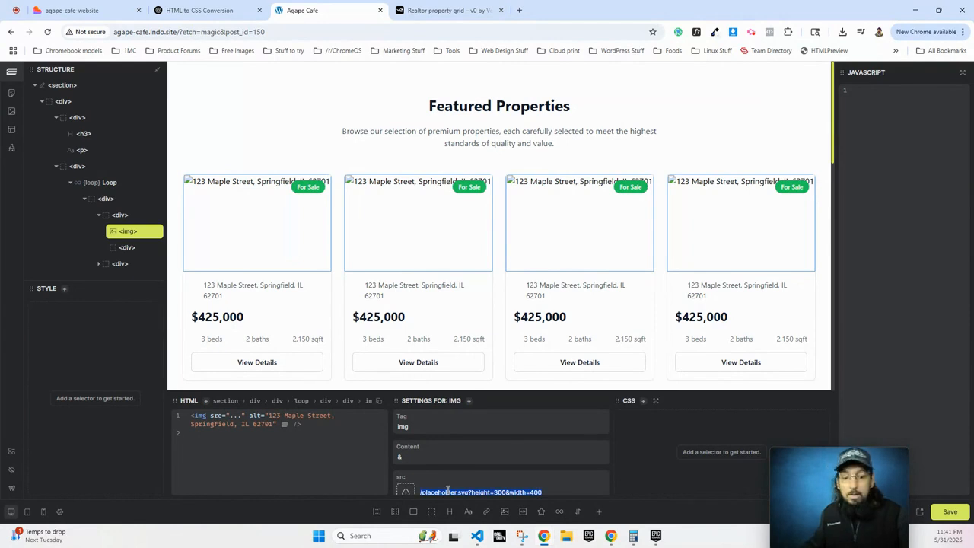
{"action": "key", "text": "ctrl+v"}
{"action": "scroll", "coordinate": [434, 468], "scroll_direction": "down", "scroll_amount": 1}
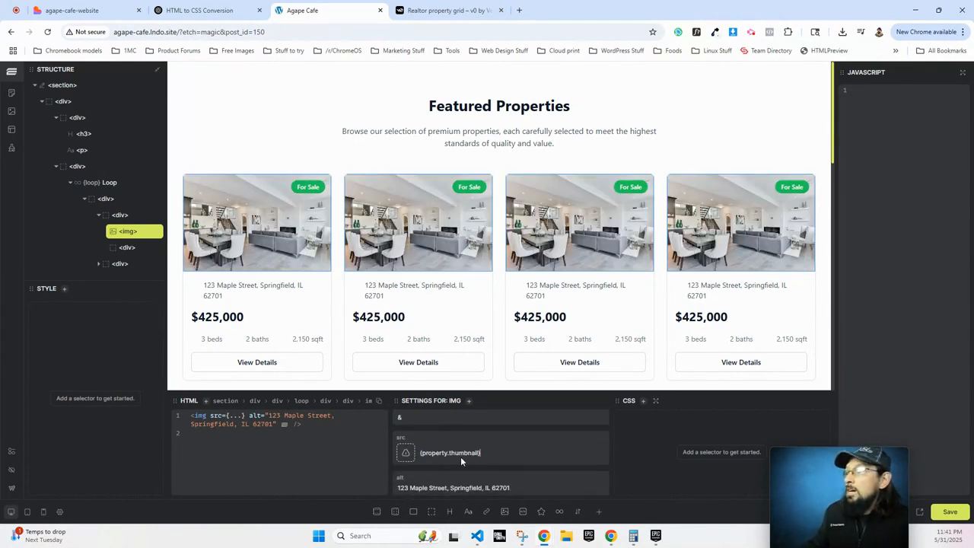
{"action": "scroll", "coordinate": [636, 238], "scroll_direction": "down", "scroll_amount": 3}
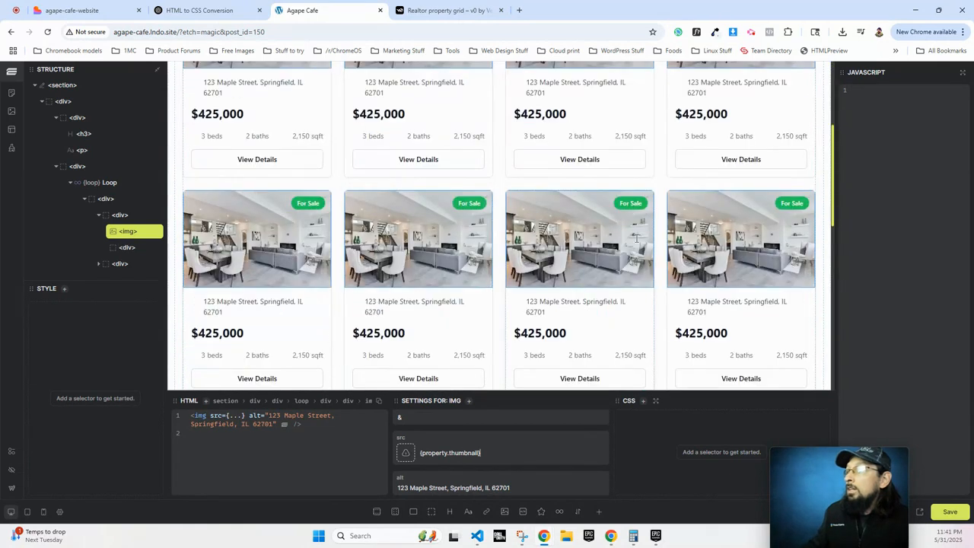
{"action": "scroll", "coordinate": [622, 265], "scroll_direction": "up", "scroll_amount": 1}
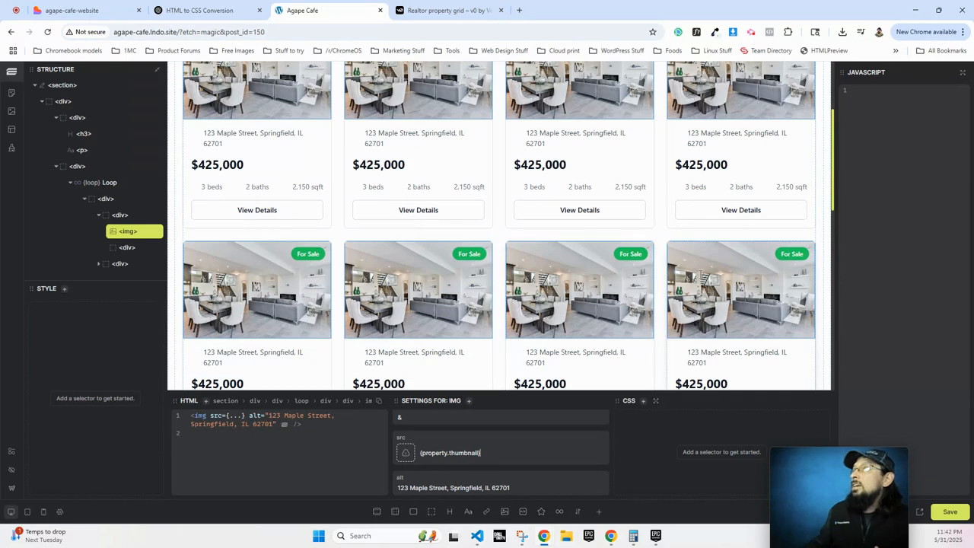
{"action": "scroll", "coordinate": [337, 144], "scroll_direction": "down", "scroll_amount": 3}
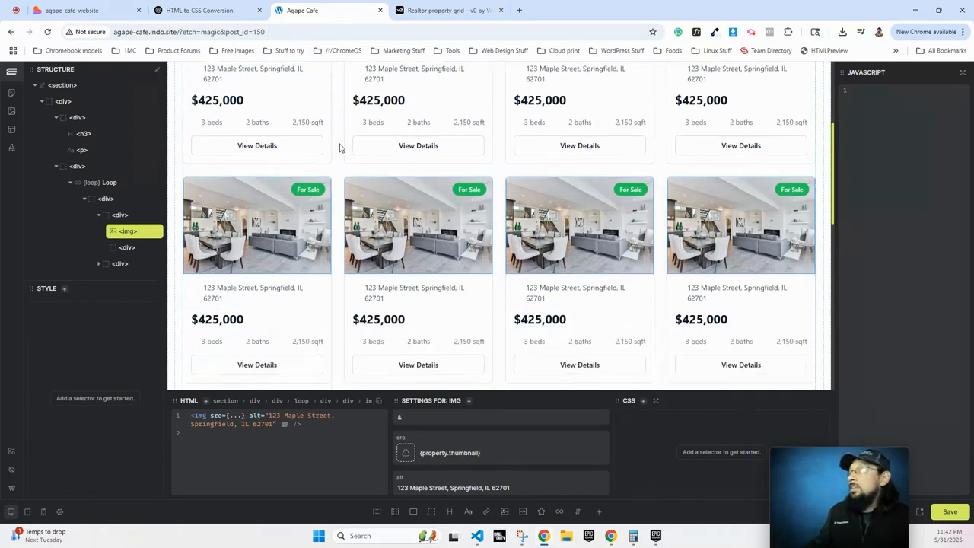
{"action": "scroll", "coordinate": [356, 154], "scroll_direction": "down", "scroll_amount": 3}
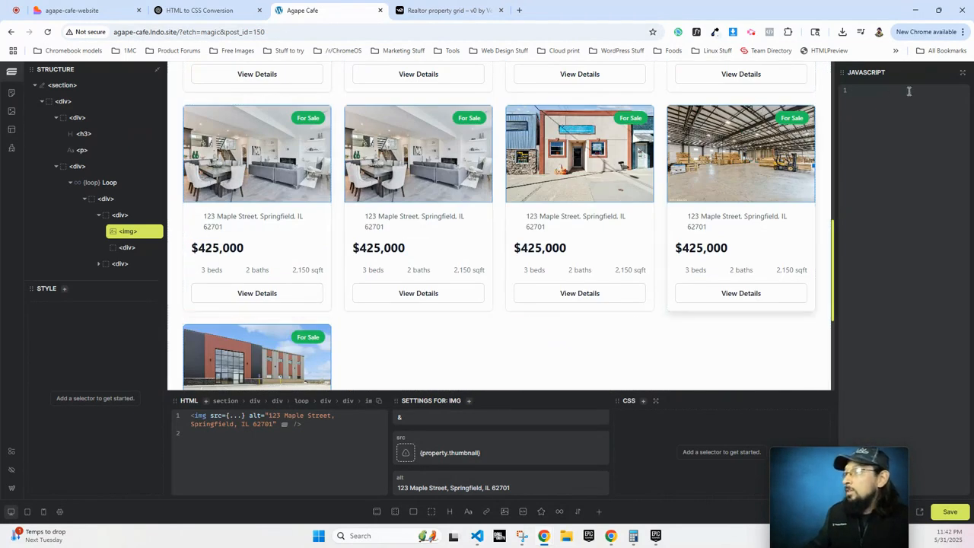
{"action": "scroll", "coordinate": [289, 293], "scroll_direction": "down", "scroll_amount": 2}
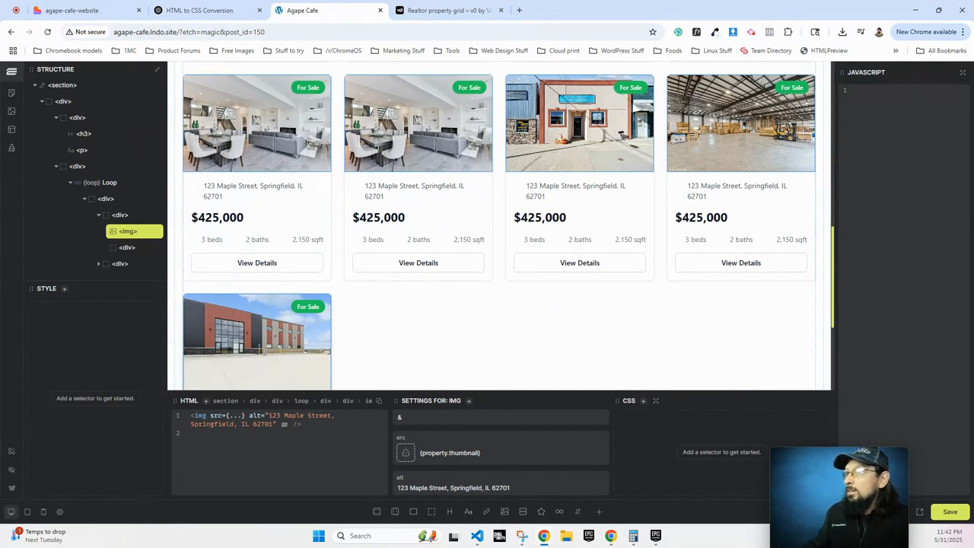
{"action": "scroll", "coordinate": [282, 298], "scroll_direction": "up", "scroll_amount": 2}
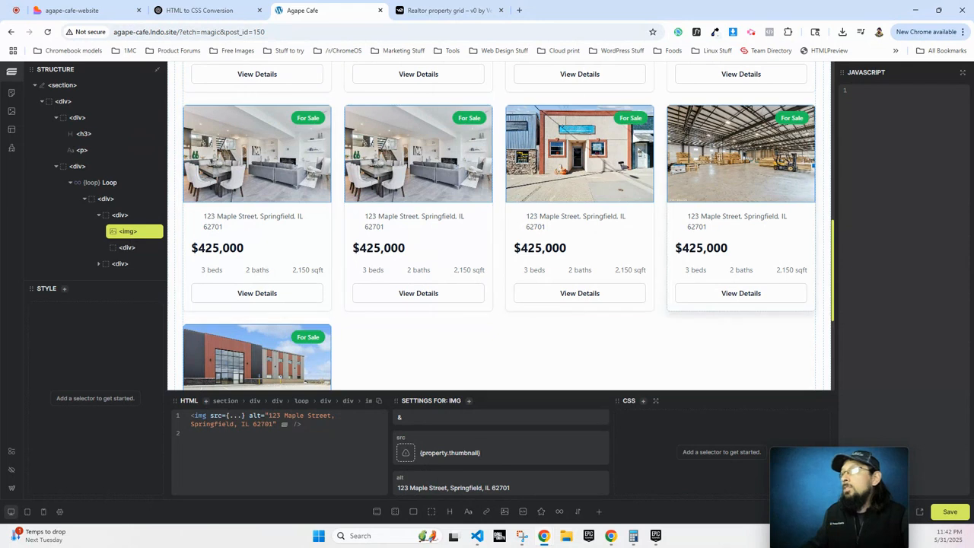
{"action": "scroll", "coordinate": [641, 228], "scroll_direction": "up", "scroll_amount": 2}
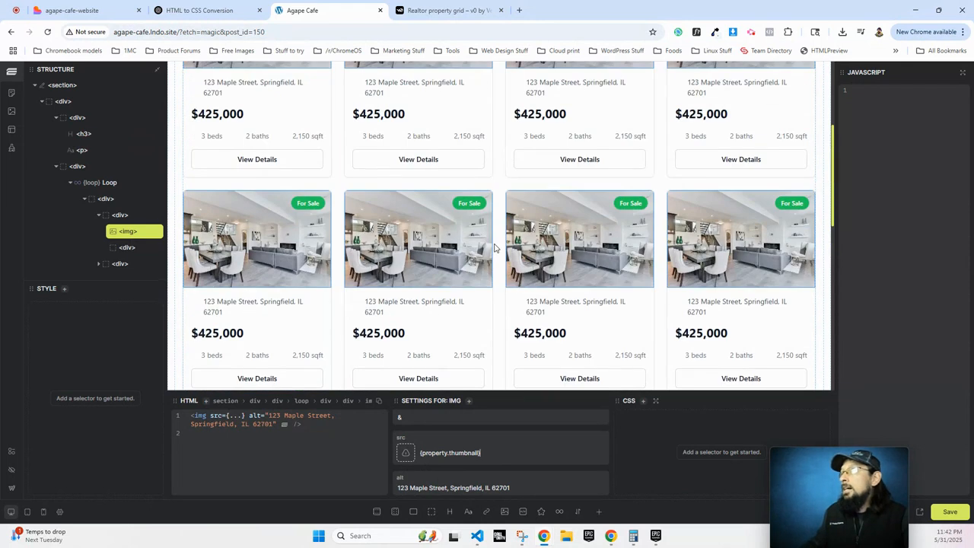
{"action": "scroll", "coordinate": [532, 248], "scroll_direction": "up", "scroll_amount": 3}
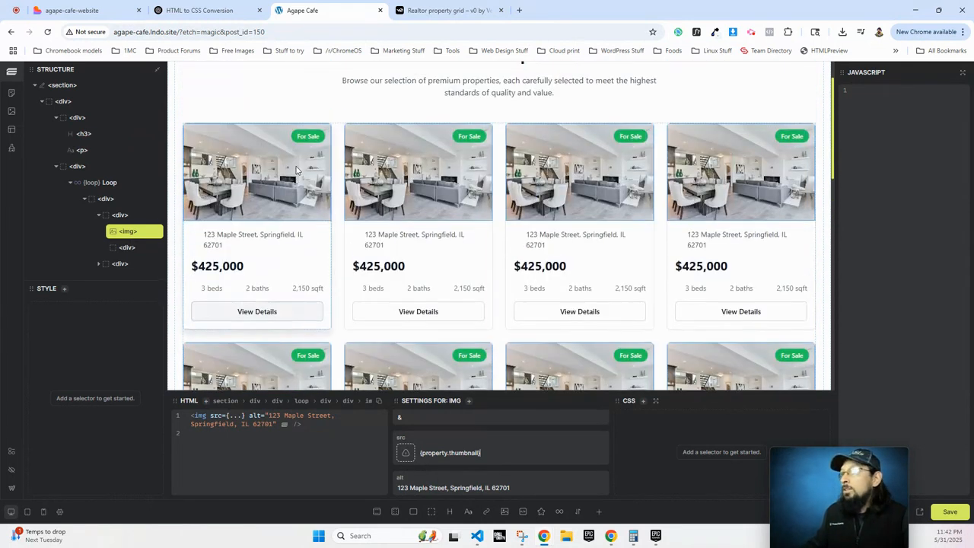
{"action": "scroll", "coordinate": [500, 350], "scroll_direction": "down", "scroll_amount": 2}
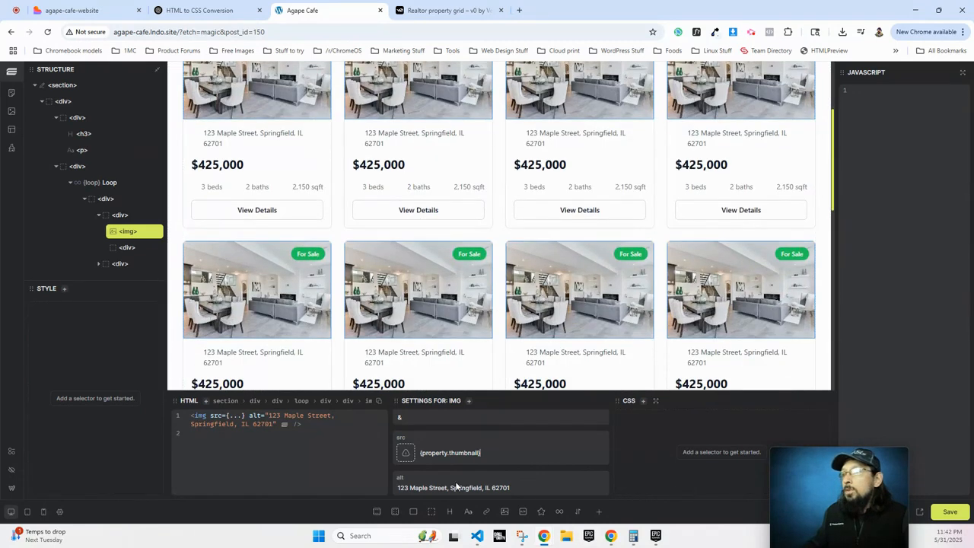
{"action": "scroll", "coordinate": [320, 212], "scroll_direction": "down", "scroll_amount": 3}
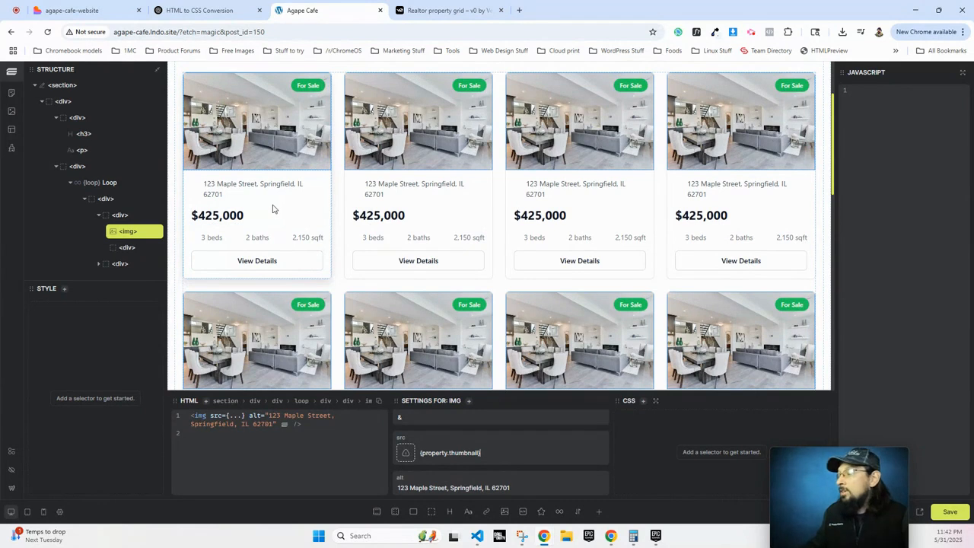
Replace the address paragraph's sample text with {property.meta.property_address}.
{"action": "left_click", "coordinate": [239, 184]}
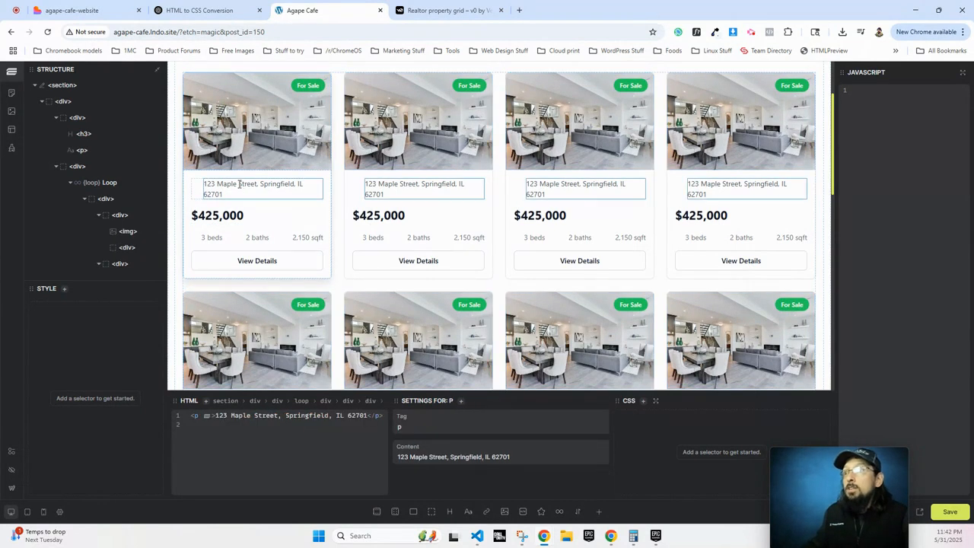
{"action": "triple_click", "coordinate": [441, 456]}
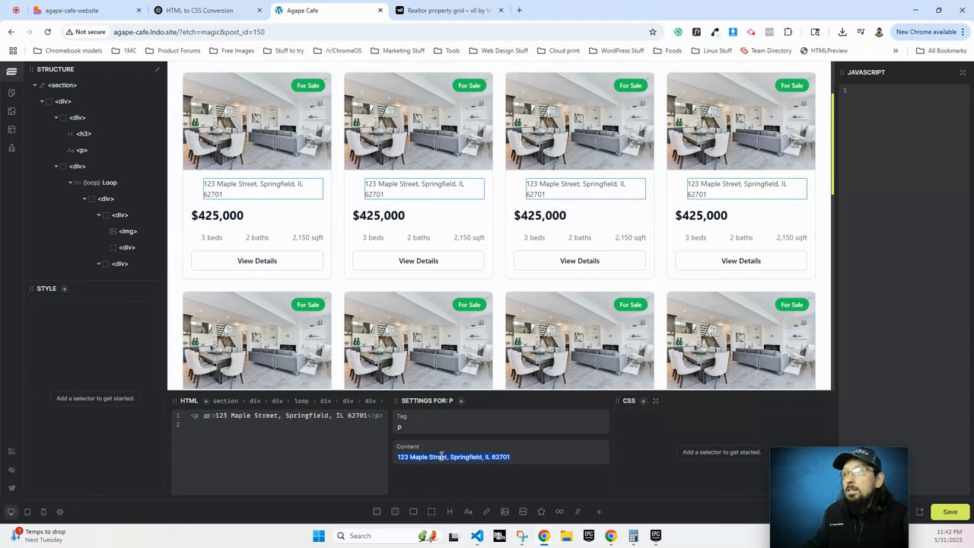
{"action": "type", "text": "{"}
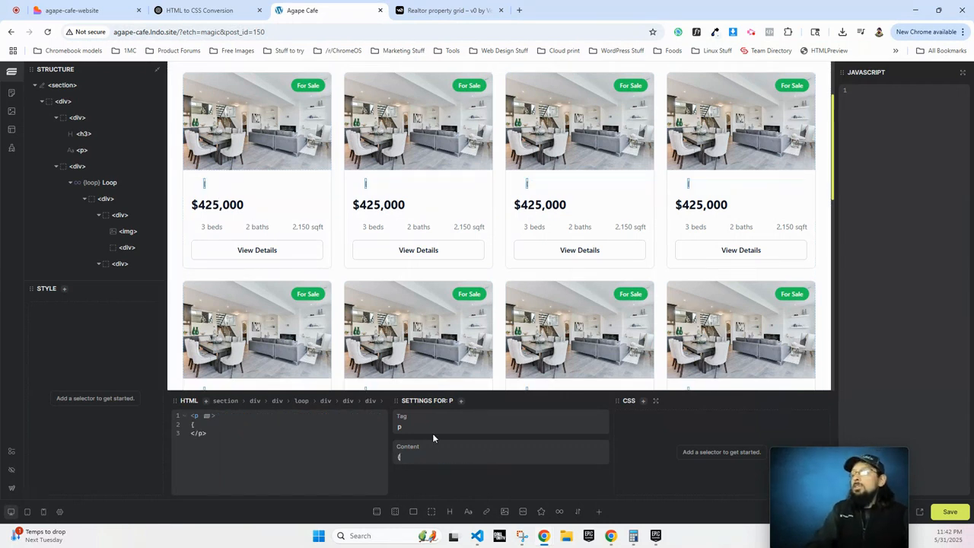
{"action": "type", "text": "property"}
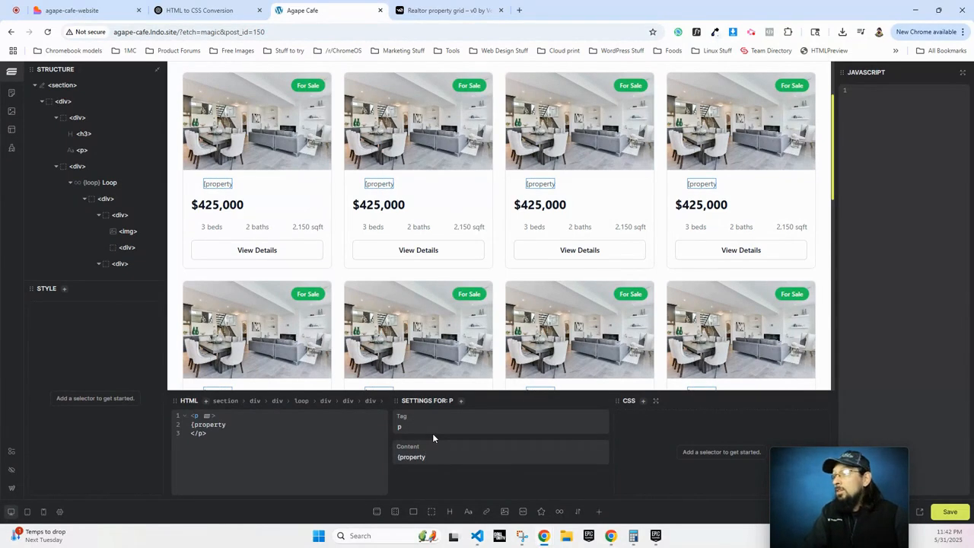
{"action": "type", "text": "."}
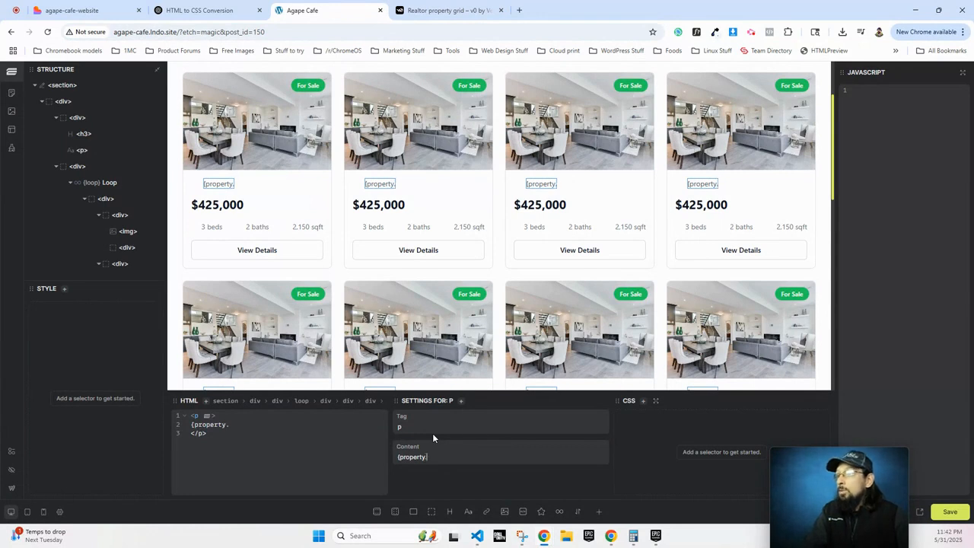
{"action": "type", "text": "meta."}
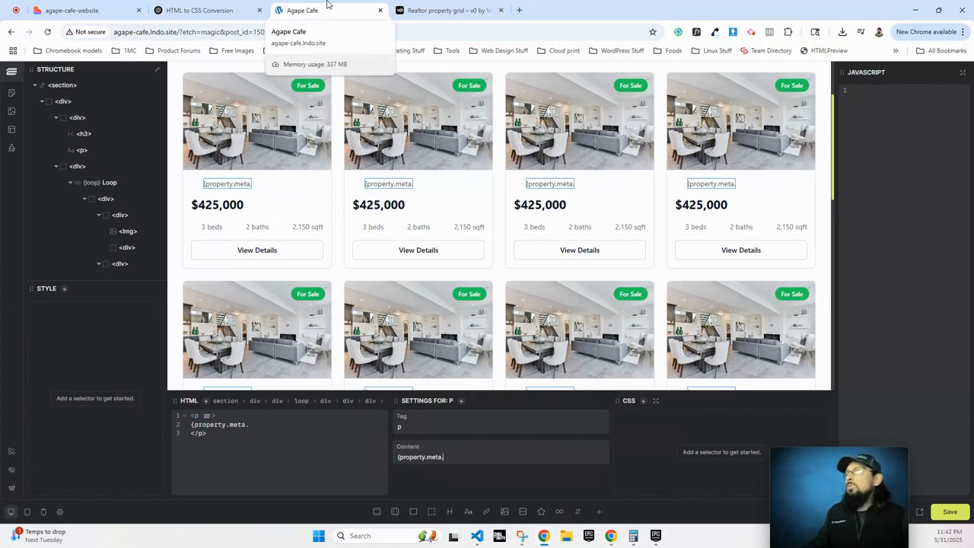
{"action": "type", "text": "property_"}
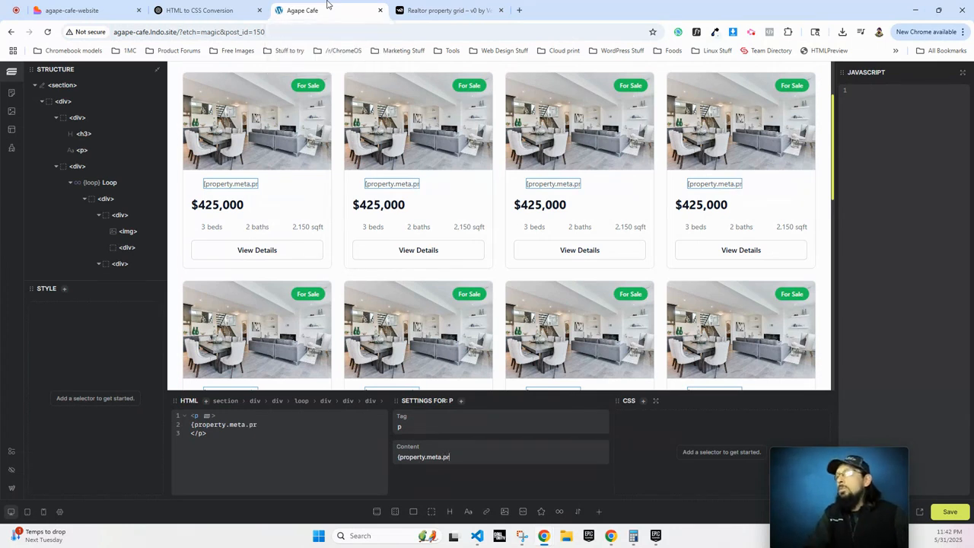
{"action": "type", "text": "address}"}
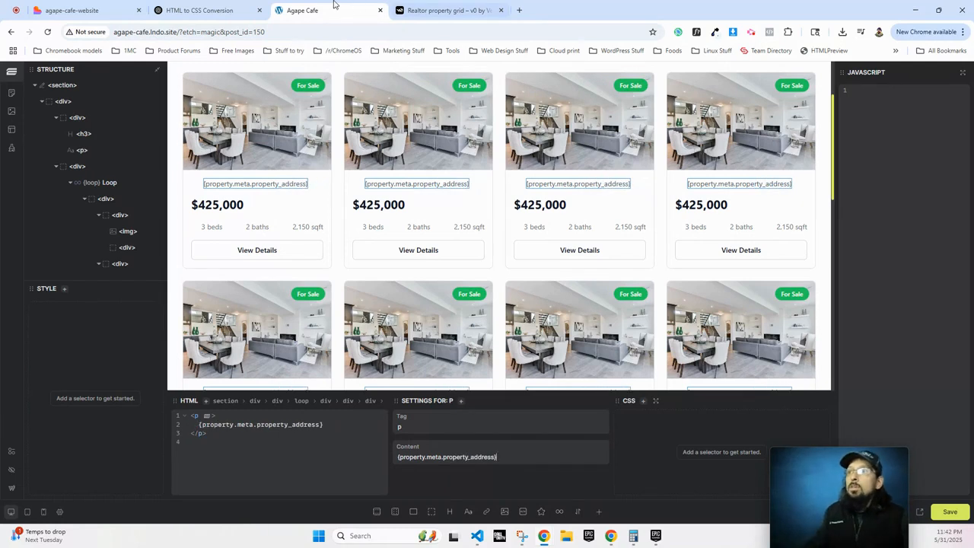
{"action": "left_click", "coordinate": [380, 207]}
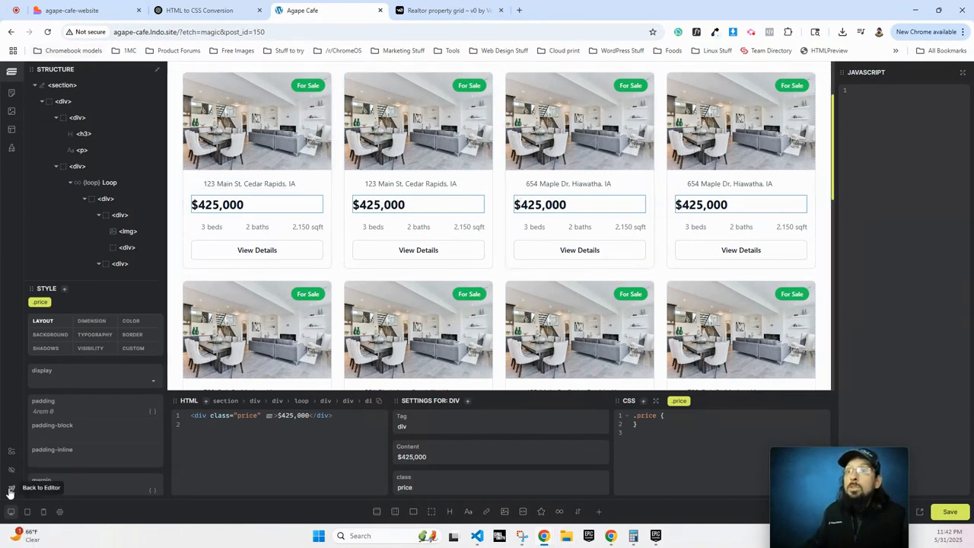
{"action": "middle_click", "coordinate": [10, 511]}
In the admin tab, confirm Property Fields names property_address and square_footage, then return to Etch.
{"action": "left_click", "coordinate": [428, 12]}
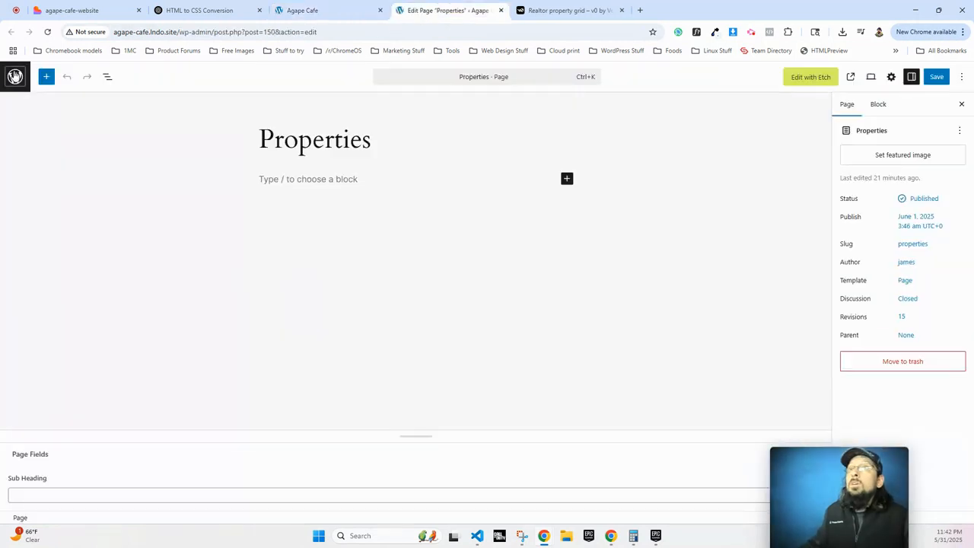
{"action": "left_click", "coordinate": [9, 86]}
{"action": "mouse_move", "coordinate": [26, 363]}
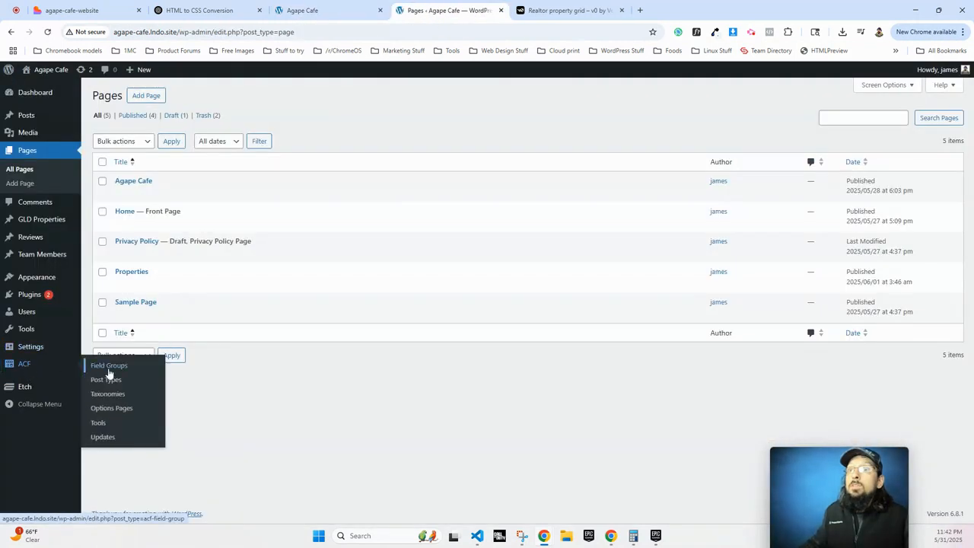
{"action": "left_click", "coordinate": [103, 366]}
{"action": "left_click", "coordinate": [138, 276]}
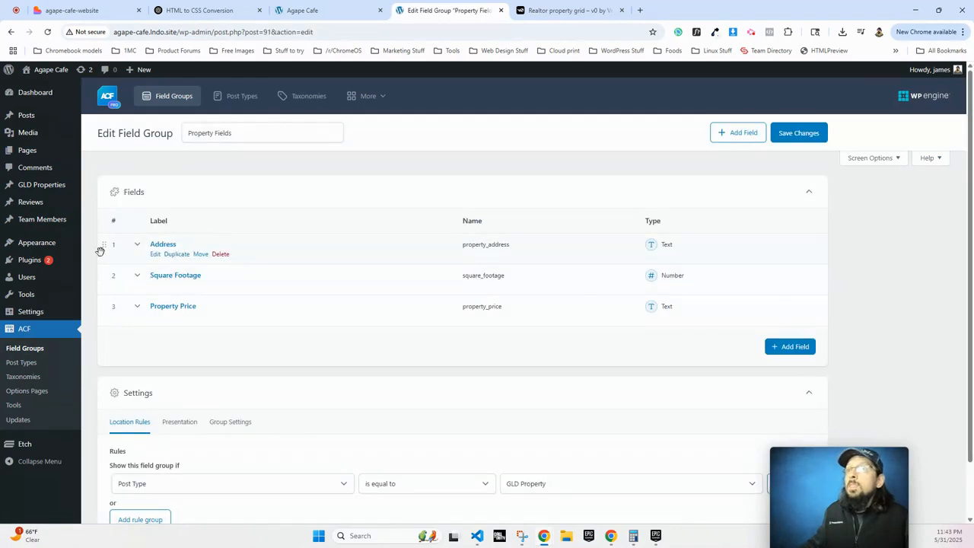
{"action": "double_click", "coordinate": [483, 244]}
{"action": "double_click", "coordinate": [479, 244]}
{"action": "left_click", "coordinate": [137, 247]}
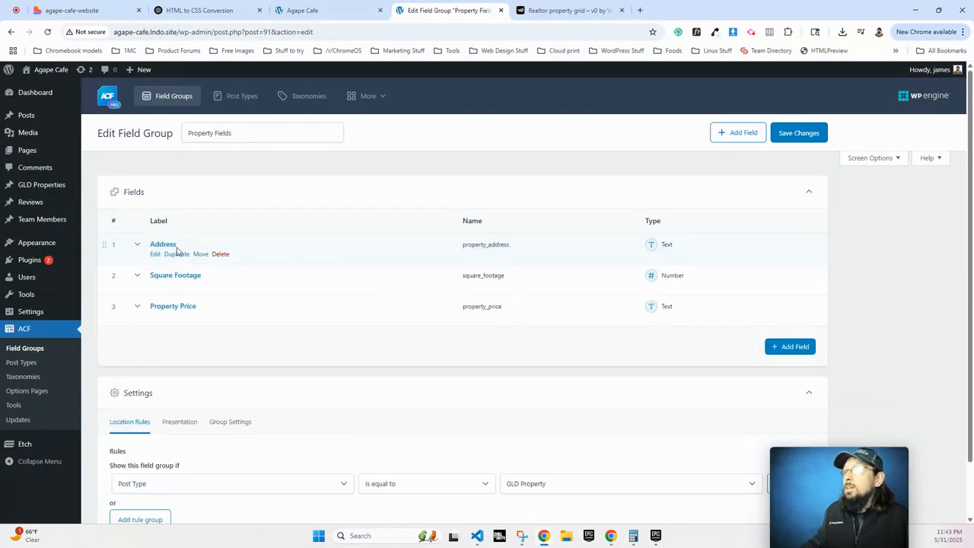
{"action": "double_click", "coordinate": [507, 278]}
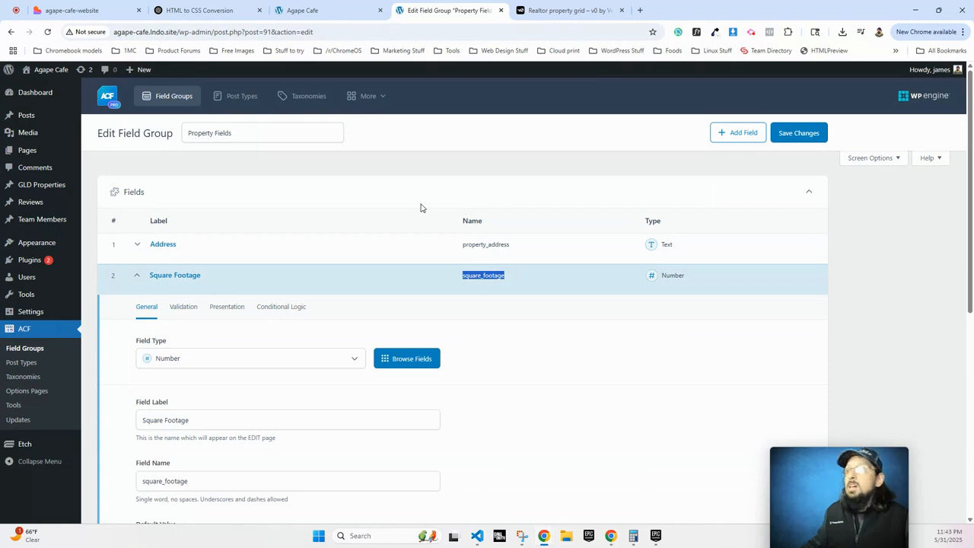
{"action": "left_click", "coordinate": [327, 10]}
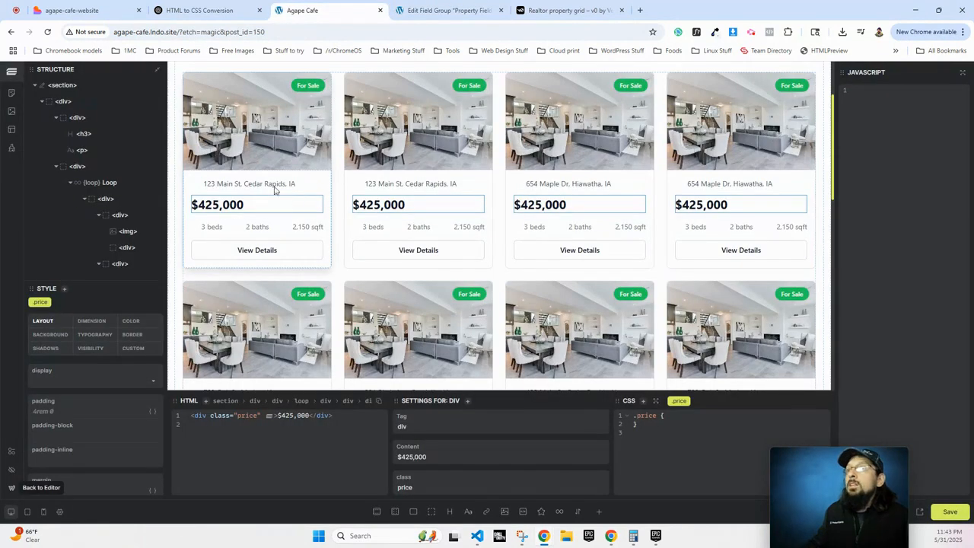
Replace the sample square footage with {property.meta.square_footage} sqf, removing the stray space so values like 8064 show.
{"action": "left_click", "coordinate": [307, 228]}
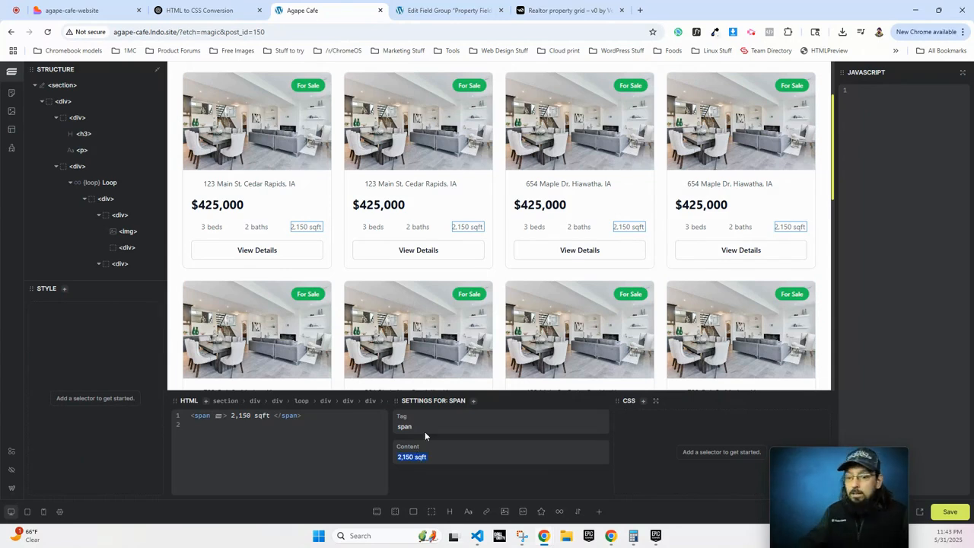
{"action": "type", "text": "{property.meta"}
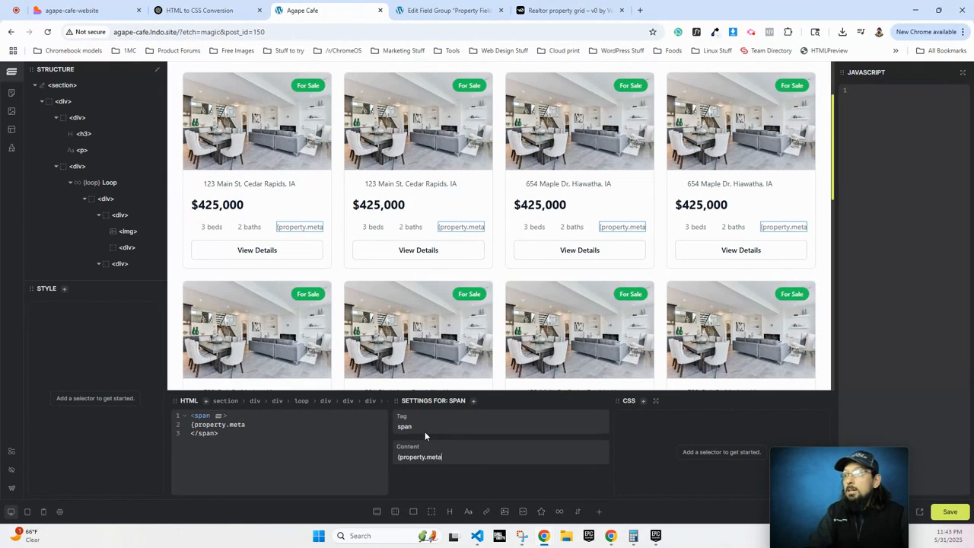
{"action": "type", "text": ". square_footage}"}
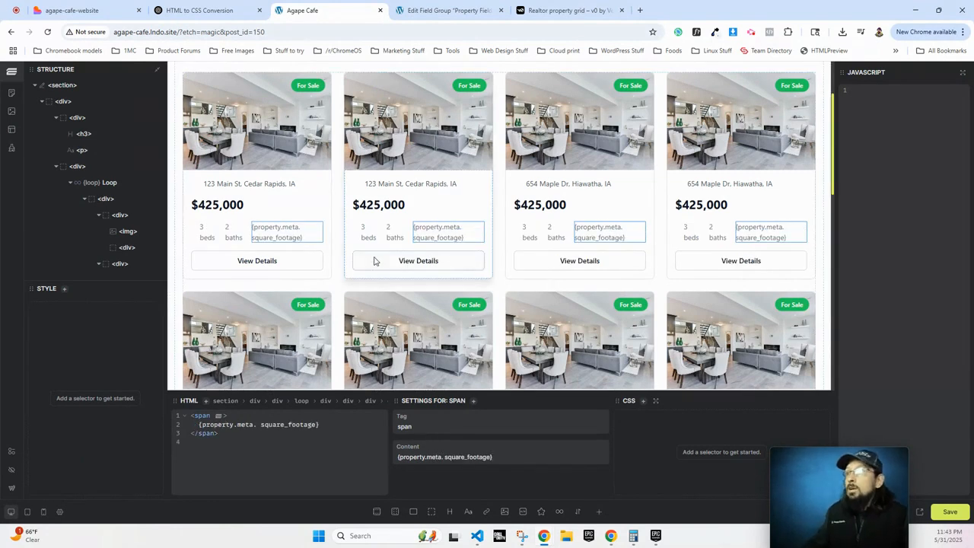
{"action": "left_click", "coordinate": [402, 261]}
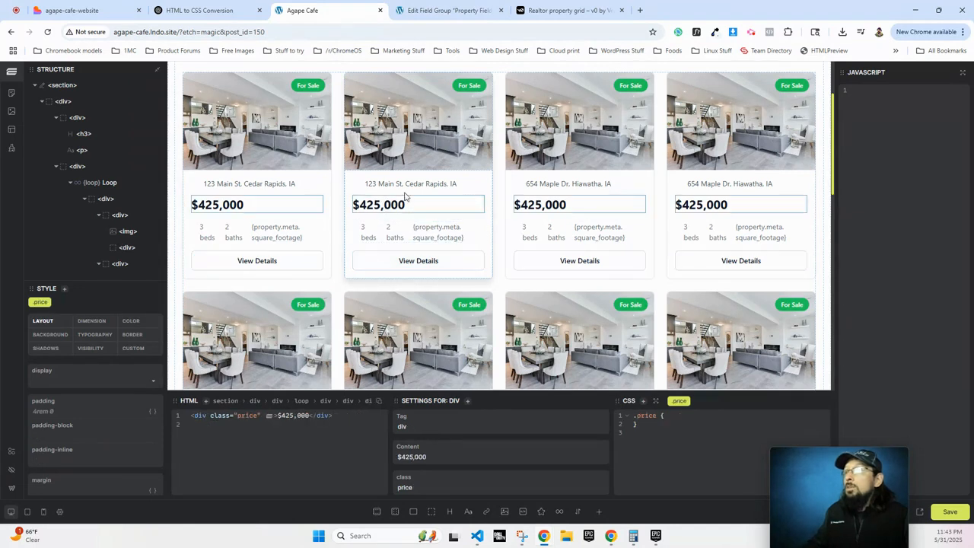
{"action": "left_click", "coordinate": [407, 185]}
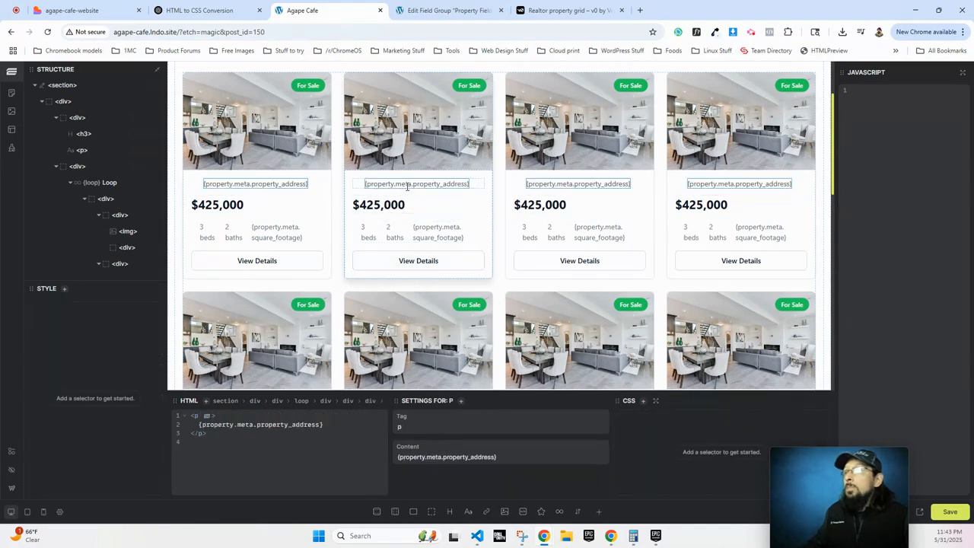
{"action": "left_click", "coordinate": [423, 239]}
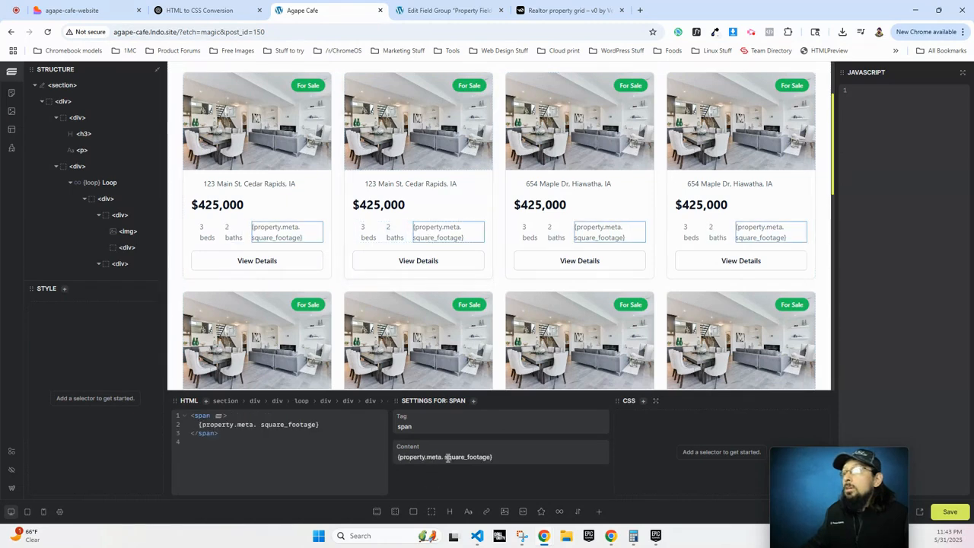
{"action": "key", "text": "BackSpace"}
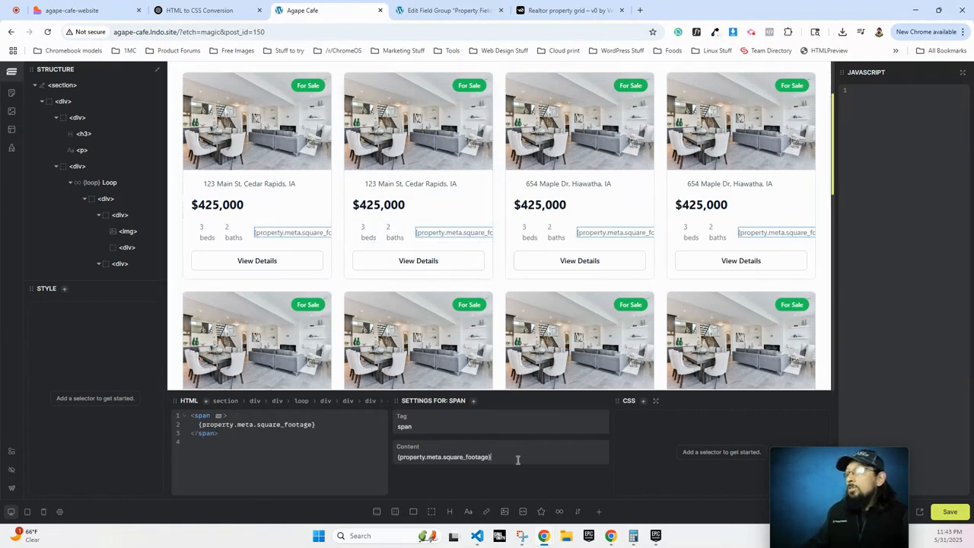
{"action": "type", "text": "sqftg"}
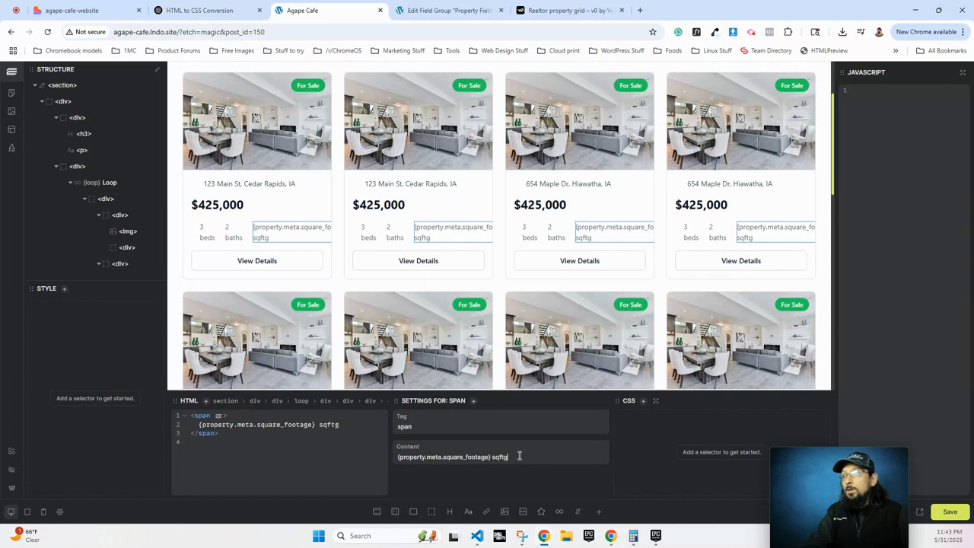
{"action": "key", "text": "BackSpace"}
{"action": "key", "text": "BackSpace"}
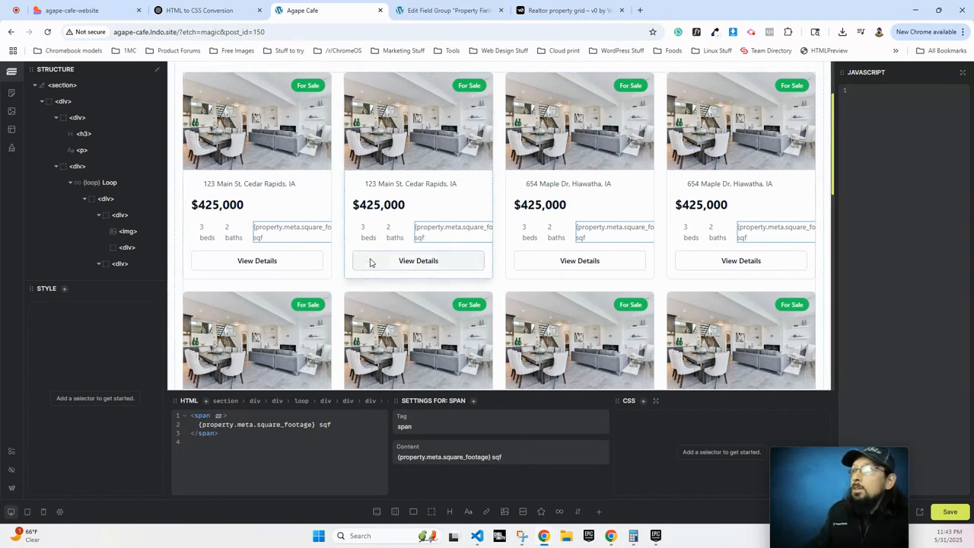
{"action": "left_click", "coordinate": [367, 229]}
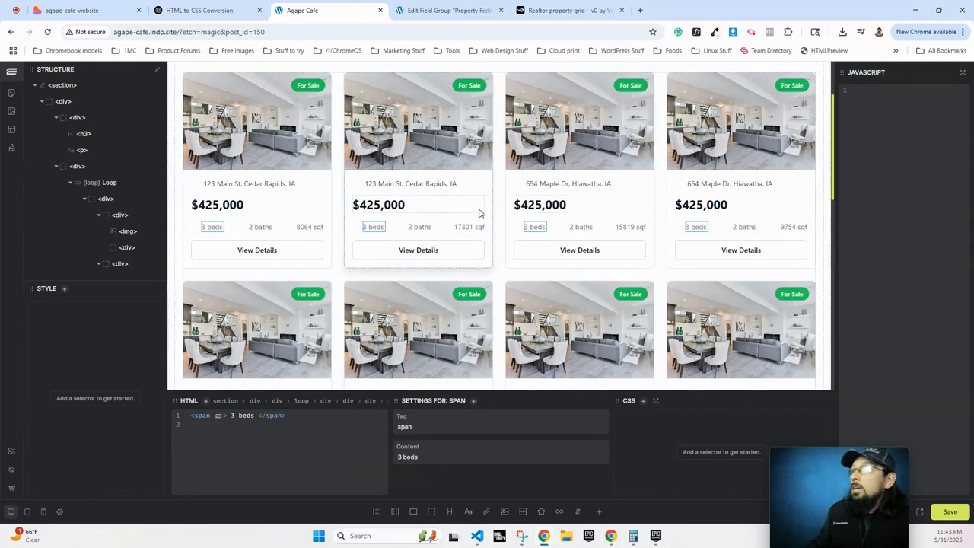
Replace the $425,000 sample price with {property.meta.property_price} so real prices like $919,599 show.
{"action": "left_click", "coordinate": [210, 212]}
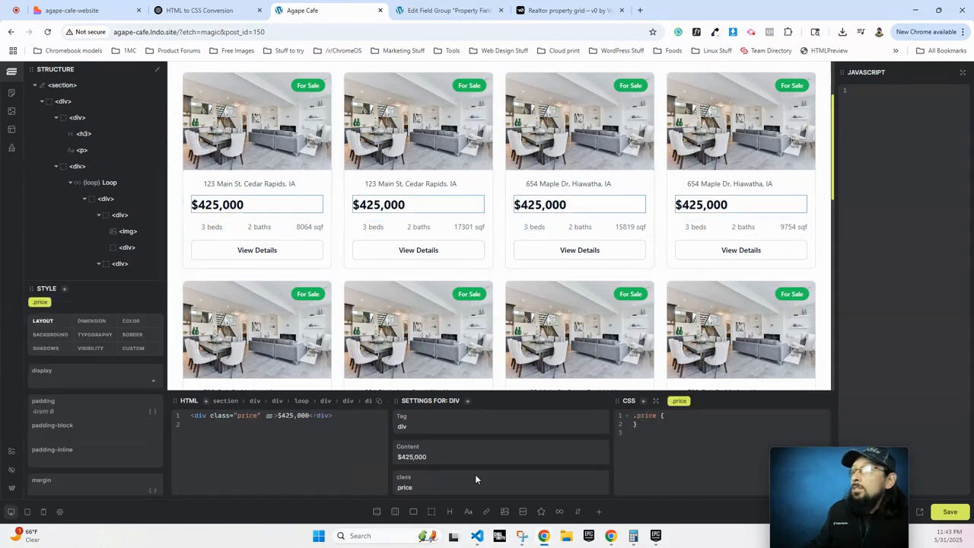
{"action": "triple_click", "coordinate": [426, 455]}
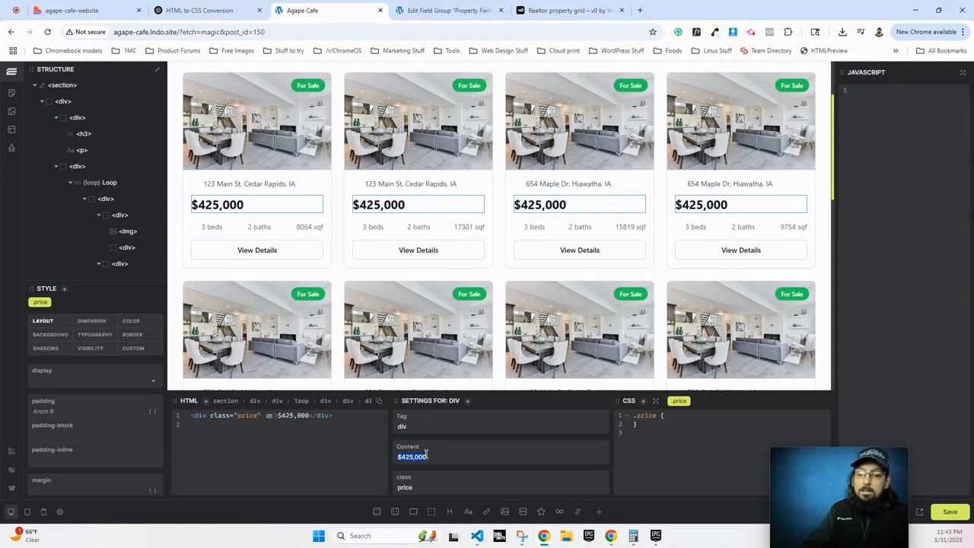
{"action": "type", "text": "{property.meta.pr"}
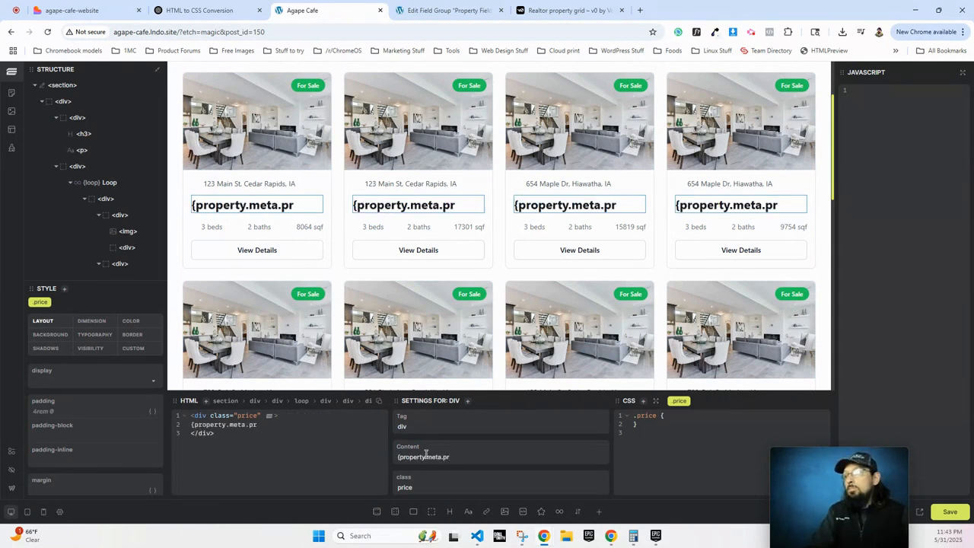
{"action": "type", "text": "operty_price}"}
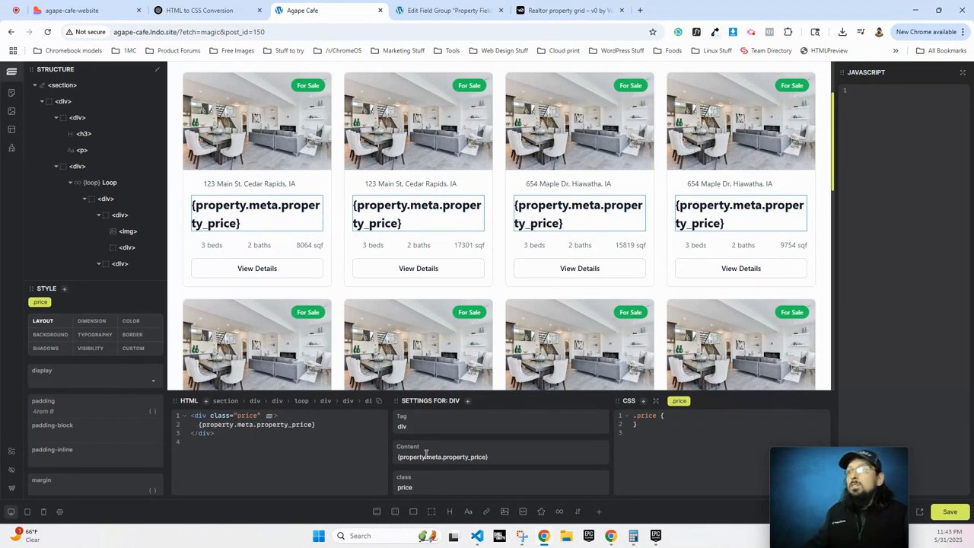
{"action": "left_click", "coordinate": [419, 245]}
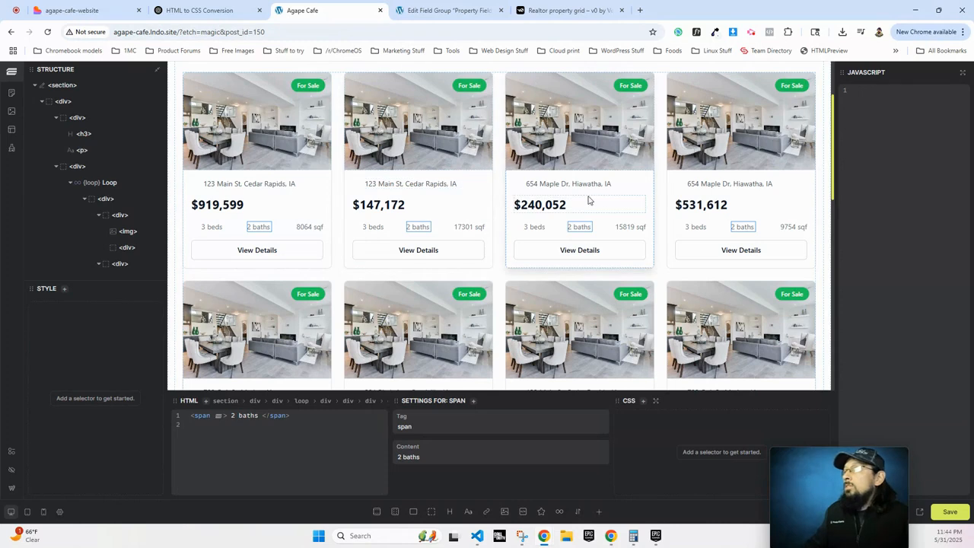
Check the address, price and square footage texts, then review the ACF Property Fields group.
{"action": "left_click", "coordinate": [384, 188]}
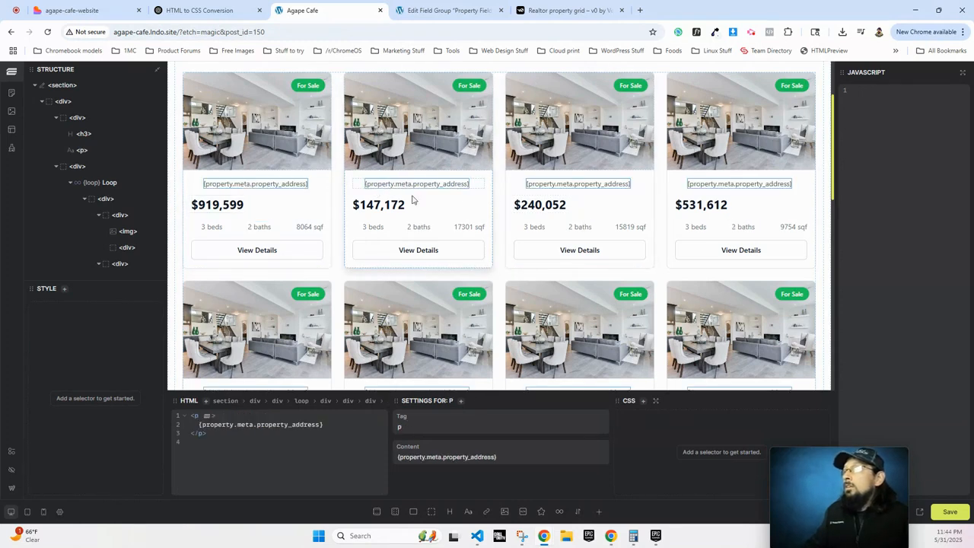
{"action": "left_click", "coordinate": [375, 205]}
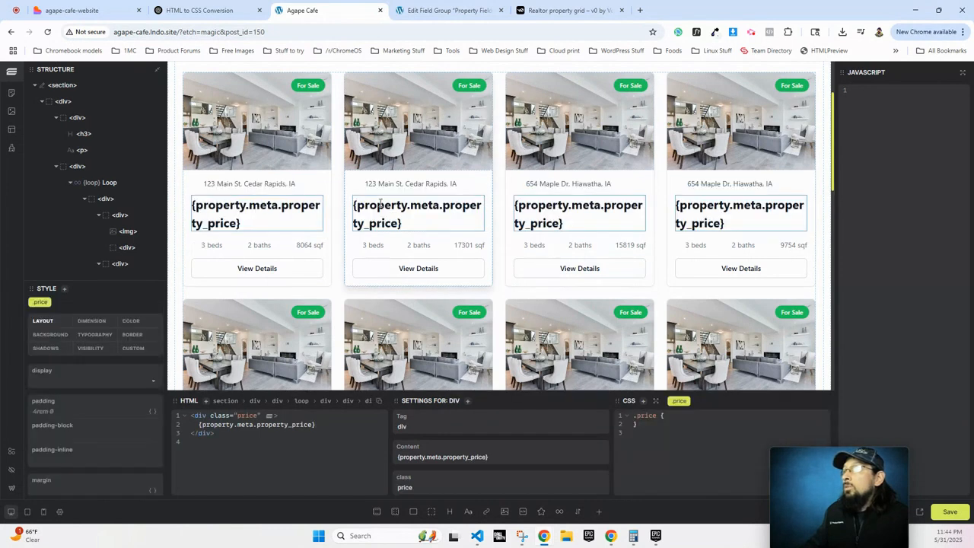
{"action": "left_click", "coordinate": [468, 248]}
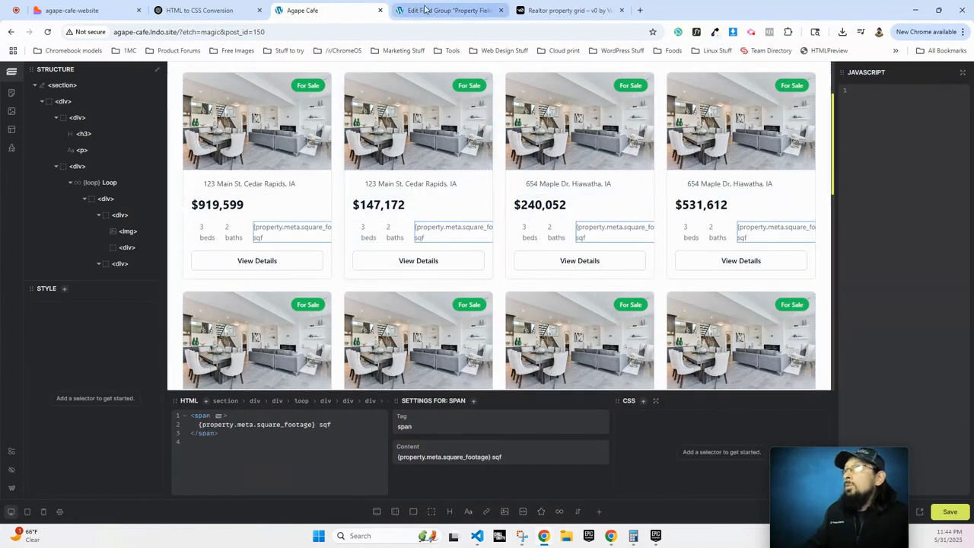
{"action": "left_click", "coordinate": [448, 10]}
{"action": "left_click", "coordinate": [138, 279]}
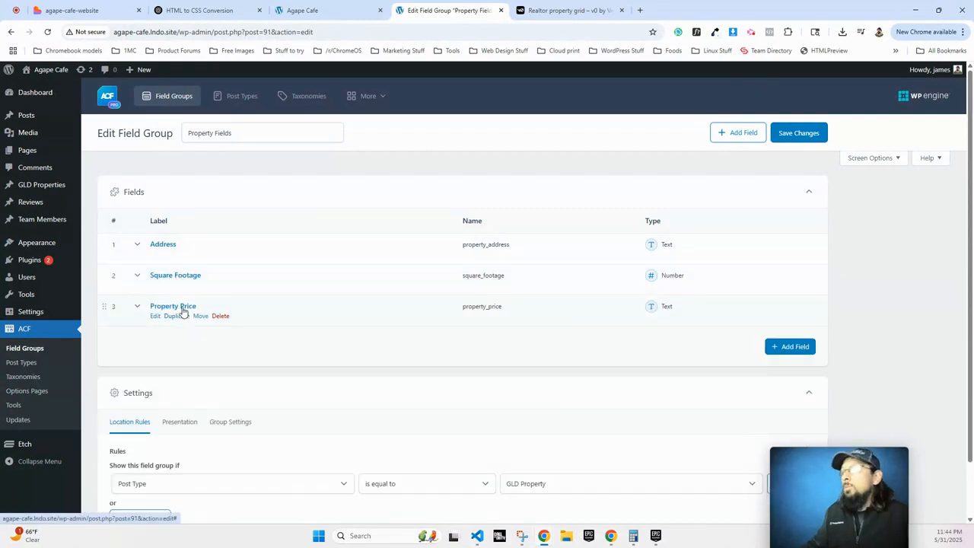
Open Test Property 1 for editing from the GLD Properties list.
{"action": "left_click", "coordinate": [303, 11]}
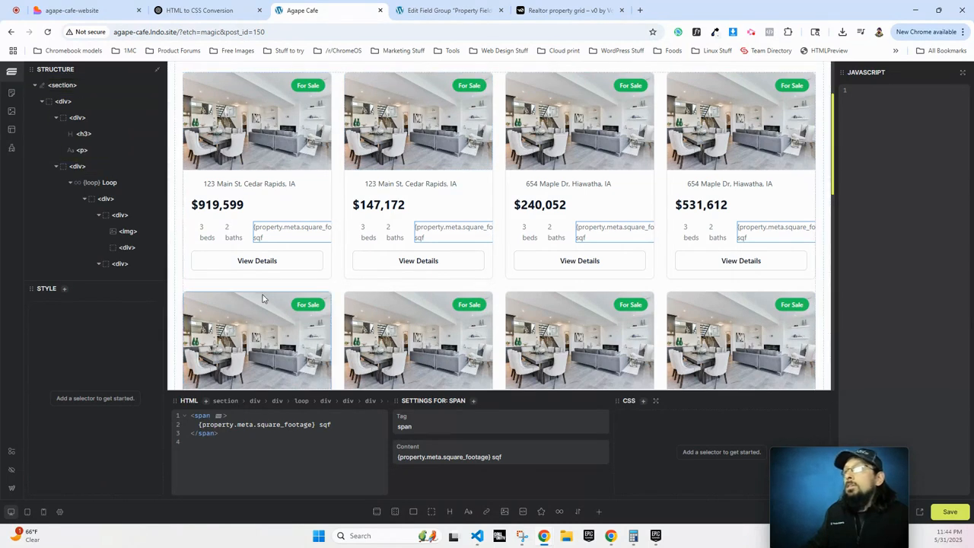
{"action": "left_click", "coordinate": [445, 10]}
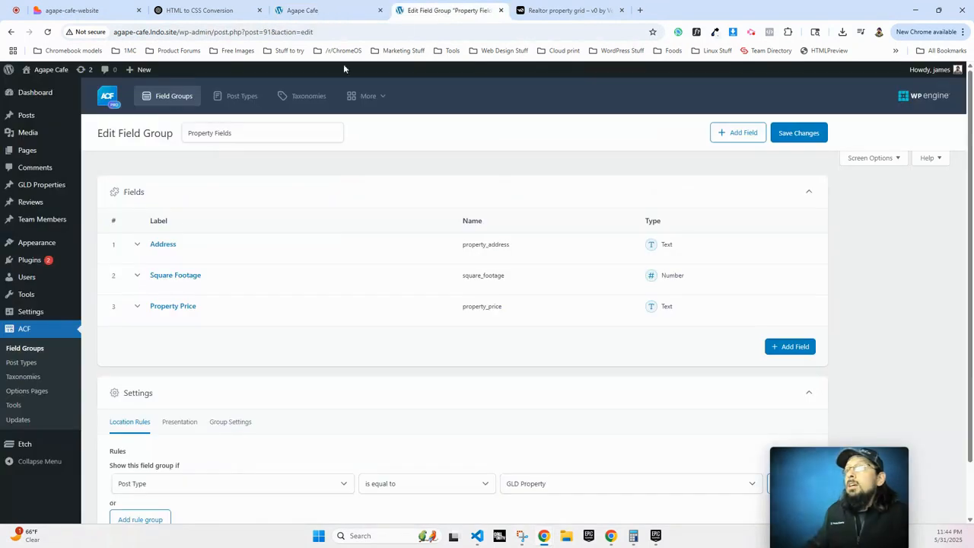
{"action": "left_click", "coordinate": [34, 182]}
{"action": "left_click", "coordinate": [156, 182]}
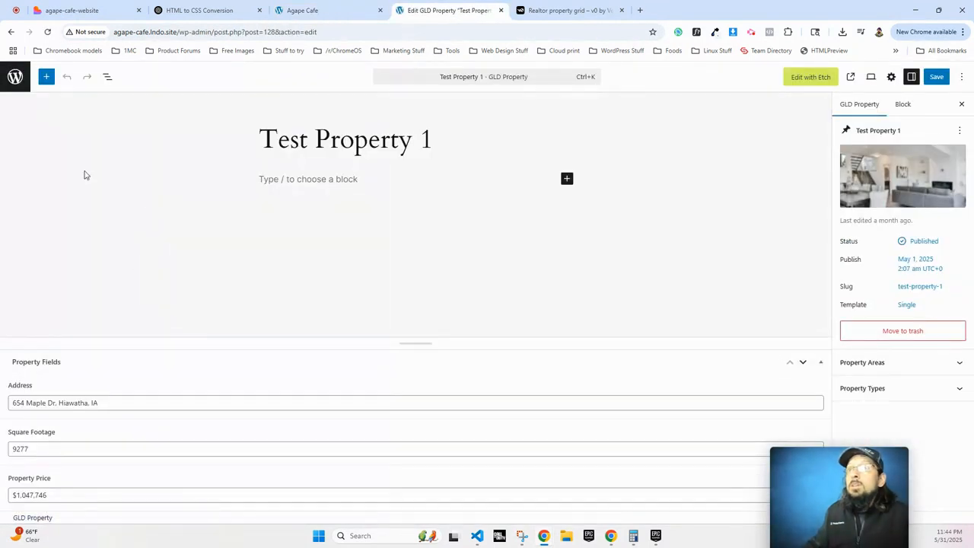
Add the paragraph 'This property is lit' to Test Property 1, save it, and return to Etch.
{"action": "left_click", "coordinate": [302, 176]}
{"action": "type", "text": "This p"}
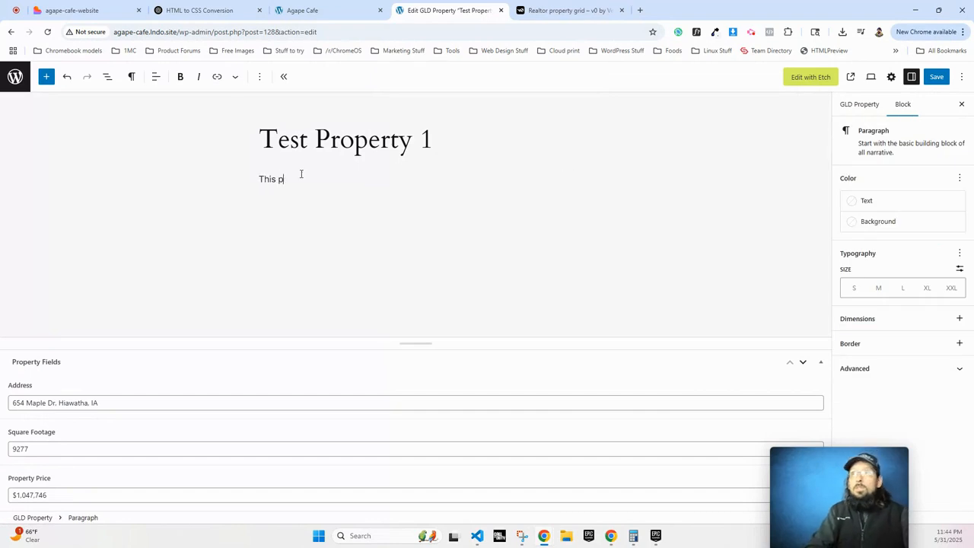
{"action": "type", "text": "roperty is lit"}
{"action": "left_click", "coordinate": [935, 77]}
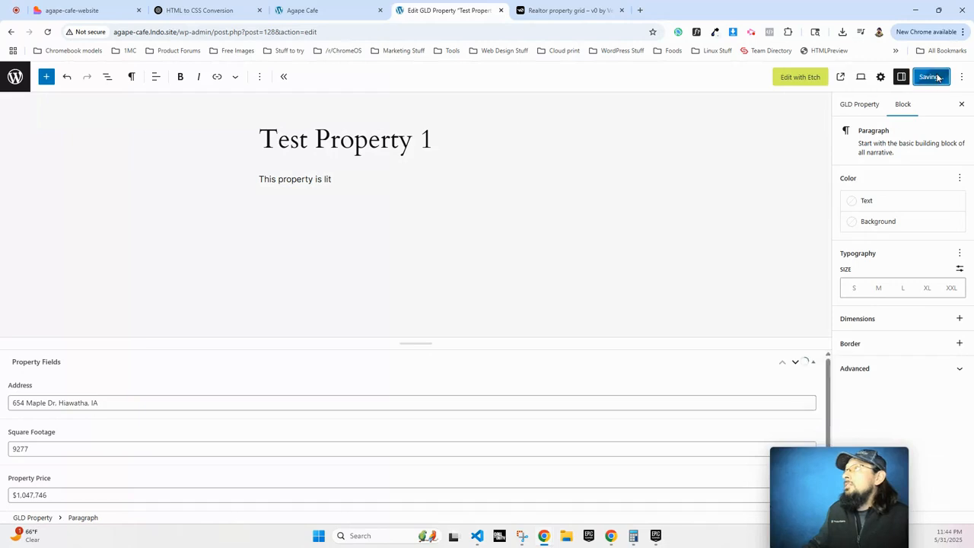
{"action": "left_click", "coordinate": [319, 10]}
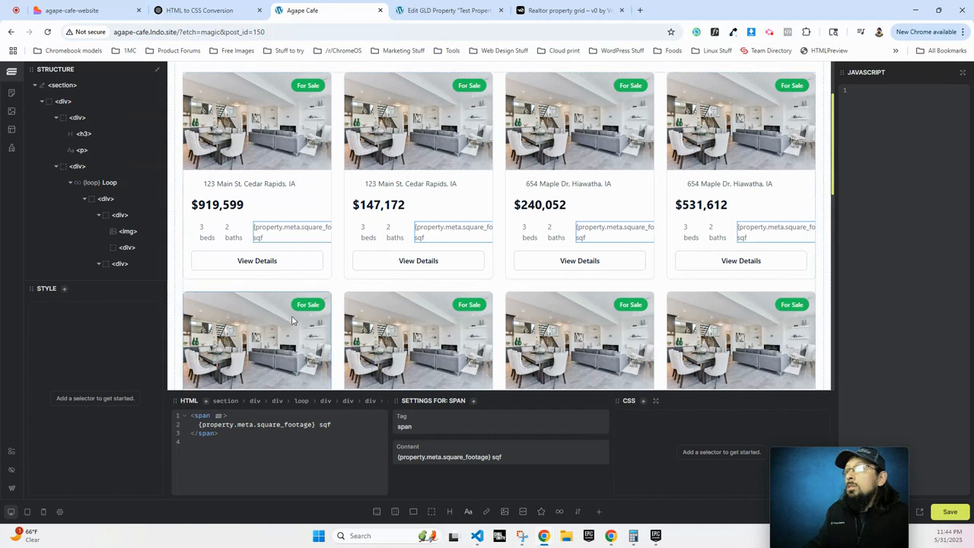
Select the square footage, 3 beds and 2 baths feature elements in the Structure panel.
{"action": "scroll", "coordinate": [56, 181], "scroll_direction": "down", "scroll_amount": 2}
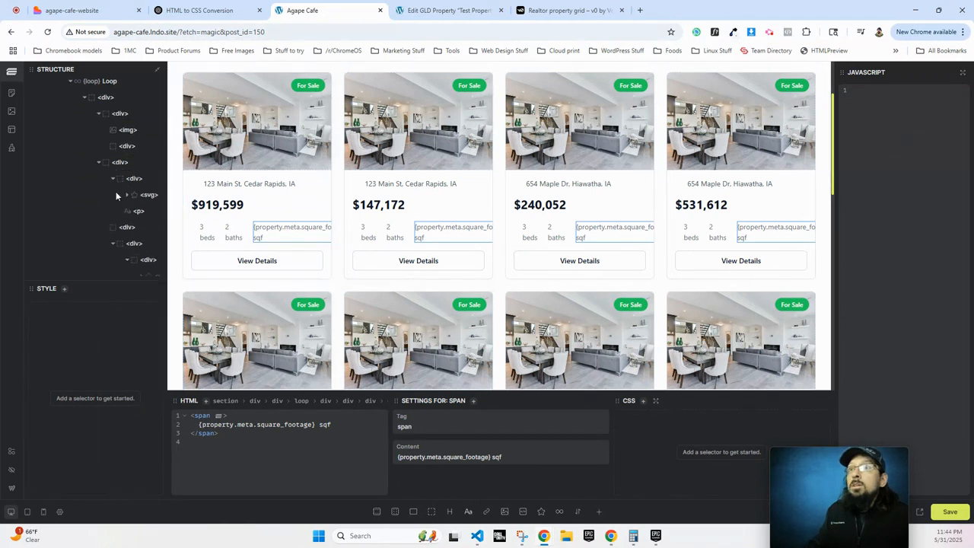
{"action": "left_click", "coordinate": [268, 238]}
{"action": "left_click", "coordinate": [201, 227]}
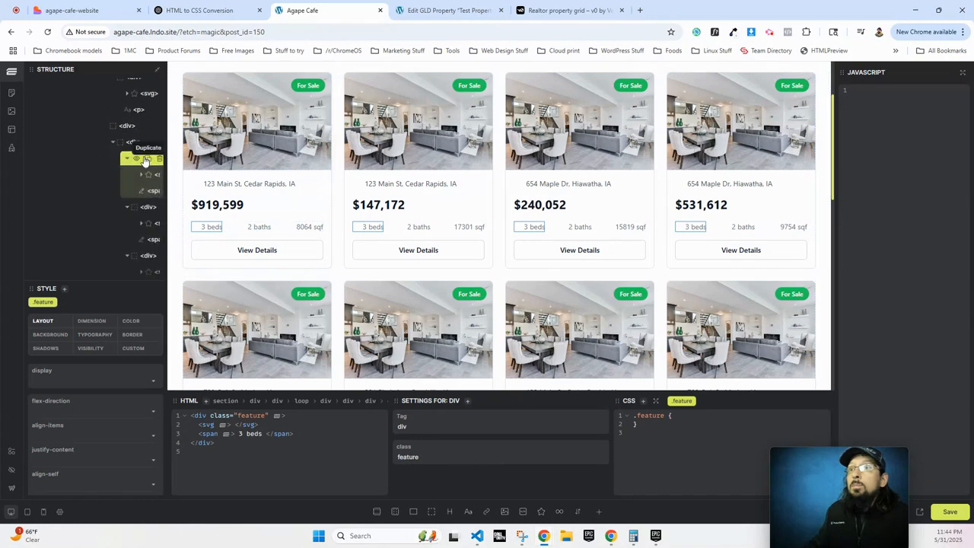
{"action": "left_click", "coordinate": [128, 161]}
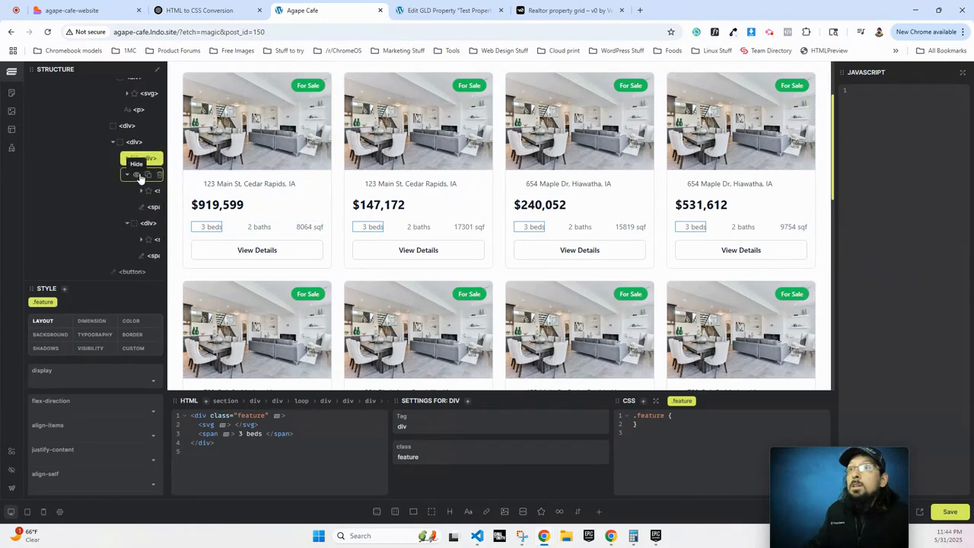
{"action": "left_click", "coordinate": [127, 175]}
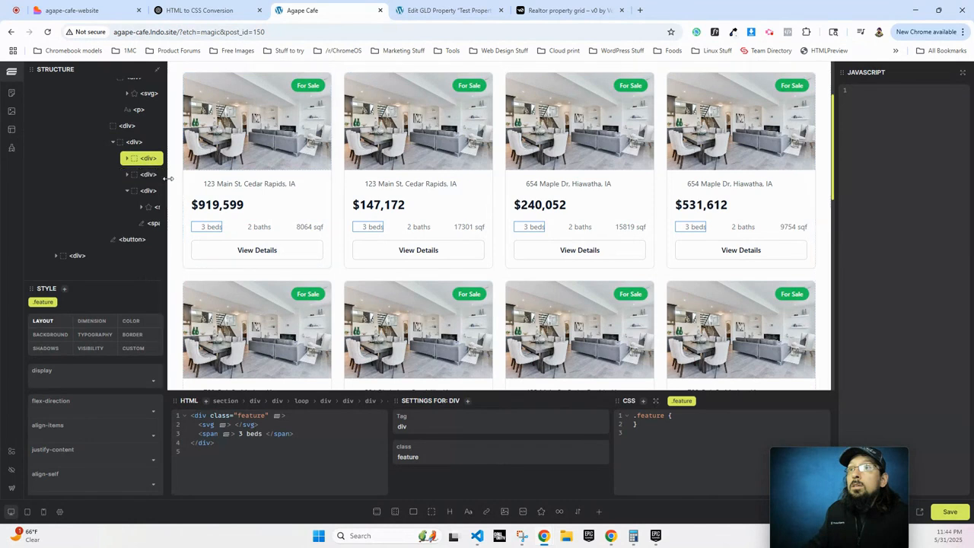
{"action": "left_click", "coordinate": [127, 174]}
{"action": "left_click", "coordinate": [152, 175]}
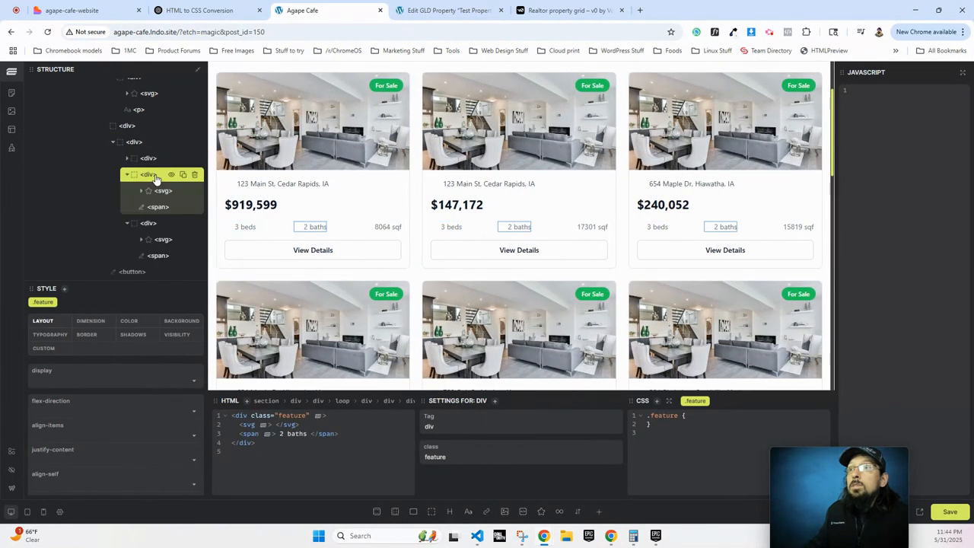
{"action": "left_click", "coordinate": [127, 158]}
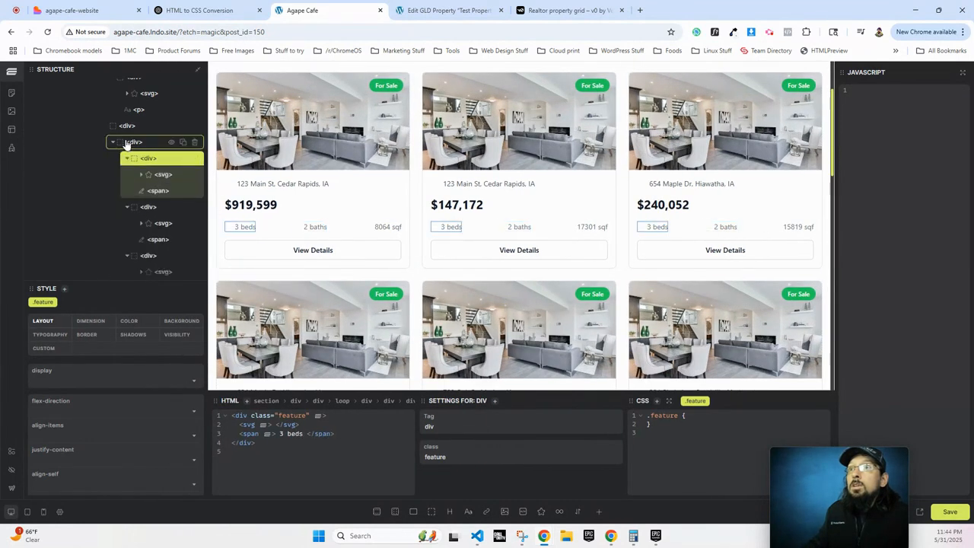
Select the parent .features row and toggle its visibility off and back on.
{"action": "left_click", "coordinate": [127, 143]}
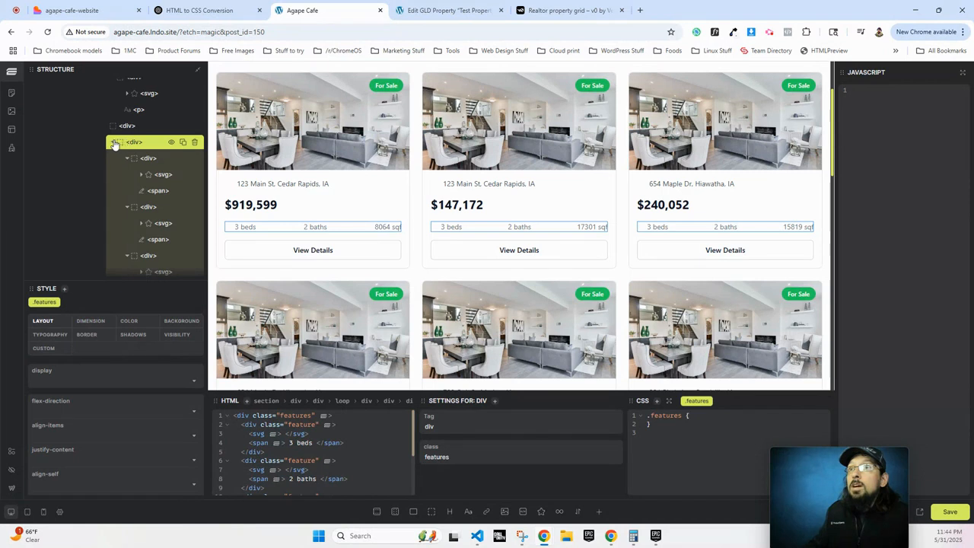
{"action": "left_click", "coordinate": [114, 142]}
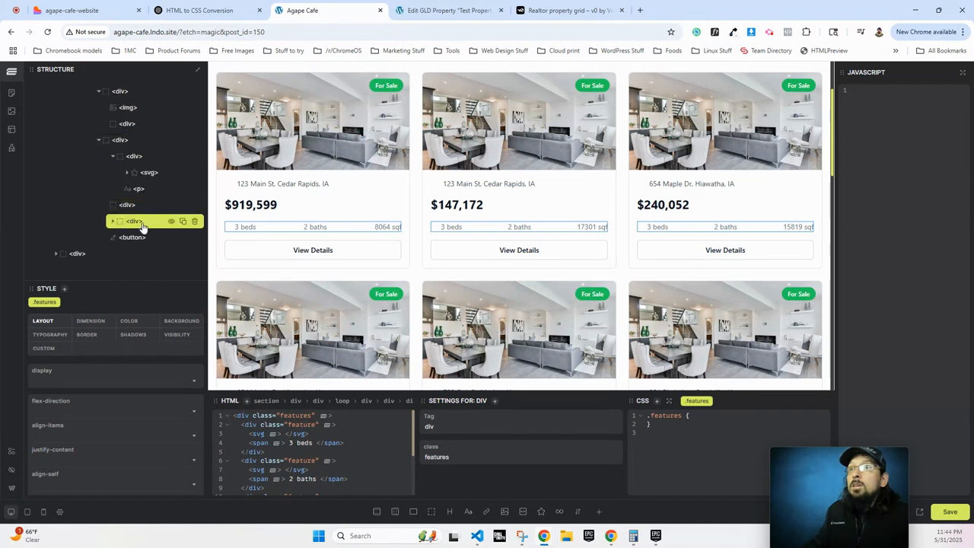
{"action": "left_click", "coordinate": [170, 222]}
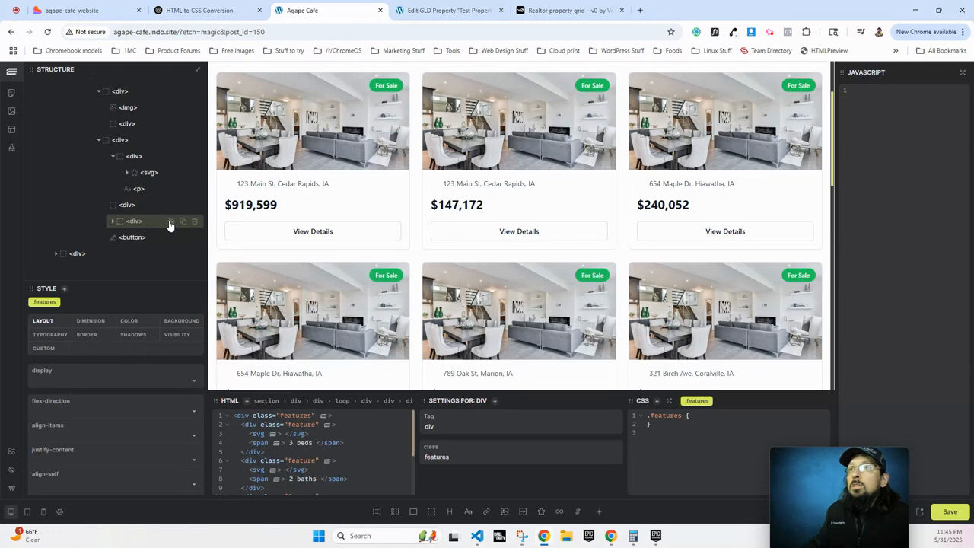
{"action": "left_click", "coordinate": [170, 222]}
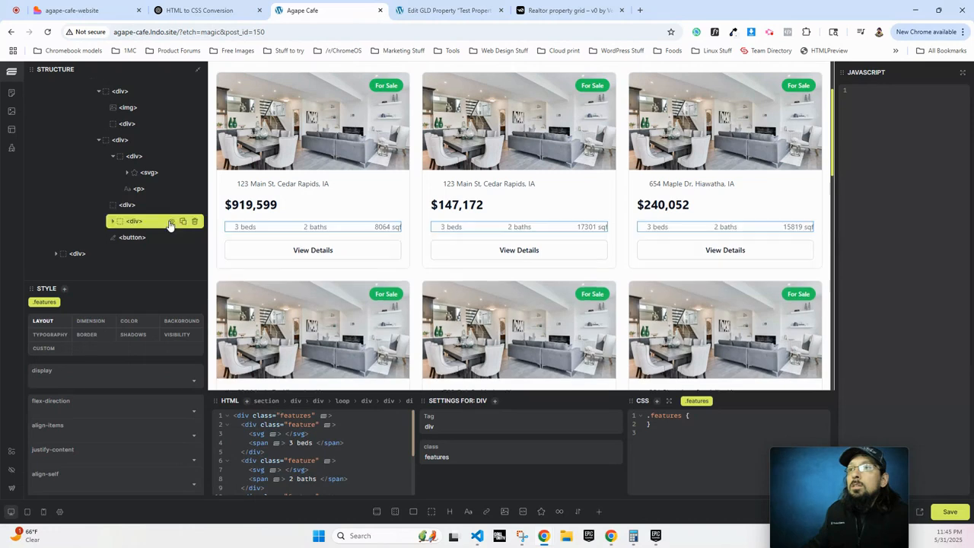
Add a Text element and move it below the .features row, just above the View Details button.
{"action": "left_click", "coordinate": [468, 512]}
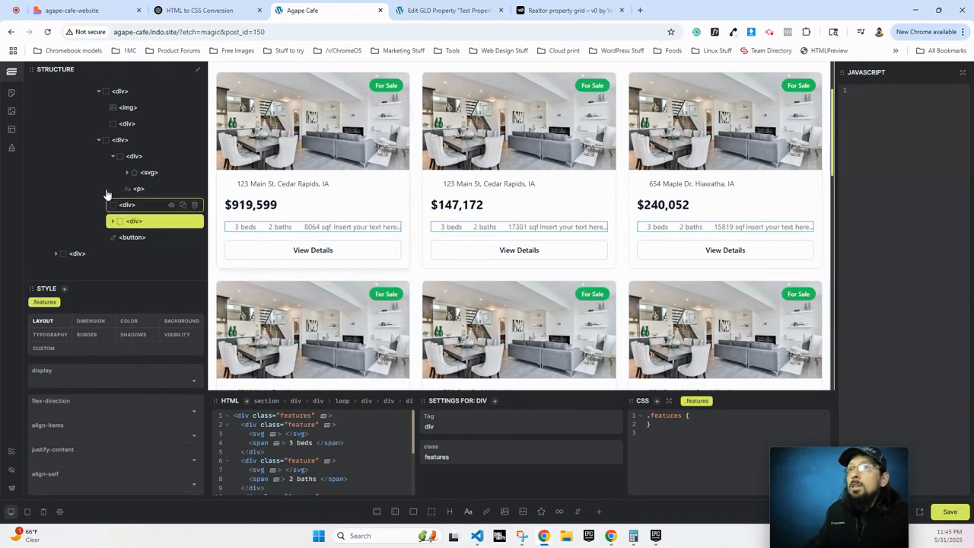
{"action": "left_click", "coordinate": [114, 222]}
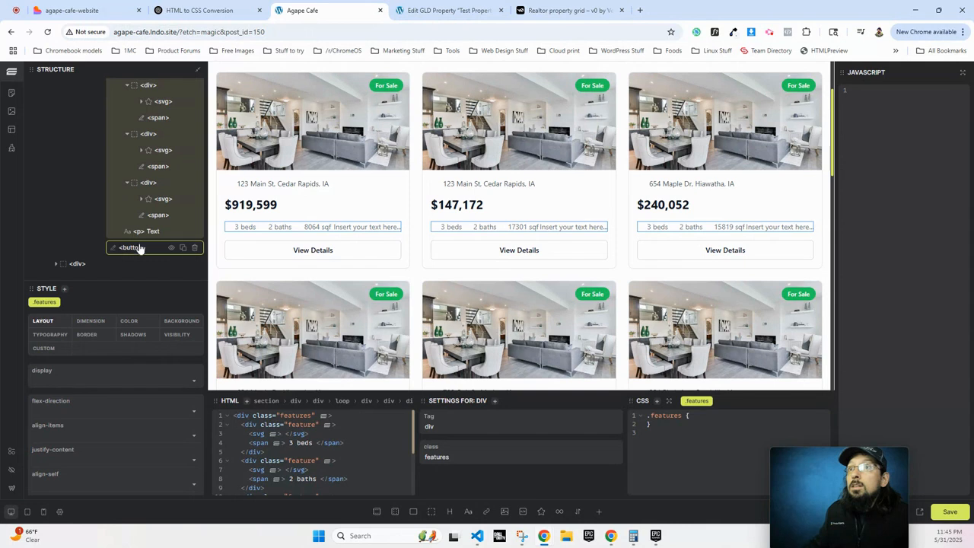
{"action": "left_click_drag", "start_coordinate": [145, 231], "coordinate": [112, 245]}
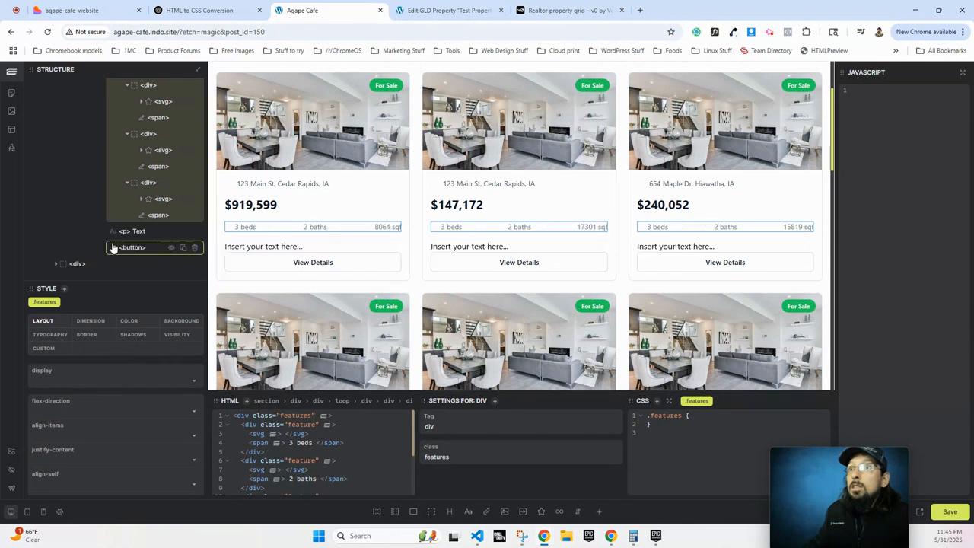
{"action": "left_click", "coordinate": [268, 246]}
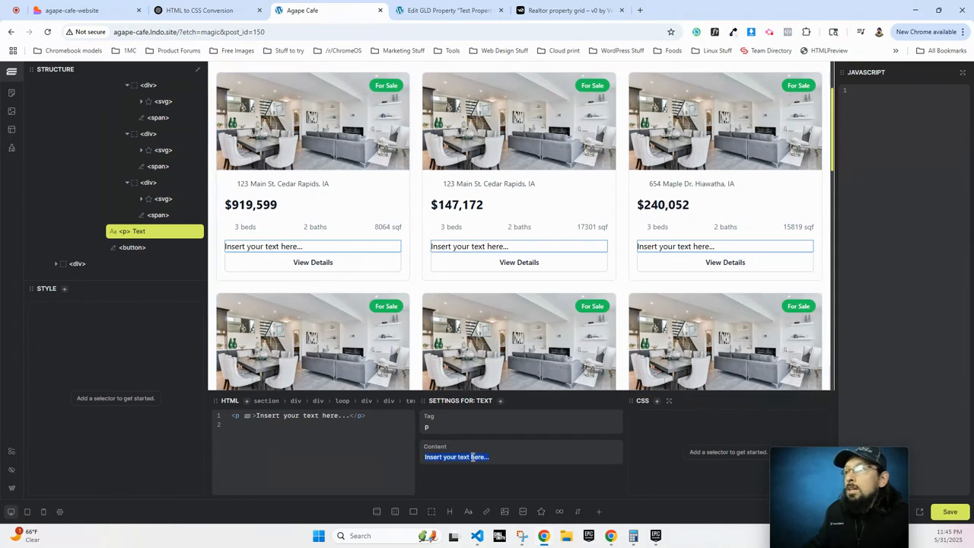
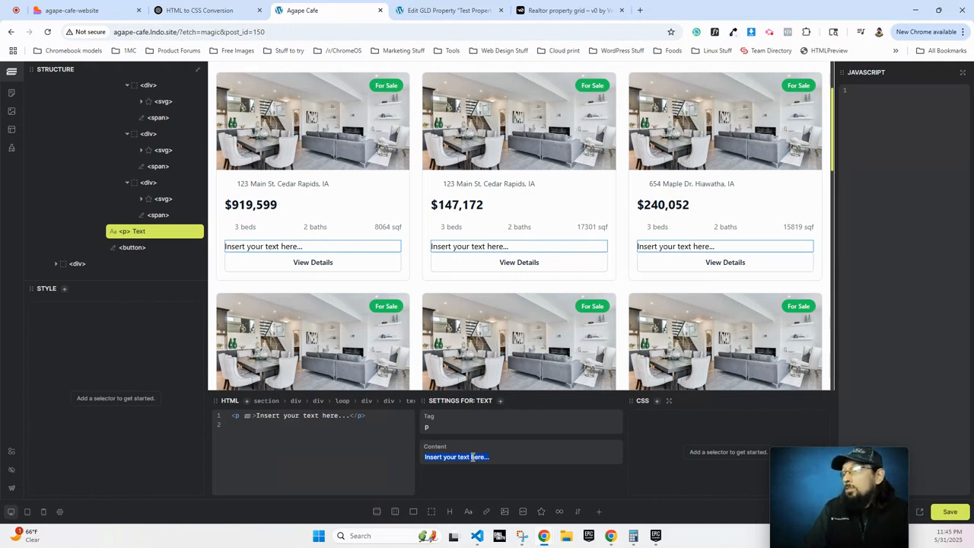
Set the card paragraph's content to {property.content} and check the looped property cards.
{"action": "type", "text": "{"}
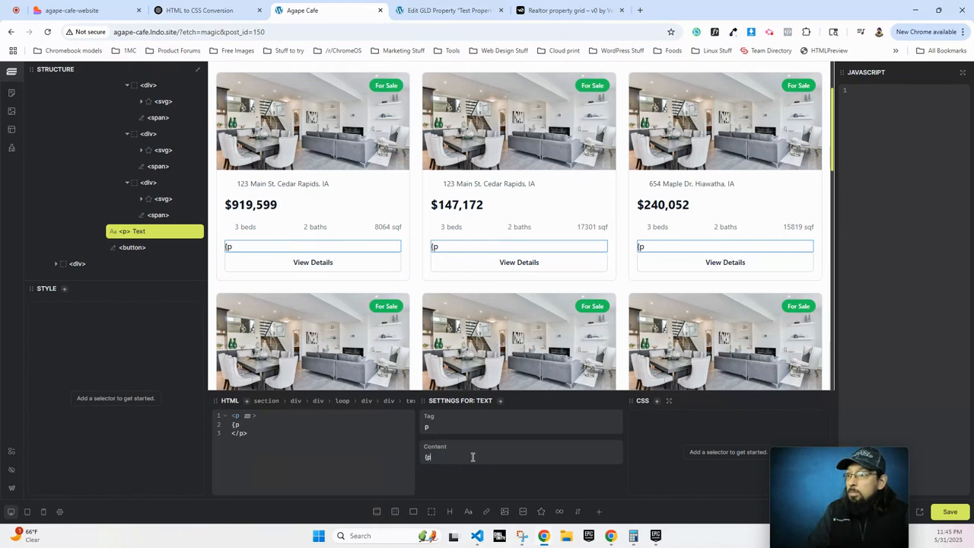
{"action": "type", "text": "property.content}"}
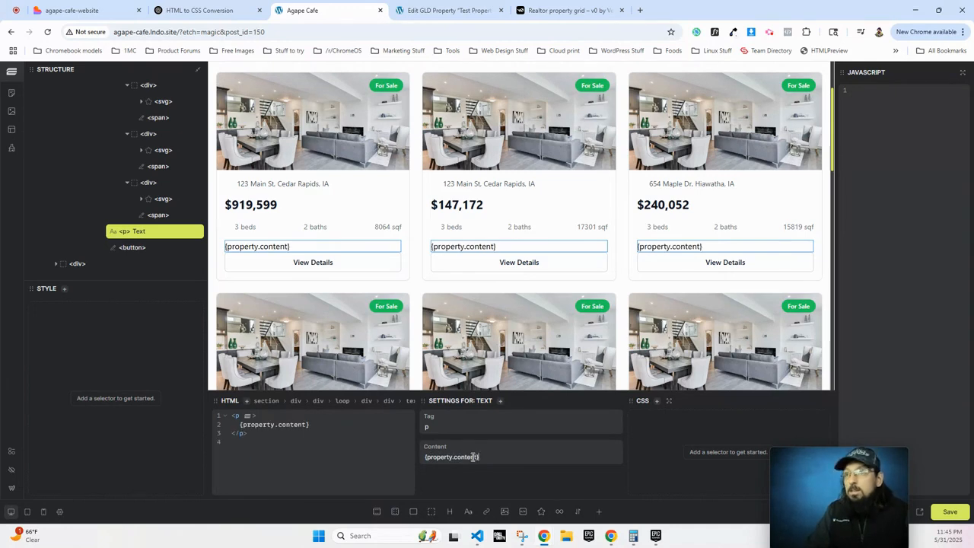
{"action": "left_click", "coordinate": [314, 227]}
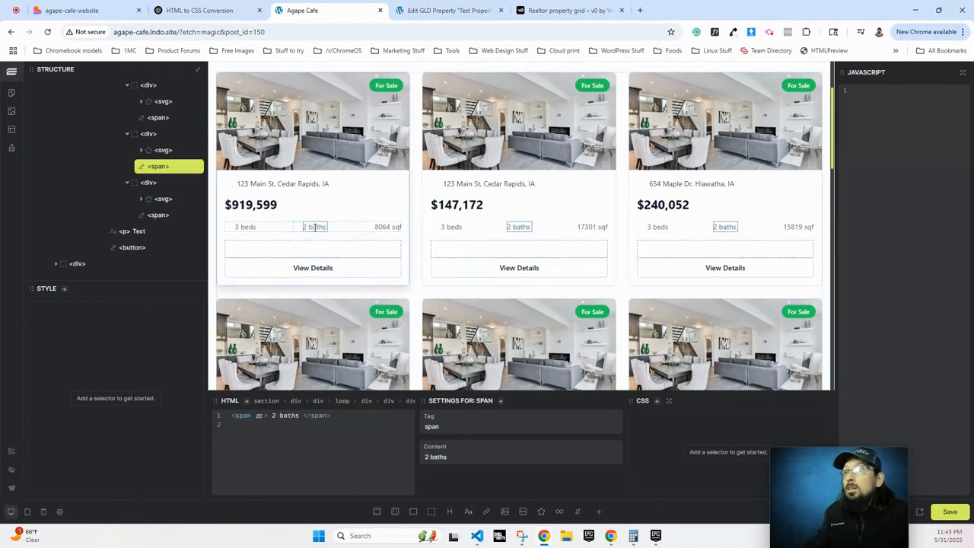
{"action": "left_click", "coordinate": [291, 253]}
{"action": "scroll", "coordinate": [293, 251], "scroll_direction": "down", "scroll_amount": 3}
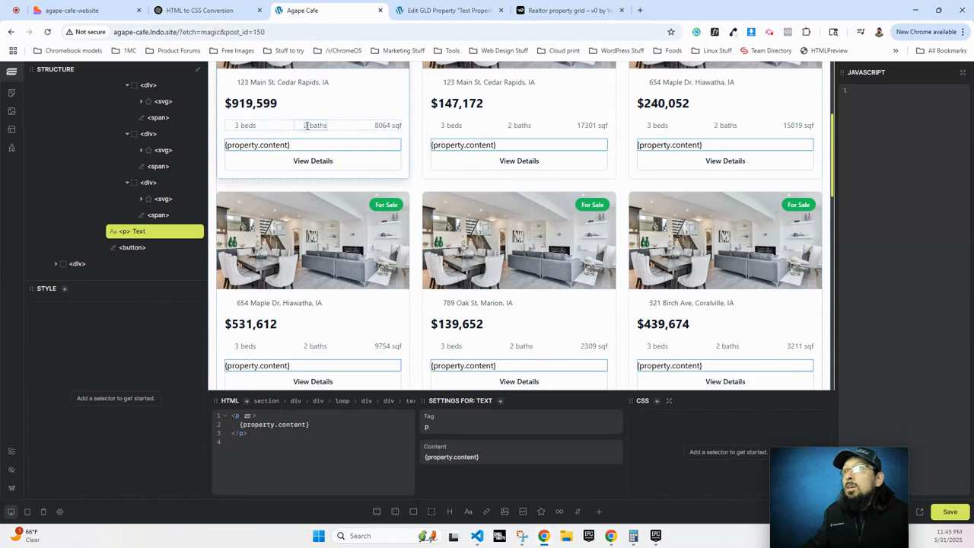
{"action": "left_click", "coordinate": [307, 125]}
{"action": "scroll", "coordinate": [456, 251], "scroll_direction": "down", "scroll_amount": 7}
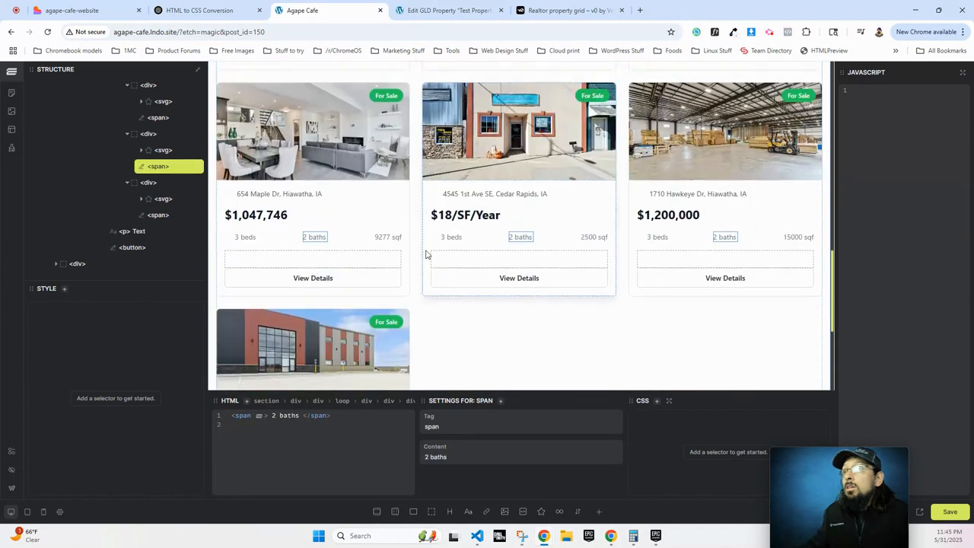
{"action": "scroll", "coordinate": [324, 212], "scroll_direction": "down", "scroll_amount": 3}
{"action": "scroll", "coordinate": [331, 213], "scroll_direction": "up", "scroll_amount": 2}
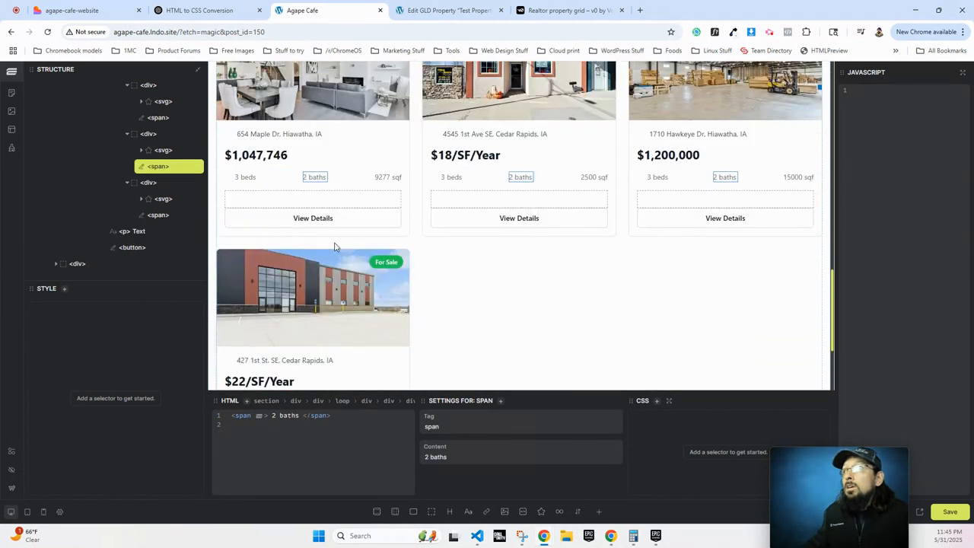
{"action": "scroll", "coordinate": [335, 245], "scroll_direction": "up", "scroll_amount": 3}
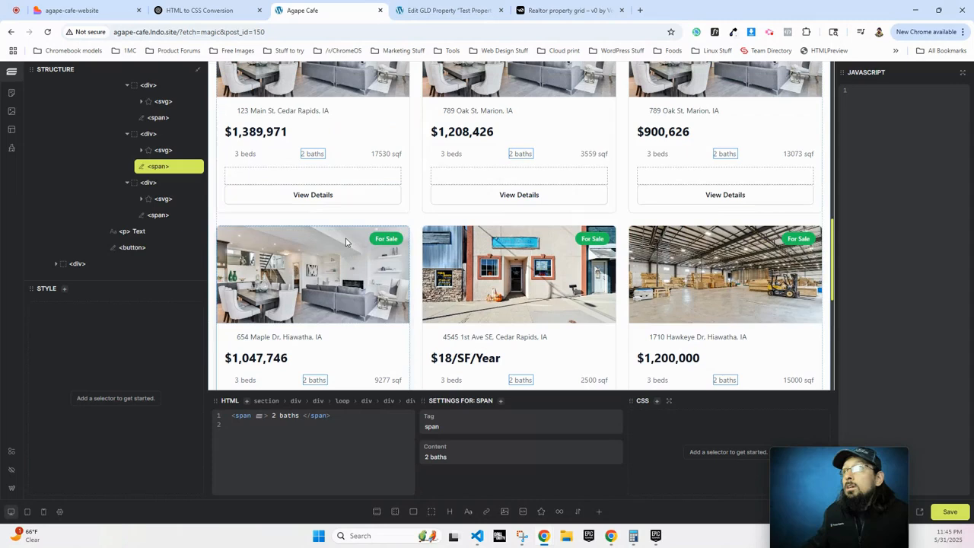
{"action": "left_click", "coordinate": [278, 176]}
{"action": "type", "text": "the_content}"}
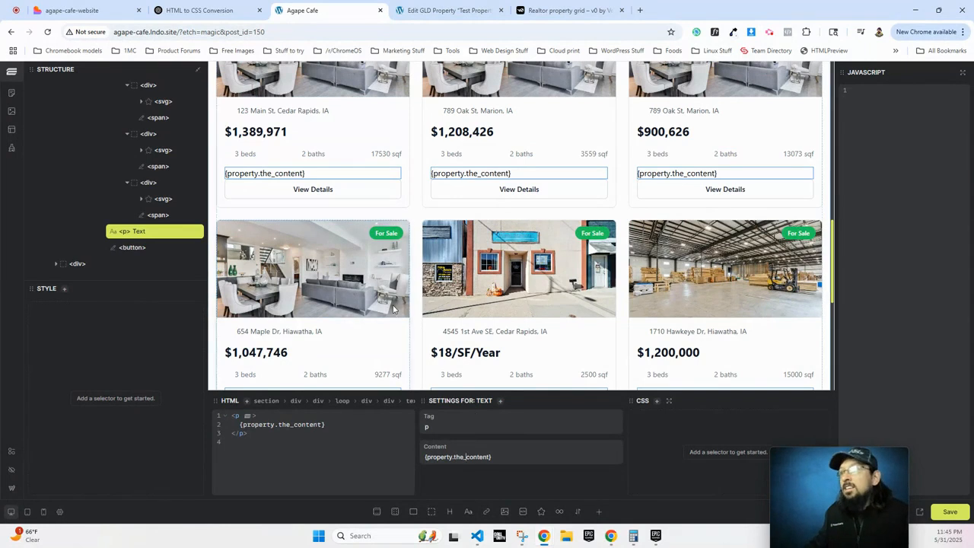
{"action": "left_click", "coordinate": [314, 154]}
{"action": "scroll", "coordinate": [395, 310], "scroll_direction": "down", "scroll_amount": 1}
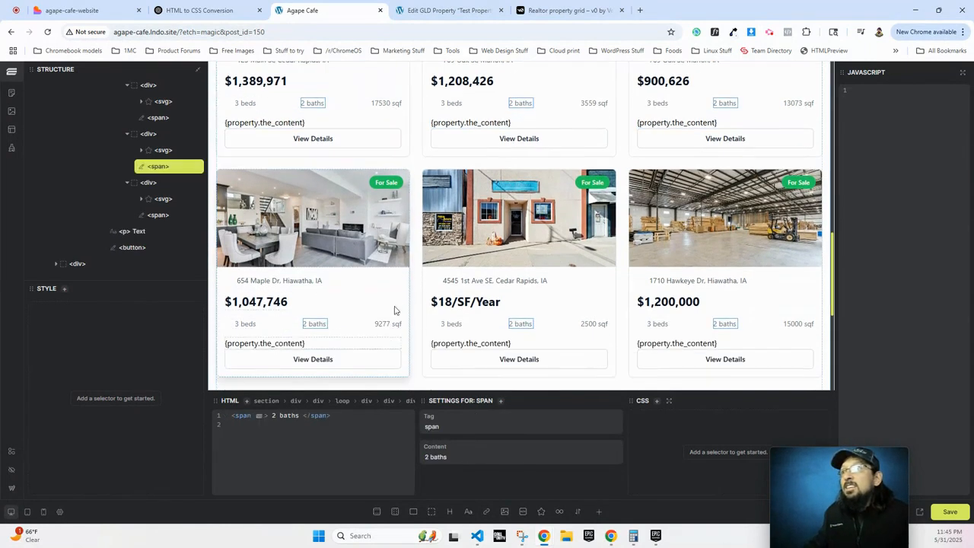
{"action": "left_click", "coordinate": [459, 103]}
{"action": "left_click", "coordinate": [522, 103]}
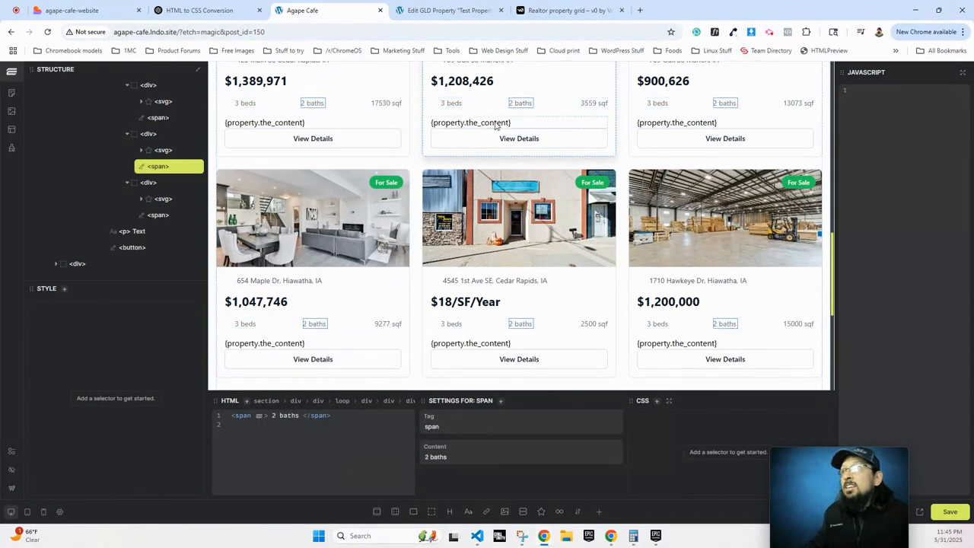
{"action": "scroll", "coordinate": [454, 300], "scroll_direction": "down", "scroll_amount": 3}
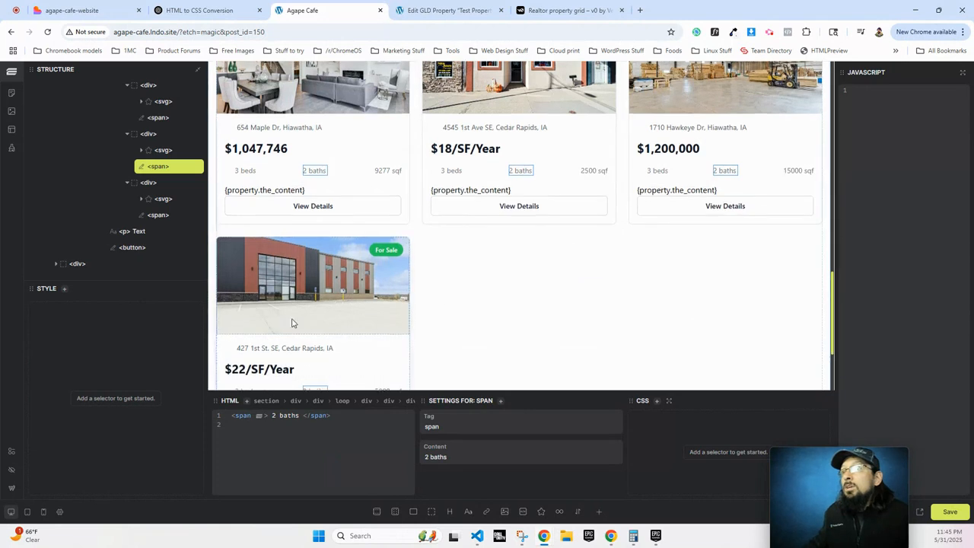
{"action": "scroll", "coordinate": [289, 325], "scroll_direction": "down", "scroll_amount": 3}
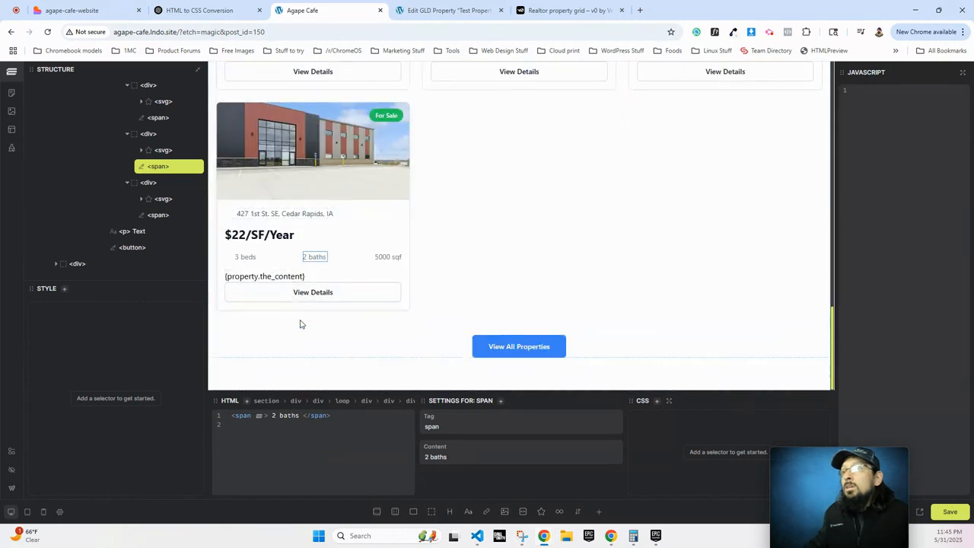
{"action": "left_click", "coordinate": [264, 276]}
{"action": "key", "text": "BackSpace"}
{"action": "key", "text": "BackSpace"}
{"action": "key", "text": "BackSpace"}
{"action": "key", "text": "BackSpace"}
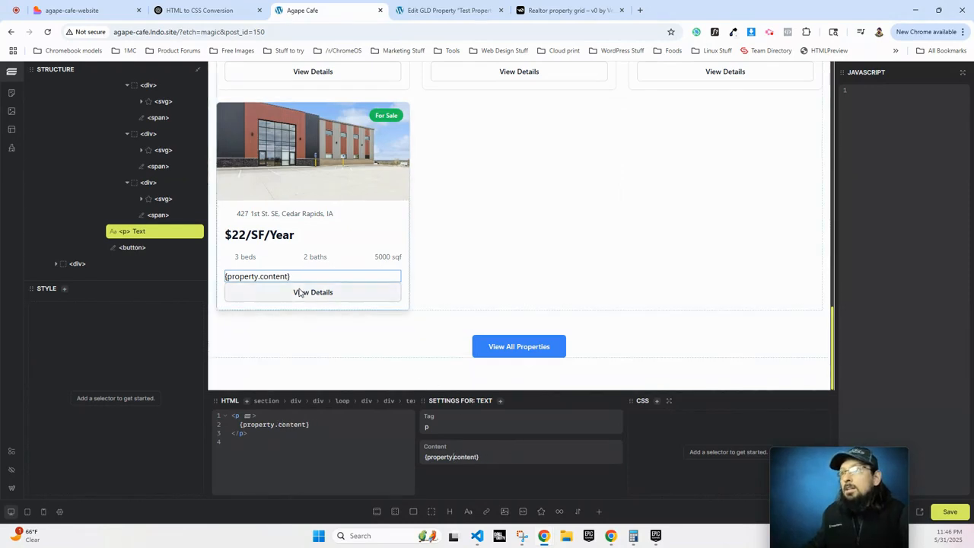
{"action": "left_click", "coordinate": [301, 292]}
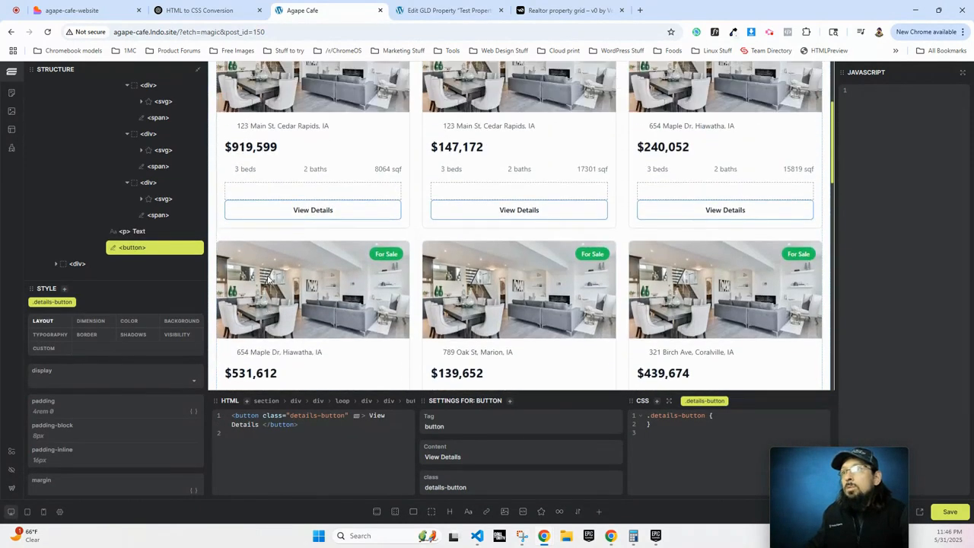
{"action": "scroll", "coordinate": [267, 279], "scroll_direction": "up", "scroll_amount": 3}
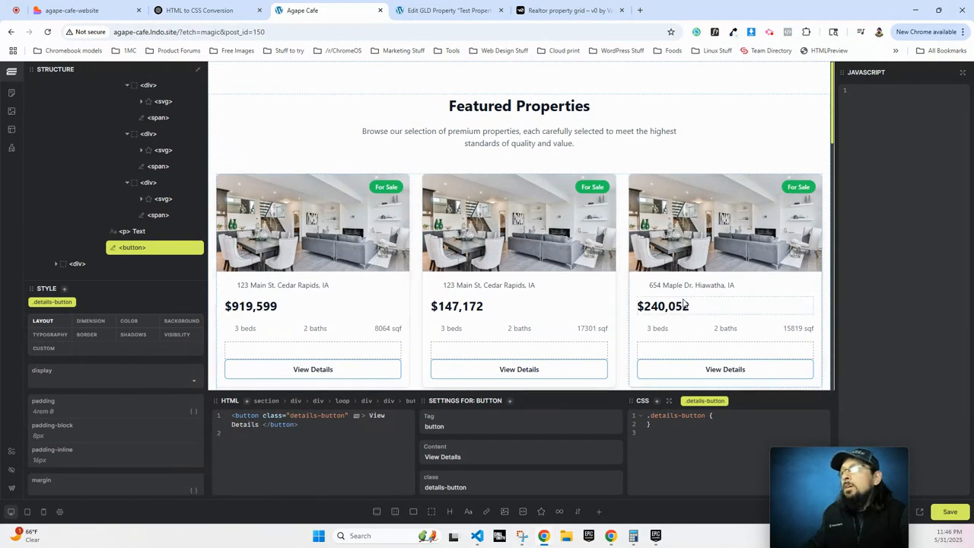
Select the sentence 'This property is lit' in Test Property 1's editor.
{"action": "scroll", "coordinate": [429, 100], "scroll_direction": "down", "scroll_amount": 3}
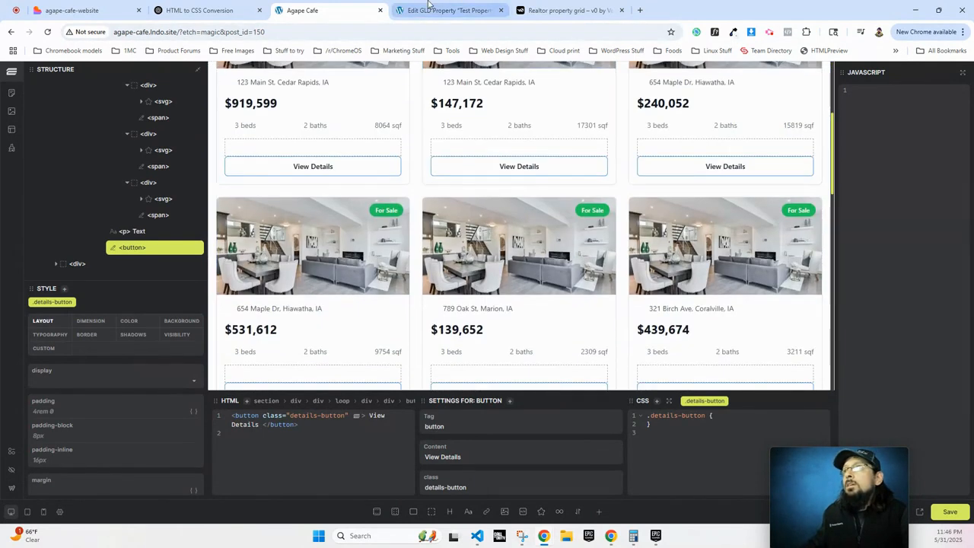
{"action": "left_click", "coordinate": [441, 10]}
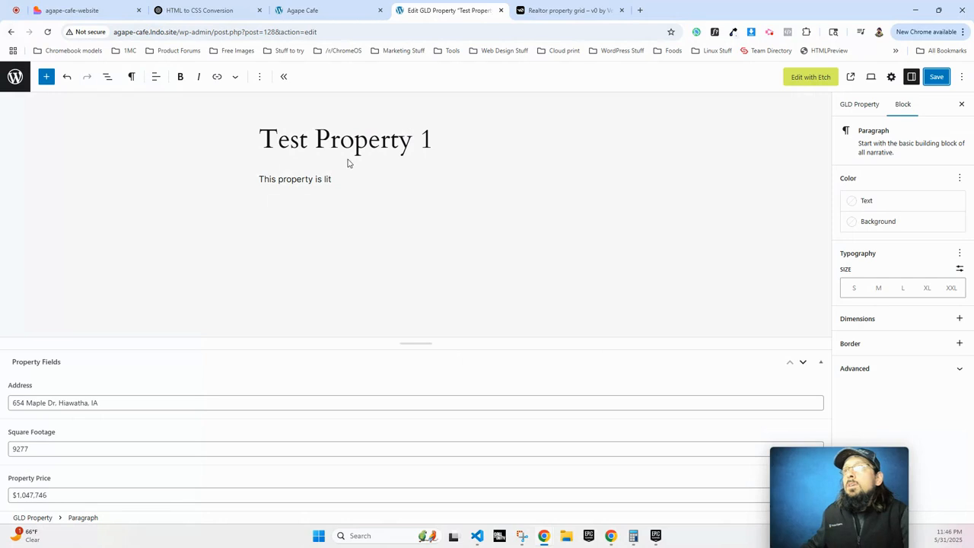
{"action": "triple_click", "coordinate": [290, 179]}
{"action": "key", "text": "ctrl+c"}
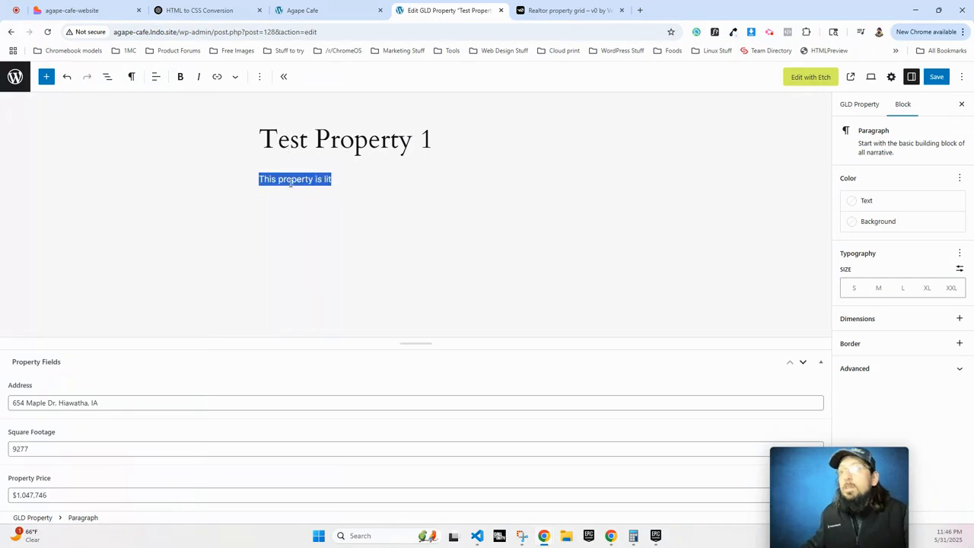
Paste the sentence into Modern Office Space's empty paragraph and save the property.
{"action": "left_click", "coordinate": [15, 76]}
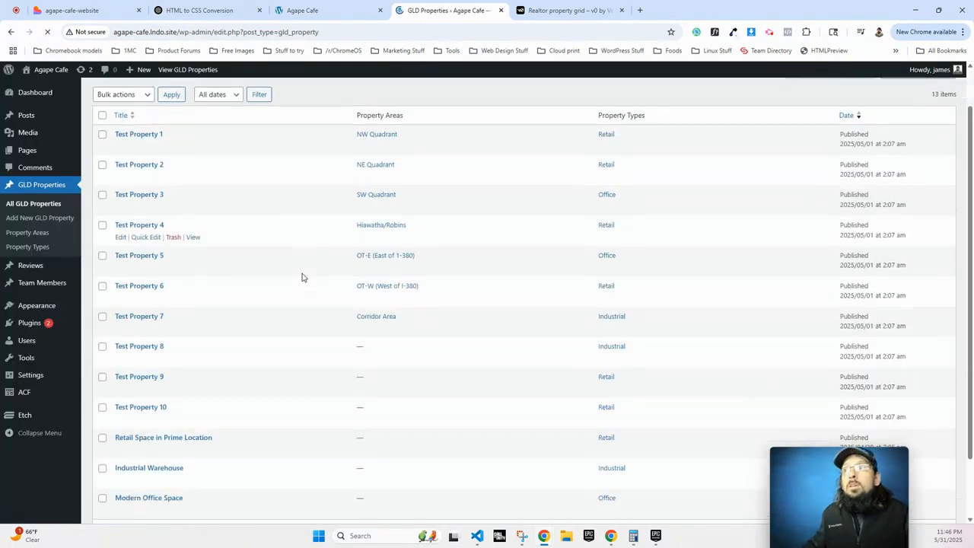
{"action": "scroll", "coordinate": [166, 432], "scroll_direction": "down", "scroll_amount": 1}
{"action": "left_click", "coordinate": [155, 429]}
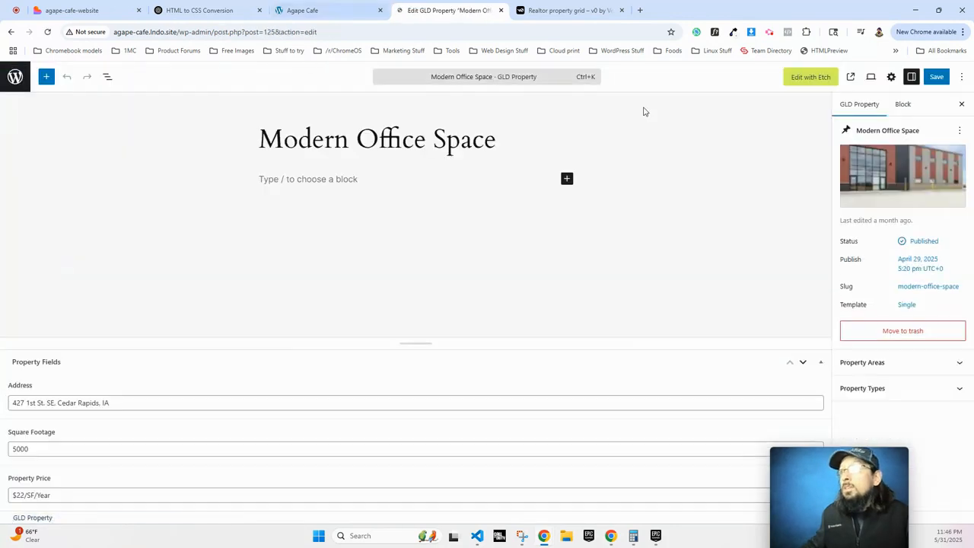
{"action": "left_click", "coordinate": [289, 176]}
{"action": "key", "text": "ctrl+v"}
{"action": "left_click", "coordinate": [946, 78]}
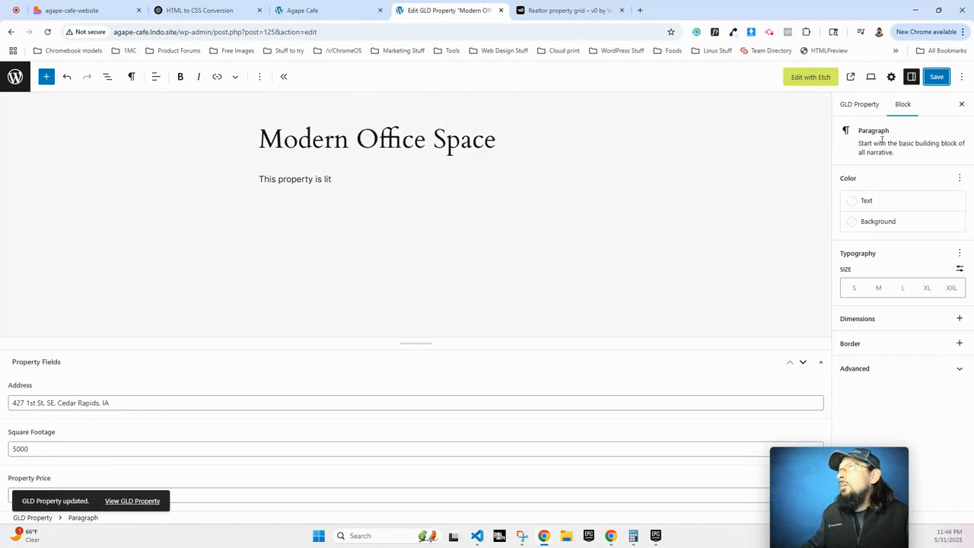
{"action": "left_click", "coordinate": [534, 200]}
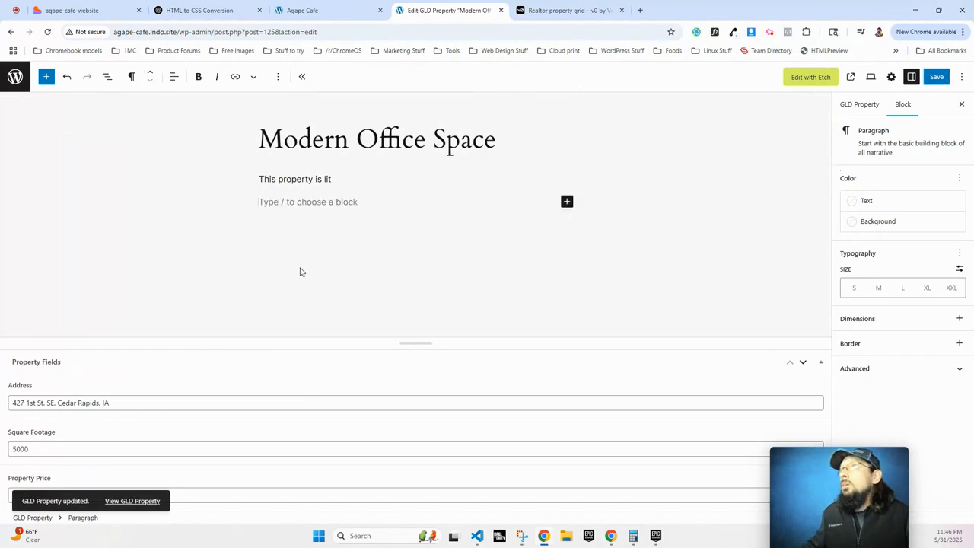
{"action": "left_click", "coordinate": [855, 106]}
{"action": "left_click", "coordinate": [306, 10]}
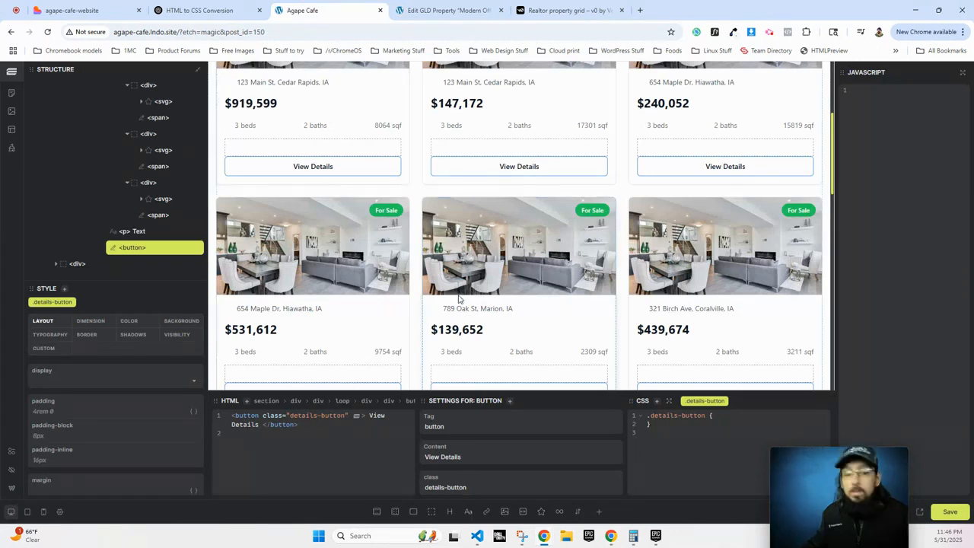
Save and reload the Etch page, confirming a card now shows 'This property is lit'.
{"action": "left_click", "coordinate": [951, 515]}
{"action": "key", "text": "ctrl+r"}
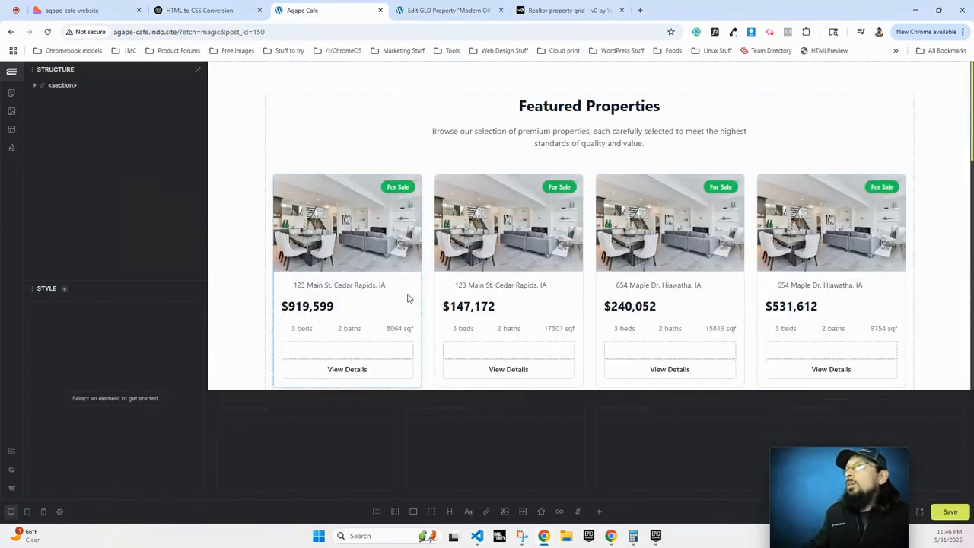
{"action": "scroll", "coordinate": [407, 299], "scroll_direction": "down", "scroll_amount": 9}
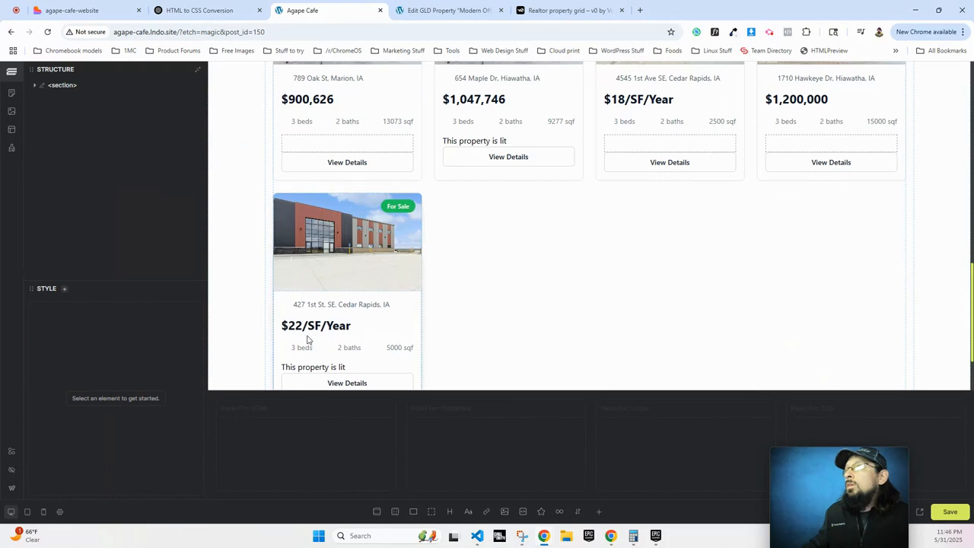
{"action": "scroll", "coordinate": [308, 340], "scroll_direction": "down", "scroll_amount": 1}
{"action": "left_click", "coordinate": [333, 318]}
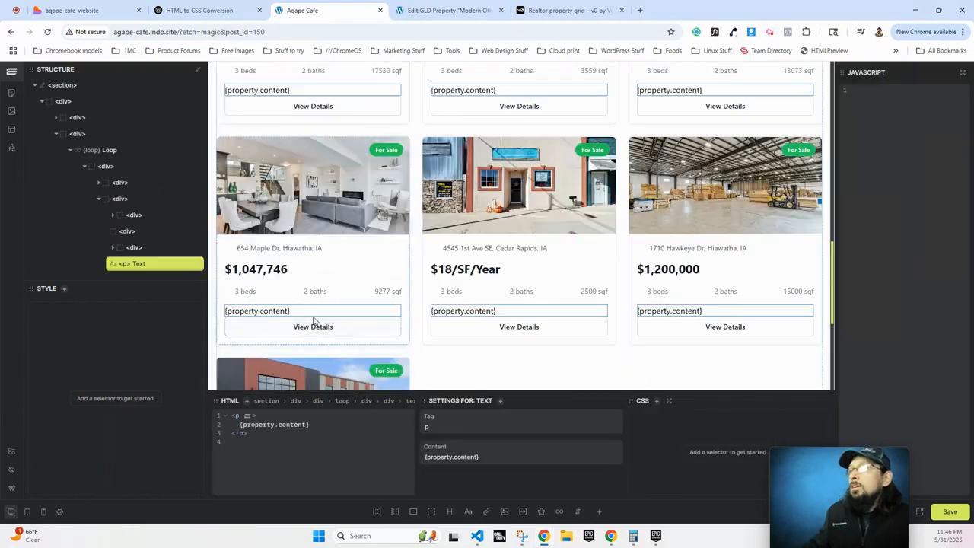
Check the remaining cards' description paragraphs, including the last card.
{"action": "scroll", "coordinate": [397, 290], "scroll_direction": "down", "scroll_amount": 2}
{"action": "scroll", "coordinate": [387, 289], "scroll_direction": "up", "scroll_amount": 2}
{"action": "left_click", "coordinate": [530, 335]}
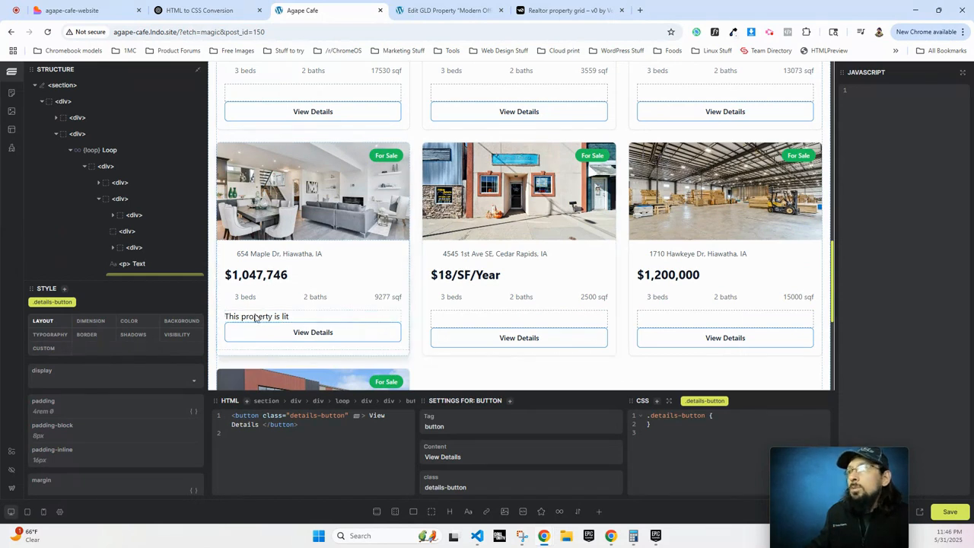
{"action": "scroll", "coordinate": [256, 318], "scroll_direction": "down", "scroll_amount": 3}
{"action": "left_click", "coordinate": [270, 286]}
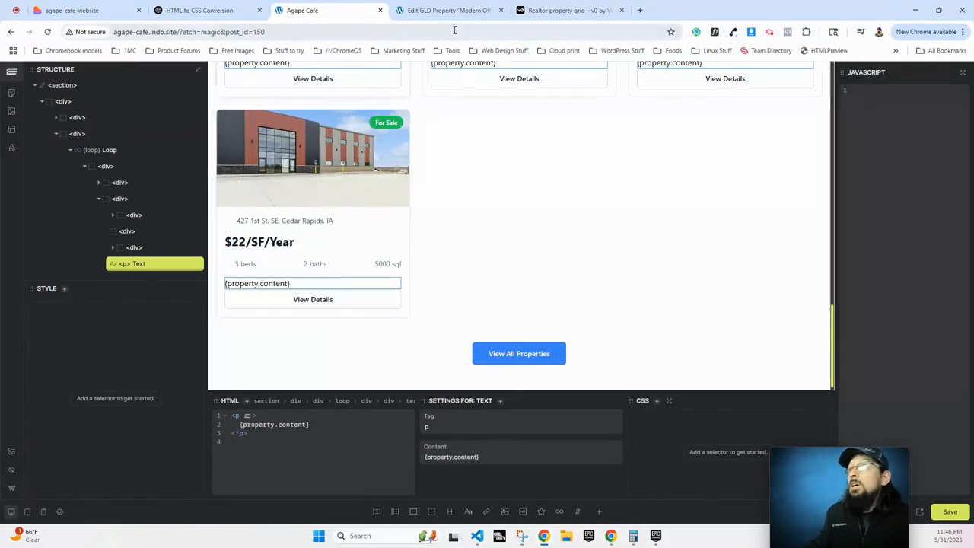
{"action": "key", "text": "ctrl+Tab"}
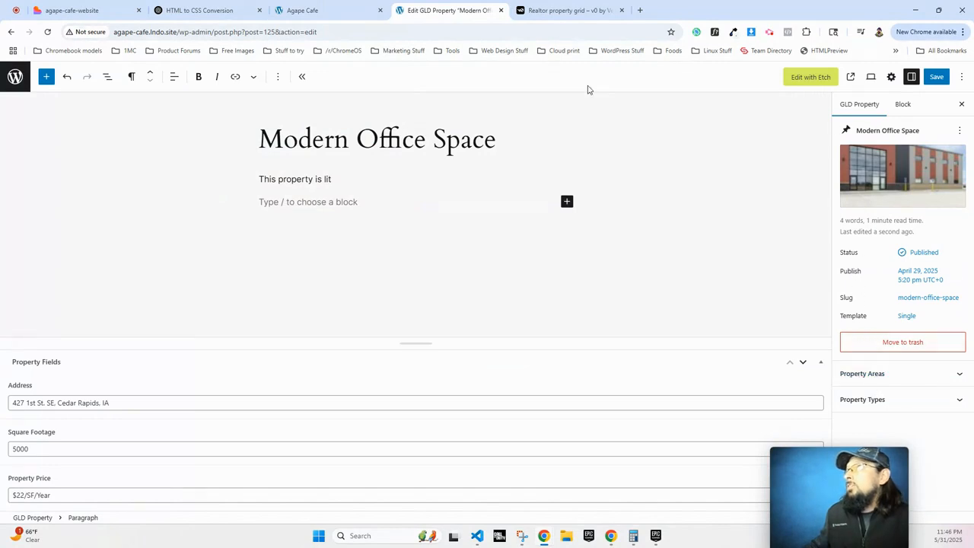
Change the card paragraph's binding from {property.content} to {property.excerpt}.
{"action": "left_click", "coordinate": [312, 10]}
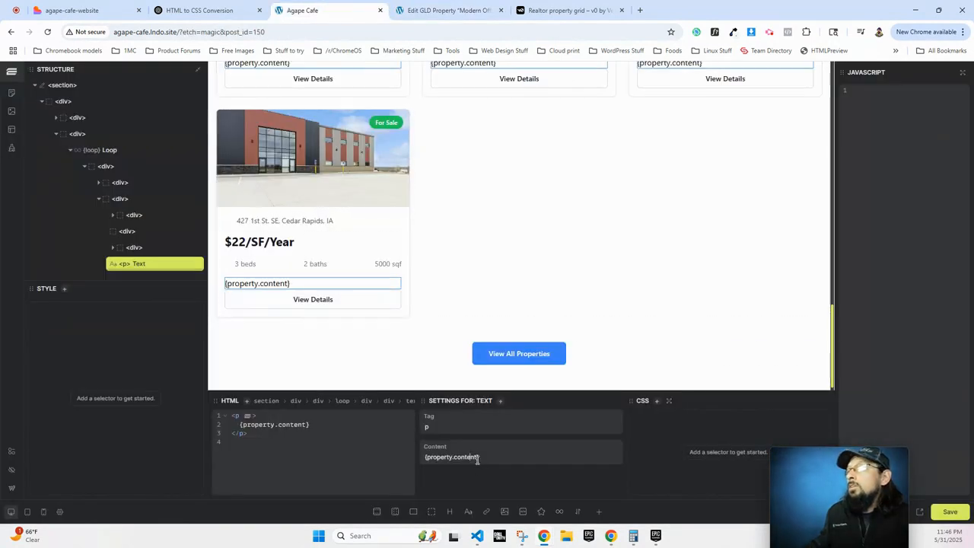
{"action": "key", "text": "BackSpace"}
{"action": "key", "text": "BackSpace"}
{"action": "type", "text": "excerpt"}
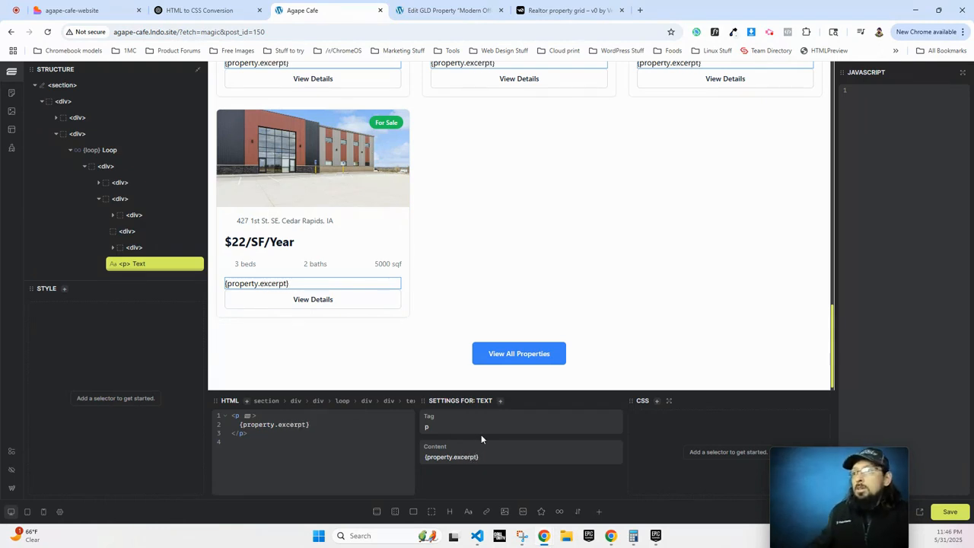
{"action": "left_click", "coordinate": [330, 363]}
Save and reload the Etch page, finding the excerpt paragraph renders blank on the cards.
{"action": "left_click", "coordinate": [318, 305]}
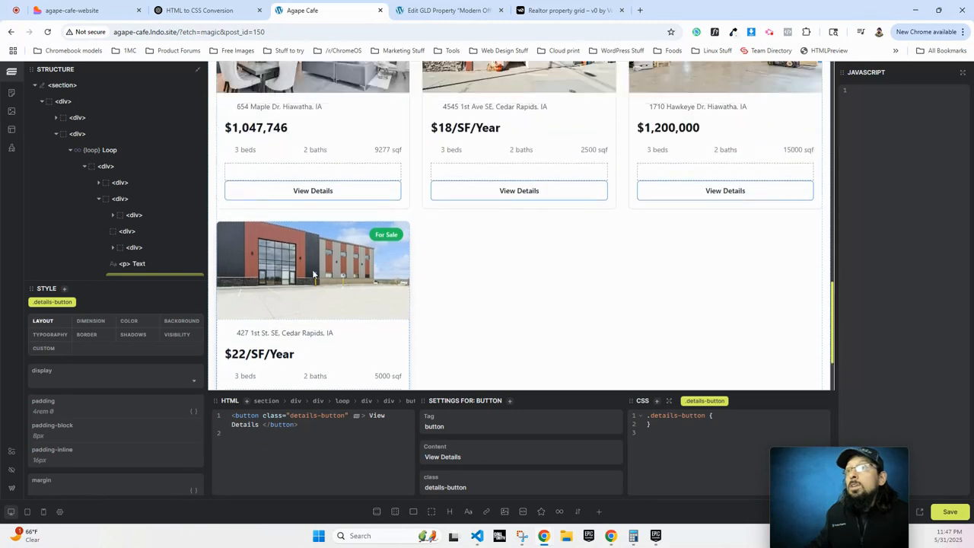
{"action": "left_click", "coordinate": [950, 511]}
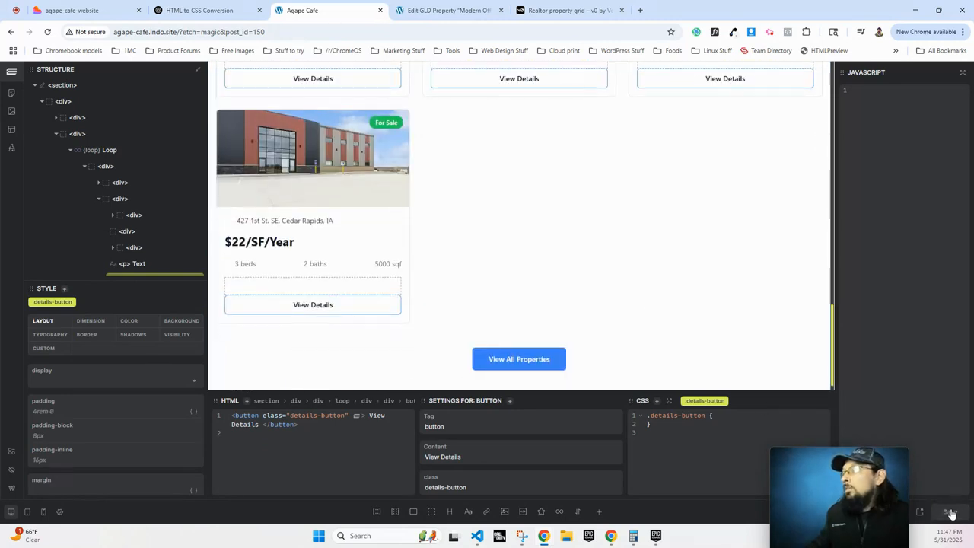
{"action": "left_click", "coordinate": [47, 32]}
{"action": "scroll", "coordinate": [273, 333], "scroll_direction": "down", "scroll_amount": 6}
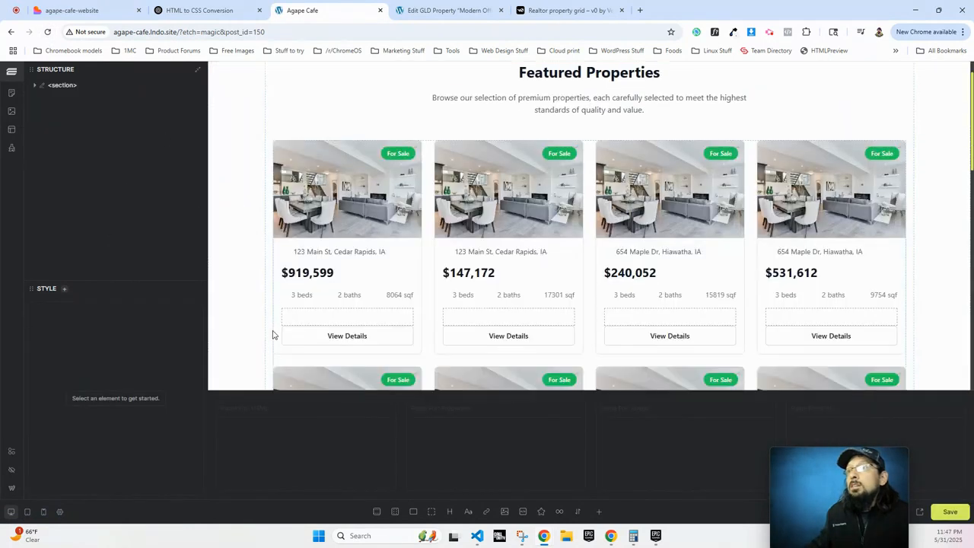
{"action": "scroll", "coordinate": [294, 301], "scroll_direction": "down", "scroll_amount": 2}
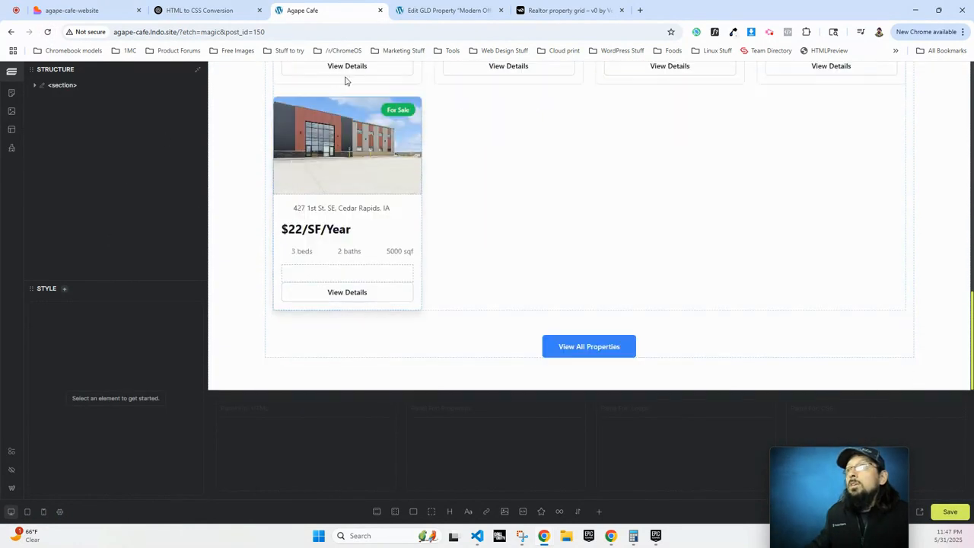
{"action": "left_click", "coordinate": [311, 274]}
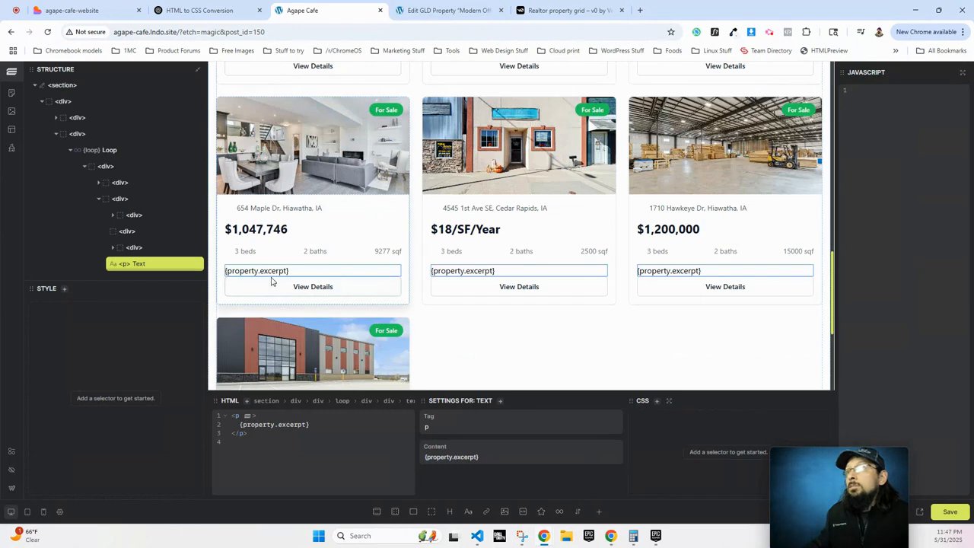
{"action": "left_click", "coordinate": [449, 10]}
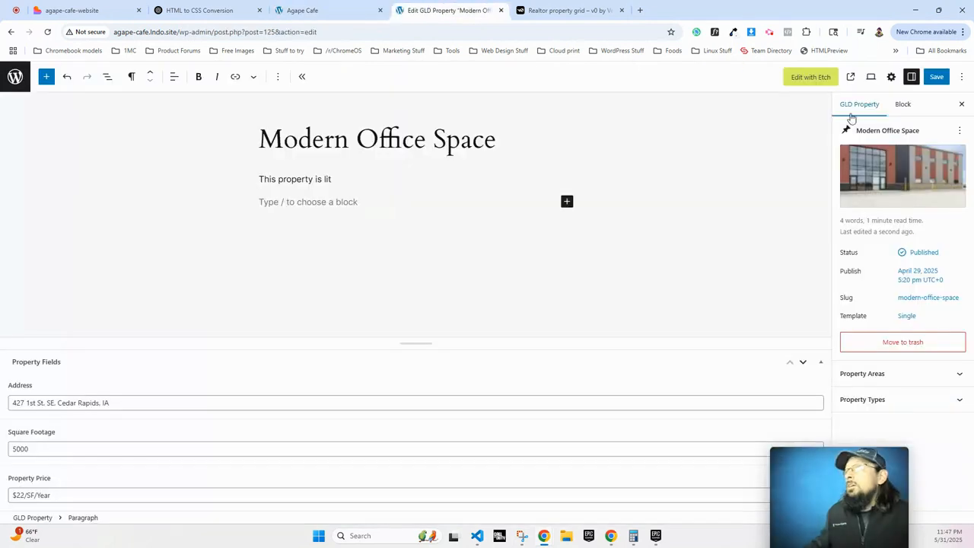
Leave the Modern Office Space editor for the WordPress admin area.
{"action": "left_click", "coordinate": [18, 78]}
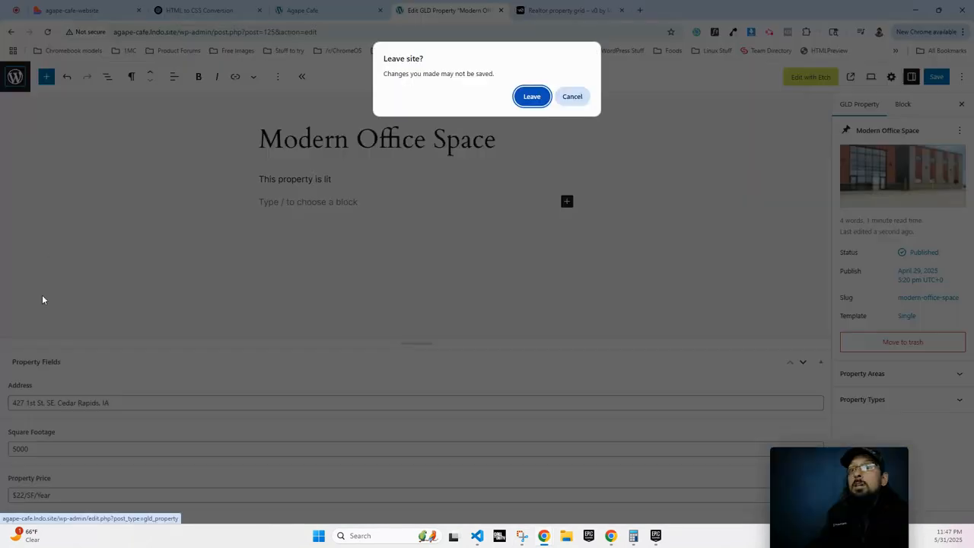
{"action": "left_click", "coordinate": [532, 97]}
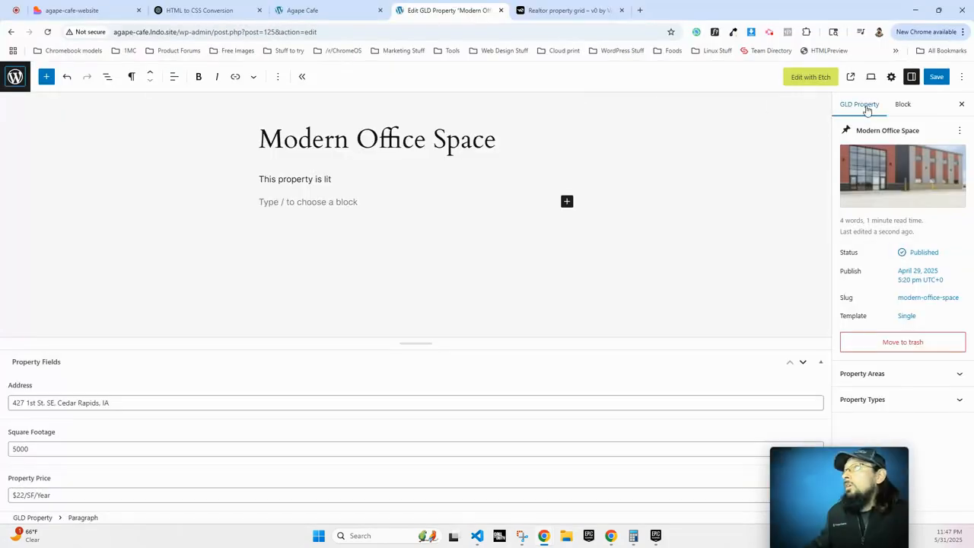
{"action": "left_click", "coordinate": [693, 267]}
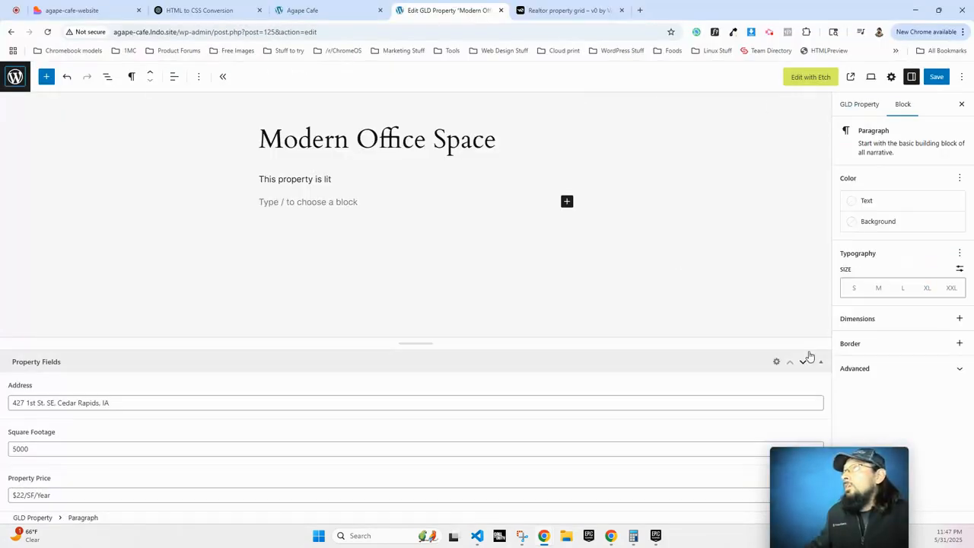
{"action": "left_click", "coordinate": [862, 104]}
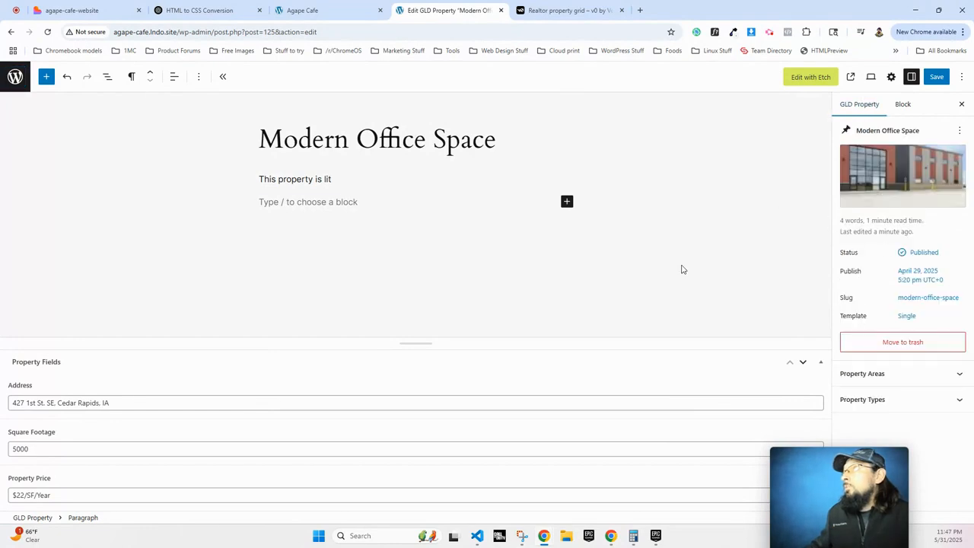
{"action": "left_click", "coordinate": [15, 76]}
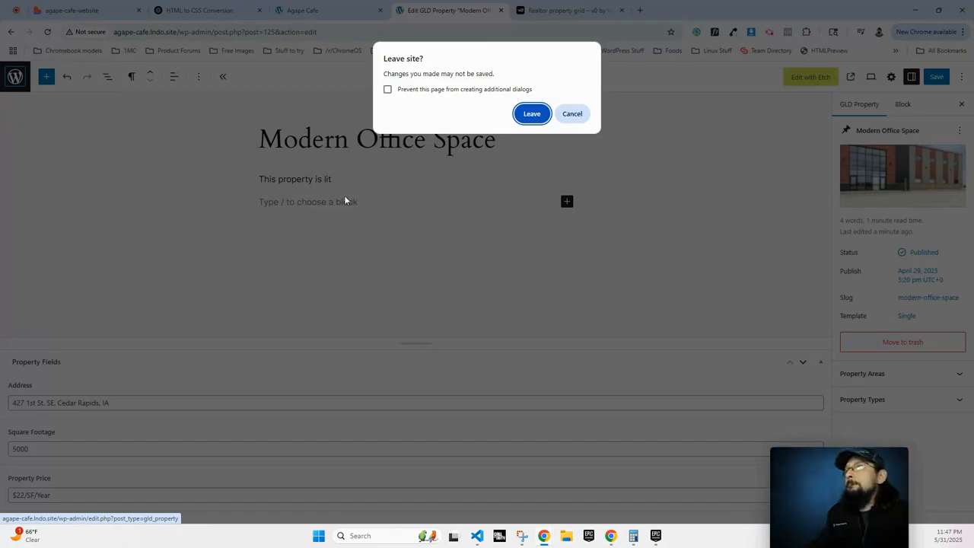
{"action": "left_click", "coordinate": [531, 113]}
Enable Excerpt support on the GLD Property post type in ACF and save it.
{"action": "mouse_move", "coordinate": [24, 392]}
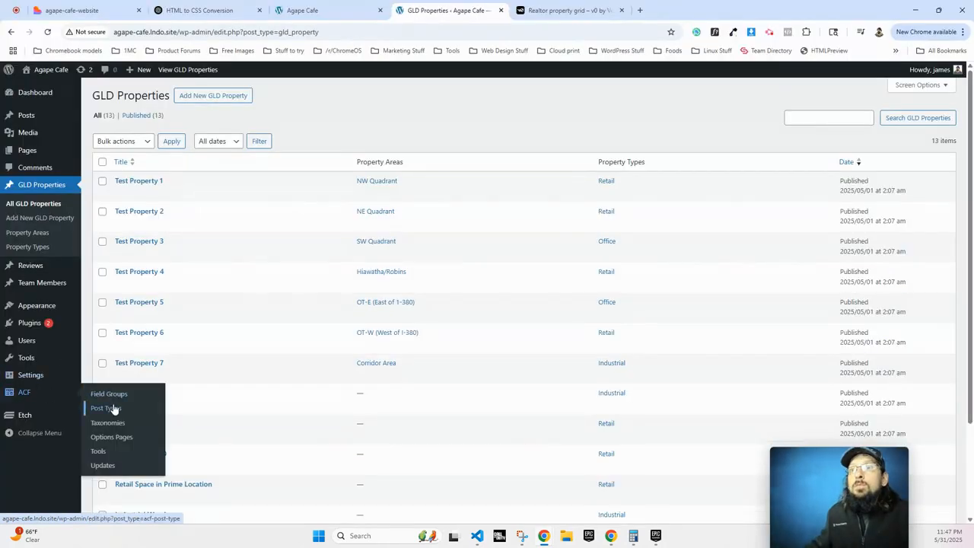
{"action": "left_click", "coordinate": [107, 408]}
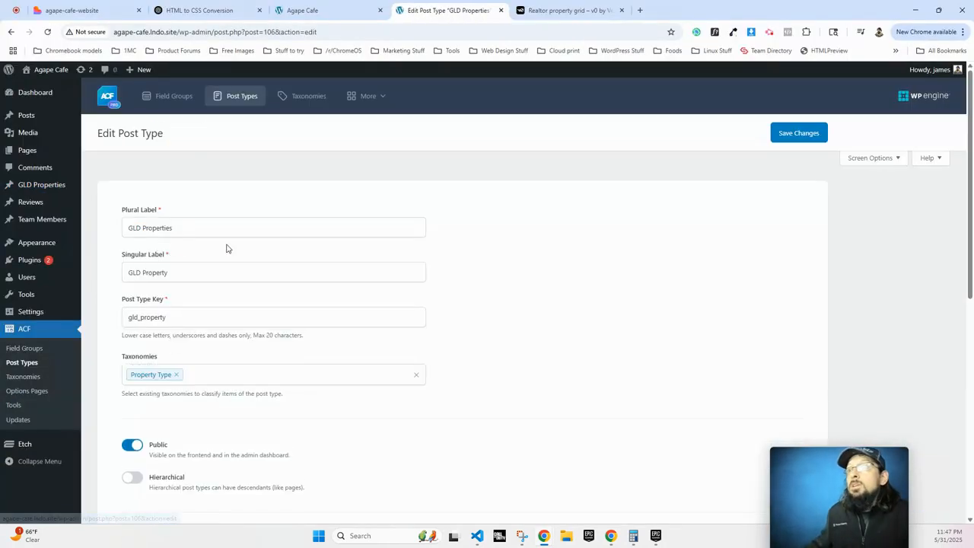
{"action": "scroll", "coordinate": [202, 404], "scroll_direction": "down", "scroll_amount": 5}
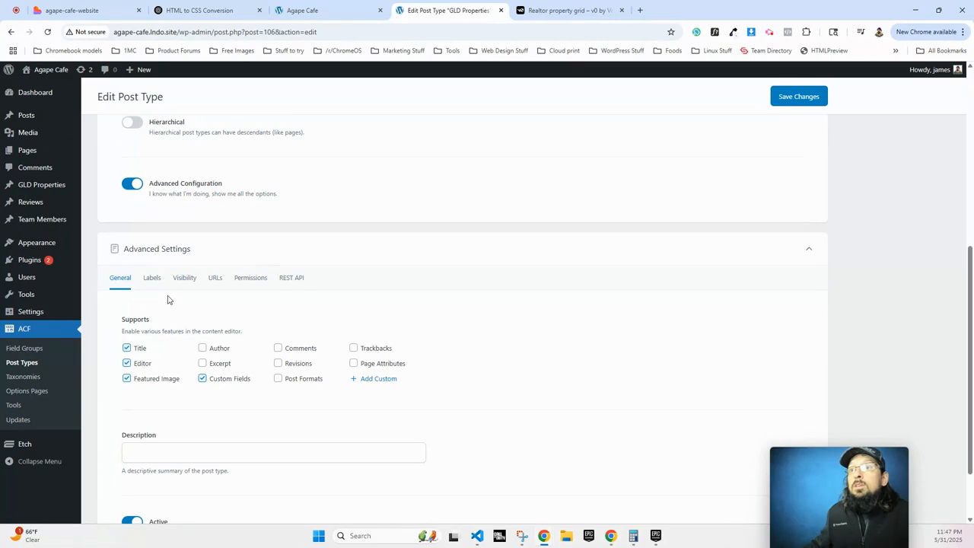
{"action": "left_click", "coordinate": [810, 97]}
Recheck the last card's excerpt text in the Etch grid.
{"action": "left_click", "coordinate": [298, 12]}
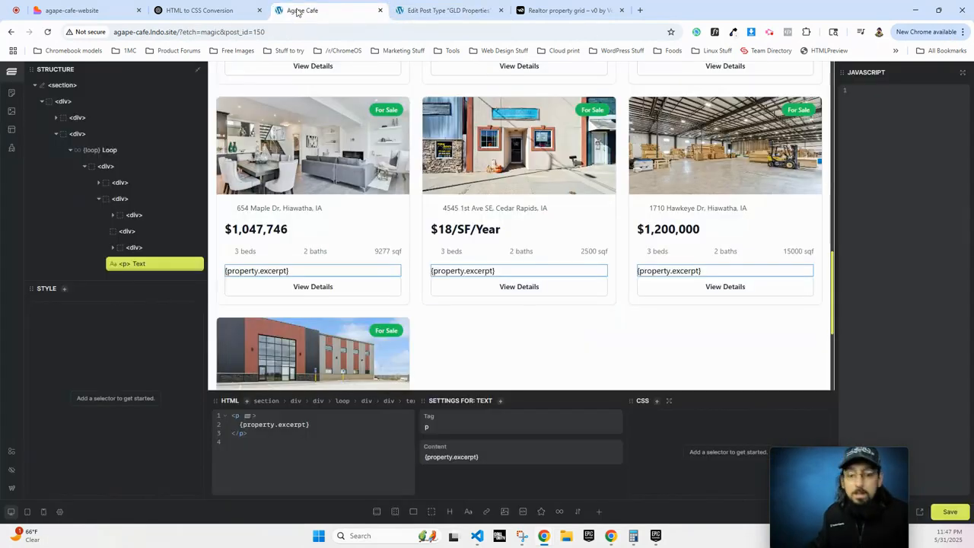
{"action": "scroll", "coordinate": [282, 315], "scroll_direction": "down", "scroll_amount": 10}
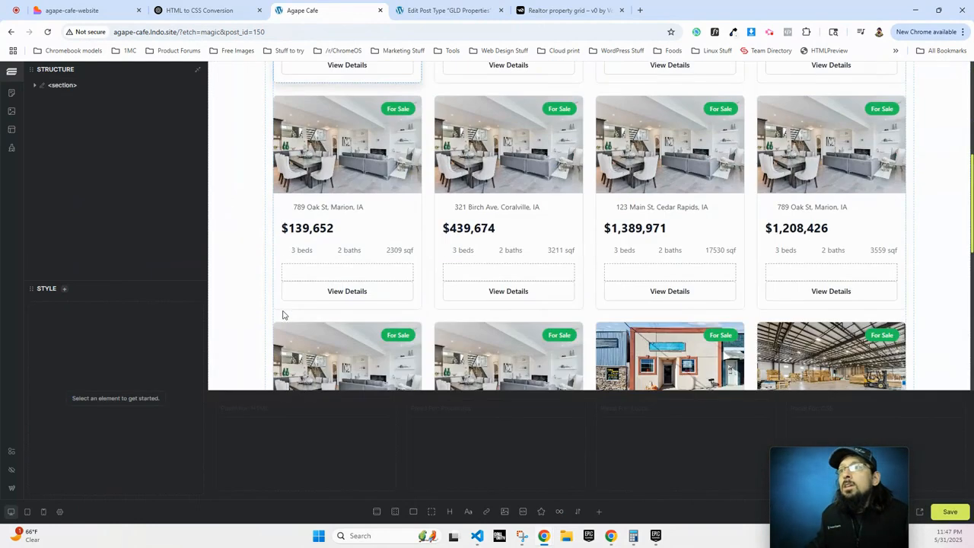
{"action": "scroll", "coordinate": [283, 314], "scroll_direction": "down", "scroll_amount": 3}
{"action": "left_click", "coordinate": [313, 275]}
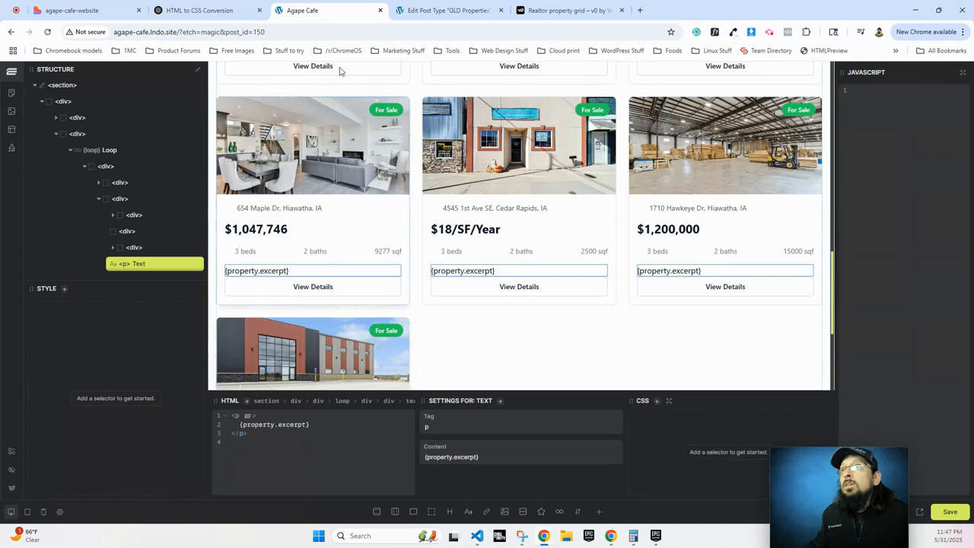
{"action": "left_click", "coordinate": [459, 10]}
Give Modern Office Space the excerpt 'Excerpt bro' in its post settings and save.
{"action": "left_click", "coordinate": [34, 185]}
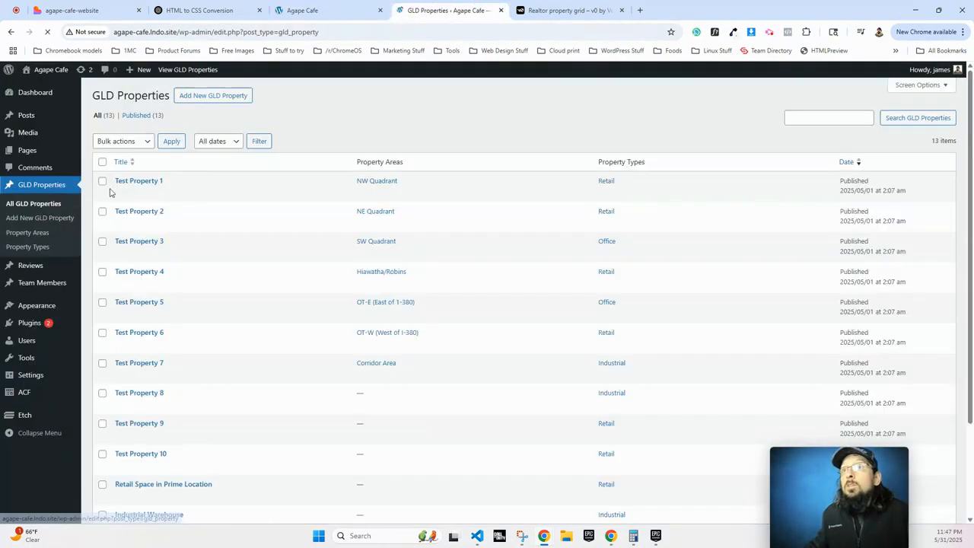
{"action": "scroll", "coordinate": [157, 342], "scroll_direction": "down", "scroll_amount": 3}
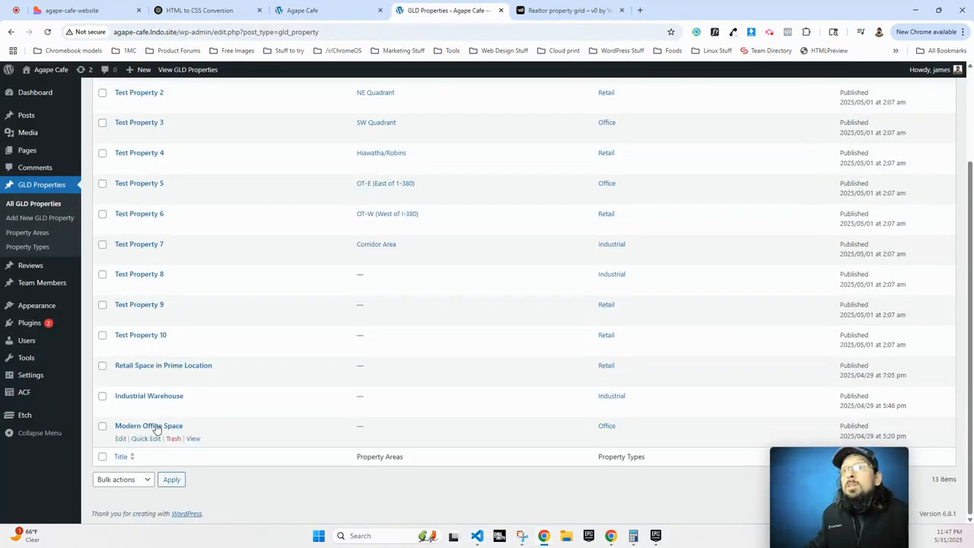
{"action": "left_click", "coordinate": [151, 426]}
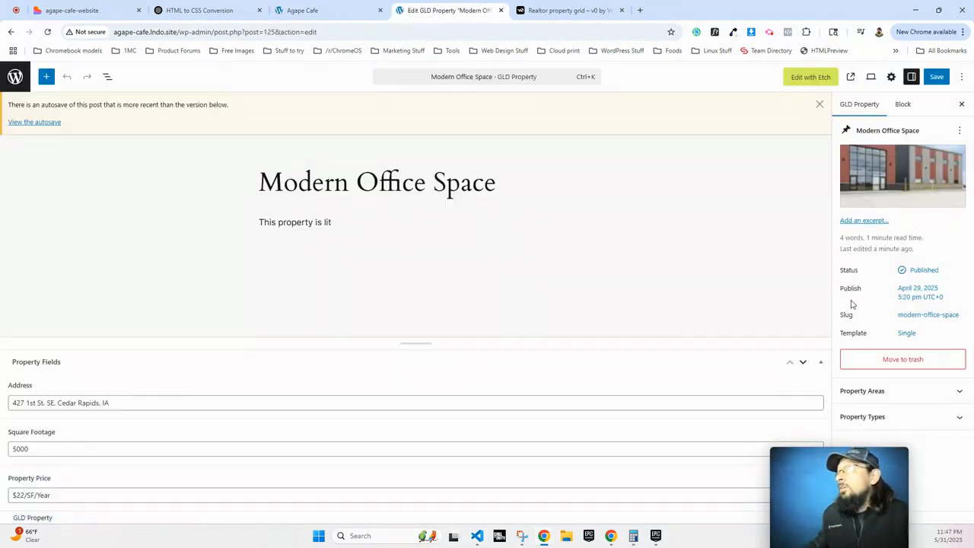
{"action": "left_click", "coordinate": [790, 272]}
{"action": "left_click", "coordinate": [801, 208]}
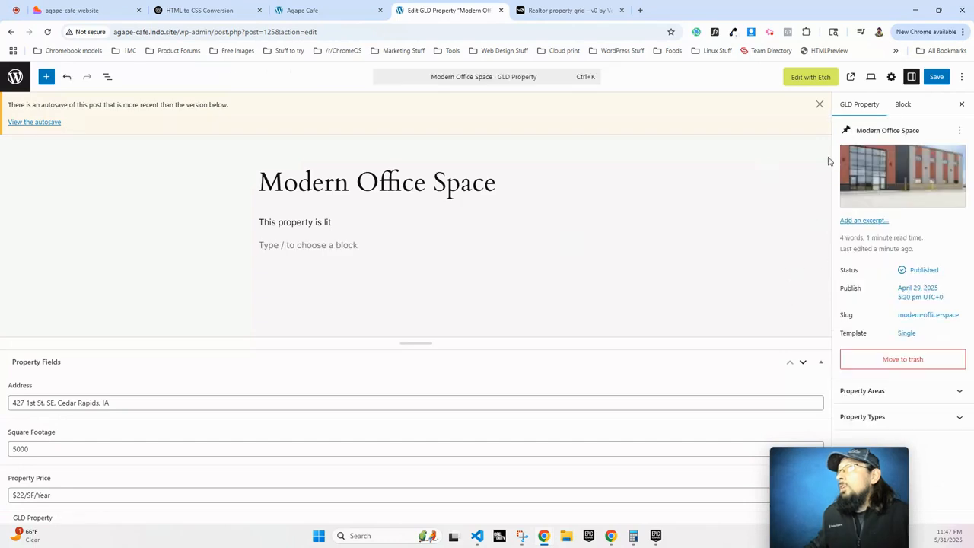
{"action": "left_click", "coordinate": [857, 220]}
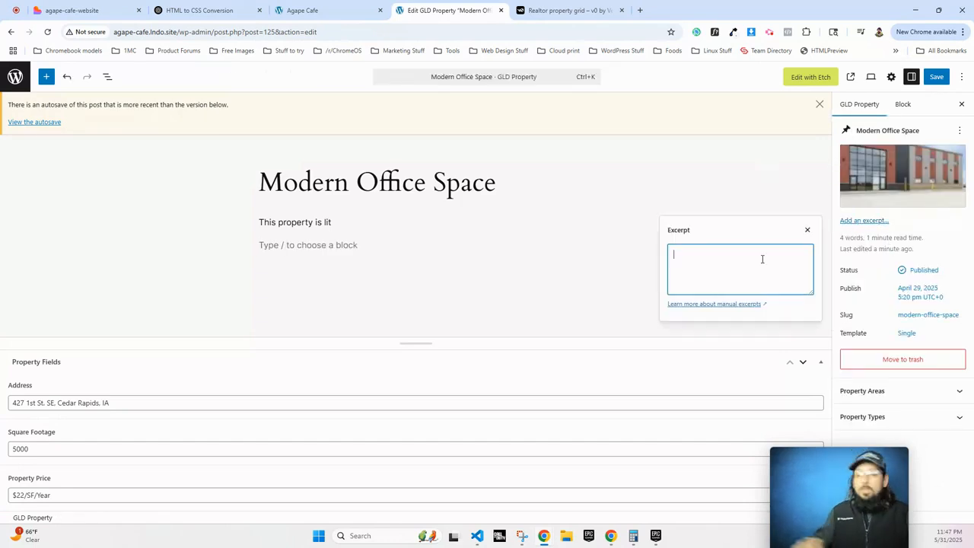
{"action": "type", "text": "xcerpt bro"}
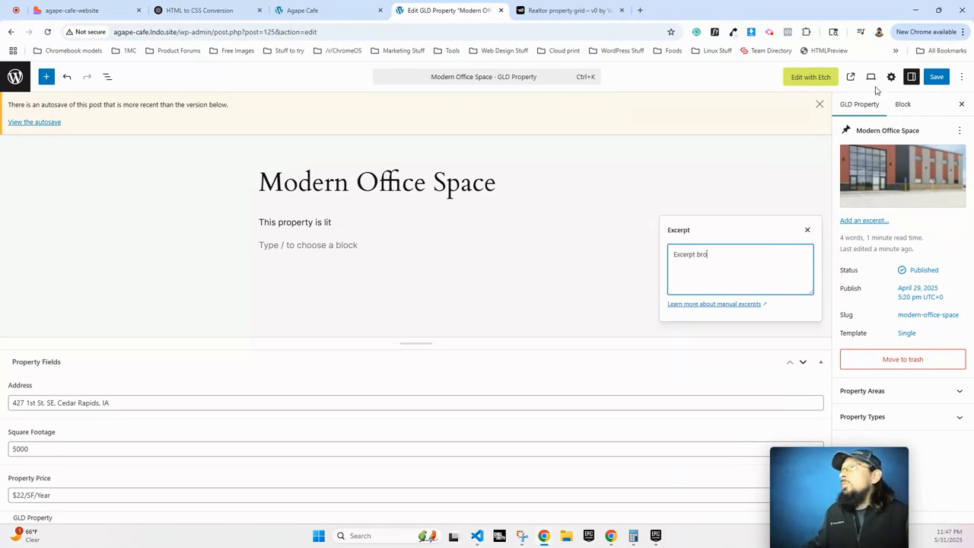
{"action": "left_click", "coordinate": [935, 77]}
{"action": "left_click", "coordinate": [330, 10]}
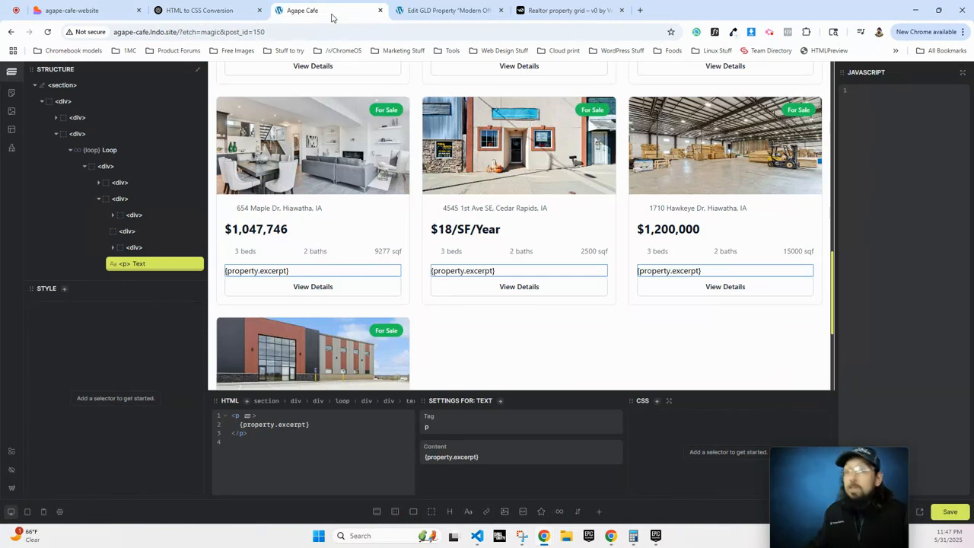
{"action": "scroll", "coordinate": [360, 294], "scroll_direction": "down", "scroll_amount": 5}
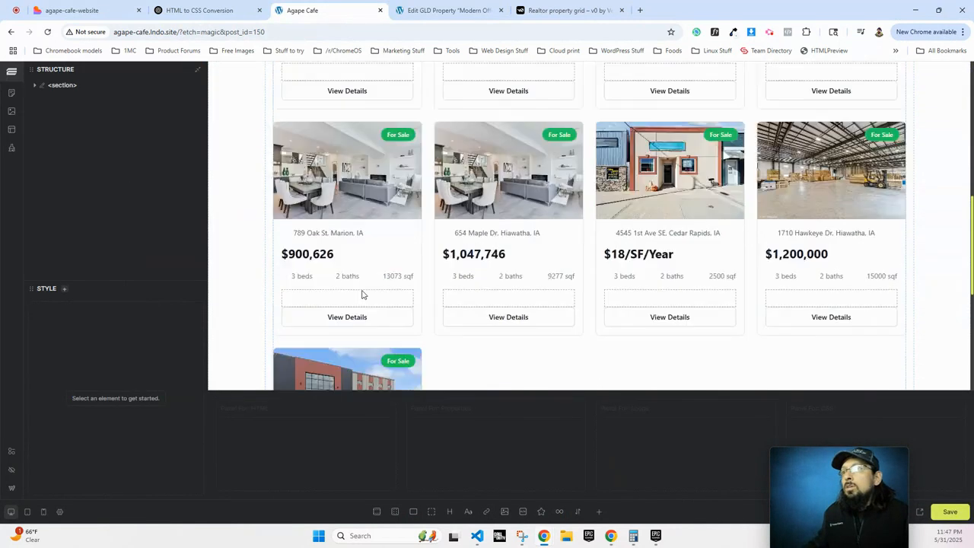
{"action": "left_click", "coordinate": [317, 278]}
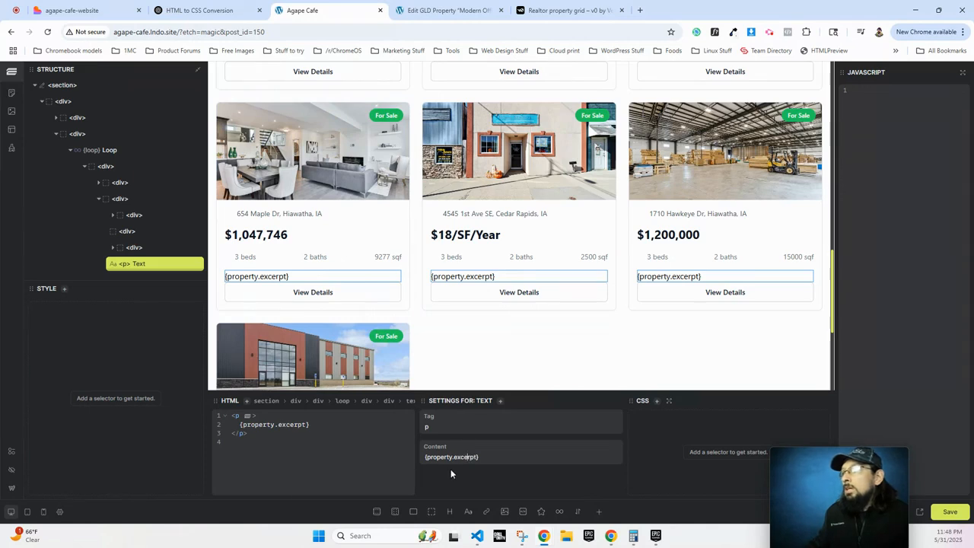
{"action": "left_click", "coordinate": [919, 511]}
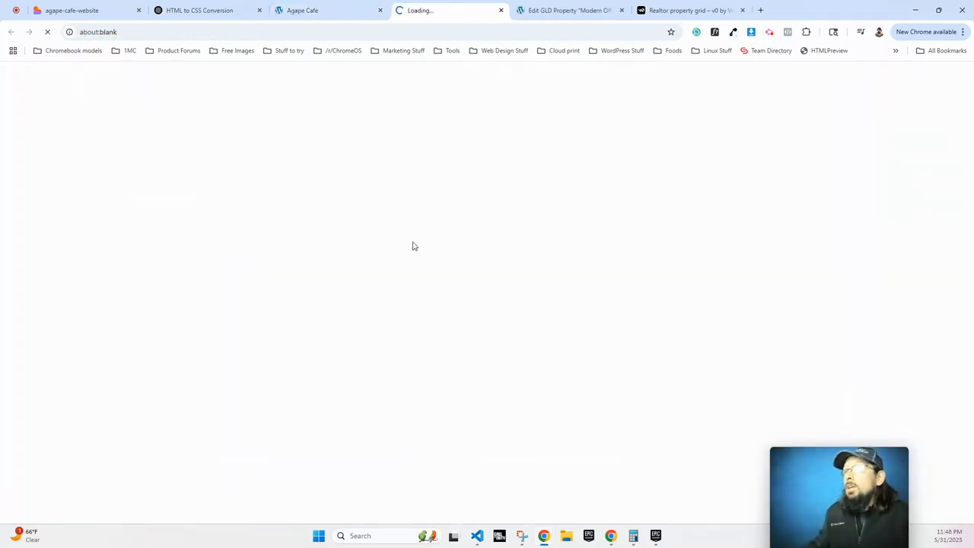
{"action": "scroll", "coordinate": [353, 224], "scroll_direction": "down", "scroll_amount": 3}
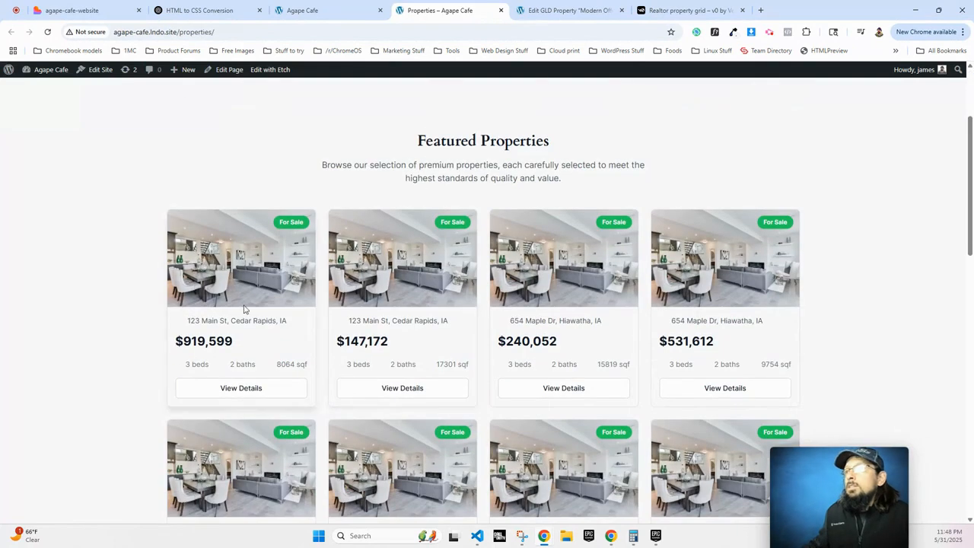
{"action": "scroll", "coordinate": [406, 336], "scroll_direction": "down", "scroll_amount": 3}
{"action": "scroll", "coordinate": [406, 336], "scroll_direction": "down", "scroll_amount": 3}
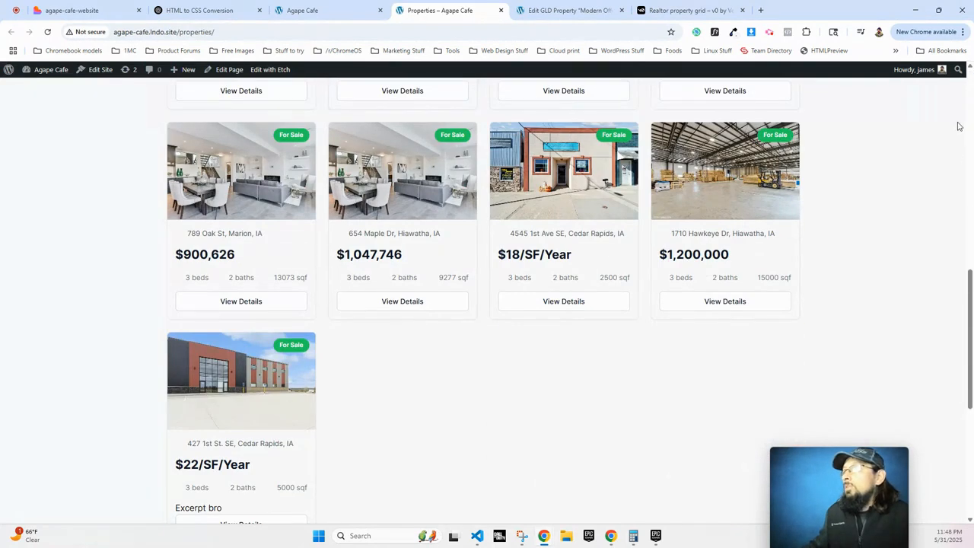
{"action": "left_click", "coordinate": [940, 11]}
{"action": "mouse_move", "coordinate": [957, 124]}
{"action": "left_mouse_down"}
{"action": "mouse_move", "coordinate": [177, 153]}
{"action": "mouse_move", "coordinate": [966, 131]}
{"action": "left_mouse_up"}
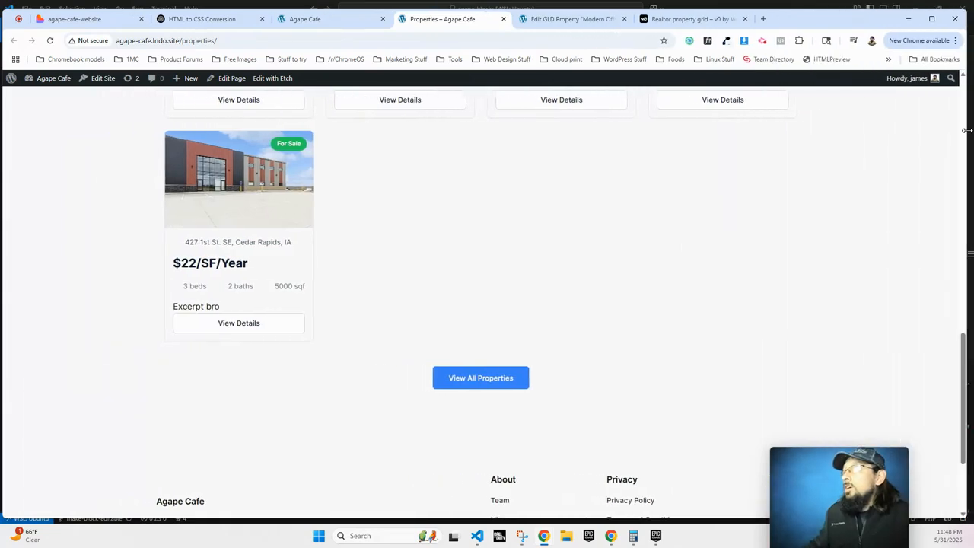
{"action": "left_click_drag", "start_coordinate": [826, 9], "coordinate": [824, 2]}
{"action": "scroll", "coordinate": [801, 270], "scroll_direction": "up", "scroll_amount": 3}
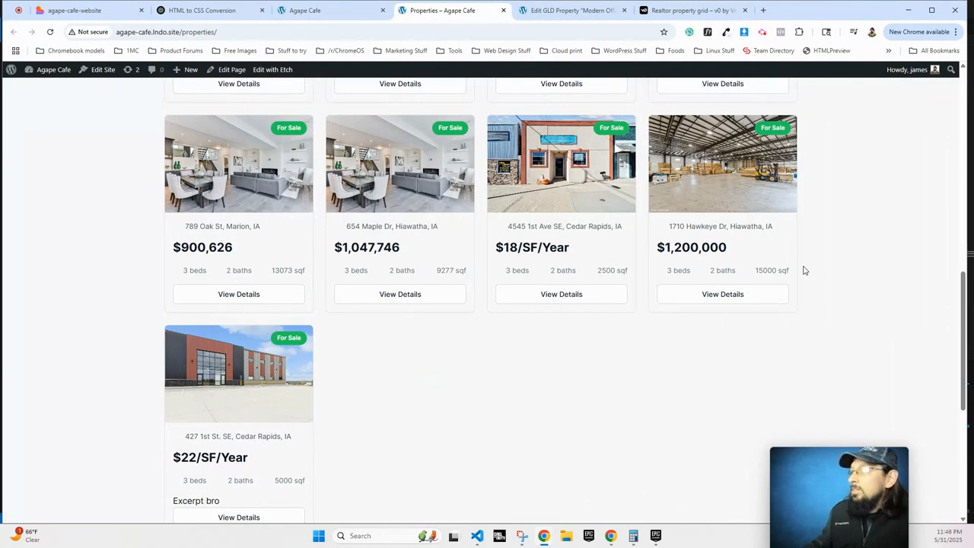
{"action": "mouse_move", "coordinate": [851, 465]}
{"action": "left_click_drag", "start_coordinate": [816, 470], "coordinate": [874, 463]}
{"action": "scroll", "coordinate": [462, 332], "scroll_direction": "up", "scroll_amount": 2}
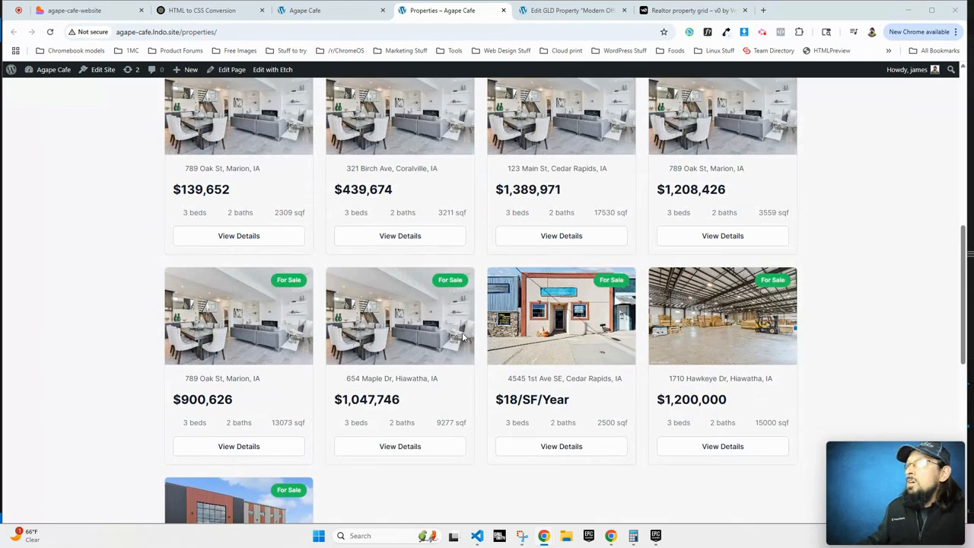
{"action": "scroll", "coordinate": [462, 332], "scroll_direction": "up", "scroll_amount": 6}
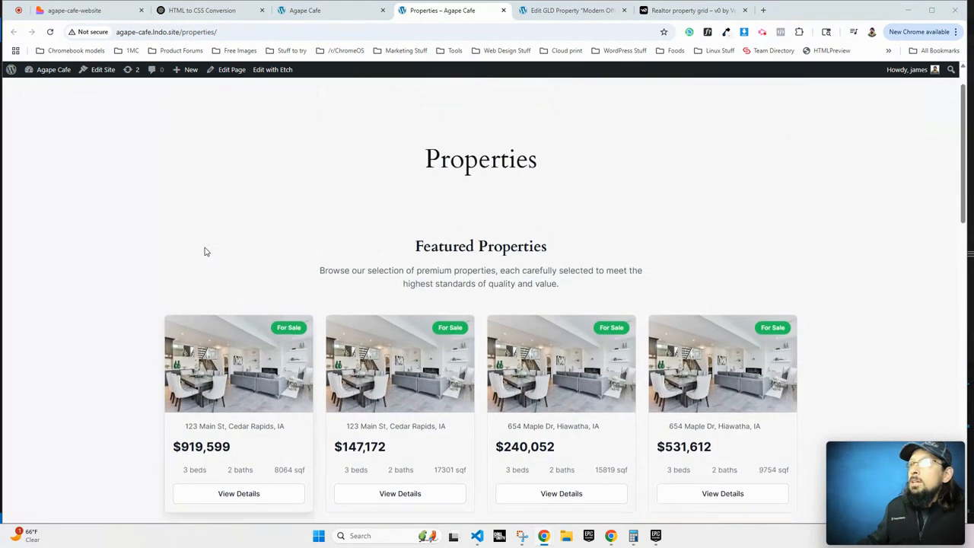
{"action": "scroll", "coordinate": [246, 381], "scroll_direction": "down", "scroll_amount": 1}
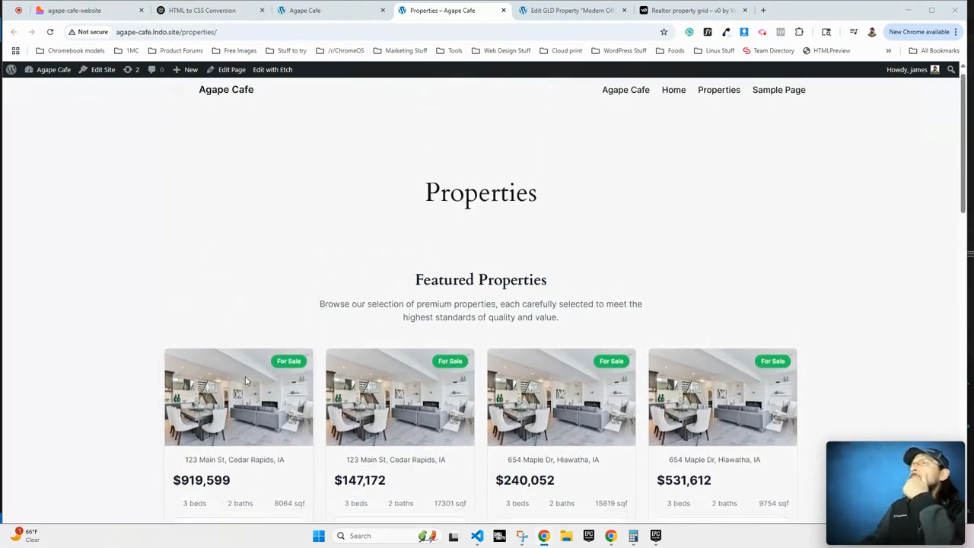
{"action": "scroll", "coordinate": [246, 381], "scroll_direction": "down", "scroll_amount": 2}
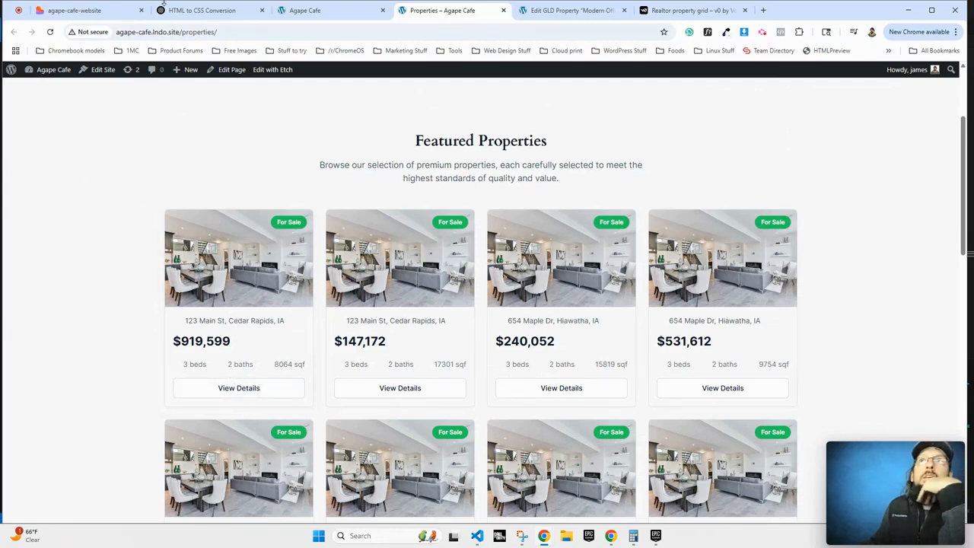
Ask ChatGPT how to echo the post URL in WordPress PHP, getting echo get_permalink();.
{"action": "left_click", "coordinate": [194, 10]}
{"action": "scroll", "coordinate": [511, 429], "scroll_direction": "down", "scroll_amount": 10}
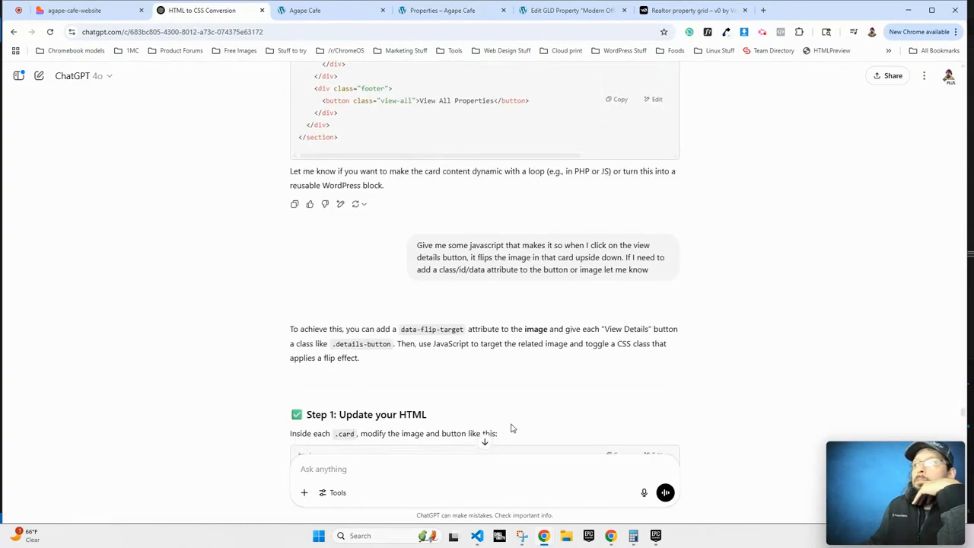
{"action": "scroll", "coordinate": [512, 428], "scroll_direction": "down", "scroll_amount": 10}
{"action": "left_click", "coordinate": [484, 443]}
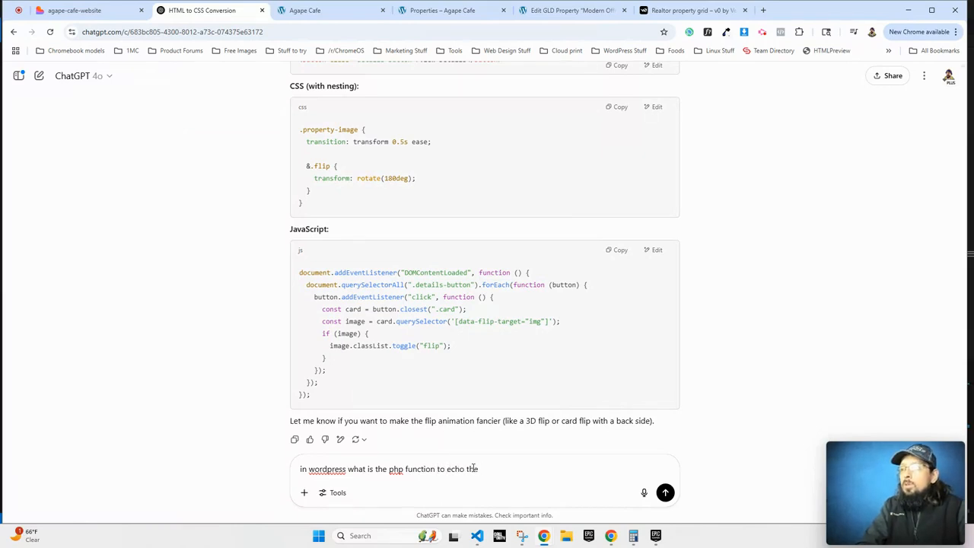
{"action": "type", "text": "rl"}
{"action": "key", "text": "Return"}
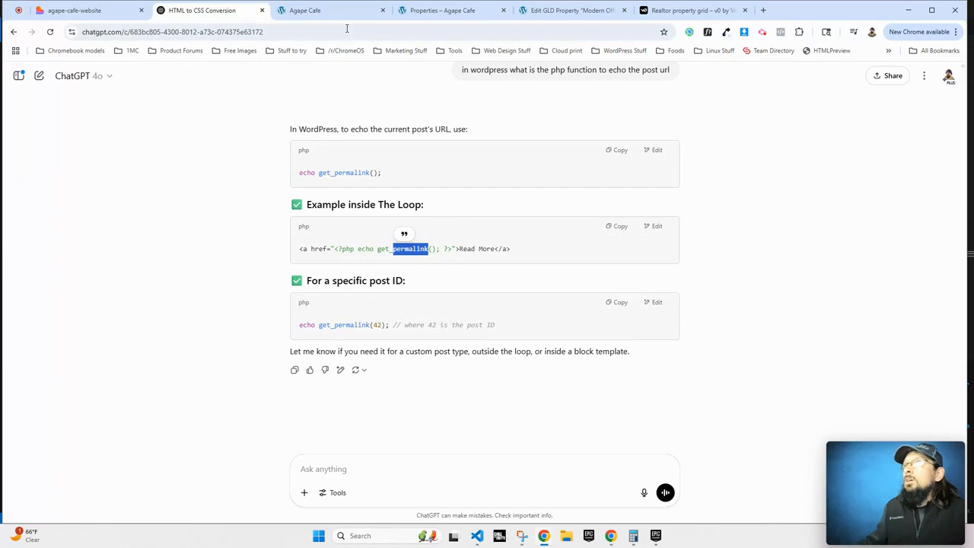
{"action": "left_click", "coordinate": [324, 11]}
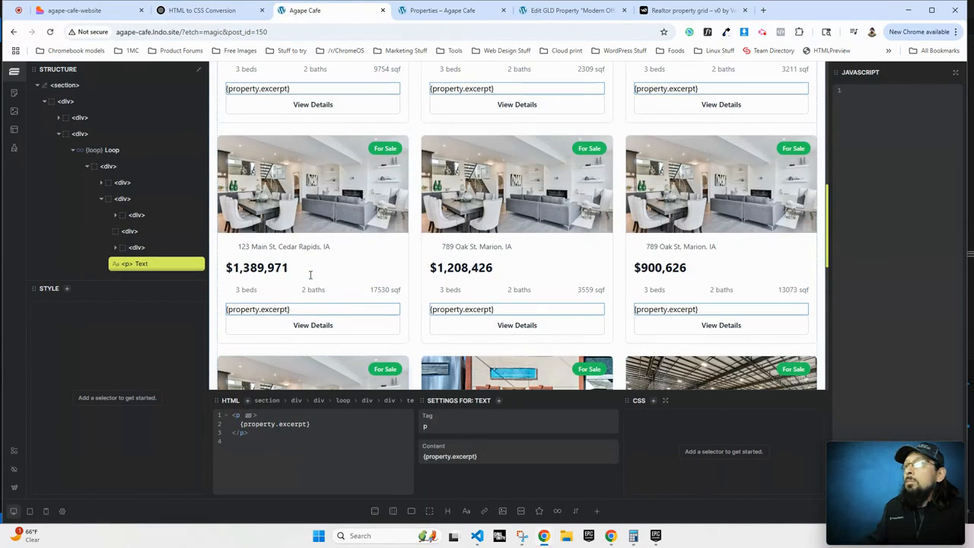
Wrap the first card's View Details text in an <a> link tag.
{"action": "left_click", "coordinate": [318, 327]}
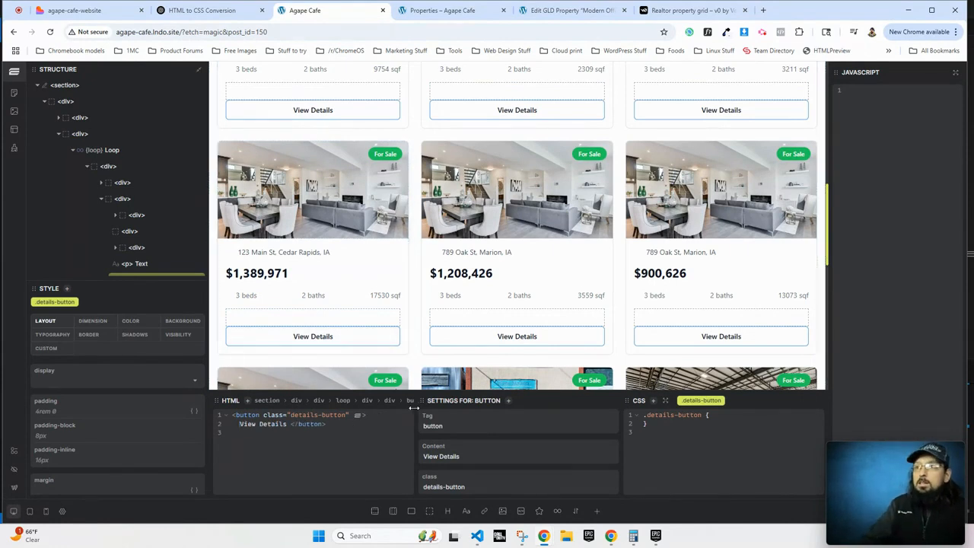
{"action": "type", "text": "a href="}
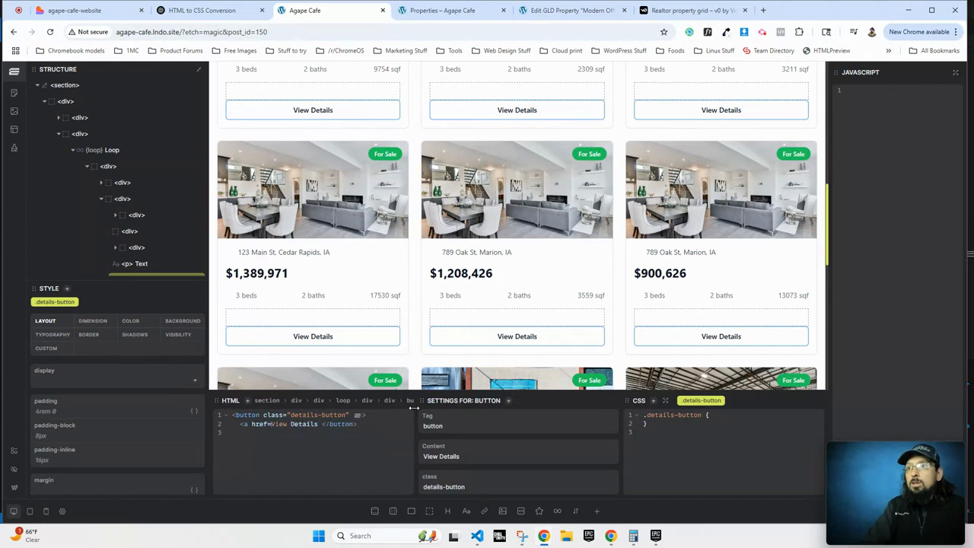
{"action": "type", "text": "\"#\">"}
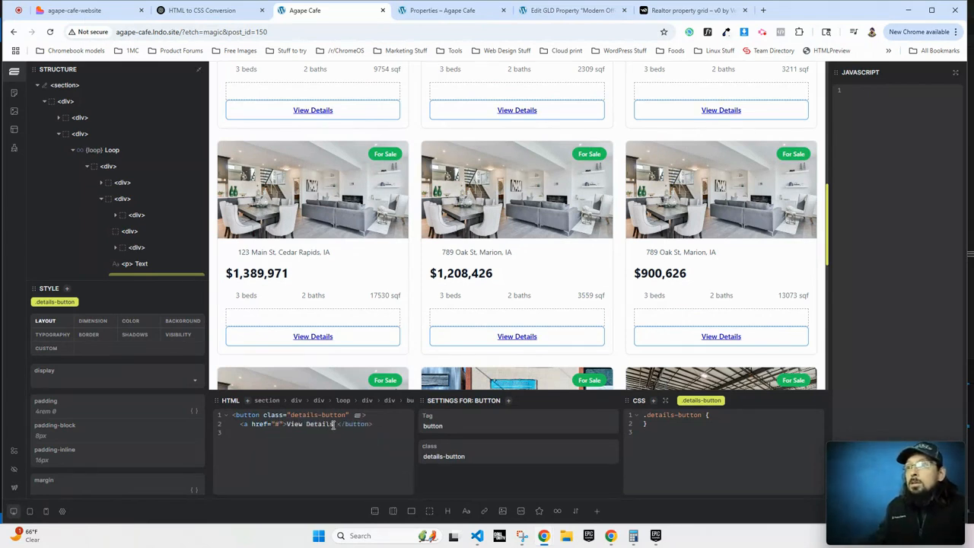
{"action": "type", "text": "</a> </"}
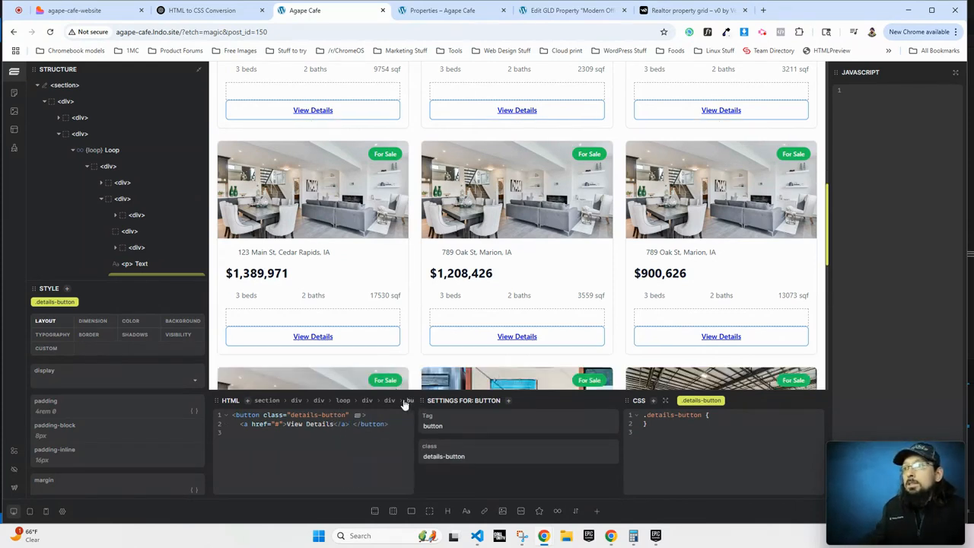
{"action": "left_click", "coordinate": [313, 110]}
Replace the link's # href with {property.permalink}.
{"action": "left_click", "coordinate": [441, 483]}
{"action": "key", "text": "BackSpace"}
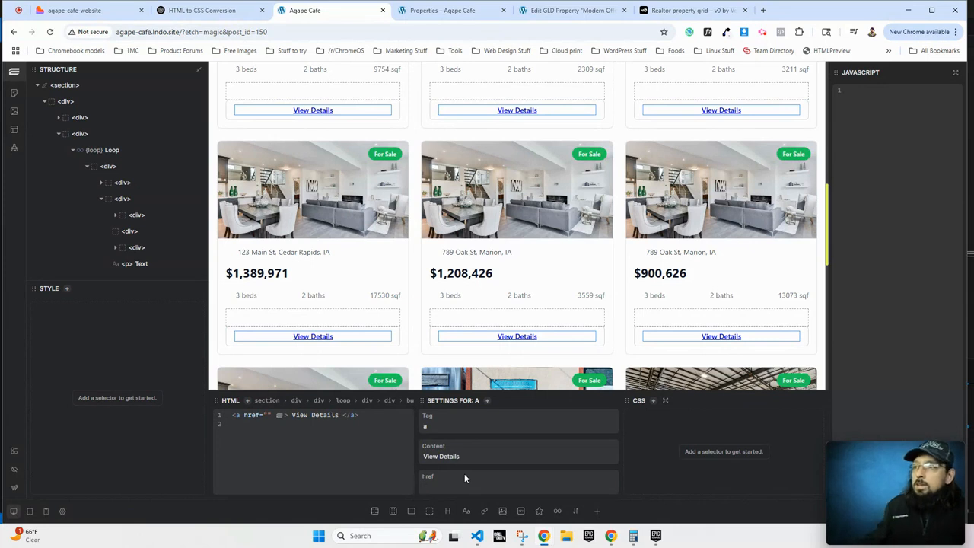
{"action": "triple_click", "coordinate": [457, 455]}
{"action": "left_click", "coordinate": [442, 483]}
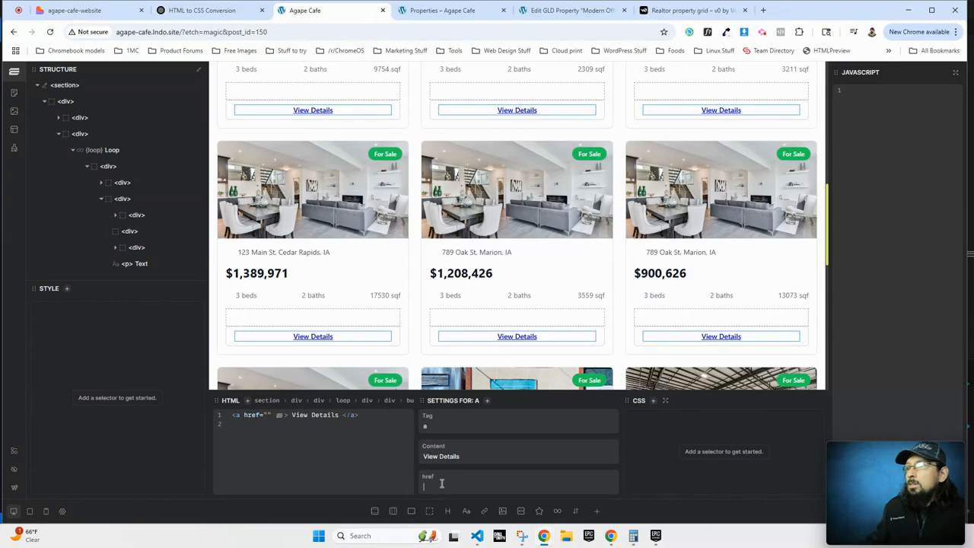
{"action": "type", "text": "{property."}
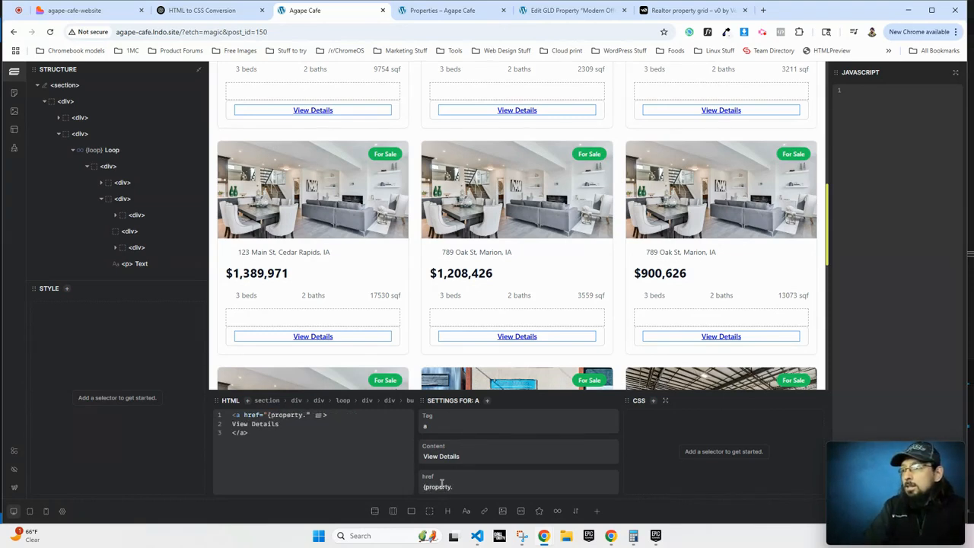
{"action": "type", "text": "permalink}"}
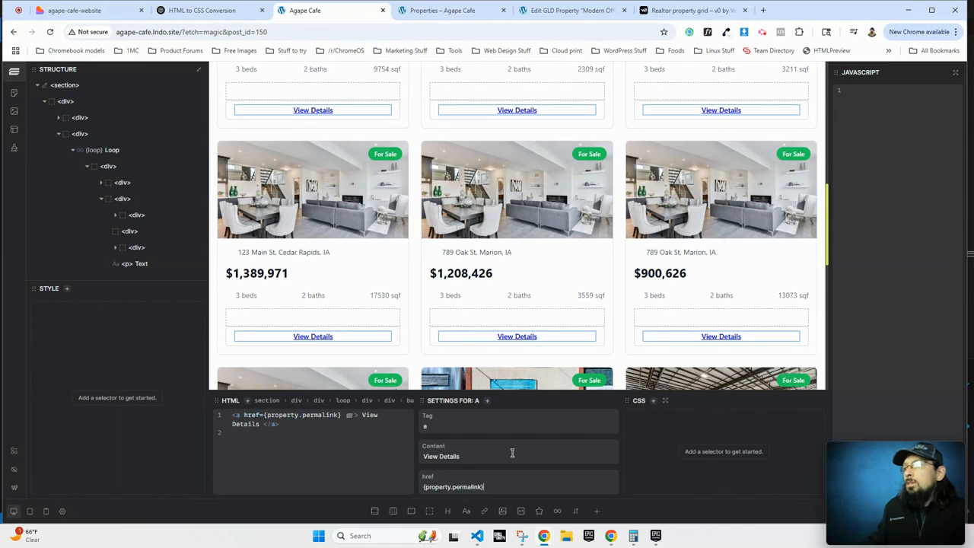
{"action": "left_click", "coordinate": [509, 296]}
{"action": "mouse_move", "coordinate": [909, 477]}
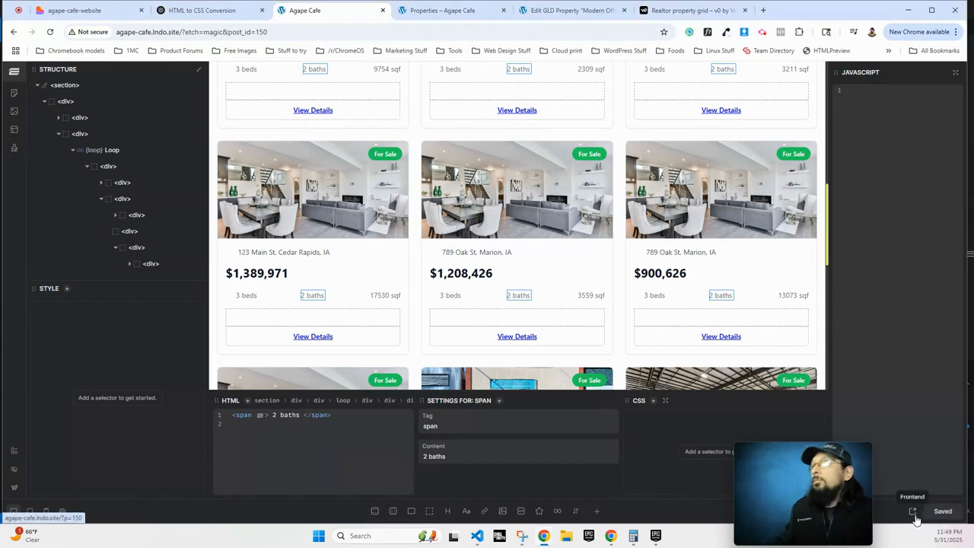
Follow the first card's View Details link on the live page and highlight 'Array' in /properties/Array.
{"action": "left_click", "coordinate": [912, 511]}
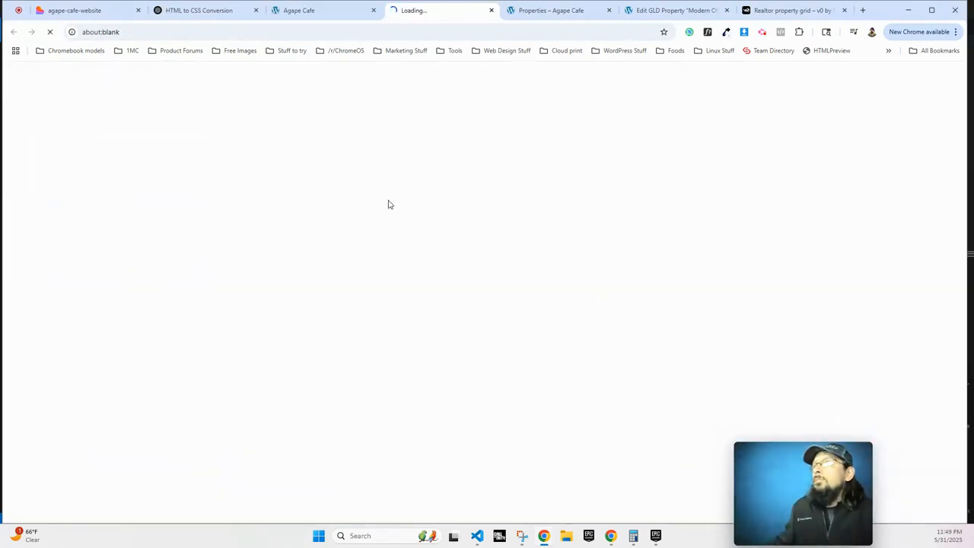
{"action": "scroll", "coordinate": [244, 402], "scroll_direction": "down", "scroll_amount": 2}
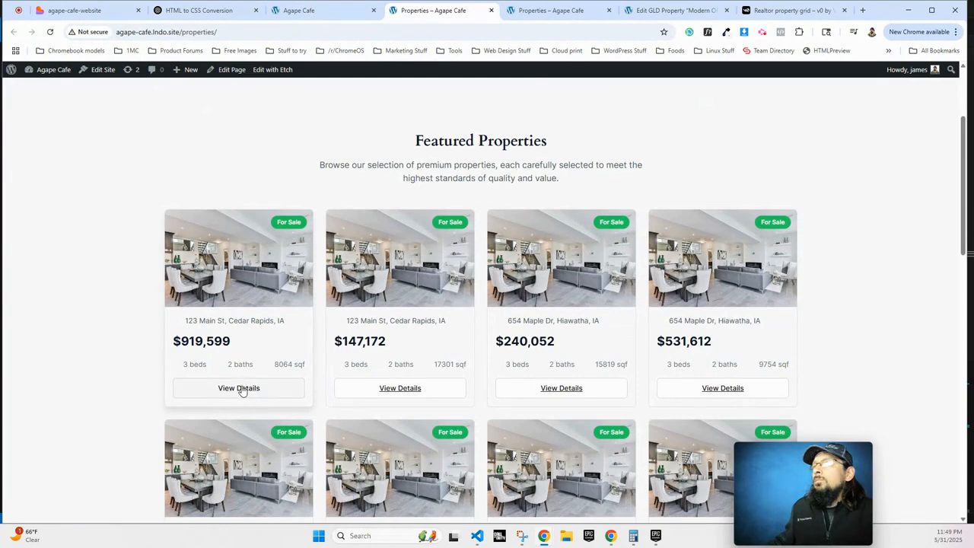
{"action": "left_click", "coordinate": [240, 388]}
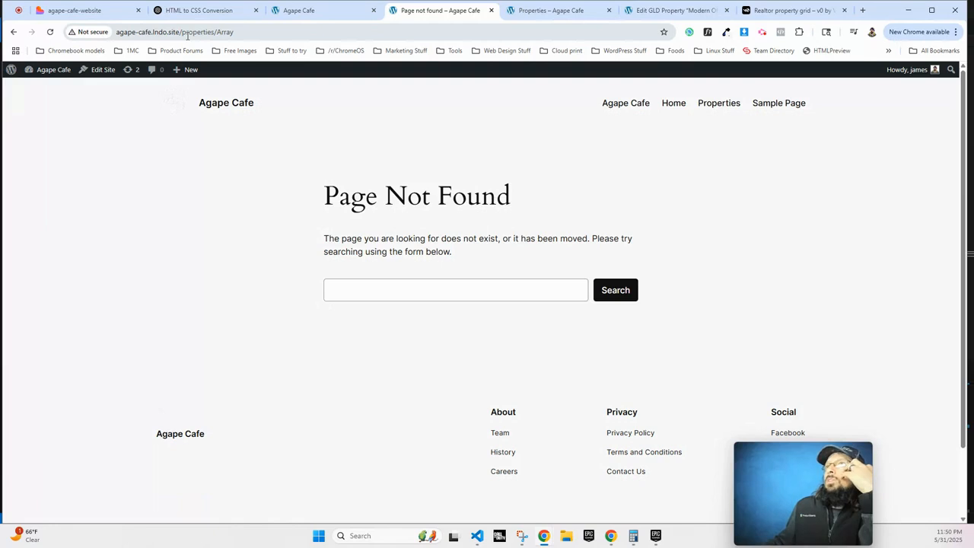
{"action": "left_click", "coordinate": [231, 32]}
{"action": "double_click", "coordinate": [230, 32]}
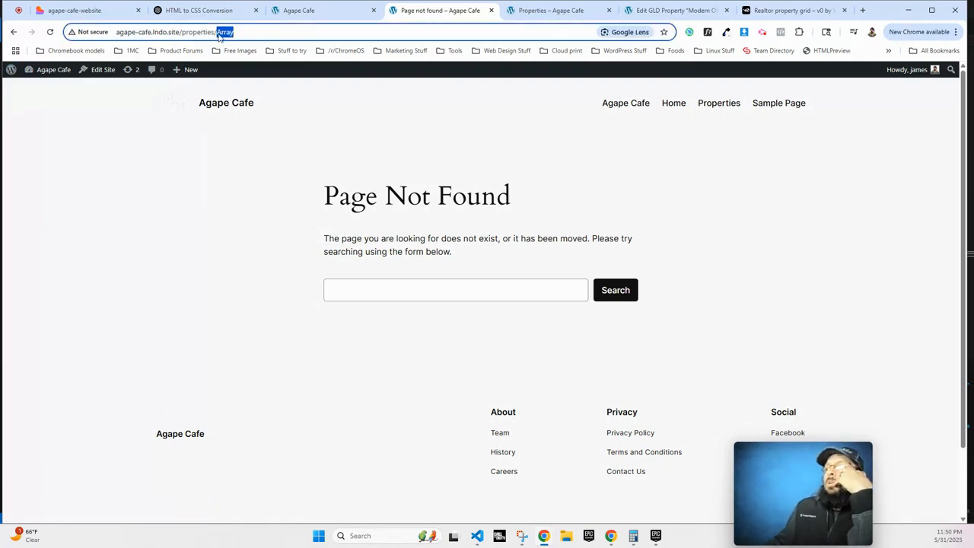
Set WordPress permalinks to the Post name structure and save.
{"action": "left_click", "coordinate": [54, 82]}
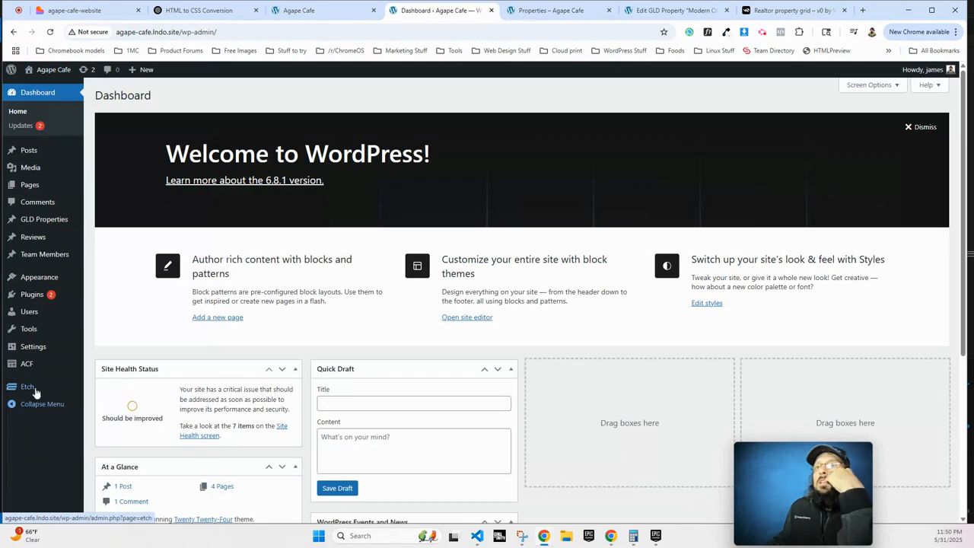
{"action": "mouse_move", "coordinate": [34, 347]}
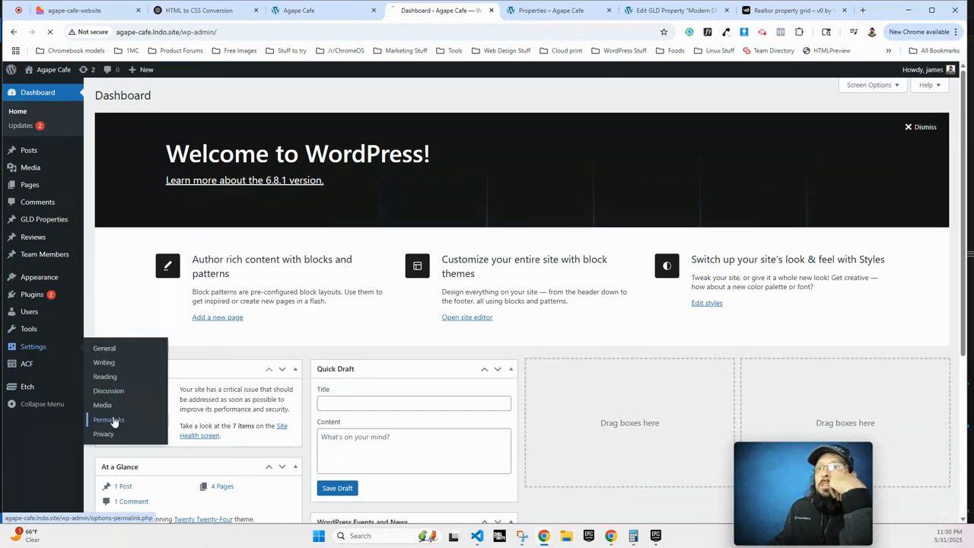
{"action": "left_click", "coordinate": [108, 420]}
{"action": "left_click", "coordinate": [210, 317]}
{"action": "scroll", "coordinate": [122, 457], "scroll_direction": "down", "scroll_amount": 2}
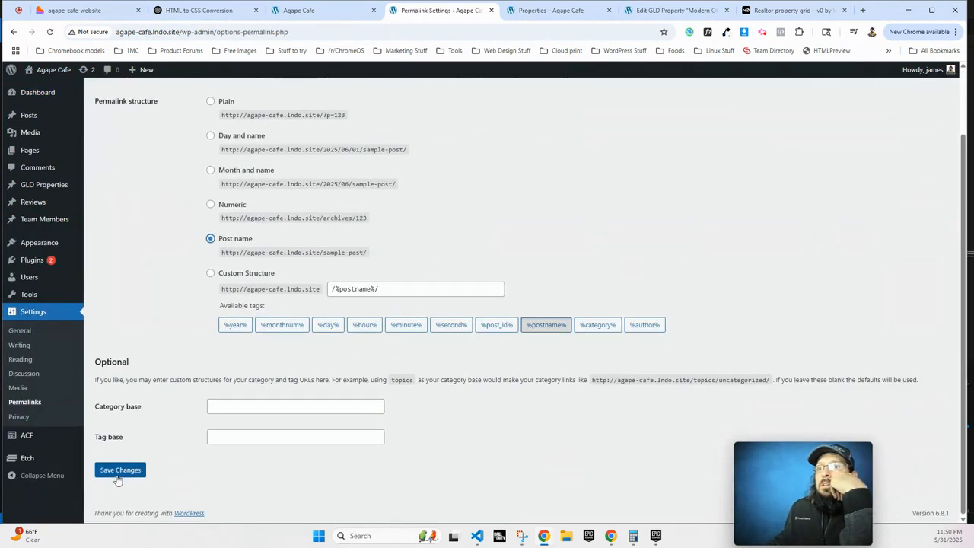
{"action": "left_click", "coordinate": [120, 470]}
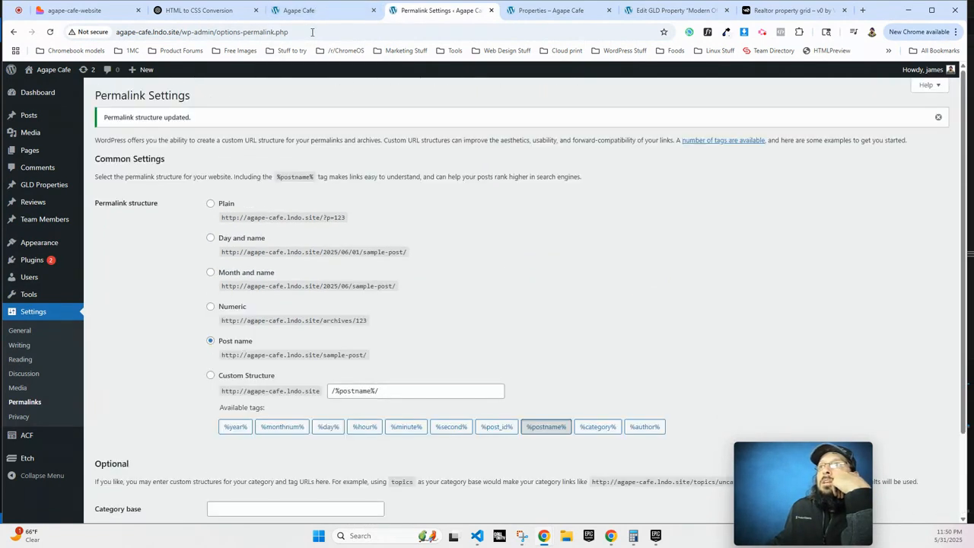
Save the Etch page and retest View Details, which still opens /properties/Array.
{"action": "left_click", "coordinate": [315, 10]}
{"action": "left_click", "coordinate": [941, 513]}
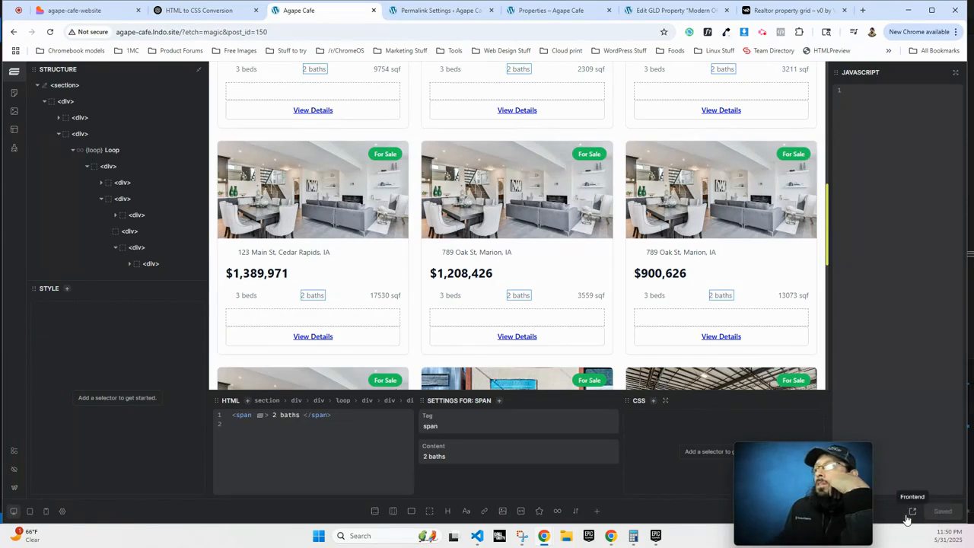
{"action": "left_click", "coordinate": [913, 515]}
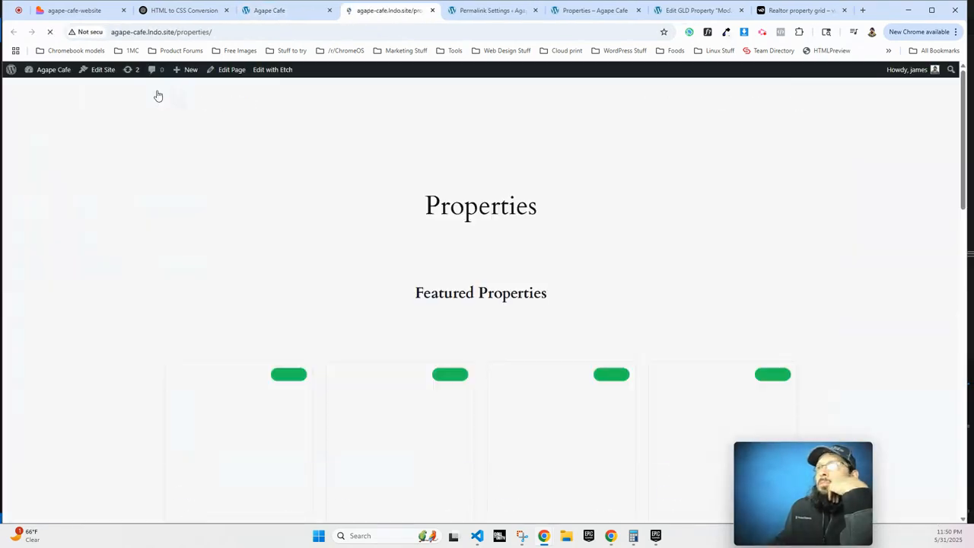
{"action": "scroll", "coordinate": [279, 302], "scroll_direction": "down", "scroll_amount": 1}
{"action": "left_click", "coordinate": [244, 339]}
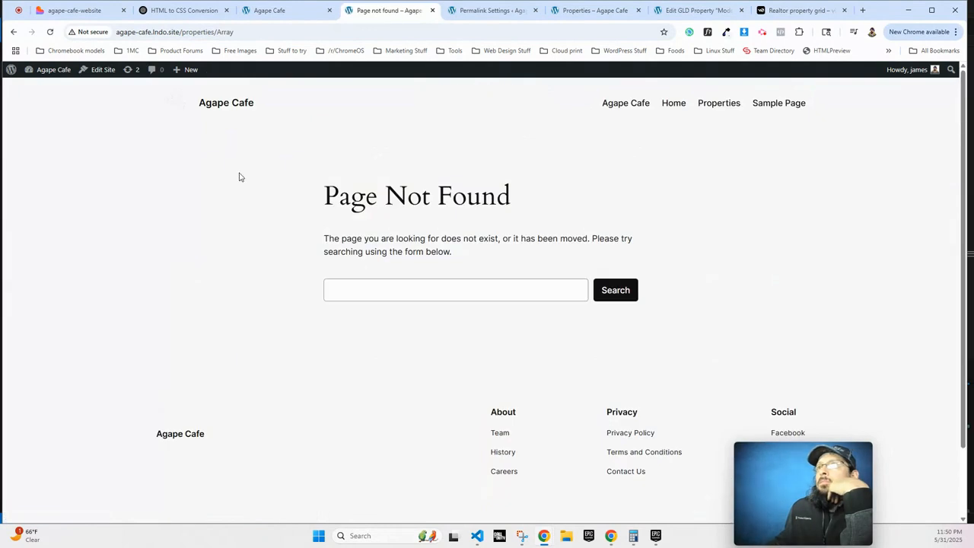
{"action": "left_click_drag", "start_coordinate": [217, 31], "coordinate": [248, 31]}
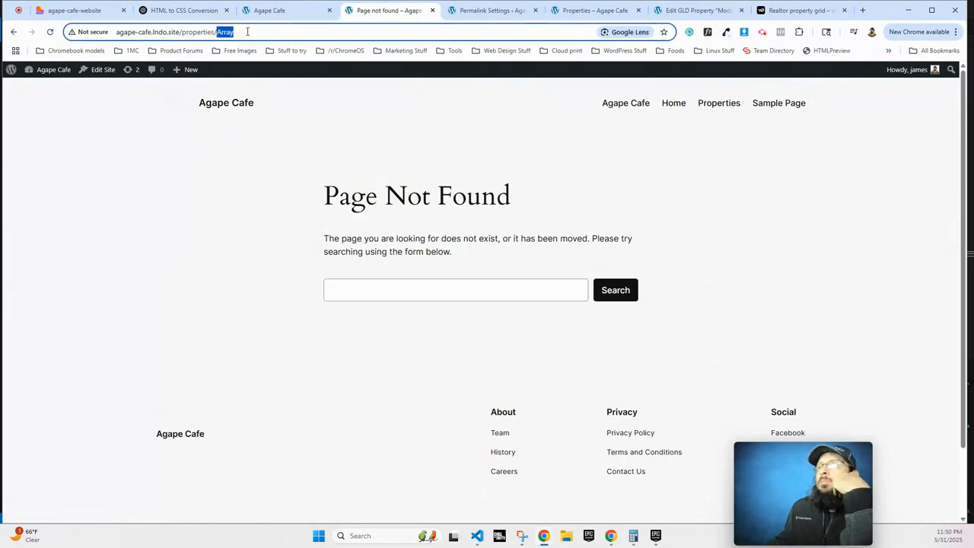
{"action": "left_click", "coordinate": [288, 4]}
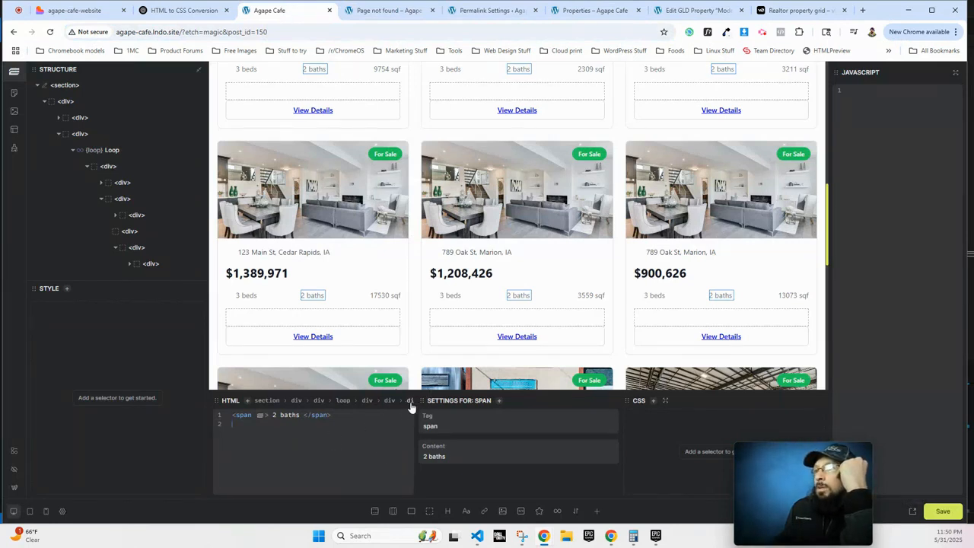
Select the first card's View Details link to show its href bound to {property.permalink}.
{"action": "left_click", "coordinate": [321, 111]}
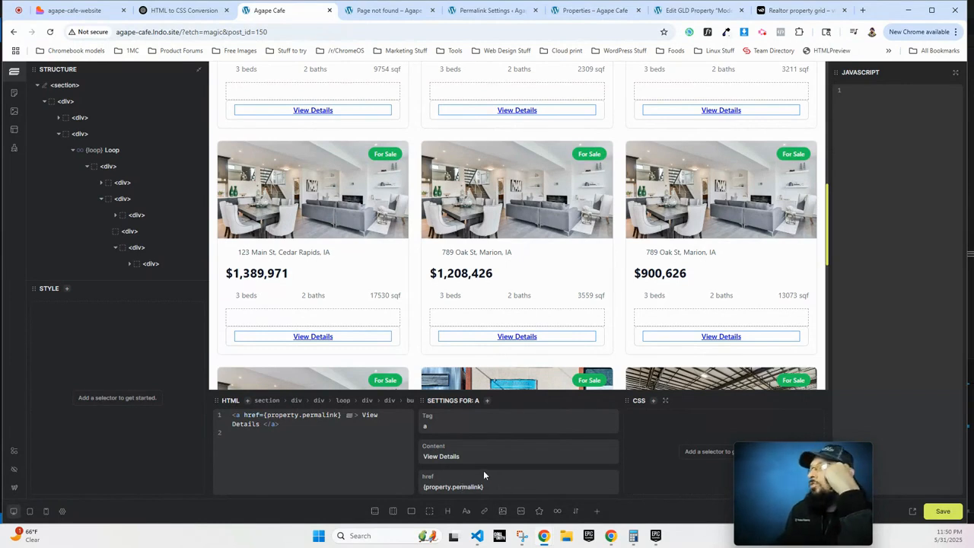
{"action": "mouse_move", "coordinate": [764, 459]}
{"action": "left_click_drag", "start_coordinate": [762, 453], "coordinate": [851, 459]}
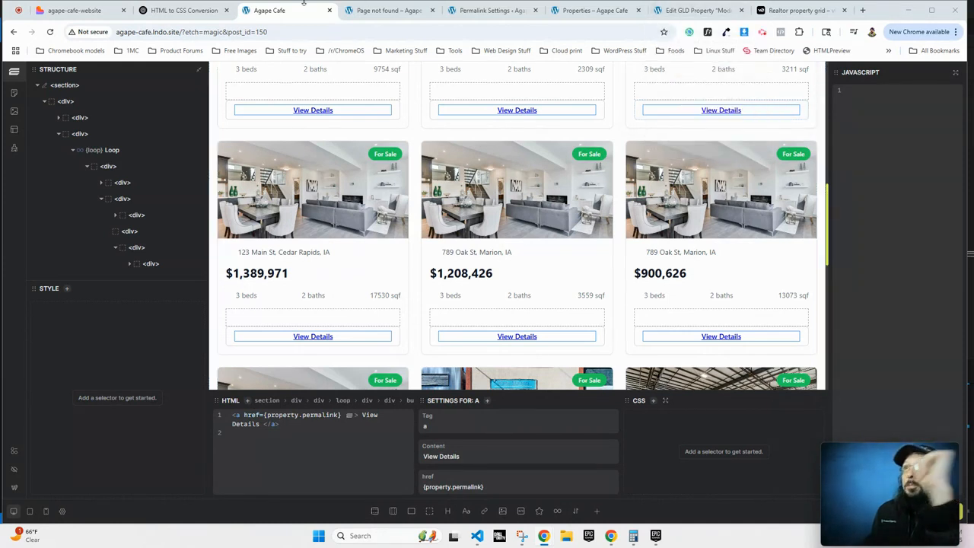
In ChatGPT's Final setup answer, select the <img> line with class property-image and data-flip-target.
{"action": "left_click", "coordinate": [161, 14]}
{"action": "scroll", "coordinate": [489, 414], "scroll_direction": "up", "scroll_amount": 10}
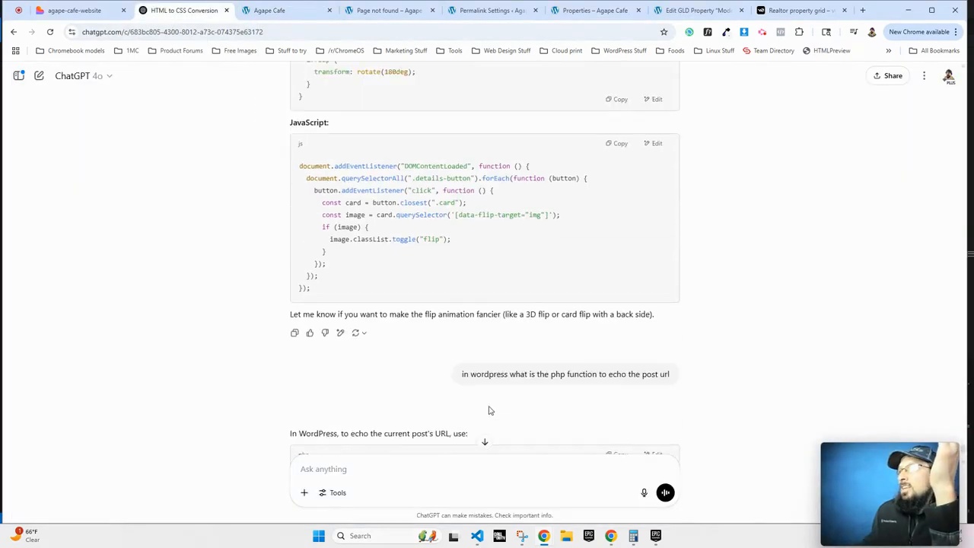
{"action": "scroll", "coordinate": [486, 391], "scroll_direction": "up", "scroll_amount": 3}
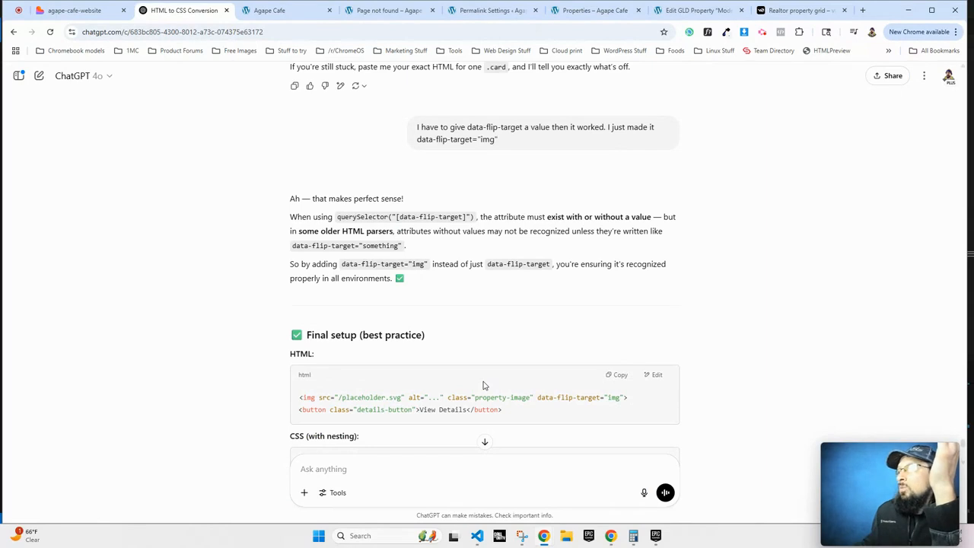
{"action": "left_click", "coordinate": [259, 8]}
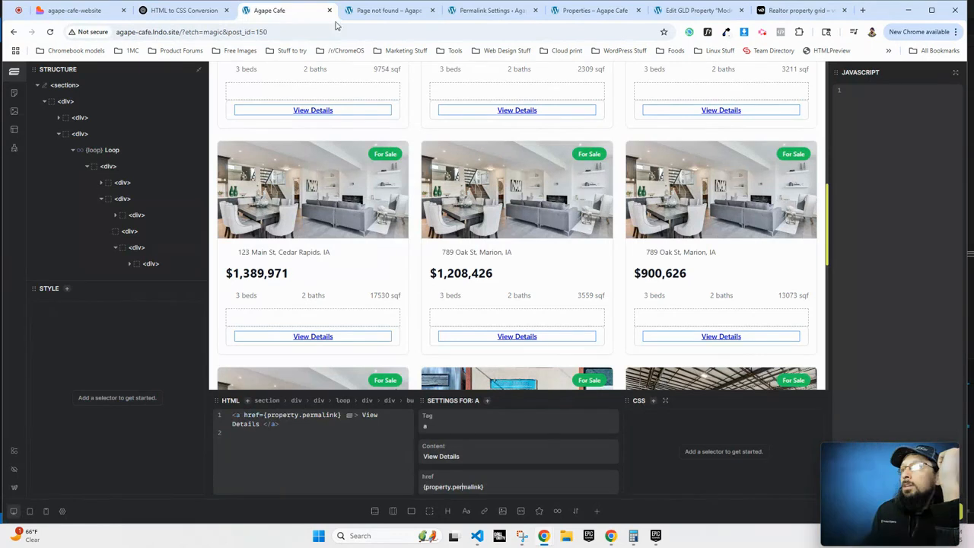
{"action": "scroll", "coordinate": [327, 111], "scroll_direction": "up", "scroll_amount": 3}
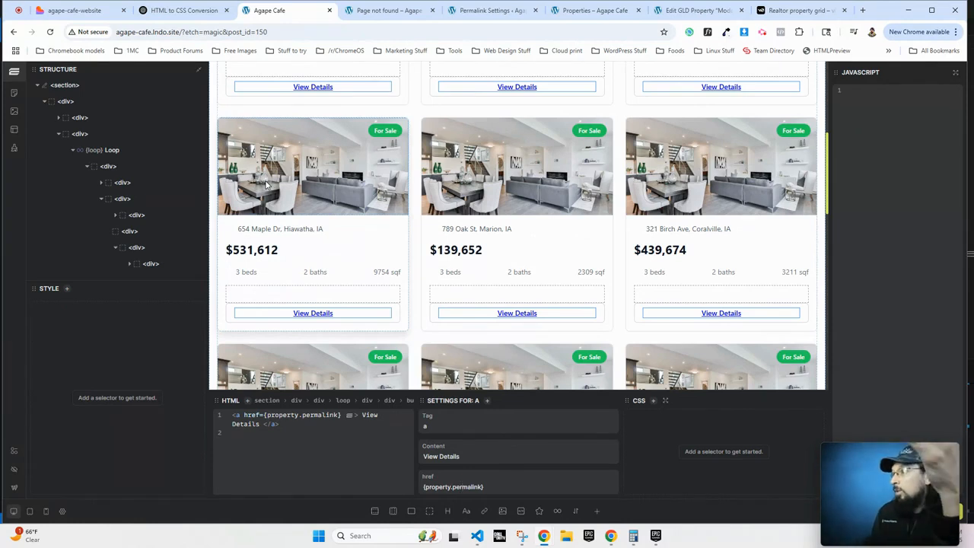
{"action": "left_click", "coordinate": [149, 10]}
{"action": "scroll", "coordinate": [331, 293], "scroll_direction": "down", "scroll_amount": 3}
{"action": "scroll", "coordinate": [331, 293], "scroll_direction": "down", "scroll_amount": 10}
{"action": "scroll", "coordinate": [335, 285], "scroll_direction": "up", "scroll_amount": 2}
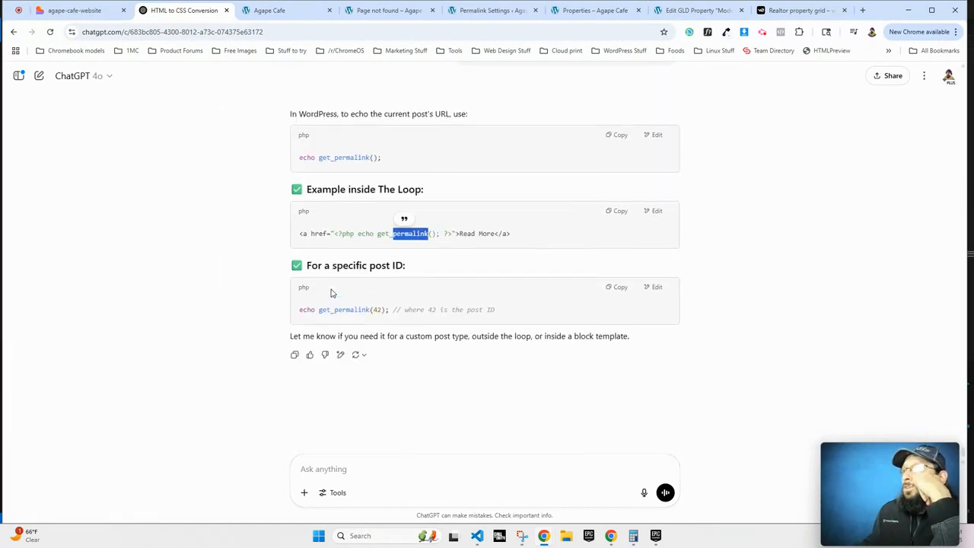
{"action": "scroll", "coordinate": [337, 279], "scroll_direction": "up", "scroll_amount": 4}
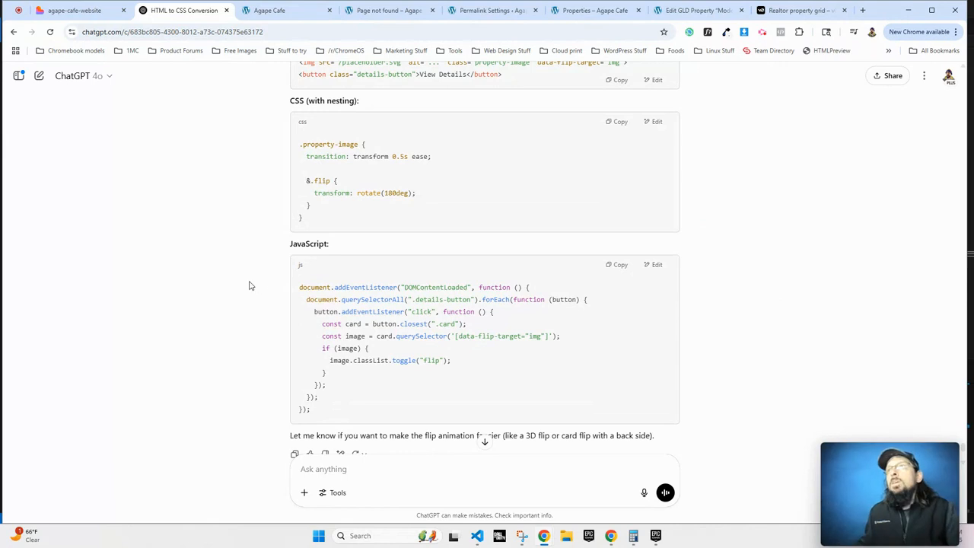
{"action": "scroll", "coordinate": [269, 283], "scroll_direction": "up", "scroll_amount": 2}
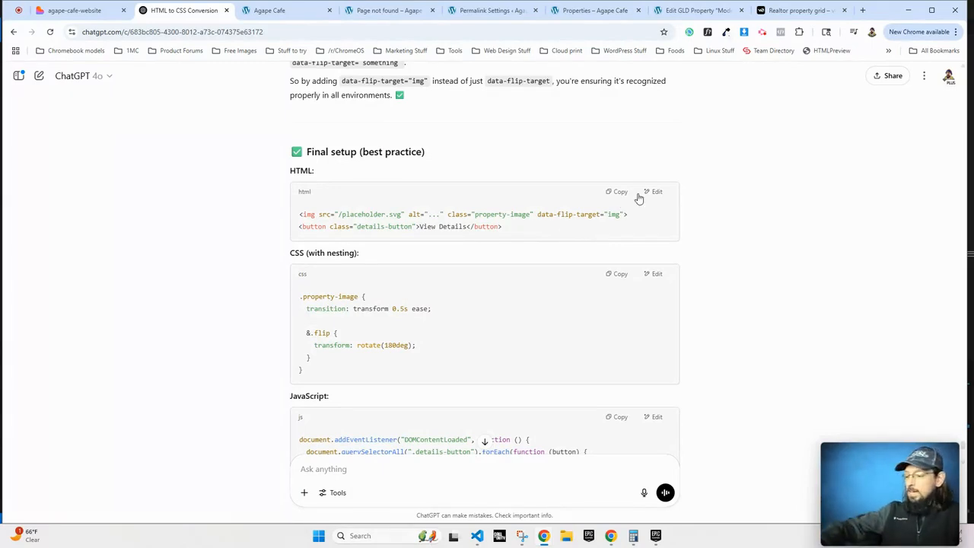
{"action": "mouse_move", "coordinate": [894, 515]}
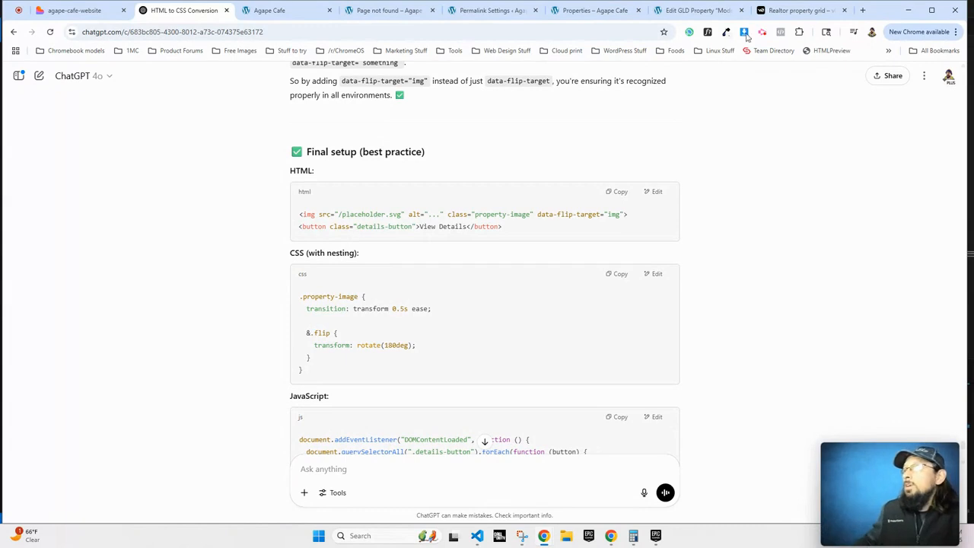
{"action": "left_click_drag", "start_coordinate": [629, 215], "coordinate": [296, 215]}
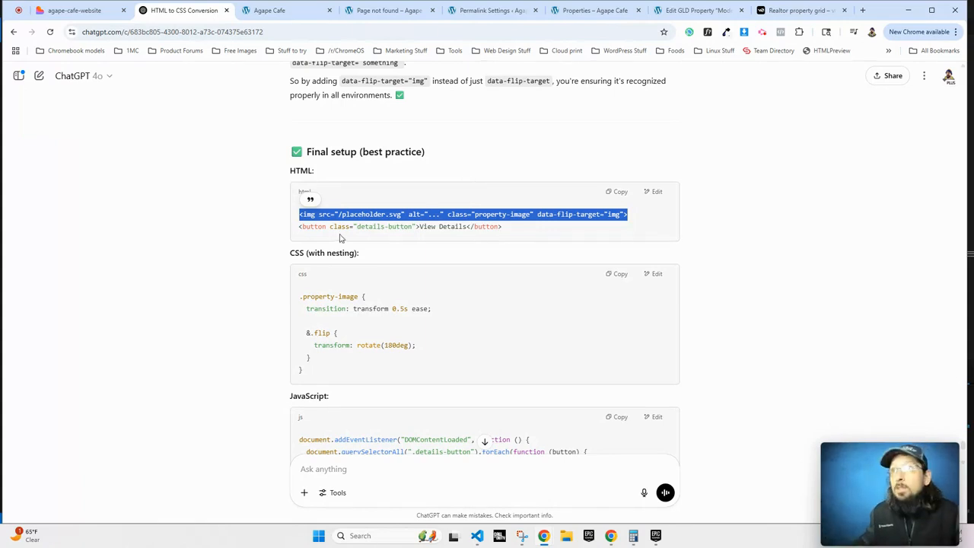
Replace the first card's image code with the copied property-image img markup.
{"action": "left_click", "coordinate": [272, 10]}
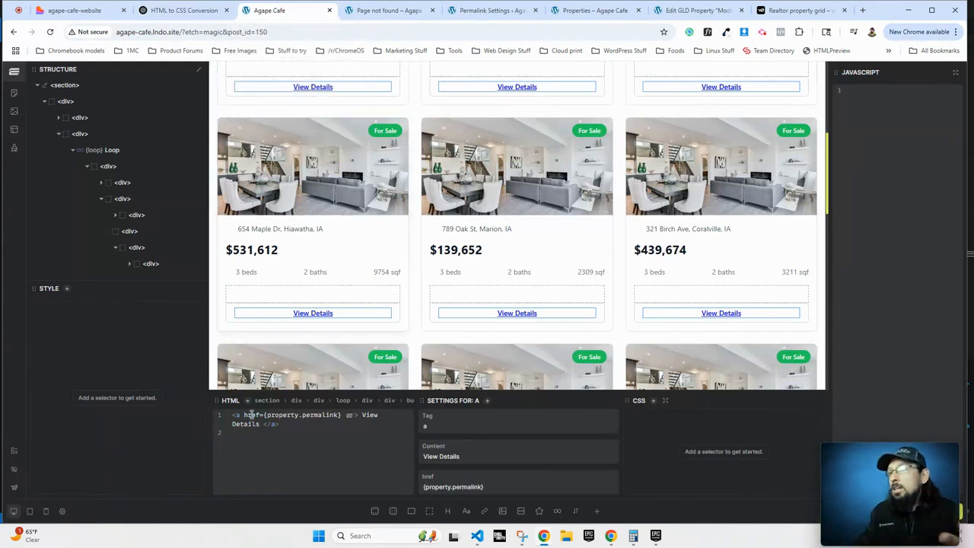
{"action": "left_click", "coordinate": [183, 10]}
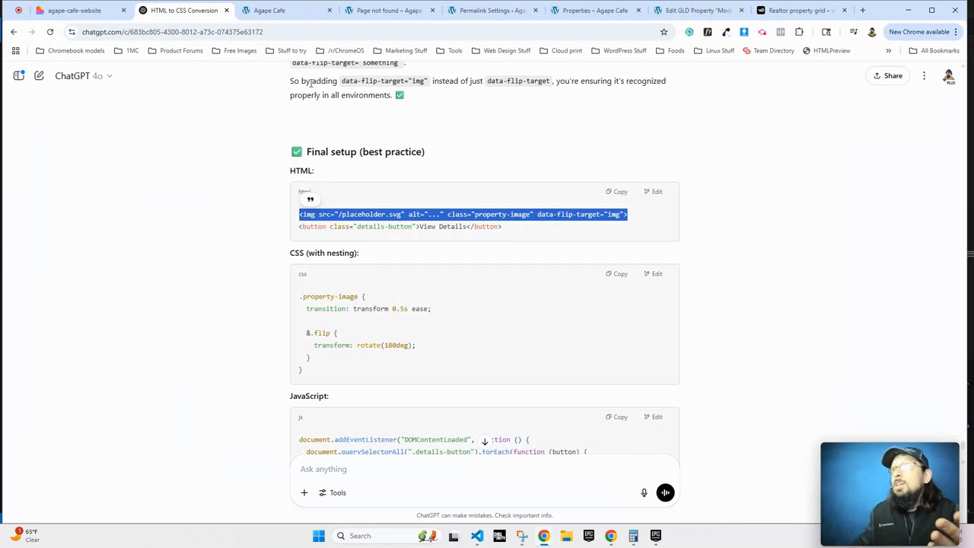
{"action": "left_click", "coordinate": [270, 9]}
{"action": "left_click", "coordinate": [292, 171]}
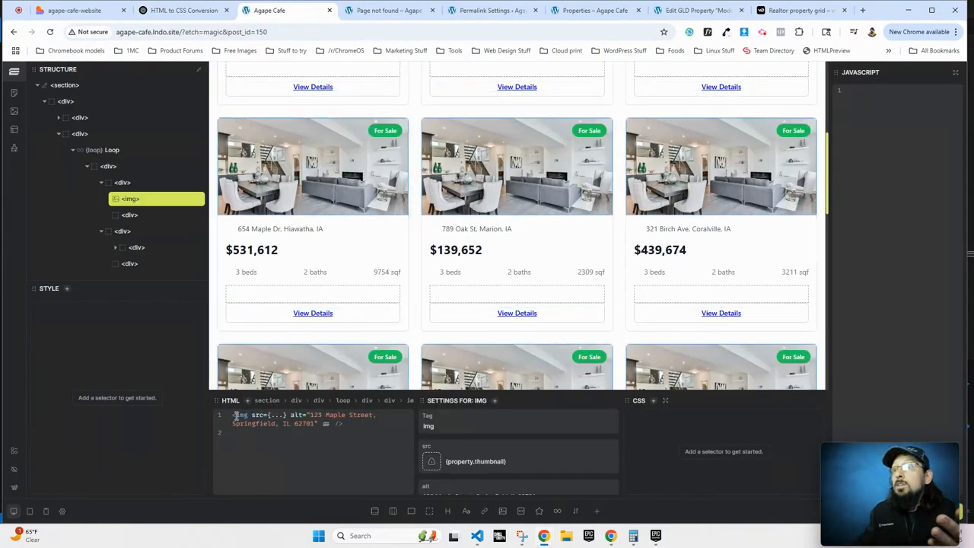
{"action": "key", "text": "ctrl+a"}
{"action": "type", "text": "<img src=\"...\" alt=\"...\" class=\"property-image\" data-flip-target=\"img\">"}
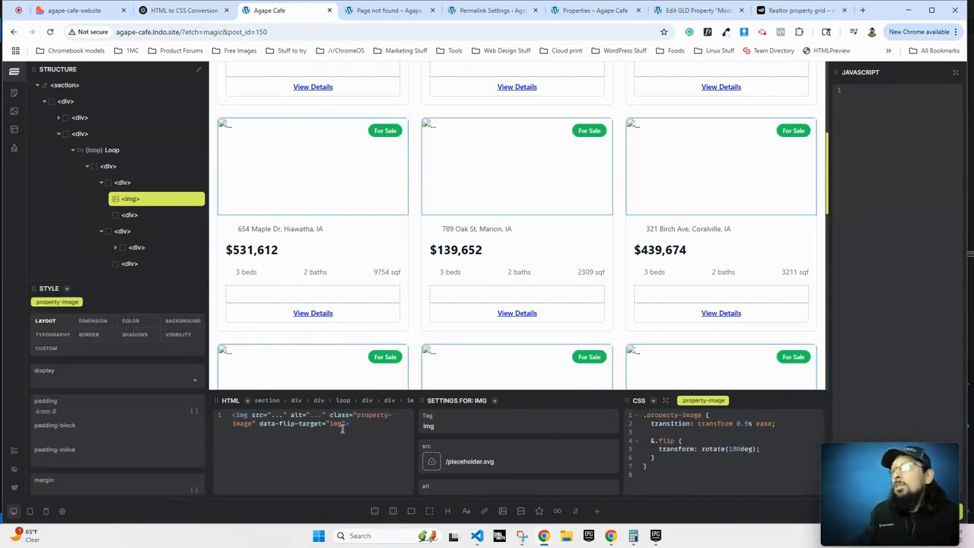
Bind the image src to {property.thumbnail}, then select ChatGPT's details-button HTML line.
{"action": "scroll", "coordinate": [464, 461], "scroll_direction": "down", "scroll_amount": 3}
{"action": "scroll", "coordinate": [455, 462], "scroll_direction": "up", "scroll_amount": 2}
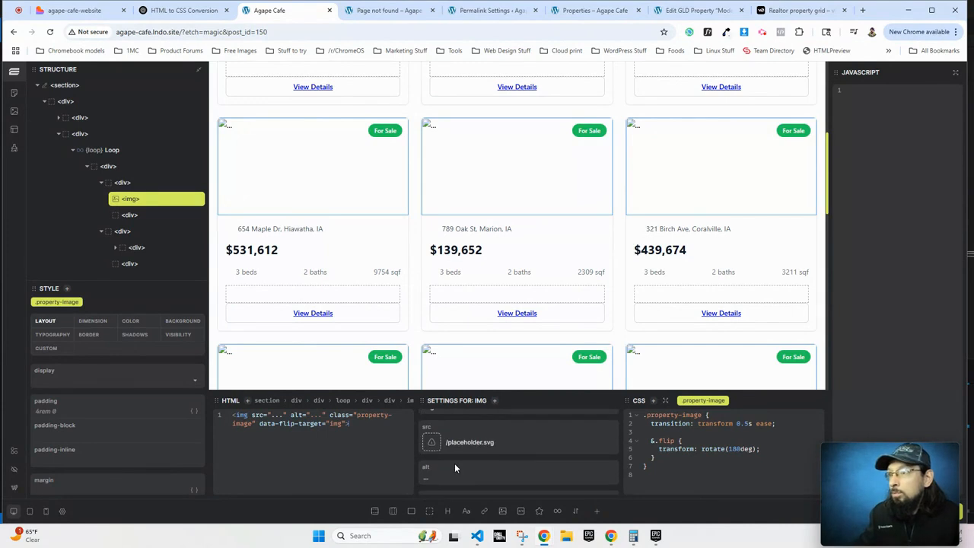
{"action": "triple_click", "coordinate": [488, 441]}
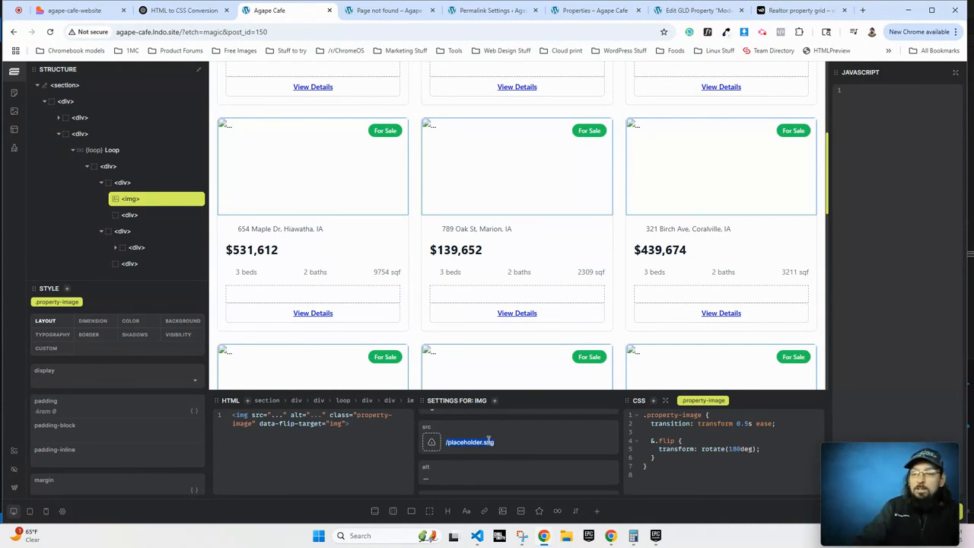
{"action": "type", "text": "{property."}
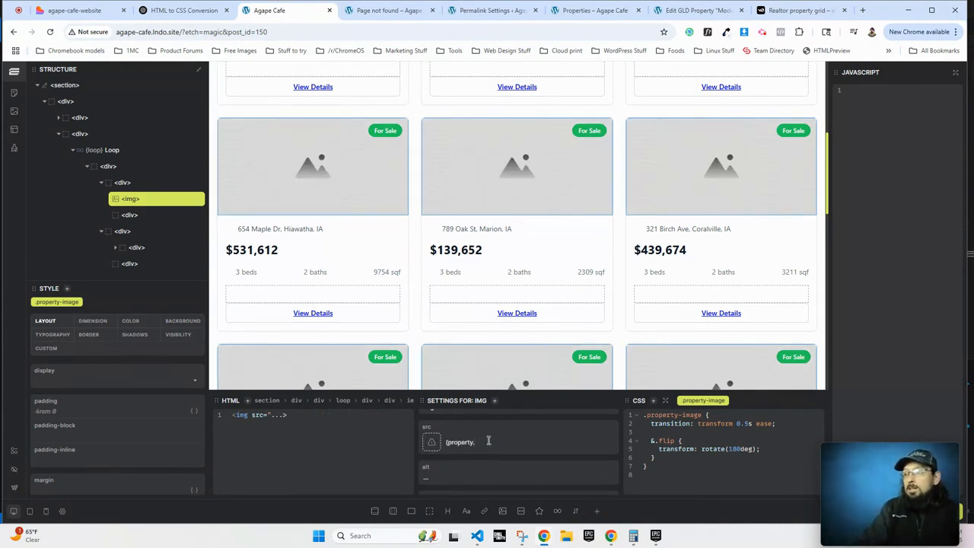
{"action": "type", "text": "thumbnail"}
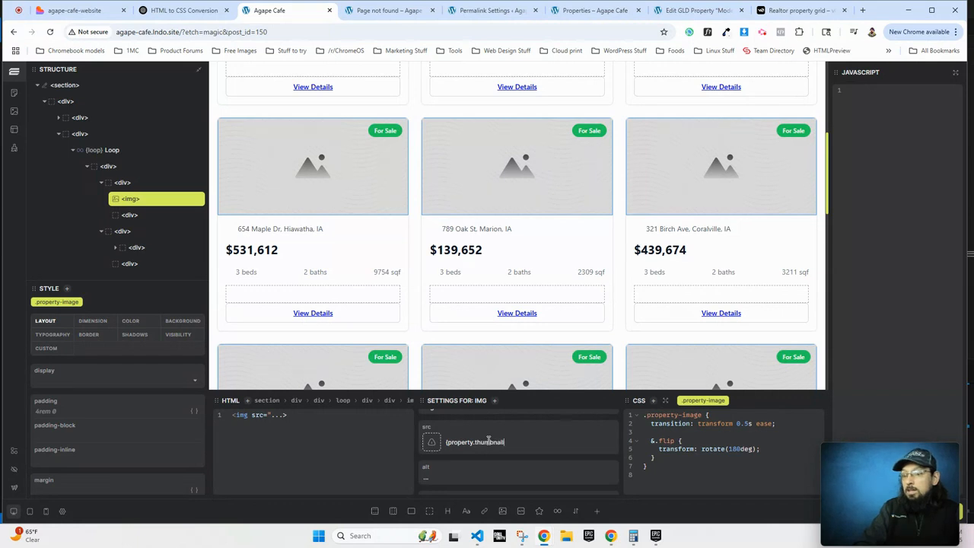
{"action": "type", "text": "}"}
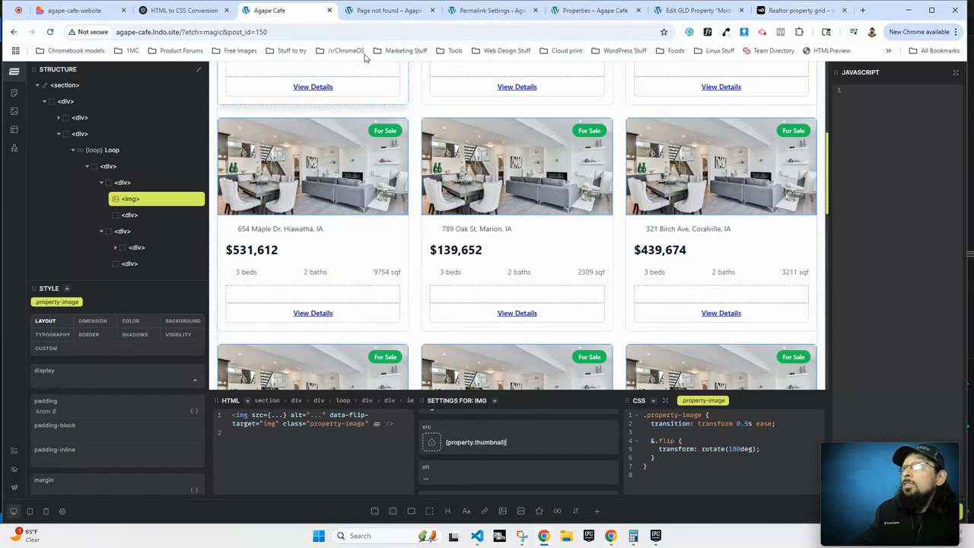
{"action": "left_click", "coordinate": [176, 10]}
{"action": "left_click_drag", "start_coordinate": [519, 235], "coordinate": [299, 232]}
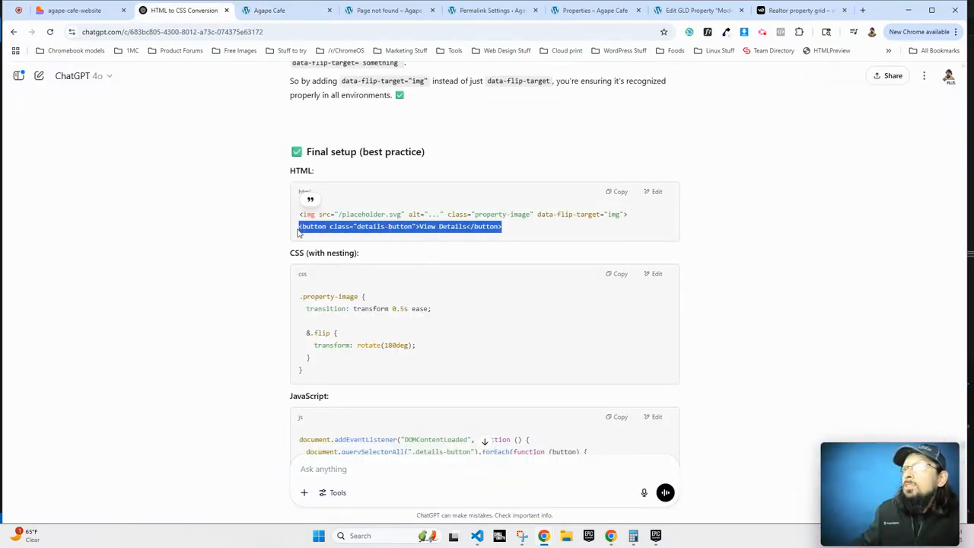
Check the View Details wrapper and the property image's transition and flip CSS rules.
{"action": "left_click", "coordinate": [273, 10]}
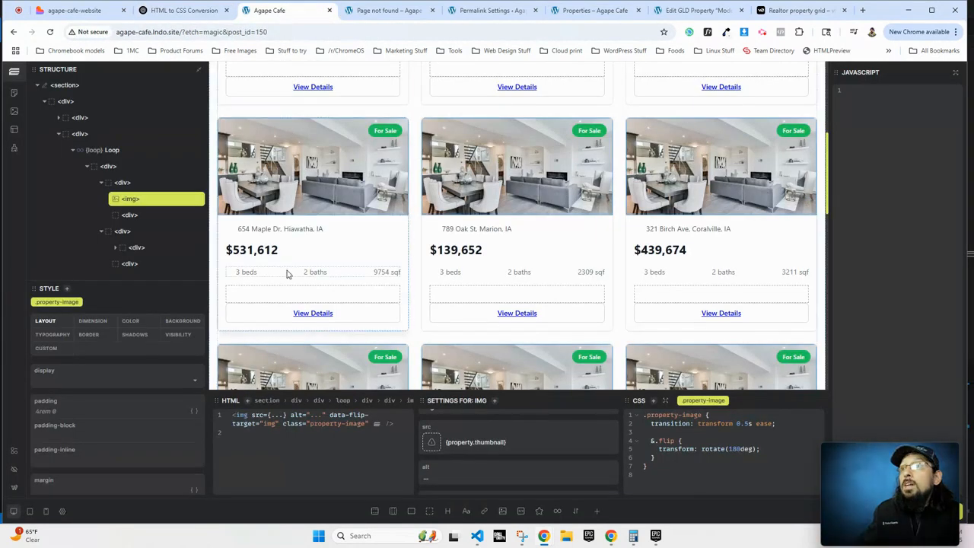
{"action": "left_click", "coordinate": [279, 312]}
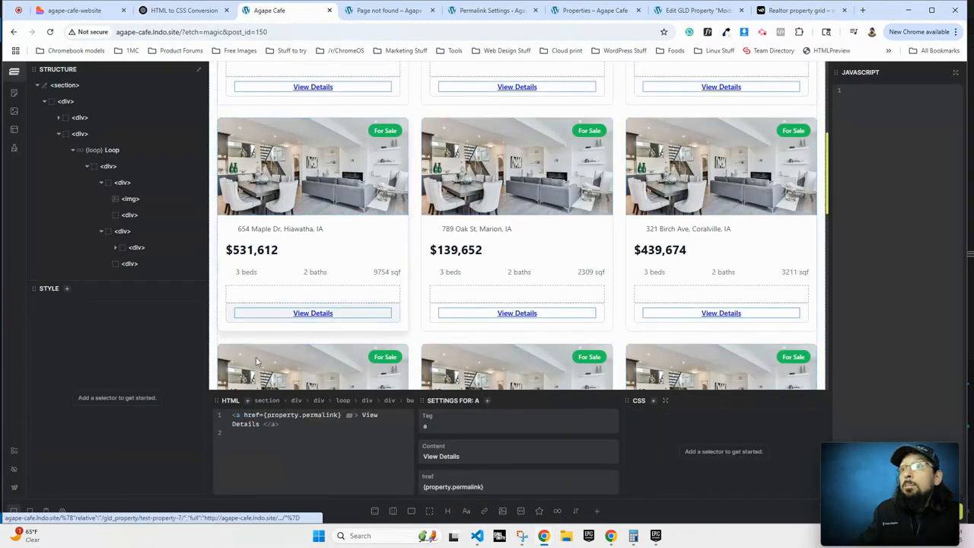
{"action": "left_click", "coordinate": [256, 307]}
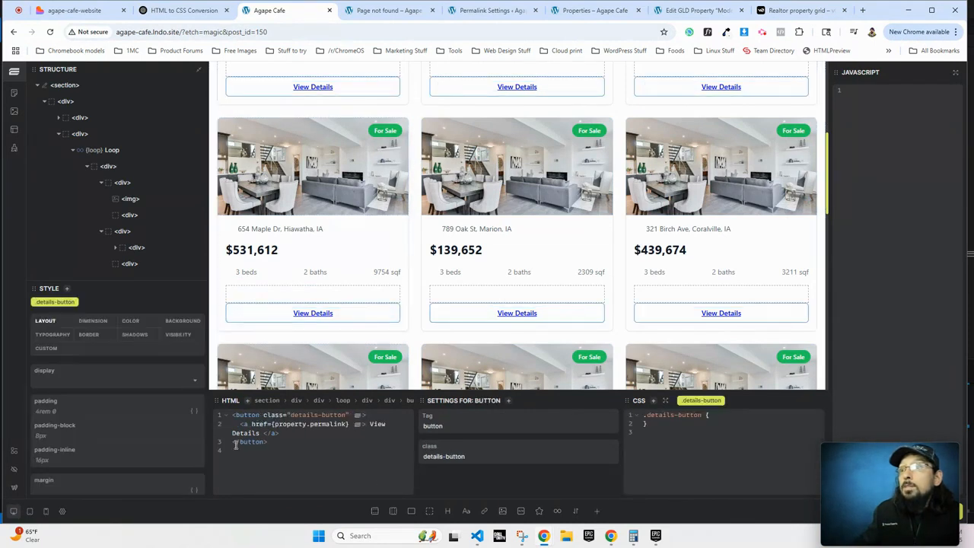
{"action": "left_click", "coordinate": [186, 11]}
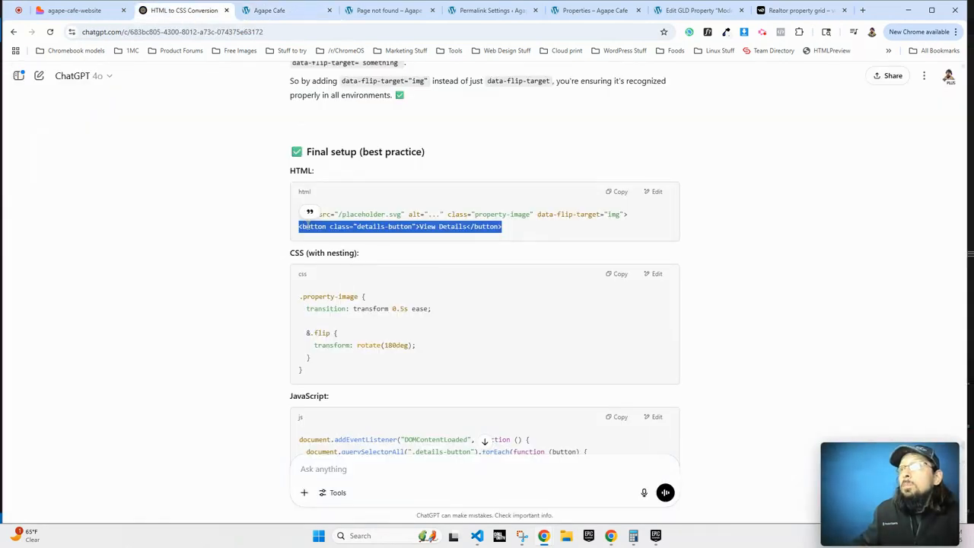
{"action": "left_click", "coordinate": [241, 9]}
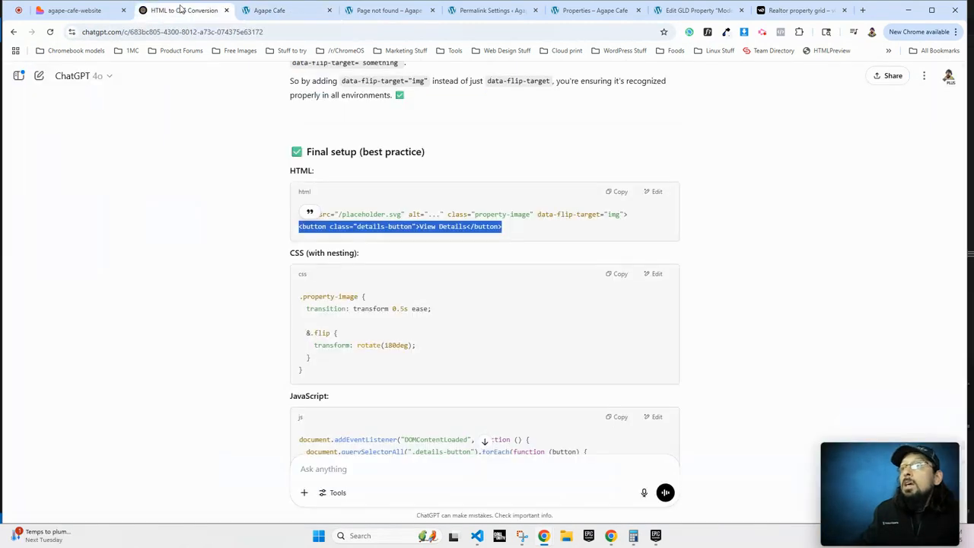
{"action": "left_click", "coordinate": [186, 10]}
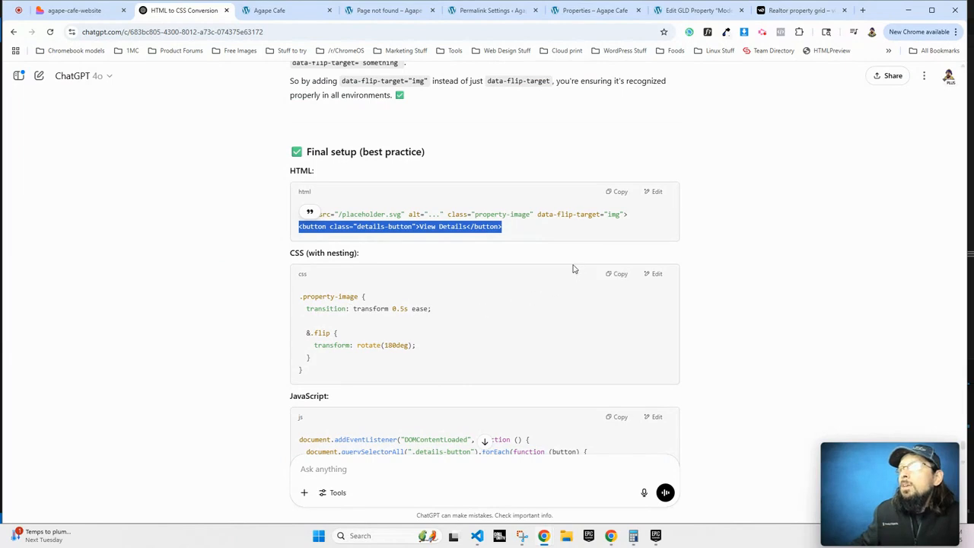
{"action": "left_click_drag", "start_coordinate": [306, 308], "coordinate": [312, 358]}
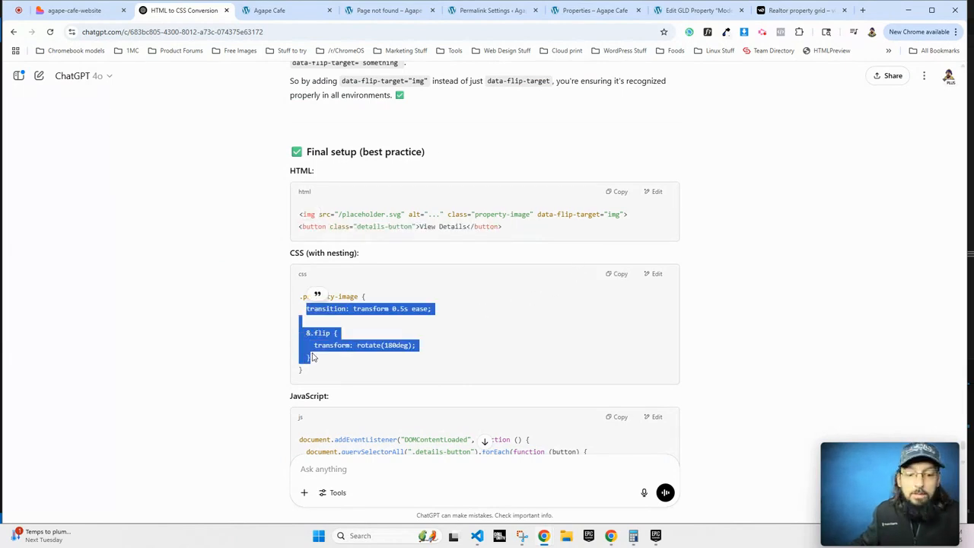
{"action": "left_click", "coordinate": [283, 11]}
{"action": "left_click", "coordinate": [322, 191]}
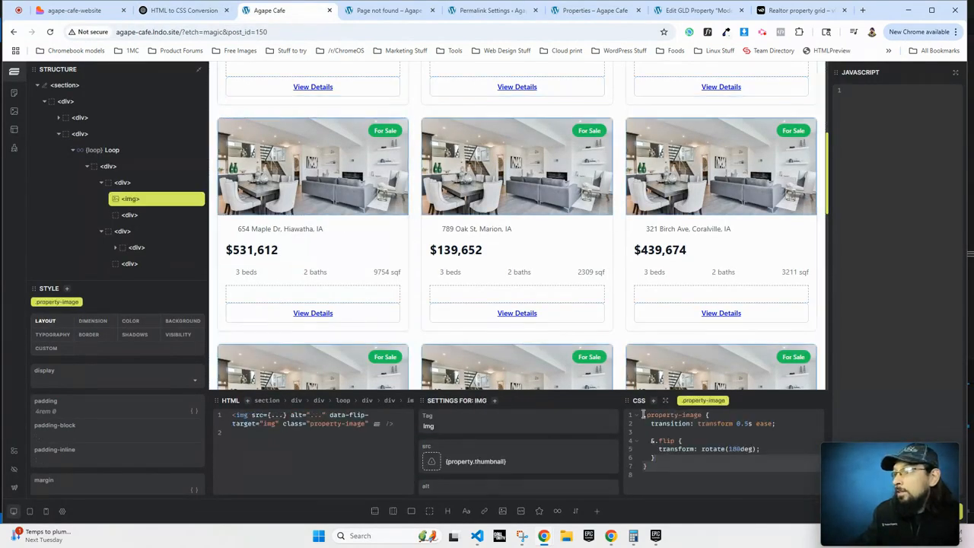
{"action": "left_click_drag", "start_coordinate": [643, 423], "coordinate": [656, 457]}
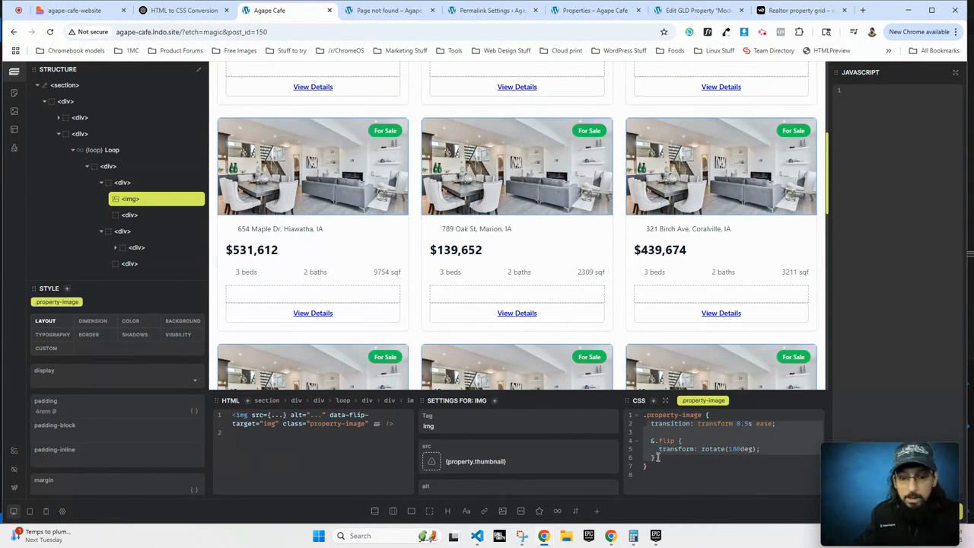
{"action": "left_click", "coordinate": [656, 457]}
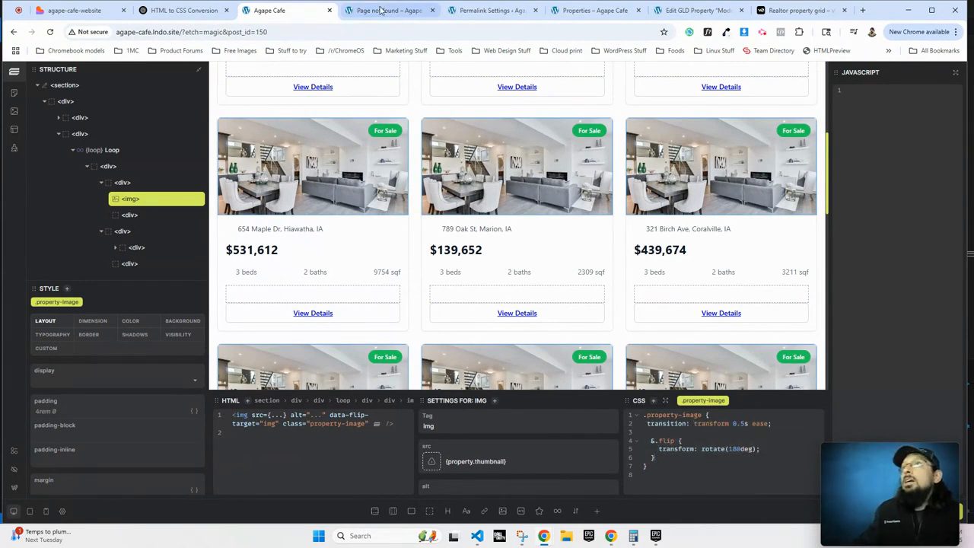
Copy ChatGPT's flip JavaScript and paste it, then undo that first paste.
{"action": "left_click", "coordinate": [187, 10]}
{"action": "scroll", "coordinate": [415, 354], "scroll_direction": "down", "scroll_amount": 2}
{"action": "left_click", "coordinate": [613, 264]}
{"action": "left_click", "coordinate": [274, 11]}
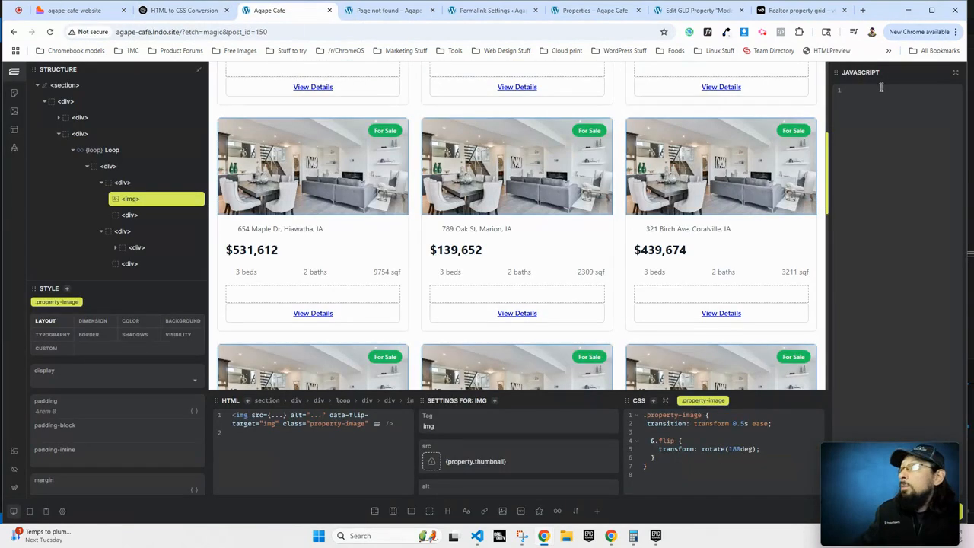
{"action": "key", "text": "ctrl+v"}
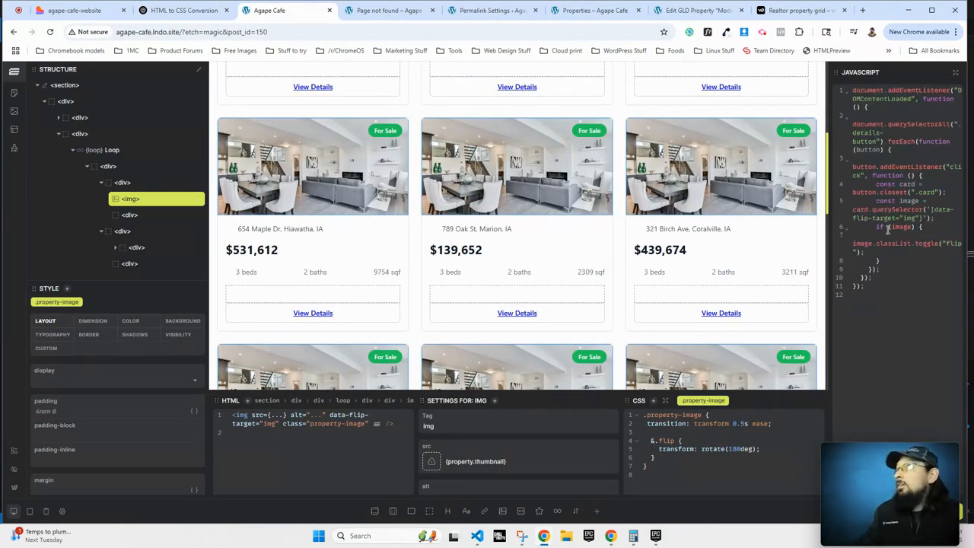
{"action": "key", "text": "ctrl+z"}
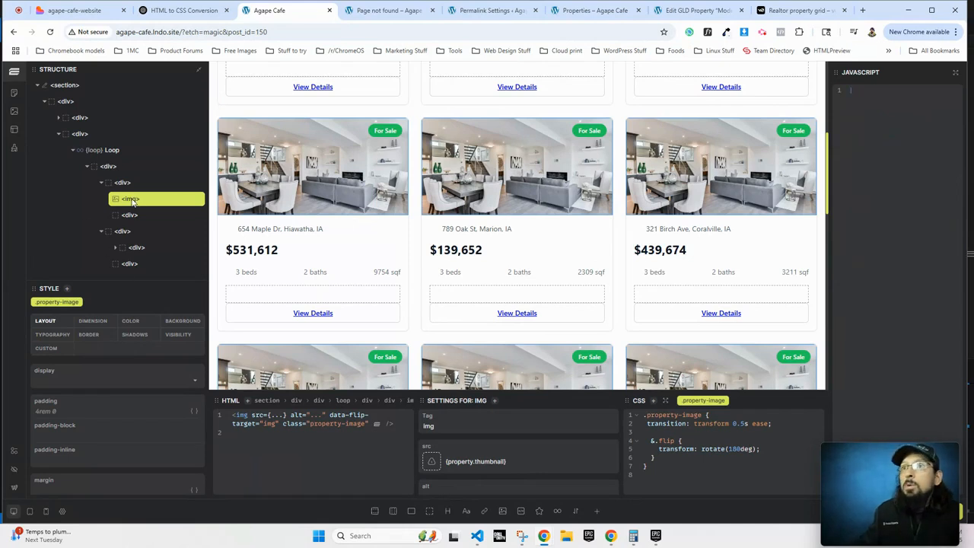
Select the property-grid container in Structure and paste the flip script into its JavaScript panel.
{"action": "left_click", "coordinate": [101, 182]}
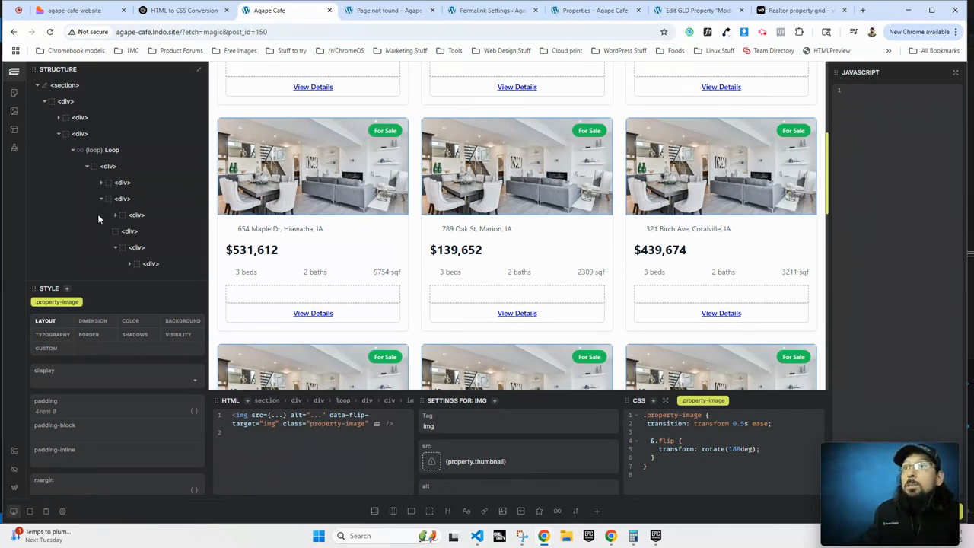
{"action": "left_click", "coordinate": [101, 199]}
{"action": "left_click", "coordinate": [122, 184]}
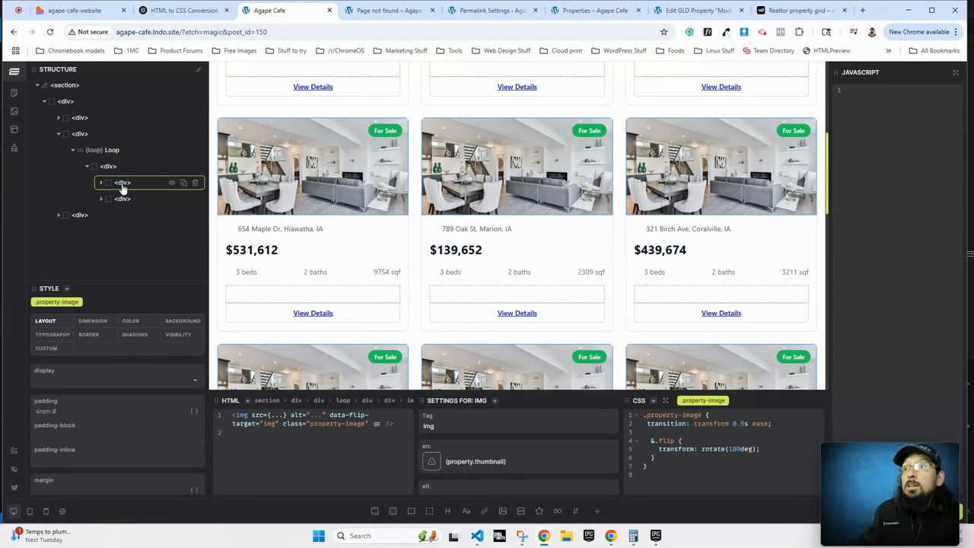
{"action": "left_click", "coordinate": [122, 186]}
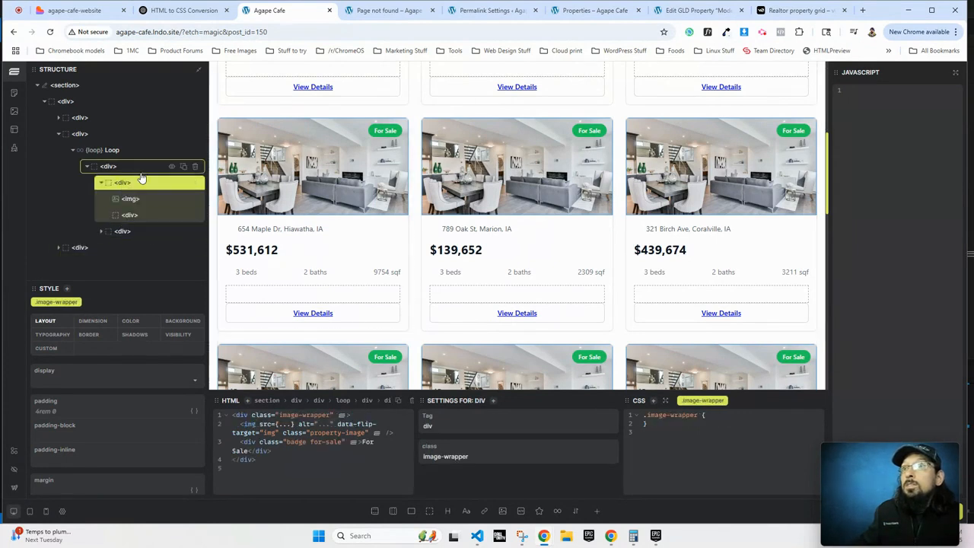
{"action": "scroll", "coordinate": [242, 226], "scroll_direction": "up", "scroll_amount": 2}
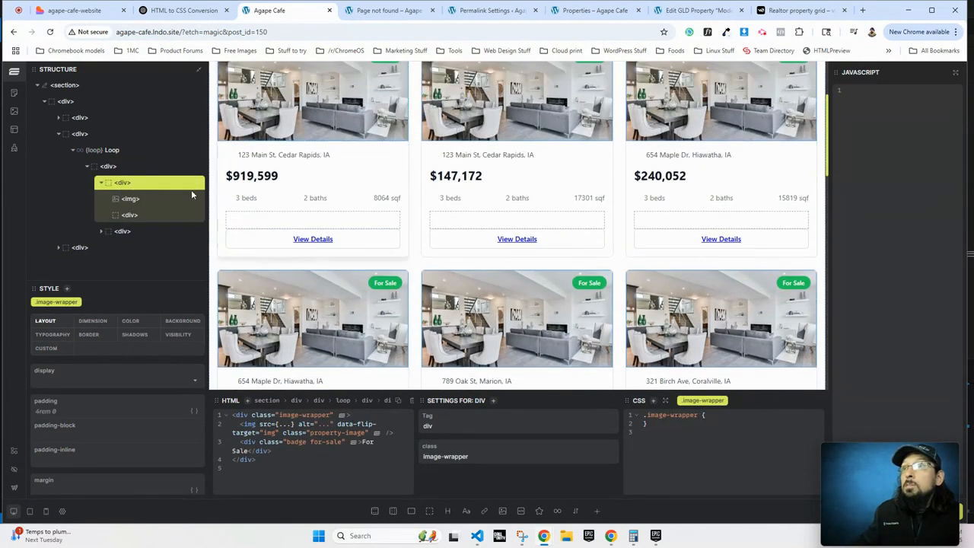
{"action": "left_click", "coordinate": [109, 166]}
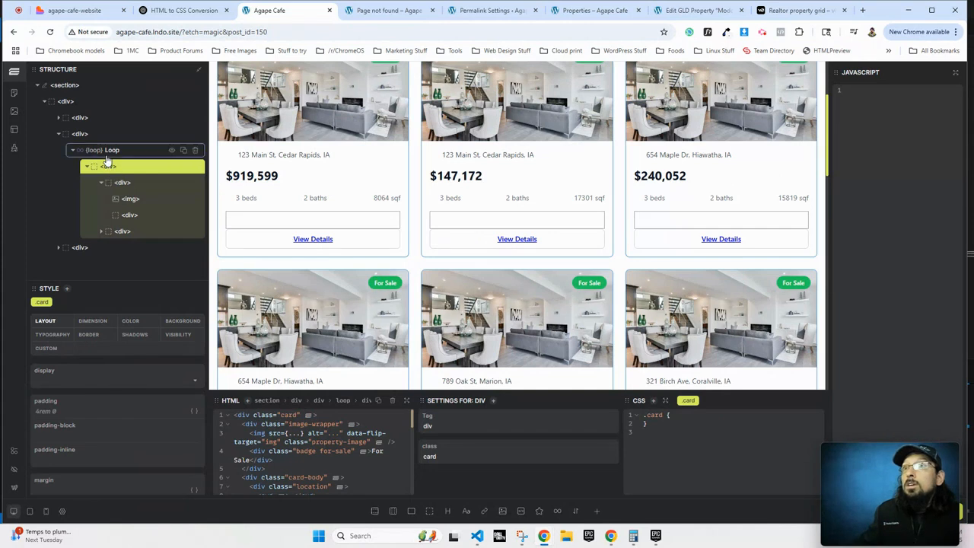
{"action": "left_click", "coordinate": [103, 151]}
{"action": "left_click", "coordinate": [79, 134]}
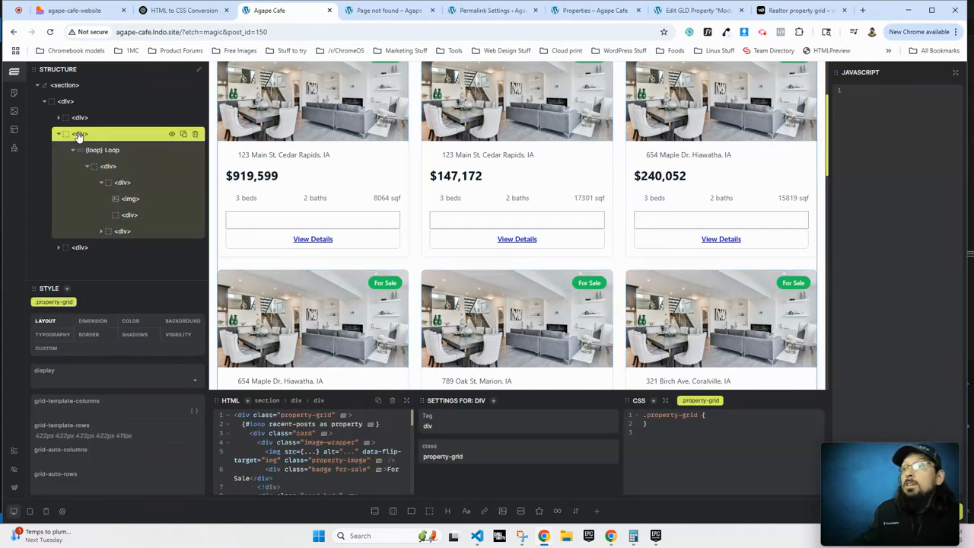
{"action": "left_click", "coordinate": [904, 124]}
{"action": "key", "text": "ctrl+v"}
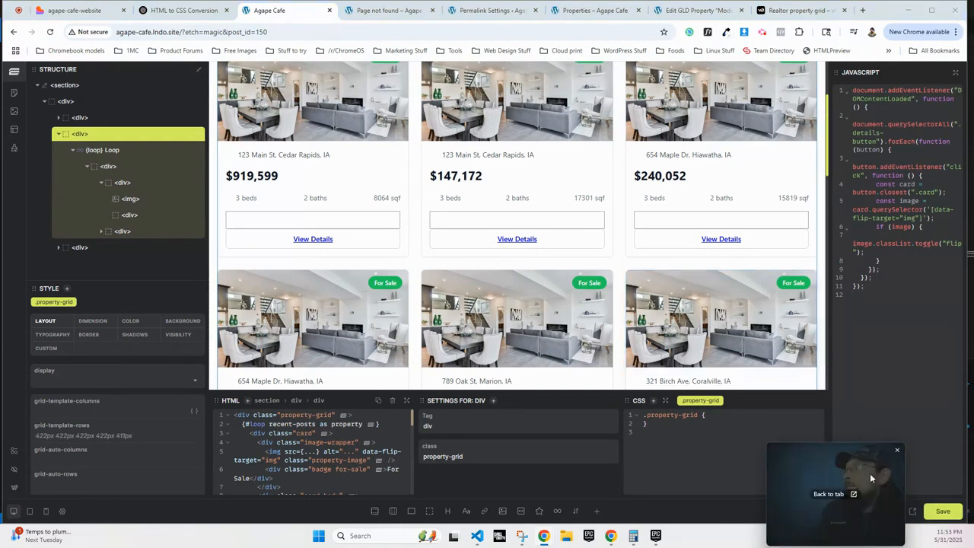
Test a card's View Details link on the live page.
{"action": "left_click", "coordinate": [913, 515]}
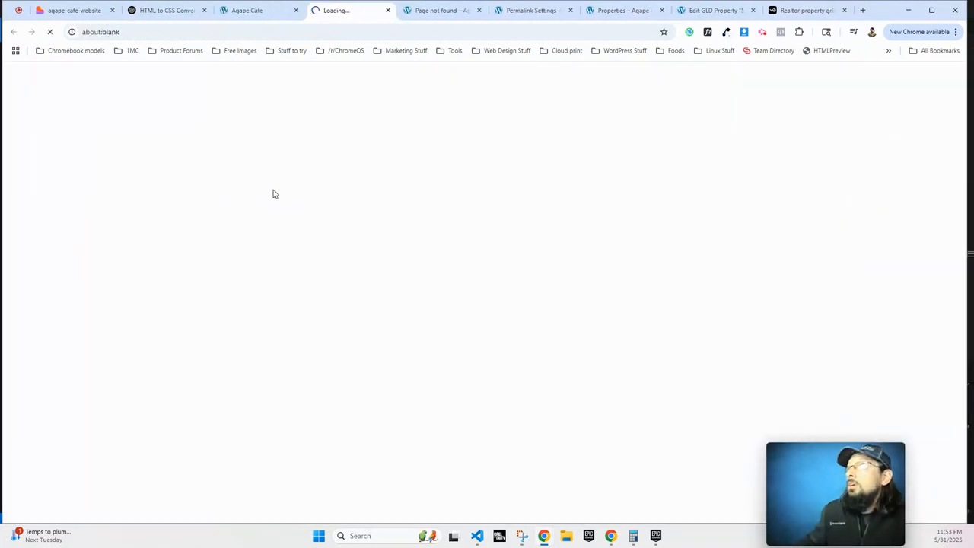
{"action": "scroll", "coordinate": [350, 209], "scroll_direction": "down", "scroll_amount": 2}
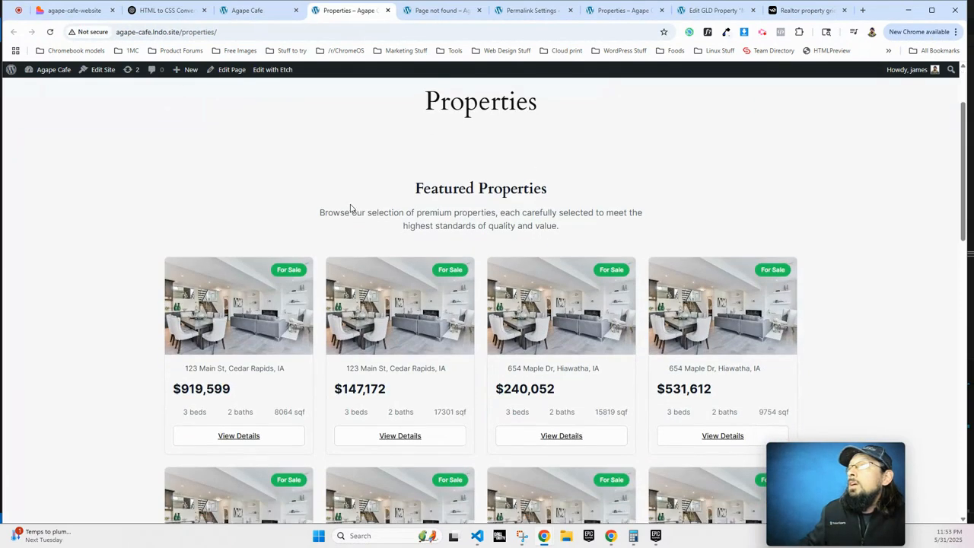
{"action": "left_click", "coordinate": [224, 390]}
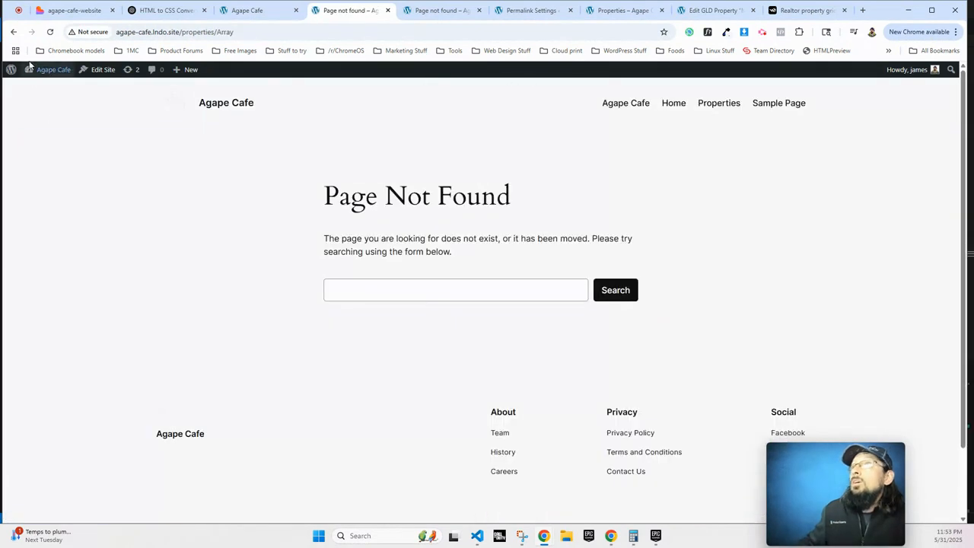
{"action": "left_click", "coordinate": [254, 11]}
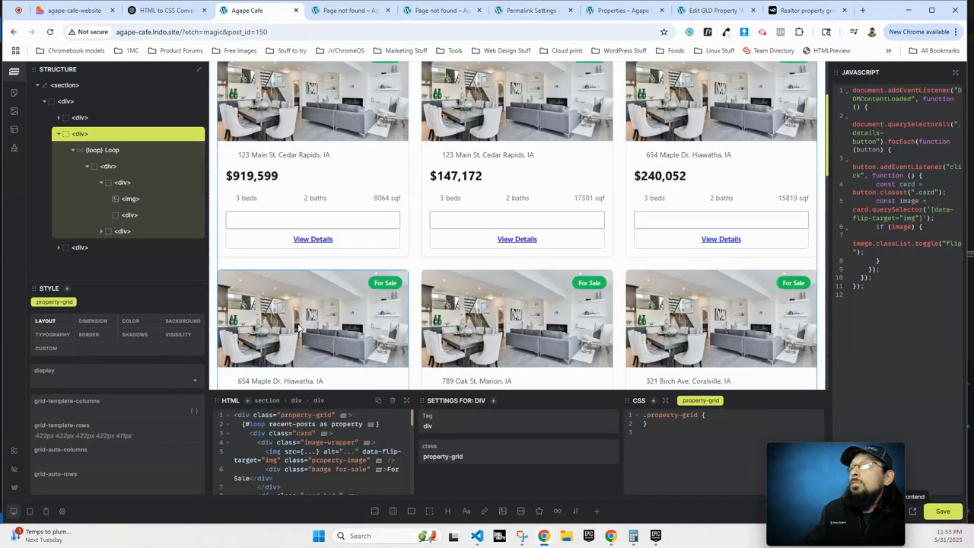
Delete the <a> line inside the details-button, keeping plain View Details text, and save.
{"action": "left_click", "coordinate": [319, 239]}
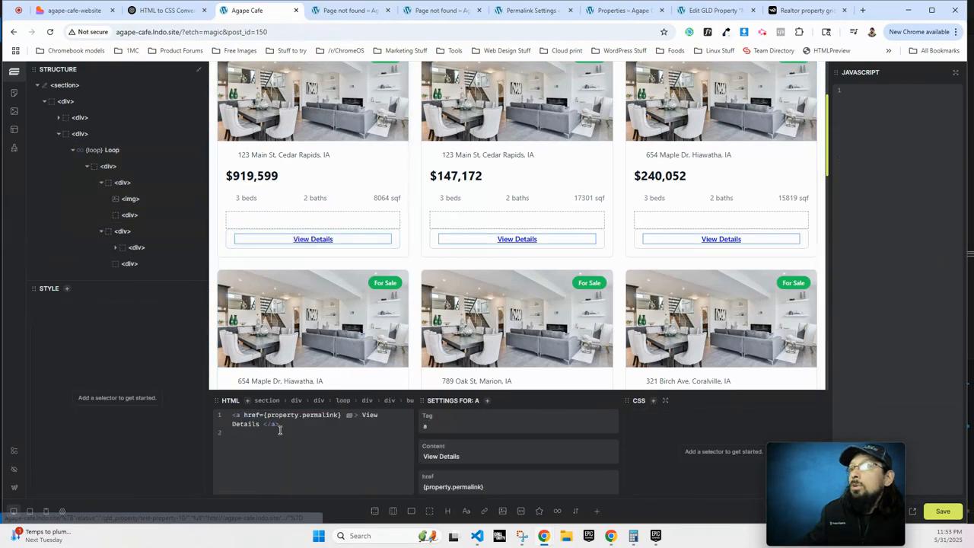
{"action": "key", "text": "ctrl+x"}
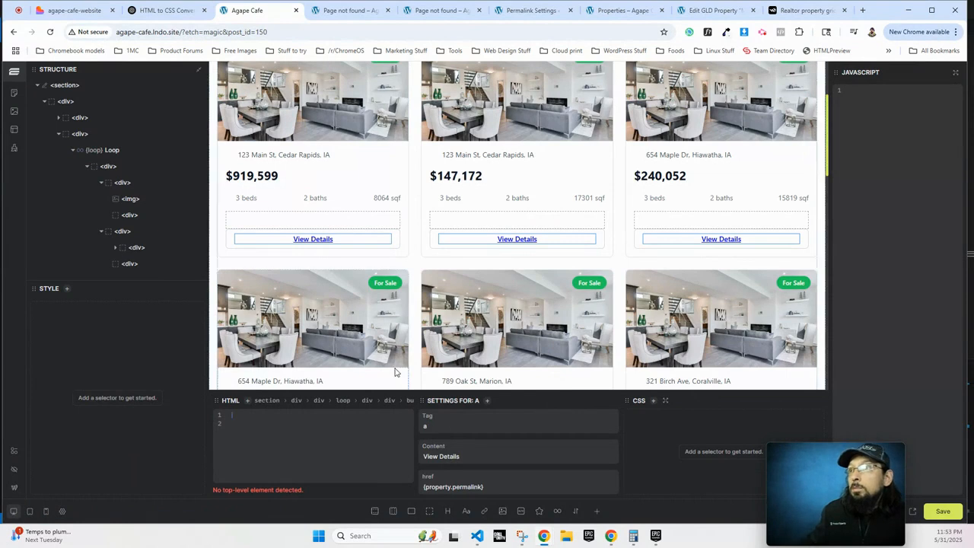
{"action": "left_click", "coordinate": [317, 226]}
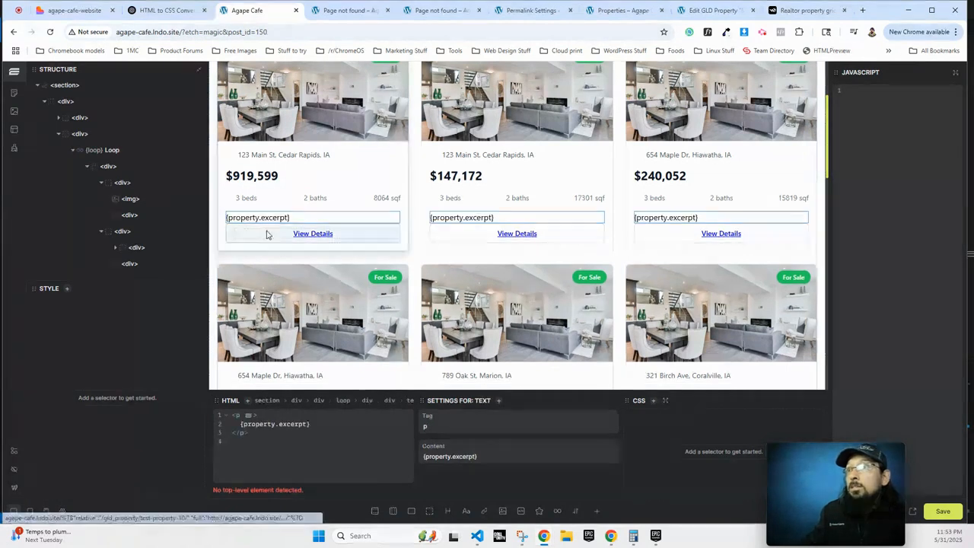
{"action": "left_click", "coordinate": [266, 235]}
{"action": "left_click", "coordinate": [266, 232]}
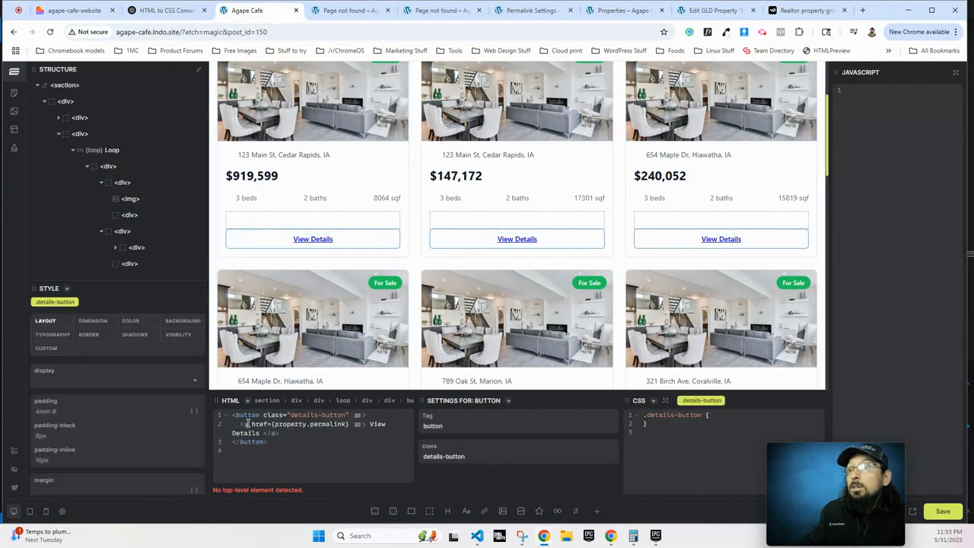
{"action": "left_click_drag", "start_coordinate": [239, 424], "coordinate": [285, 435]}
{"action": "key", "text": "BackSpace"}
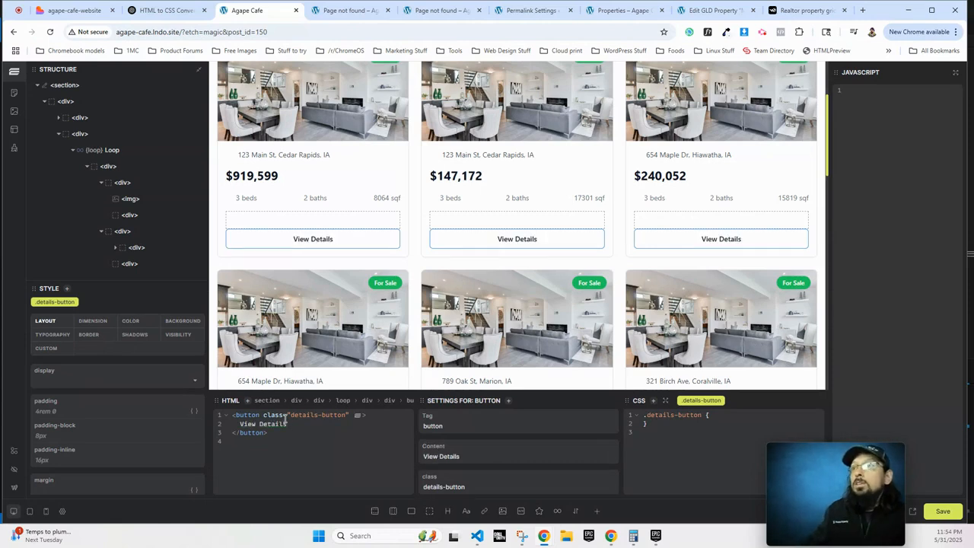
{"action": "left_click", "coordinate": [943, 510]}
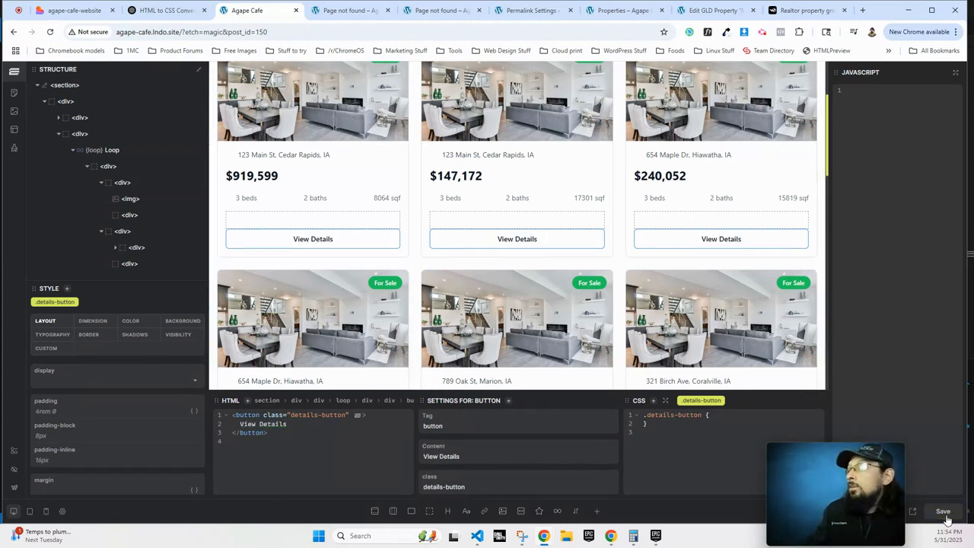
Open the saved Properties page live and scroll through the Featured Properties cards to check the flip.
{"action": "left_click", "coordinate": [912, 512]}
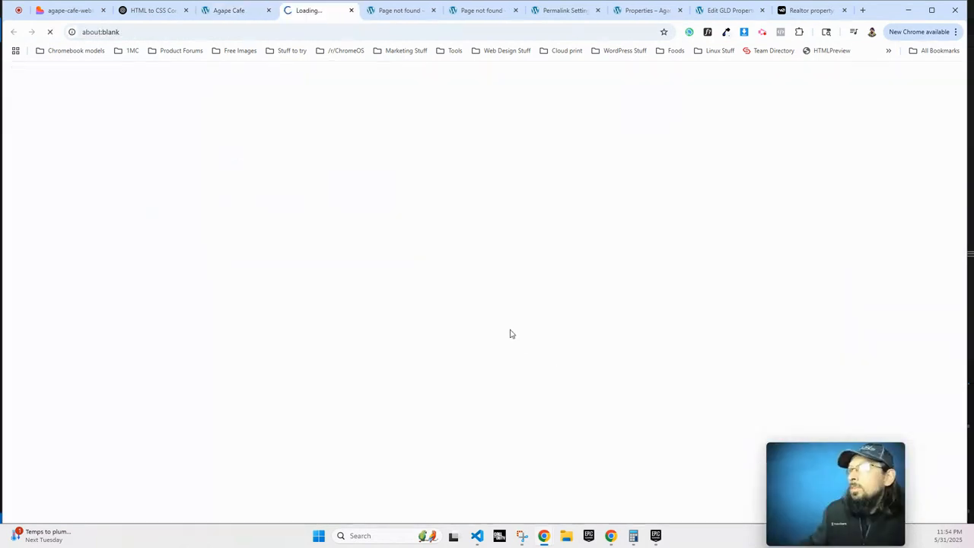
{"action": "scroll", "coordinate": [391, 246], "scroll_direction": "down", "scroll_amount": 4}
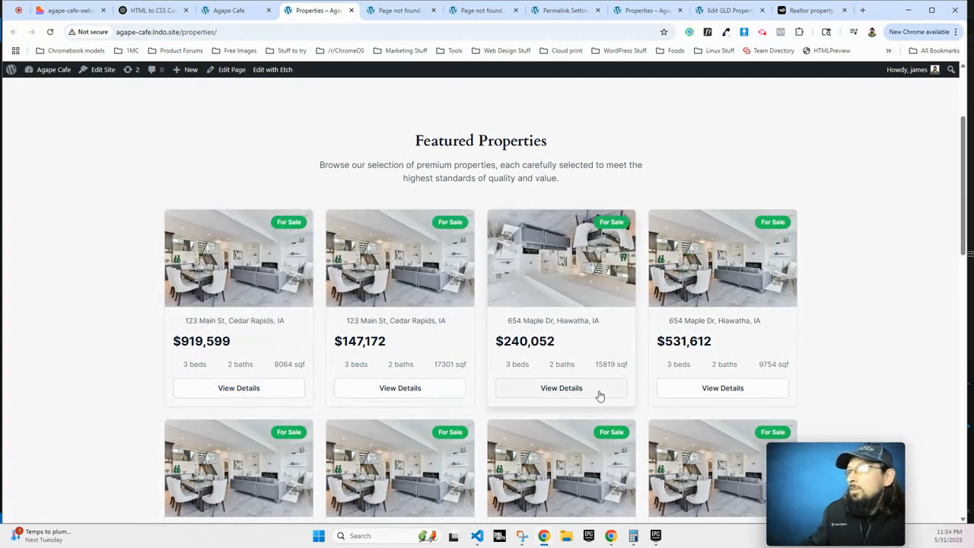
{"action": "scroll", "coordinate": [599, 395], "scroll_direction": "down", "scroll_amount": 1}
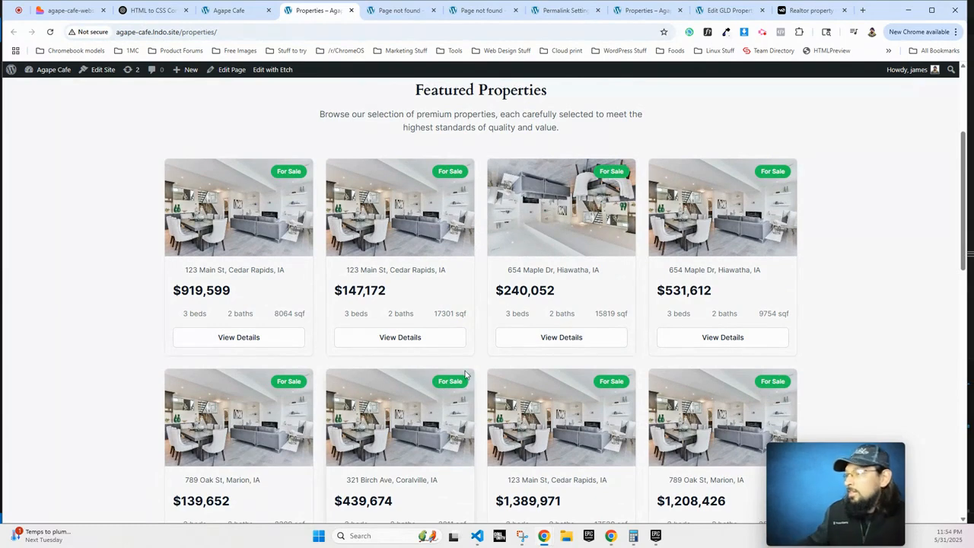
{"action": "scroll", "coordinate": [476, 381], "scroll_direction": "down", "scroll_amount": 3}
{"action": "scroll", "coordinate": [486, 365], "scroll_direction": "down", "scroll_amount": 2}
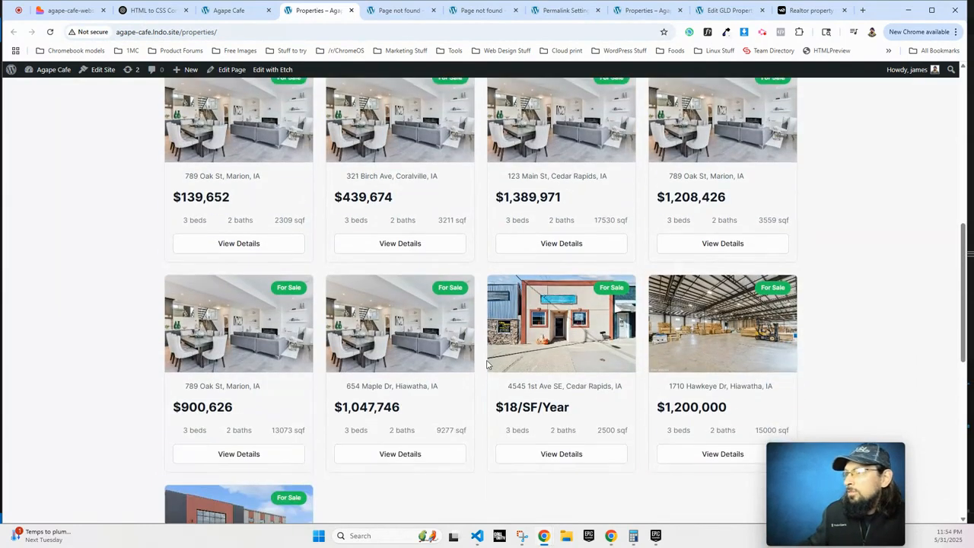
{"action": "scroll", "coordinate": [487, 364], "scroll_direction": "up", "scroll_amount": 10}
{"action": "scroll", "coordinate": [344, 314], "scroll_direction": "down", "scroll_amount": 2}
{"action": "scroll", "coordinate": [345, 314], "scroll_direction": "down", "scroll_amount": 3}
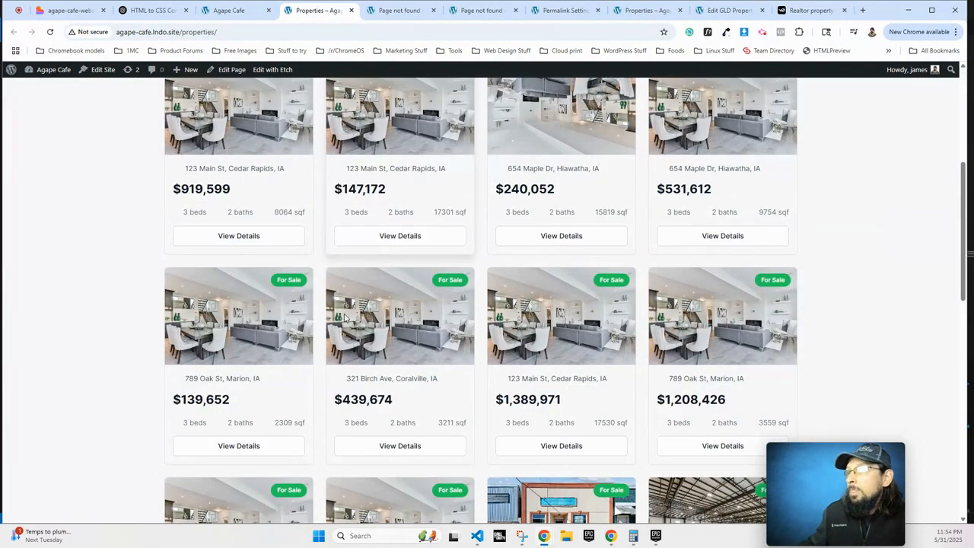
{"action": "scroll", "coordinate": [372, 246], "scroll_direction": "up", "scroll_amount": 2}
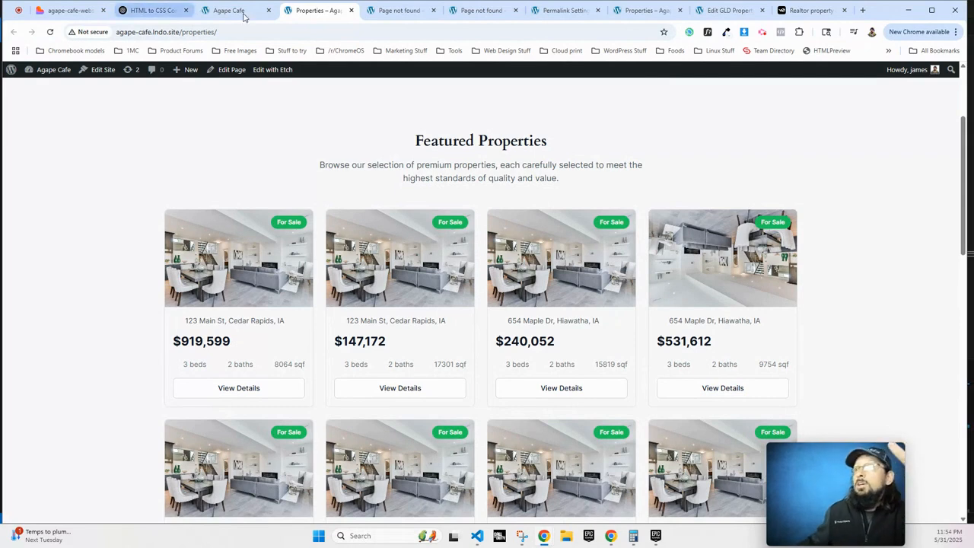
{"action": "left_click", "coordinate": [130, 12]}
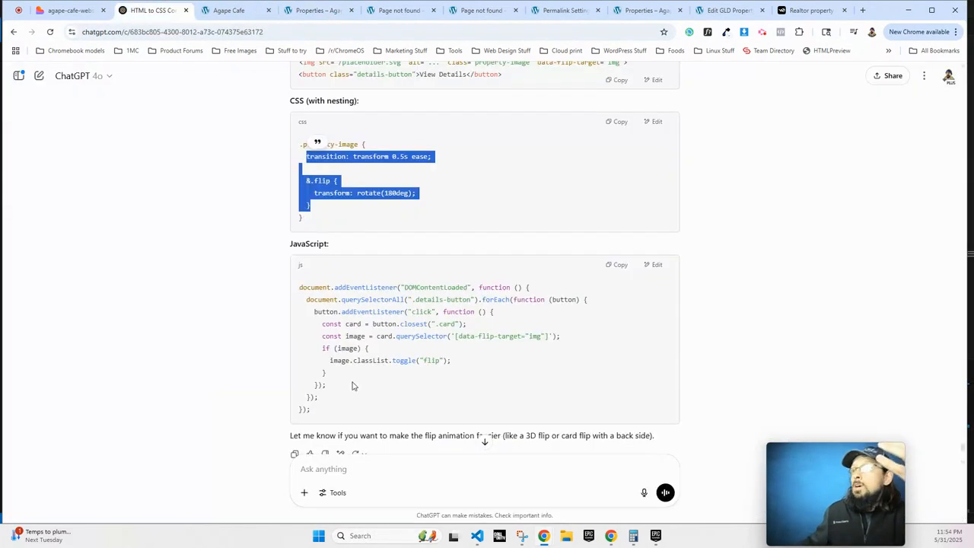
{"action": "left_click", "coordinate": [225, 10]}
{"action": "scroll", "coordinate": [599, 225], "scroll_direction": "up", "scroll_amount": 2}
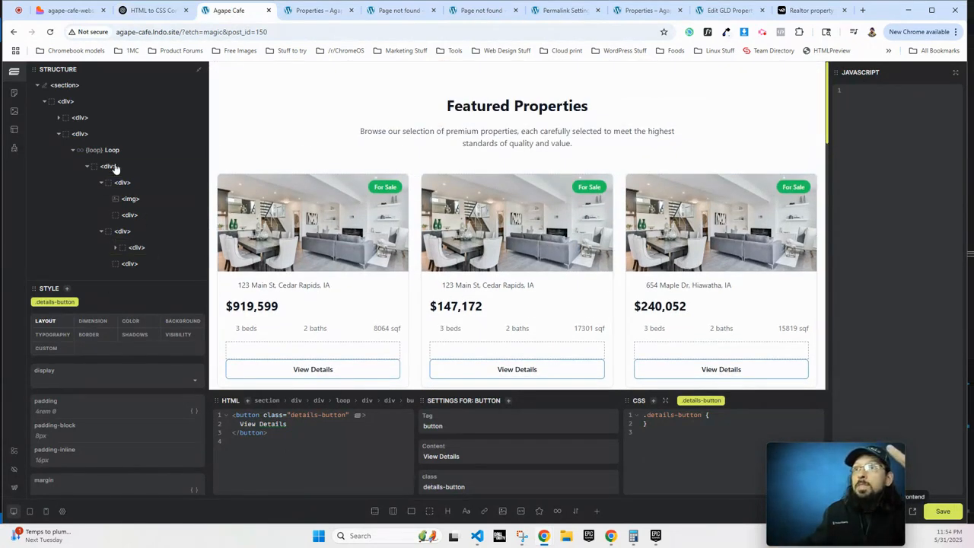
{"action": "left_click", "coordinate": [80, 134]}
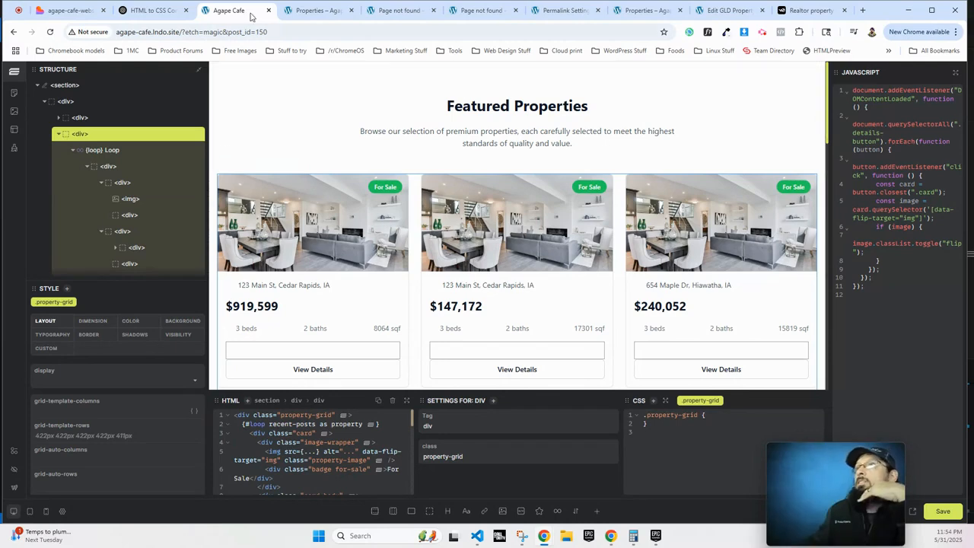
{"action": "left_click", "coordinate": [308, 11]}
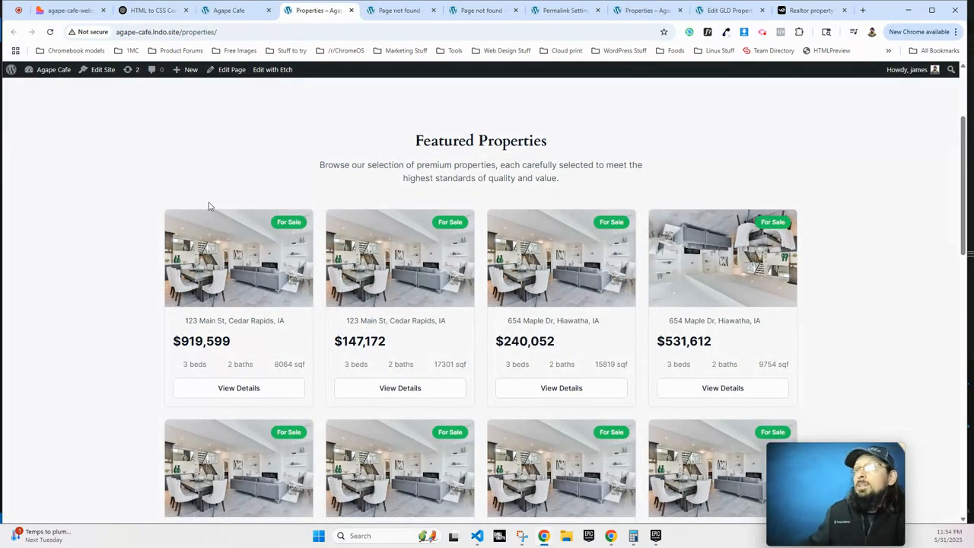
Inspect the first property card and expand the Featured Properties section and container markup.
{"action": "right_click", "coordinate": [146, 247]}
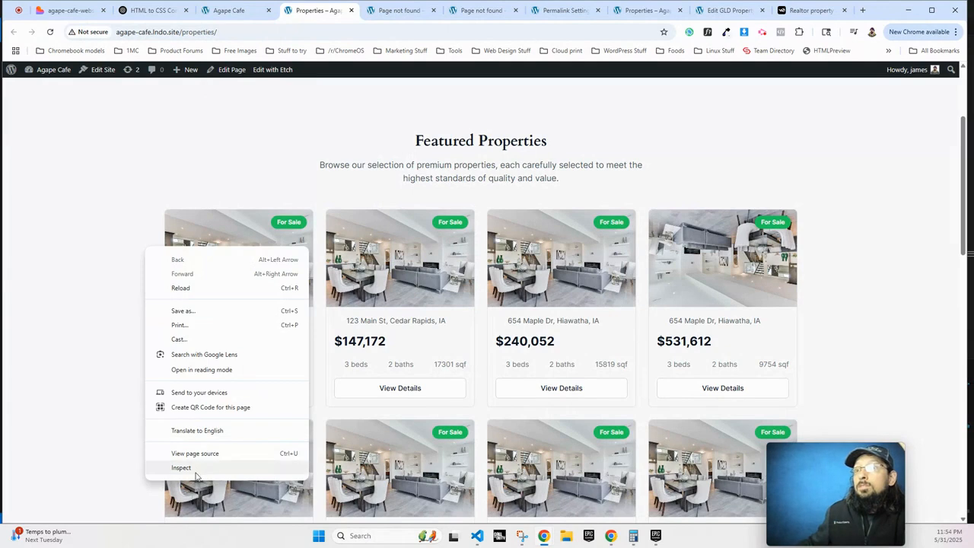
{"action": "left_click", "coordinate": [181, 467]}
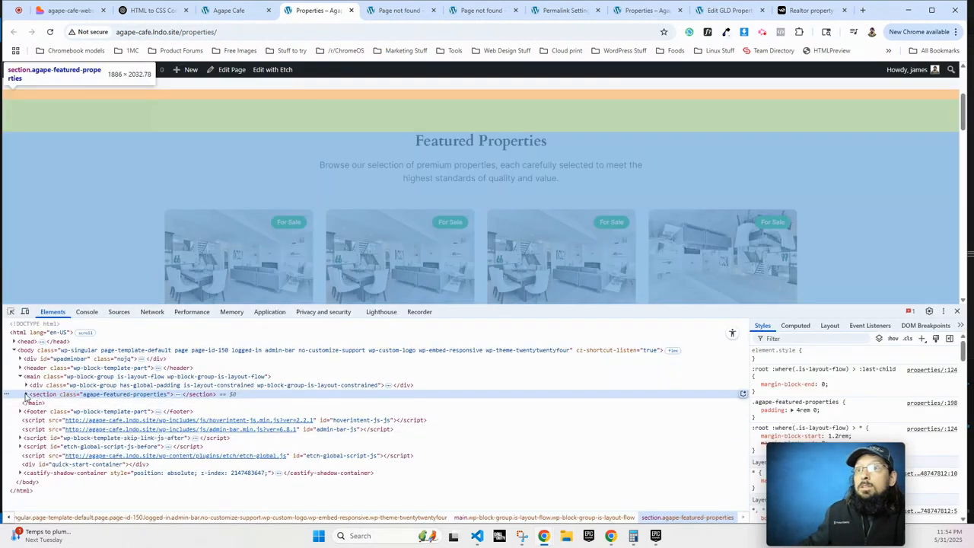
{"action": "left_click", "coordinate": [25, 395]}
{"action": "left_click", "coordinate": [32, 403]}
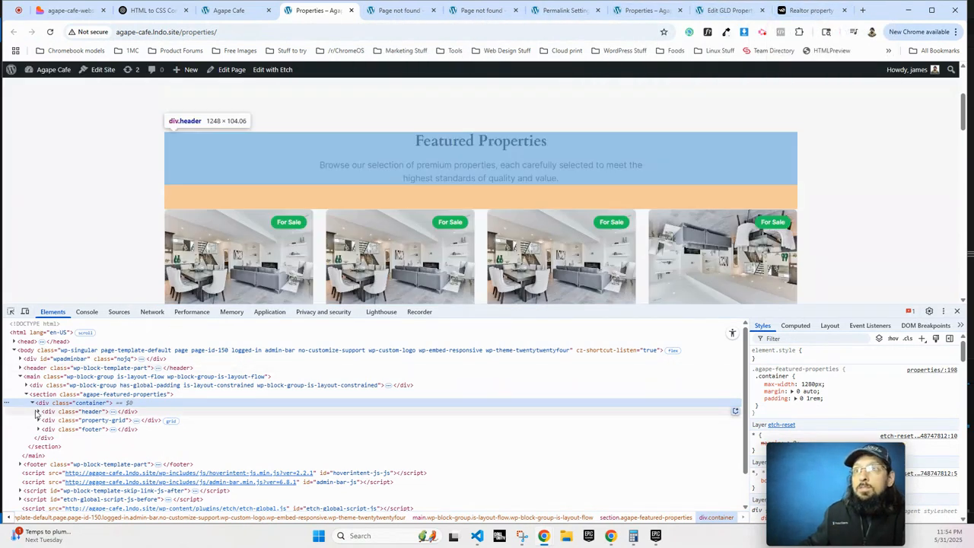
{"action": "left_click", "coordinate": [38, 411]}
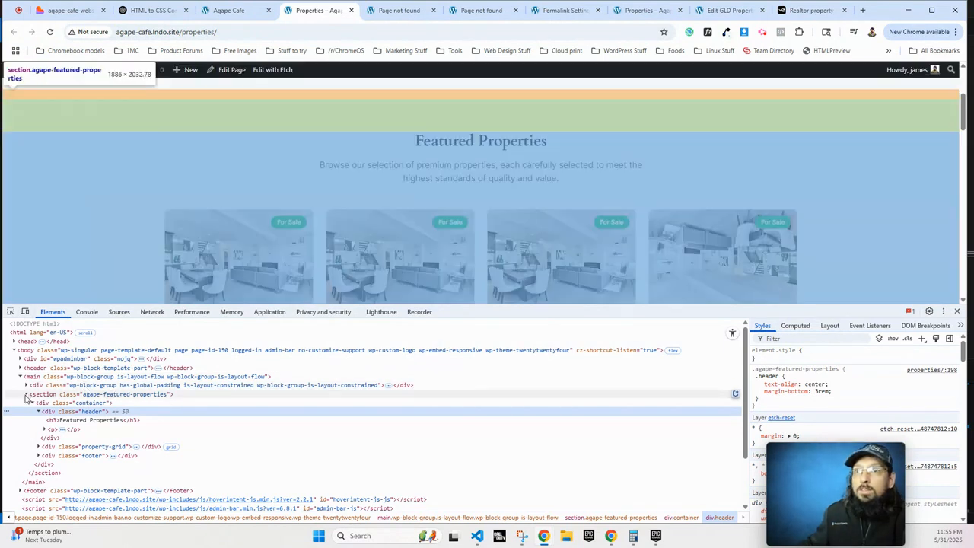
{"action": "left_click", "coordinate": [26, 395]}
{"action": "left_click", "coordinate": [26, 395]}
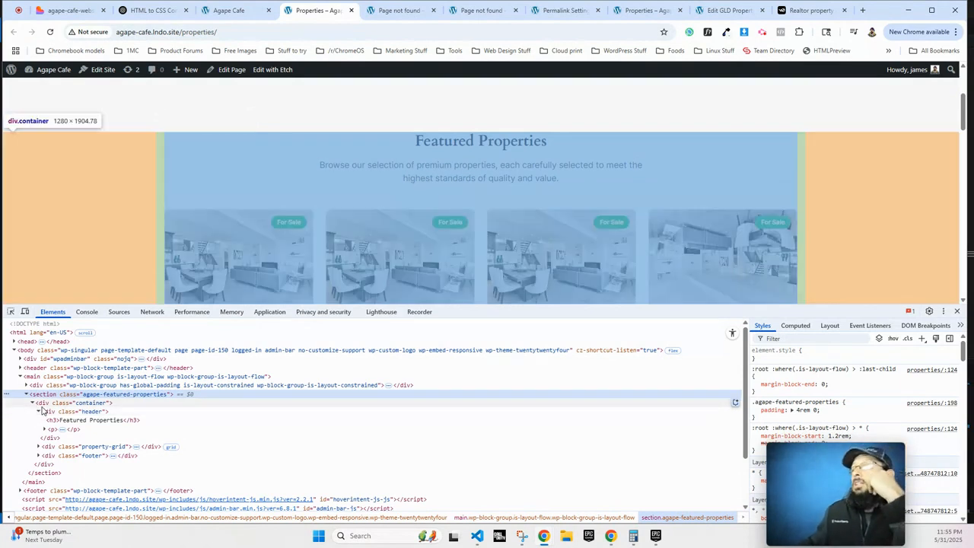
{"action": "scroll", "coordinate": [362, 238], "scroll_direction": "down", "scroll_amount": 6}
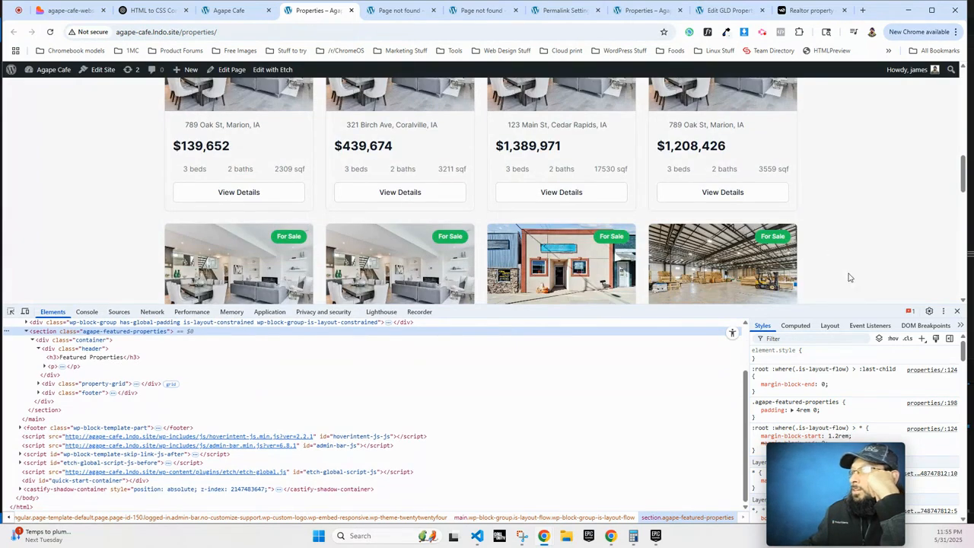
Close DevTools and bring up the v0 realtor grid preview.
{"action": "left_click", "coordinate": [957, 312]}
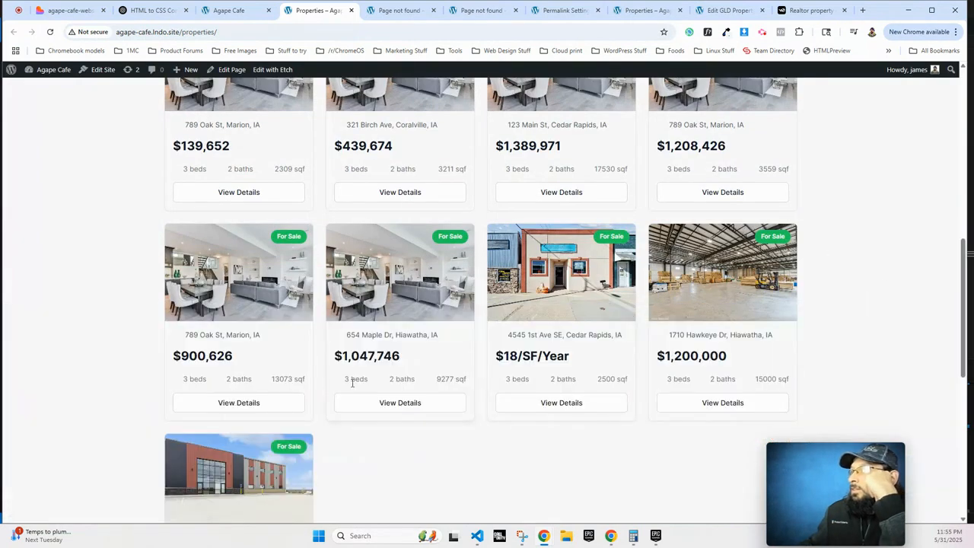
{"action": "scroll", "coordinate": [399, 433], "scroll_direction": "up", "scroll_amount": 4}
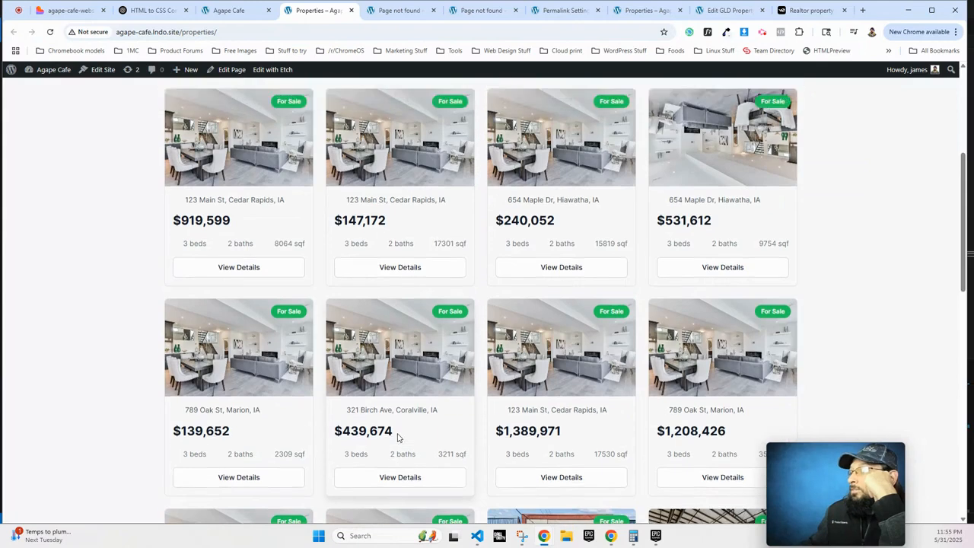
{"action": "scroll", "coordinate": [397, 437], "scroll_direction": "up", "scroll_amount": 3}
{"action": "scroll", "coordinate": [501, 268], "scroll_direction": "down", "scroll_amount": 2}
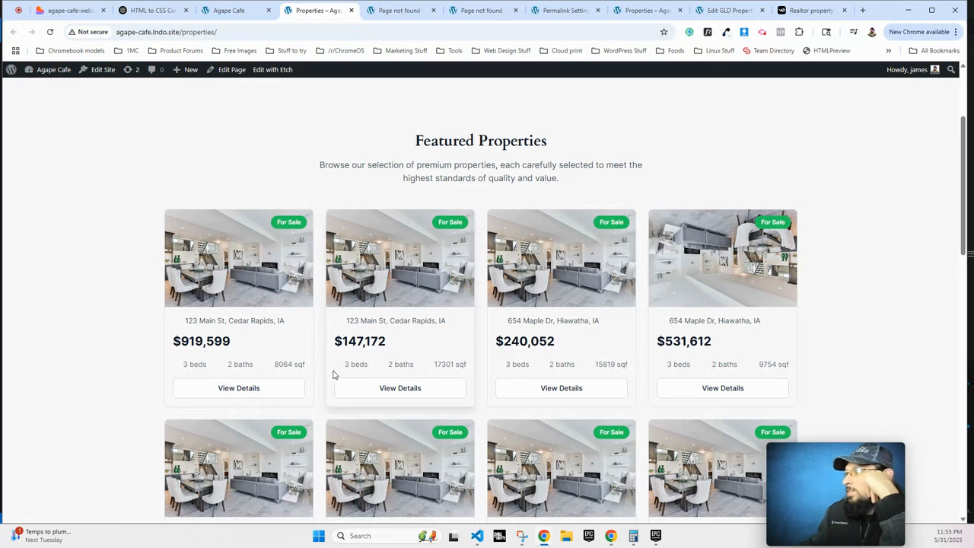
{"action": "left_click", "coordinate": [808, 10]}
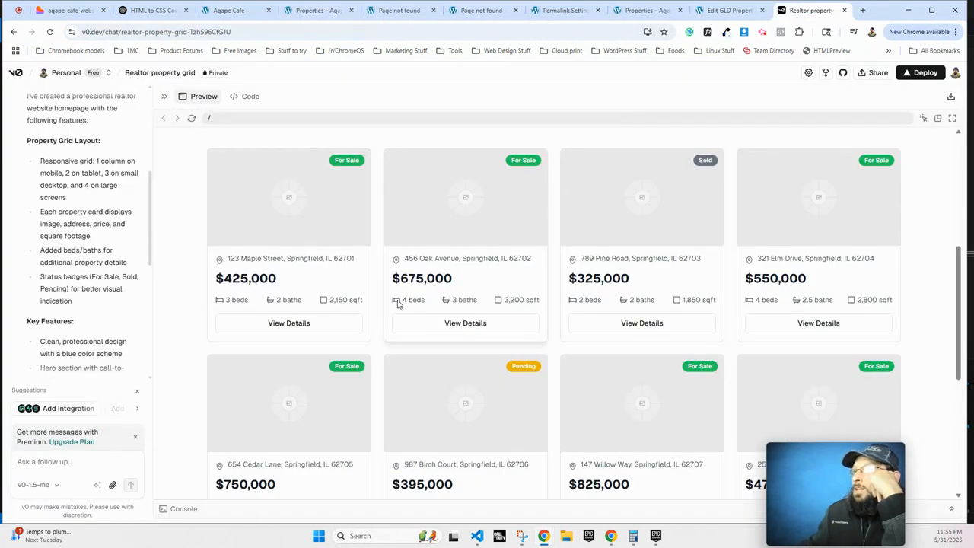
Select the full lucide map-pin svg markup in DevTools' Edit as HTML view.
{"action": "right_click", "coordinate": [395, 261]}
{"action": "left_click", "coordinate": [433, 503]}
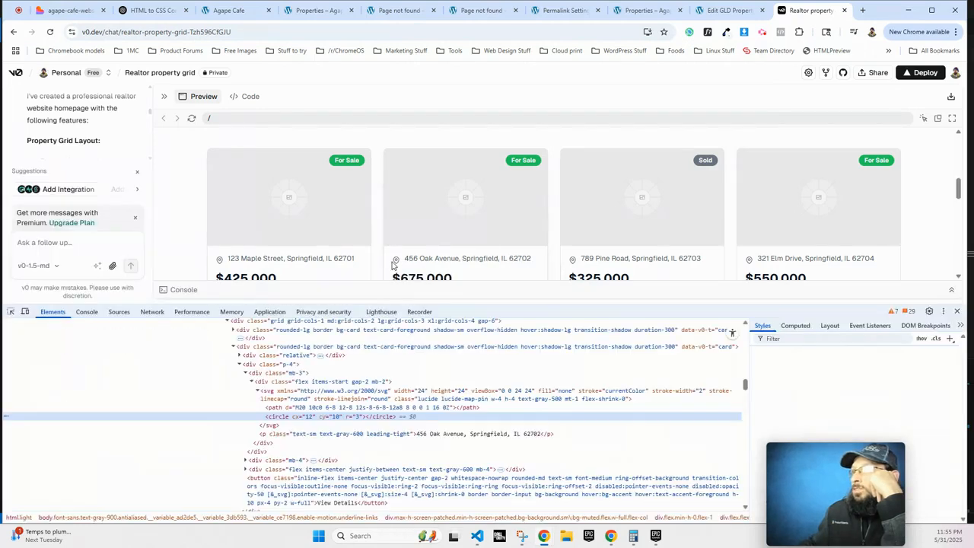
{"action": "left_click", "coordinate": [278, 396]}
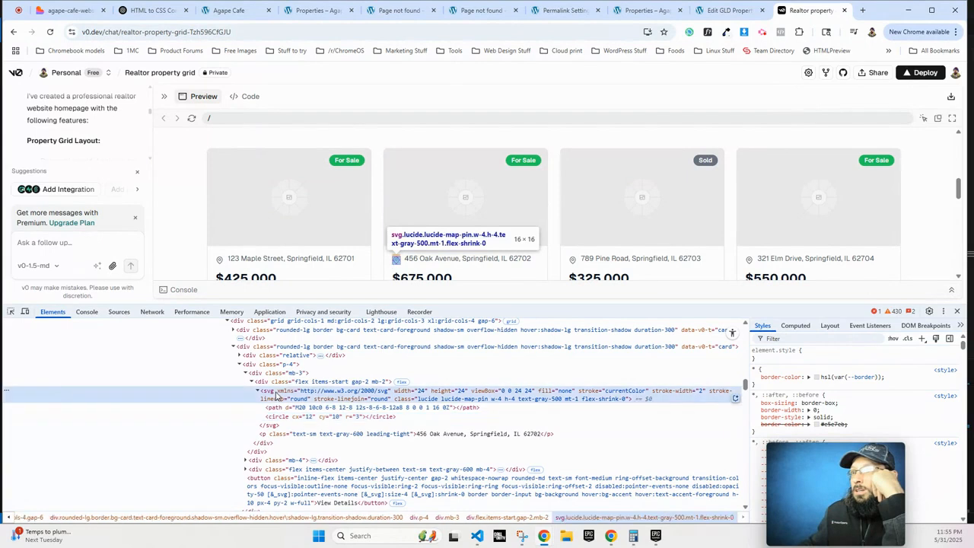
{"action": "right_click", "coordinate": [278, 395]}
{"action": "left_click", "coordinate": [331, 112]}
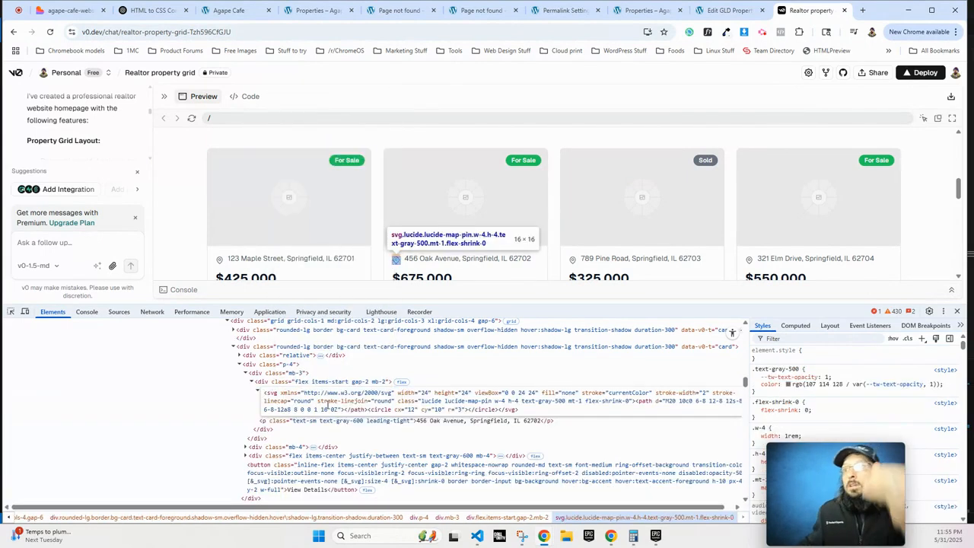
{"action": "key", "text": "ctrl+a"}
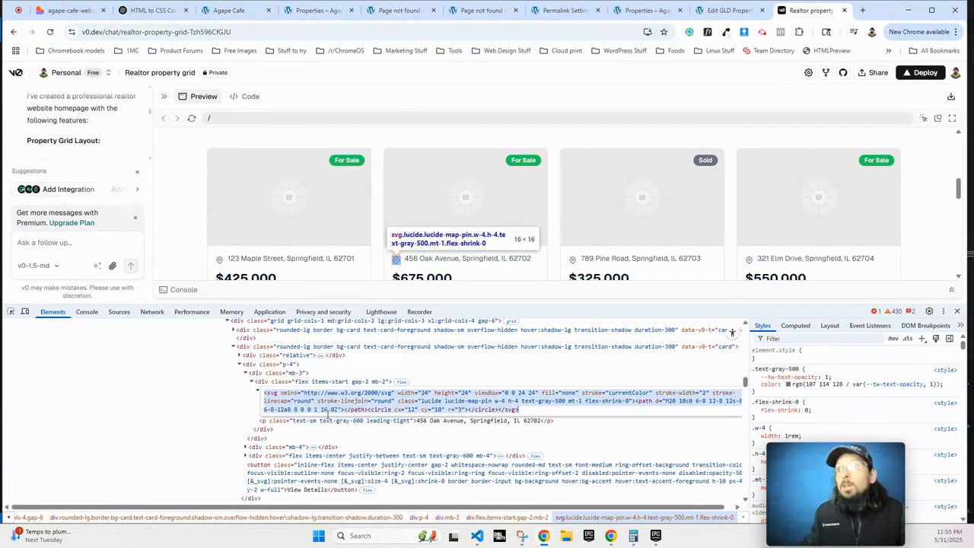
Paste the map-pin SVG over the placeholder icon beside the middle card's address.
{"action": "left_click", "coordinate": [228, 10]}
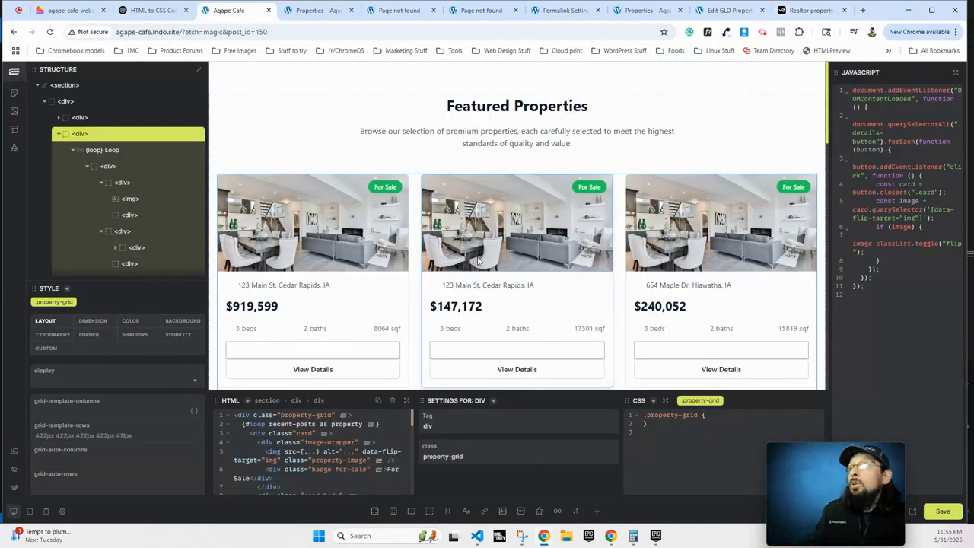
{"action": "left_click", "coordinate": [450, 287]}
{"action": "left_click", "coordinate": [435, 287]}
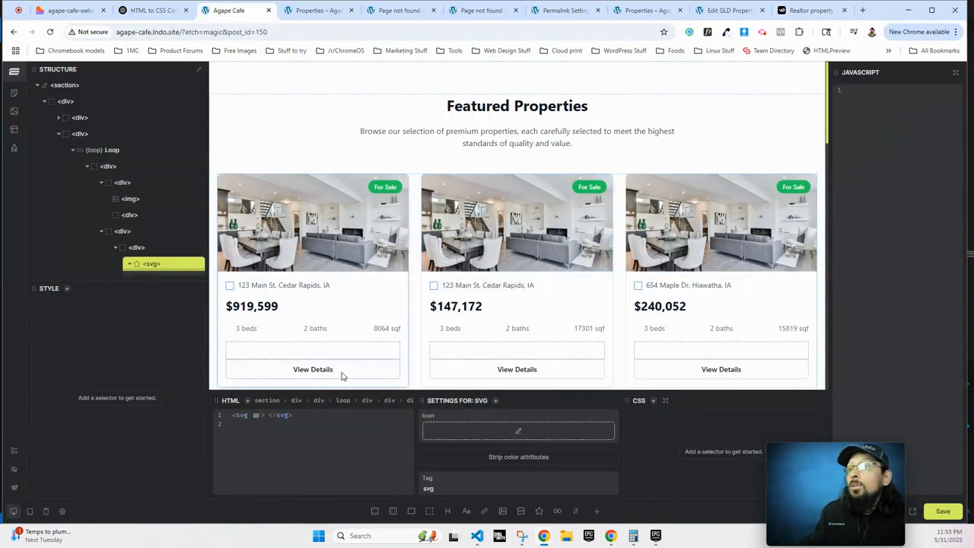
{"action": "key", "text": "ctrl+a"}
{"action": "key", "text": "ctrl+v"}
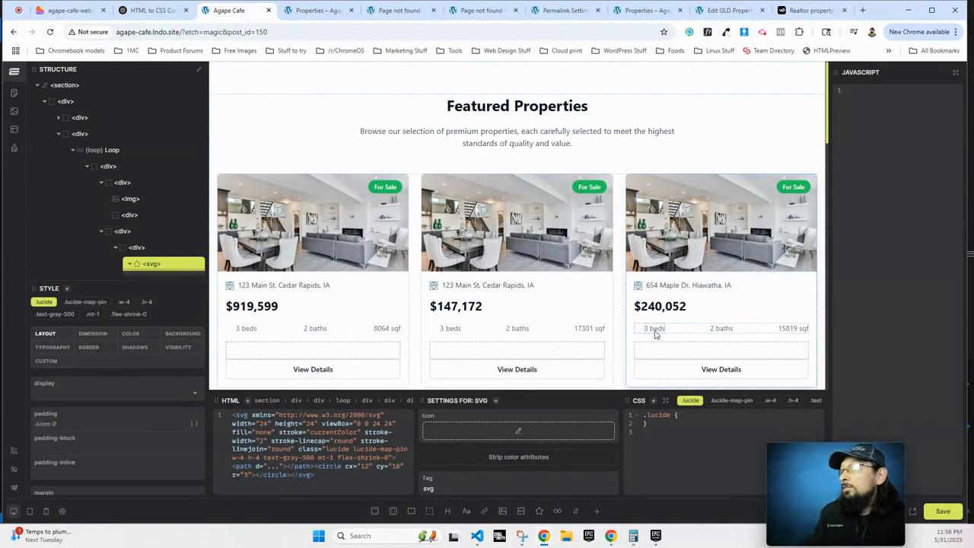
{"action": "left_click", "coordinate": [810, 10]}
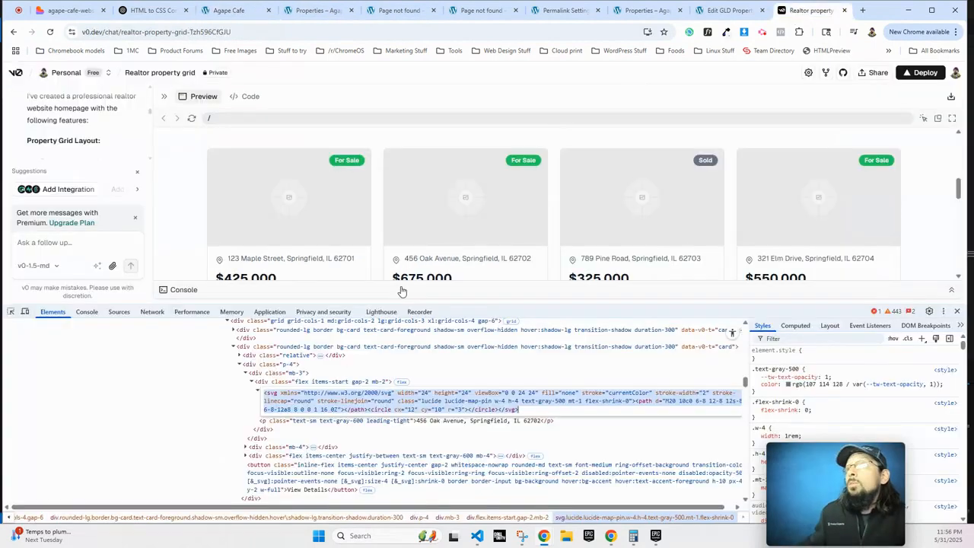
Select the full lucide bed svg markup beside the beds count via Edit as HTML.
{"action": "scroll", "coordinate": [404, 245], "scroll_direction": "down", "scroll_amount": 2}
{"action": "right_click", "coordinate": [394, 203]}
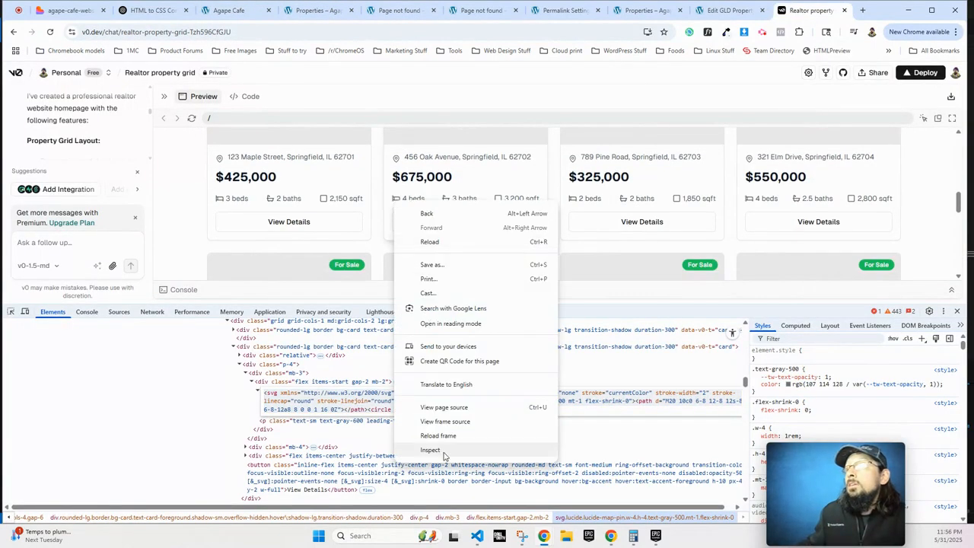
{"action": "left_click", "coordinate": [446, 450]}
{"action": "left_click", "coordinate": [274, 372]}
{"action": "right_click", "coordinate": [276, 372]}
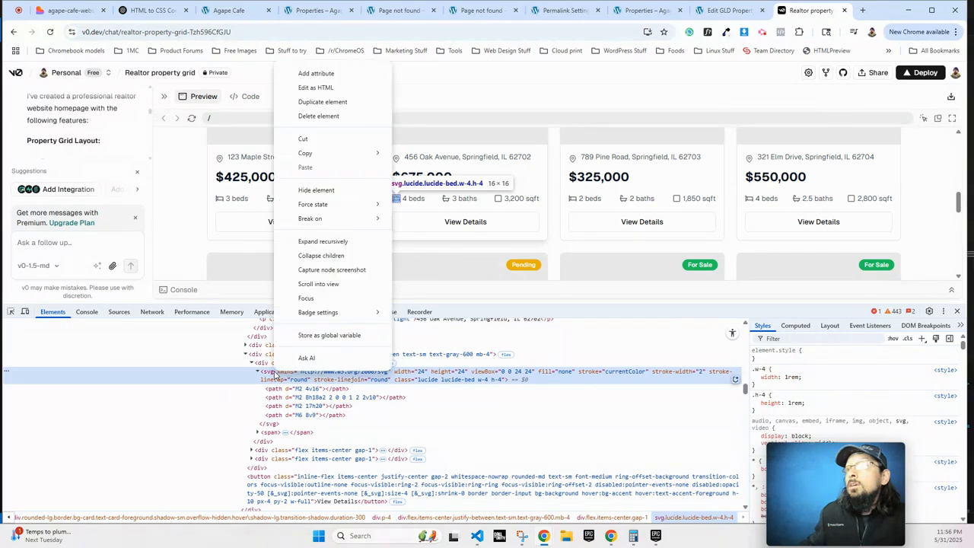
{"action": "left_click", "coordinate": [316, 88]}
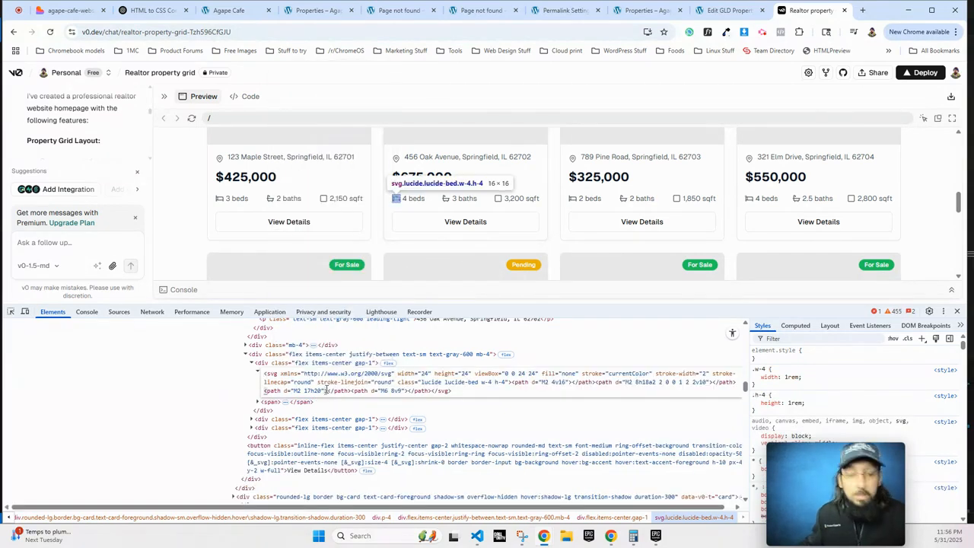
{"action": "key", "text": "ctrl+a"}
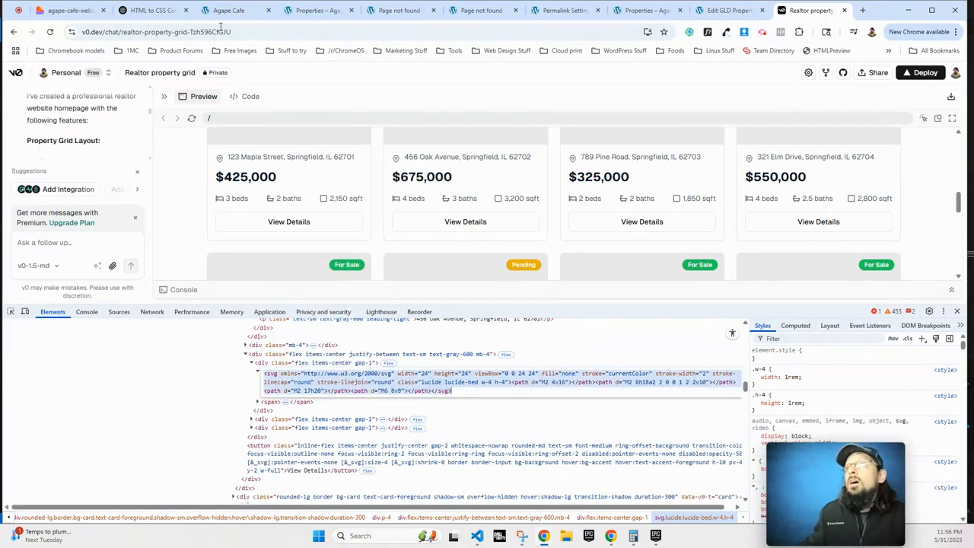
{"action": "left_click", "coordinate": [226, 10]}
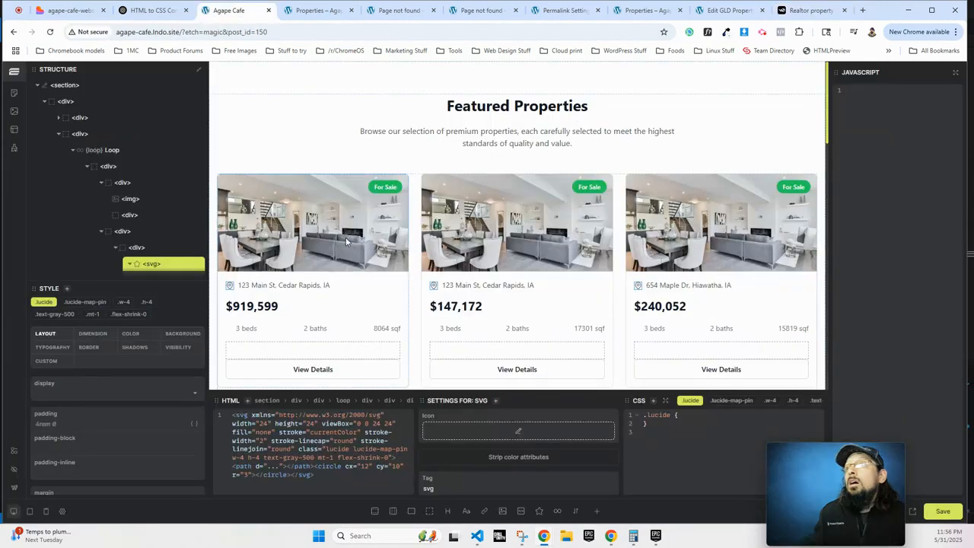
Replace the empty icon beside 3 beds with the lucide bed SVG markup and save the page.
{"action": "left_click", "coordinate": [434, 330]}
{"action": "key", "text": "ctrl+a"}
{"action": "type", "text": "<svg xmlns=\"http://www.w3.org/2000/svg\" width=\"24\" height=\"24\" viewBox=\"0 0 24 24\" fill=\"none\" stroke=\"currentColor\" stroke-width=\"2\" stroke-linecap=\"round\" stroke-linejoin=\"round\" class=\"lucide lucide-bed w-4 h-4\"><path d=\"...\"></path><path d=\"...\"></path><path d=\"...\"></path><path d=\"...\"></path></svg>"}
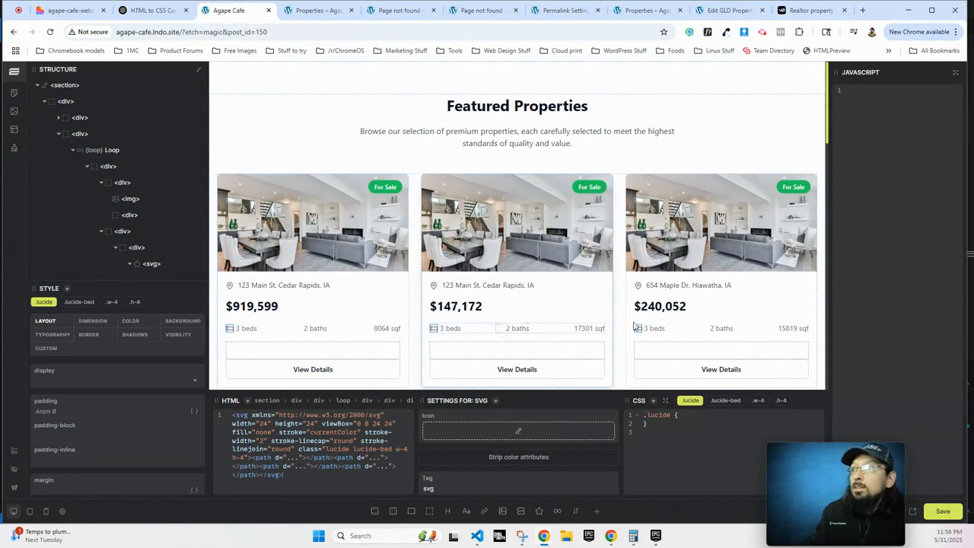
{"action": "key", "text": "ctrl+s"}
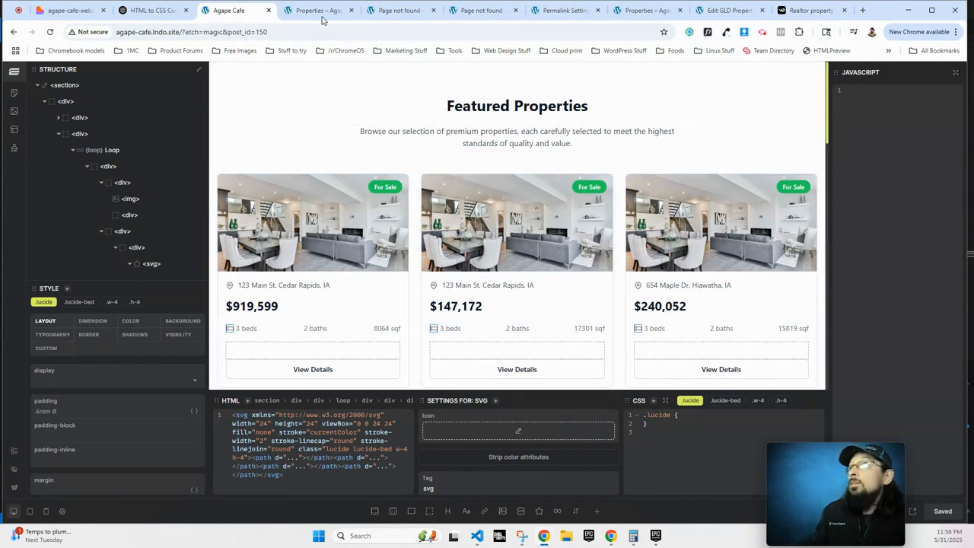
{"action": "left_click", "coordinate": [322, 15]}
Reload the live Properties page to check the new map-pin and bed icons, then return to v0's realtor grid.
{"action": "left_click", "coordinate": [49, 32]}
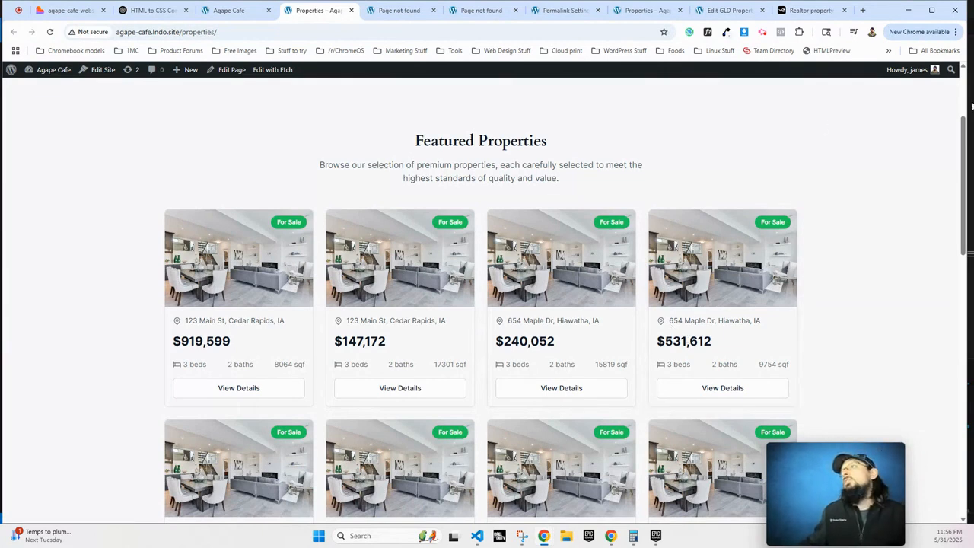
{"action": "mouse_move", "coordinate": [968, 162]}
{"action": "left_mouse_down"}
{"action": "mouse_move", "coordinate": [304, 162]}
{"action": "mouse_move", "coordinate": [967, 163]}
{"action": "left_mouse_up"}
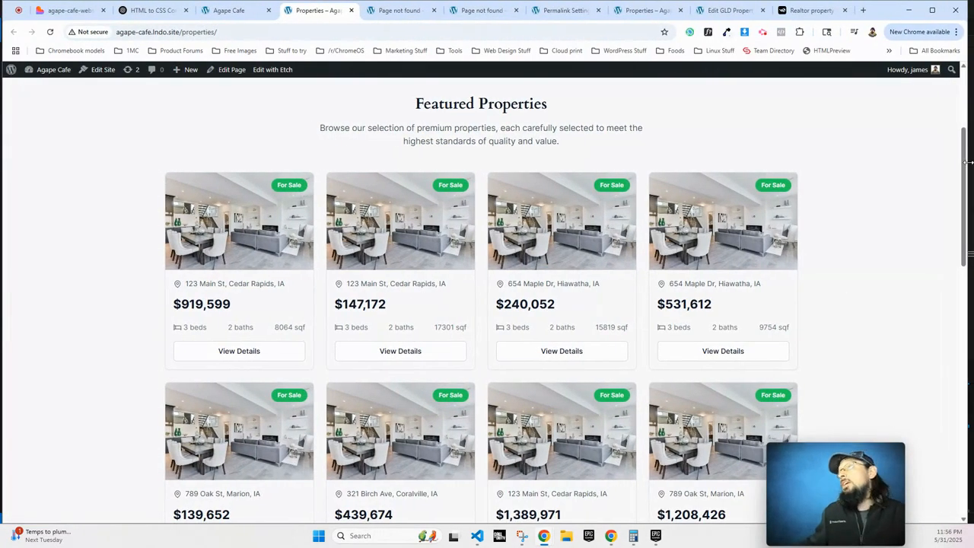
{"action": "left_click", "coordinate": [795, 9]}
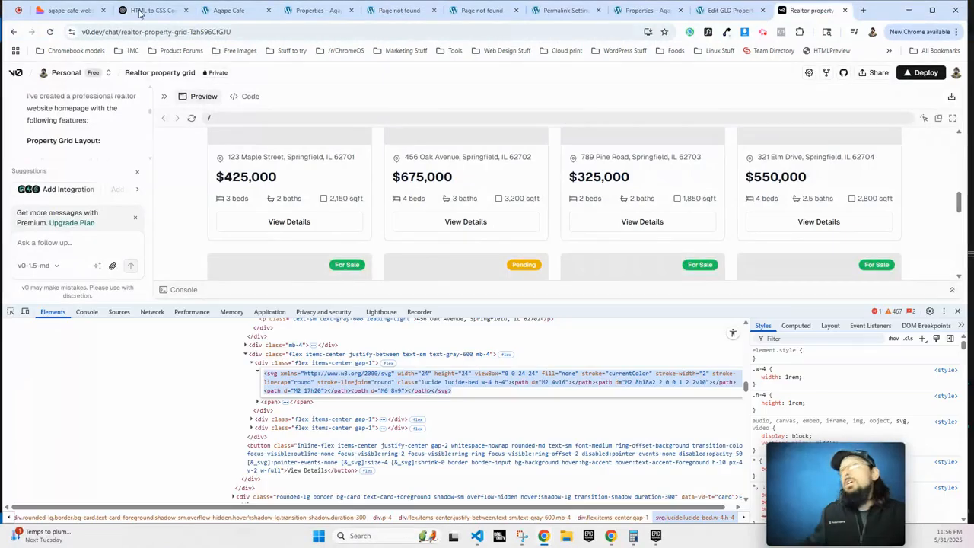
Scroll through the Lovable Agape Café site, then return to v0's realtor grid with DevTools resized.
{"action": "left_click", "coordinate": [55, 10]}
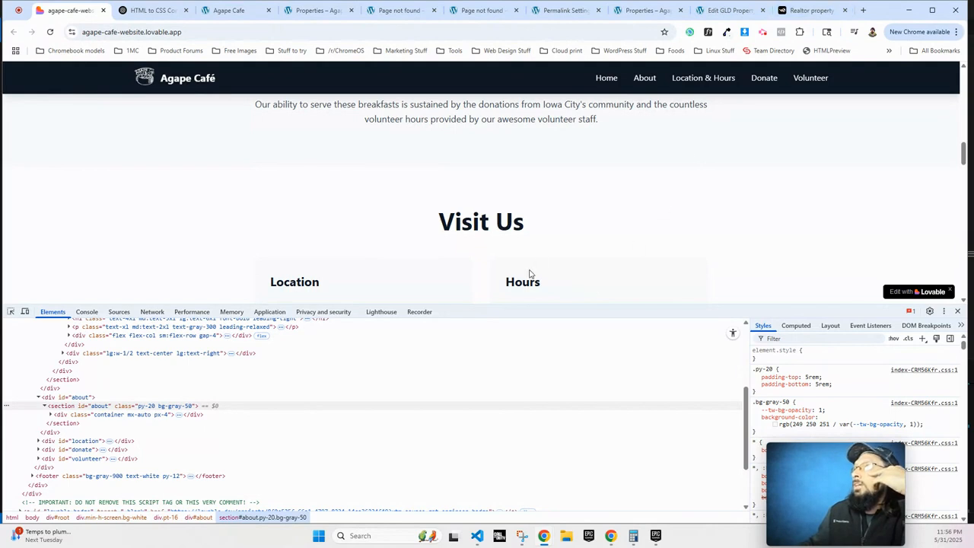
{"action": "scroll", "coordinate": [528, 274], "scroll_direction": "down", "scroll_amount": 3}
{"action": "left_click_drag", "start_coordinate": [563, 305], "coordinate": [530, 474]}
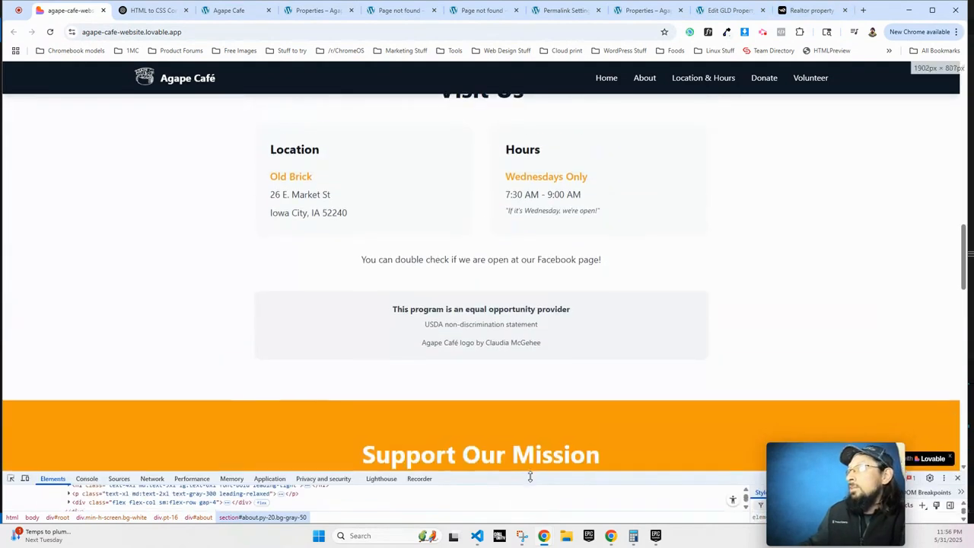
{"action": "scroll", "coordinate": [528, 449], "scroll_direction": "up", "scroll_amount": 5}
{"action": "scroll", "coordinate": [529, 449], "scroll_direction": "up", "scroll_amount": 5}
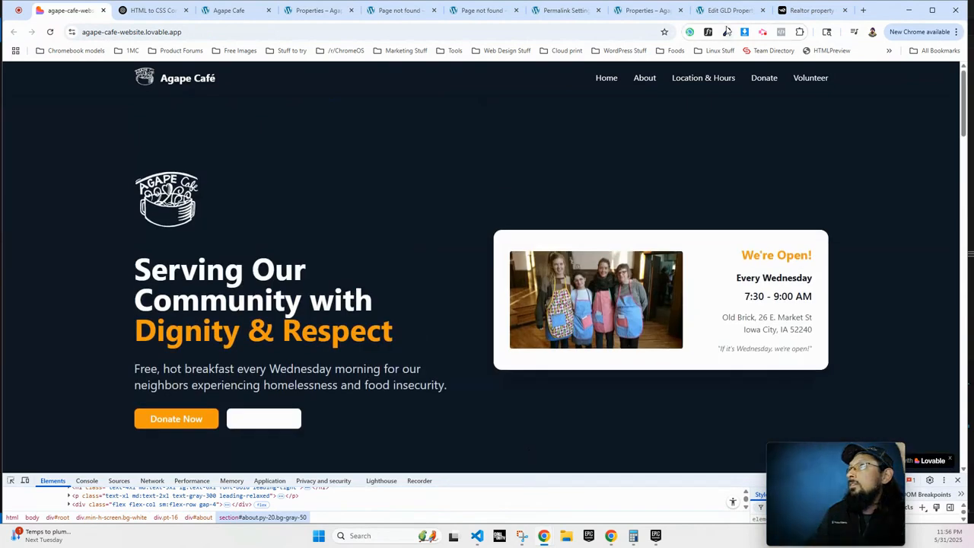
{"action": "left_click", "coordinate": [801, 9]}
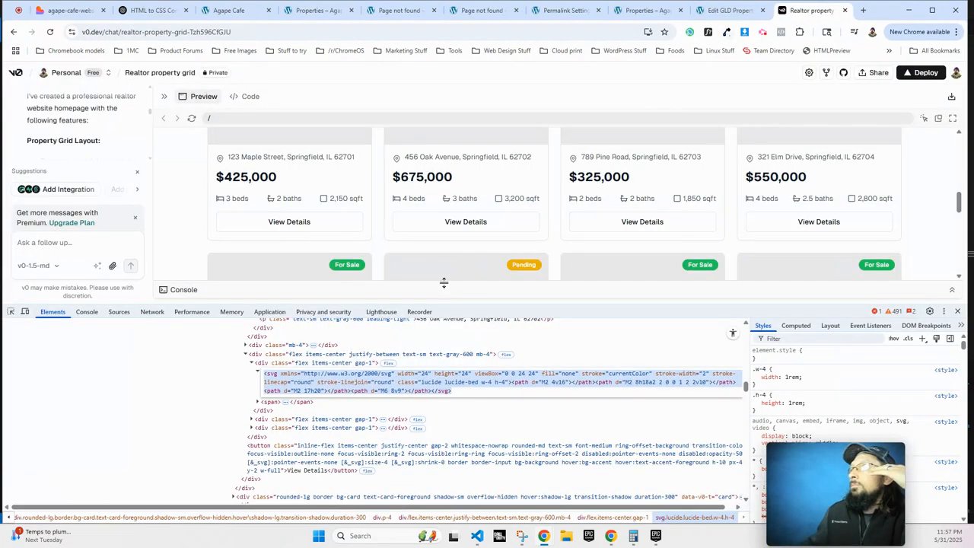
Shrink v0's DevTools and scroll the realtor property cards, then return to the Etch builder.
{"action": "left_click_drag", "start_coordinate": [501, 306], "coordinate": [460, 458]}
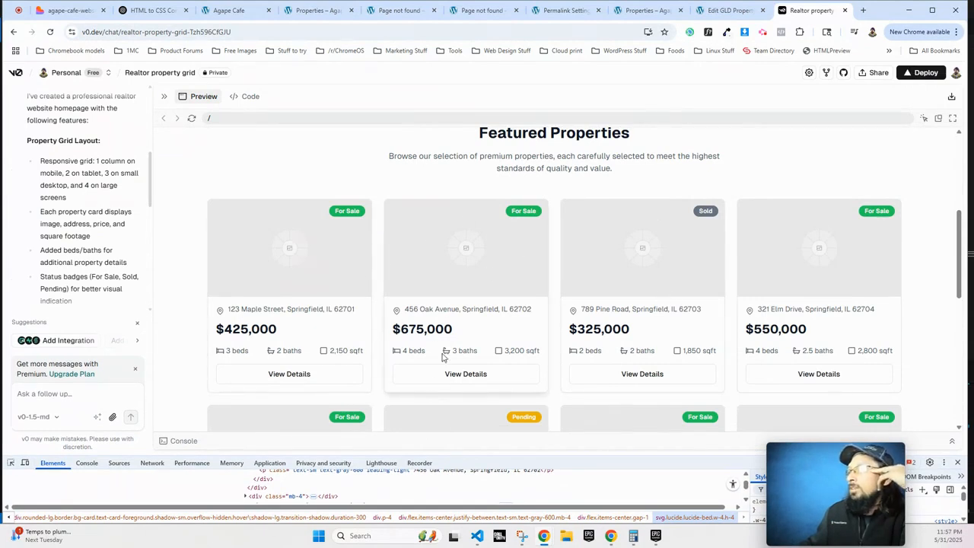
{"action": "scroll", "coordinate": [395, 266], "scroll_direction": "down", "scroll_amount": 2}
{"action": "scroll", "coordinate": [457, 259], "scroll_direction": "up", "scroll_amount": 2}
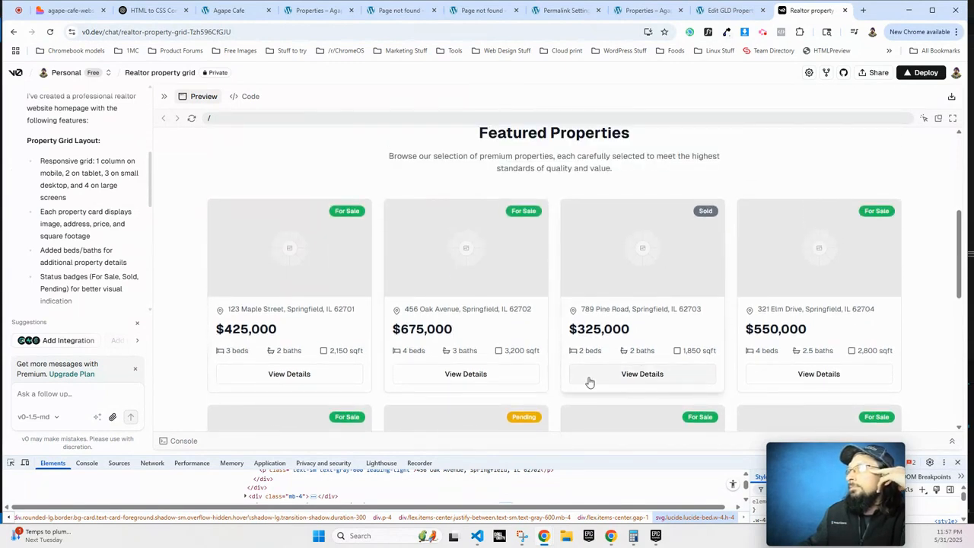
{"action": "scroll", "coordinate": [589, 382], "scroll_direction": "down", "scroll_amount": 3}
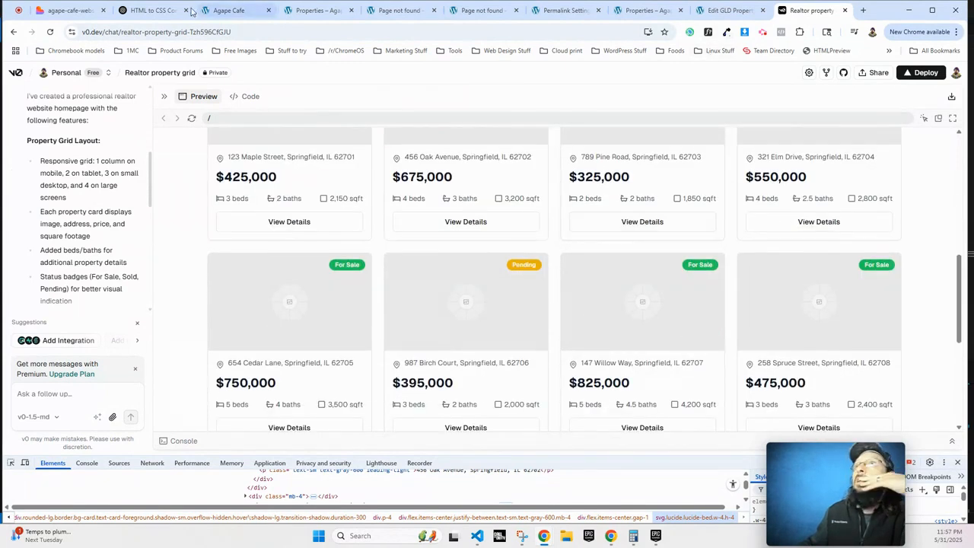
{"action": "left_click", "coordinate": [225, 11]}
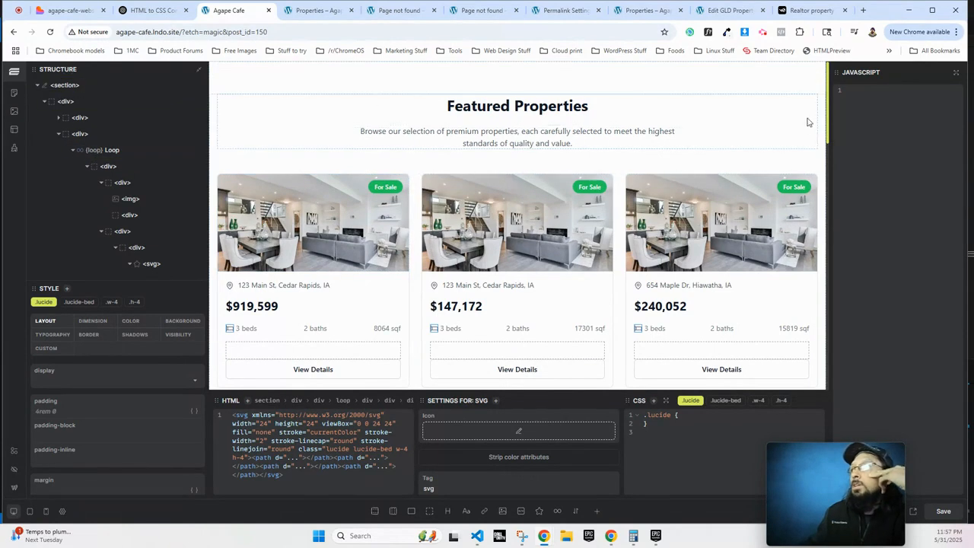
In the block editor, inspect the property card's image, address and excerpt blocks and the Featured Properties heading.
{"action": "left_click", "coordinate": [15, 487]}
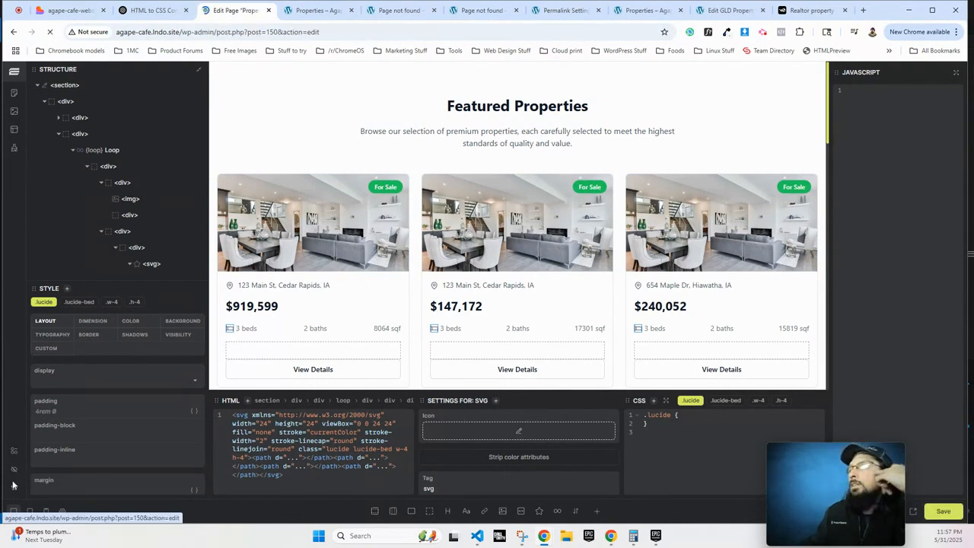
{"action": "scroll", "coordinate": [394, 292], "scroll_direction": "down", "scroll_amount": 2}
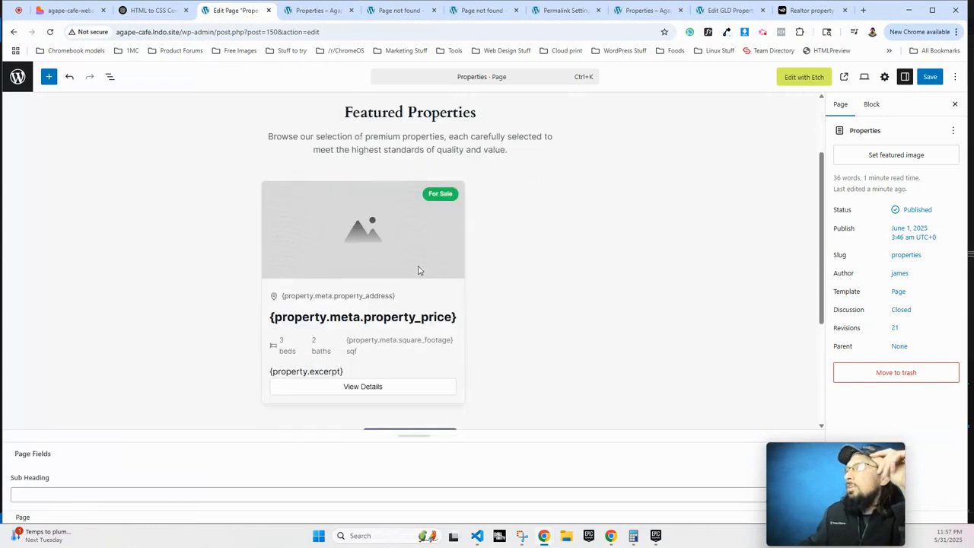
{"action": "left_click", "coordinate": [352, 223]}
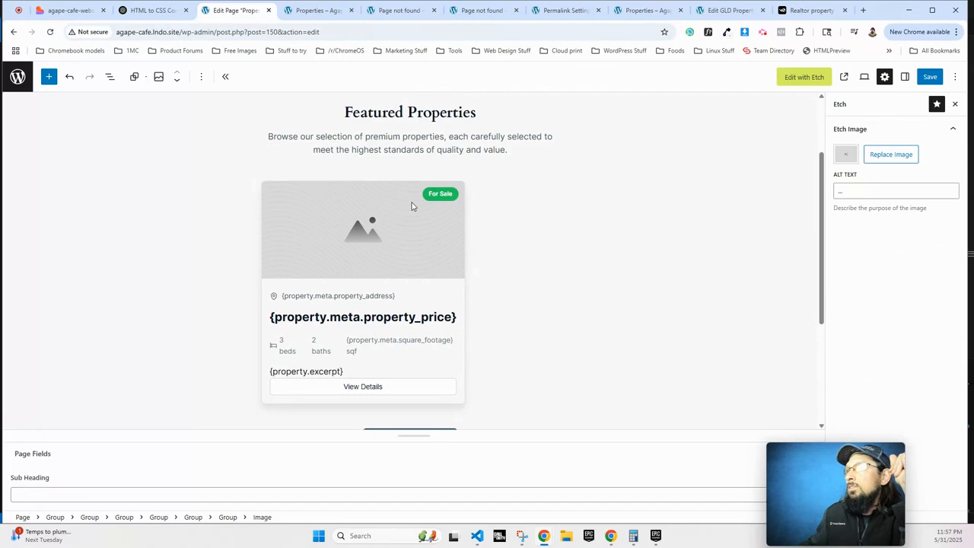
{"action": "left_click", "coordinate": [355, 296]}
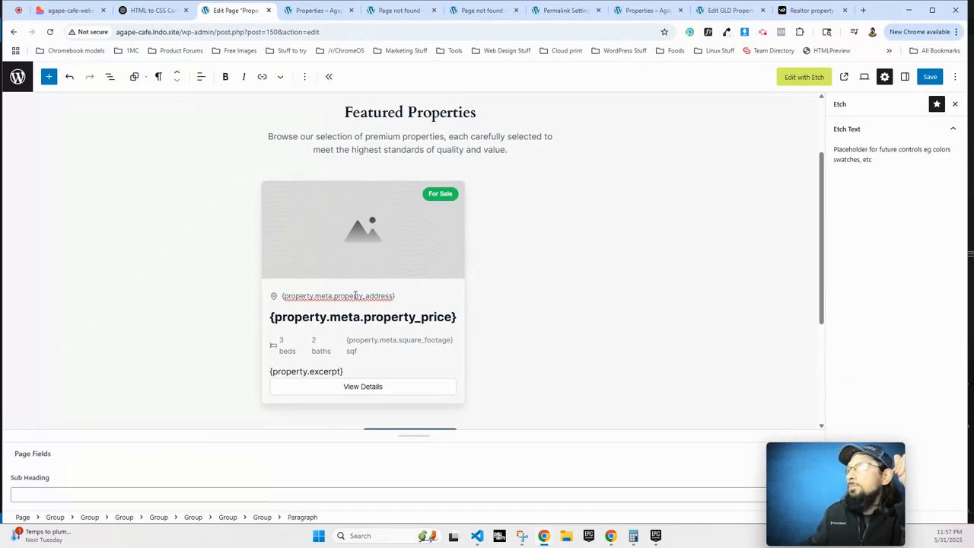
{"action": "left_click", "coordinate": [334, 370]}
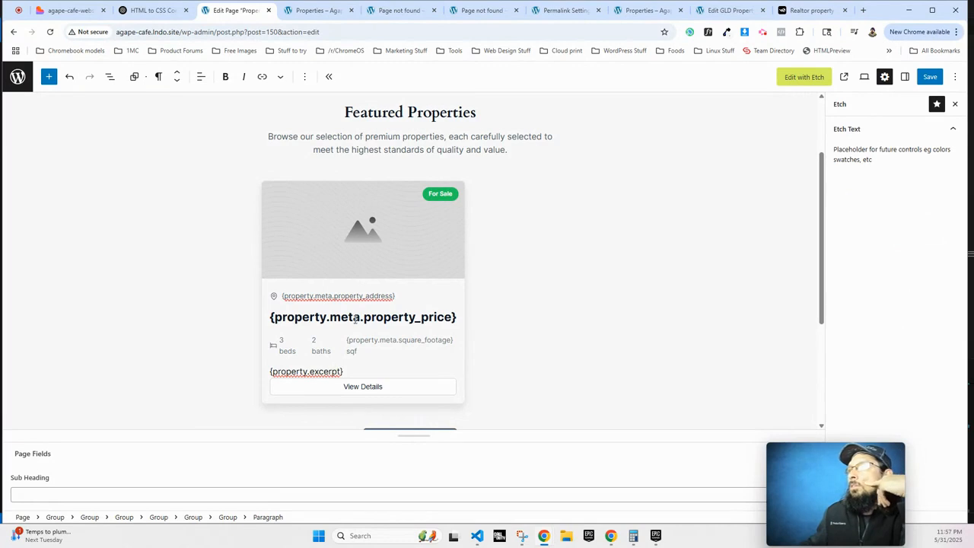
{"action": "scroll", "coordinate": [371, 194], "scroll_direction": "down", "scroll_amount": 2}
{"action": "scroll", "coordinate": [371, 194], "scroll_direction": "up", "scroll_amount": 2}
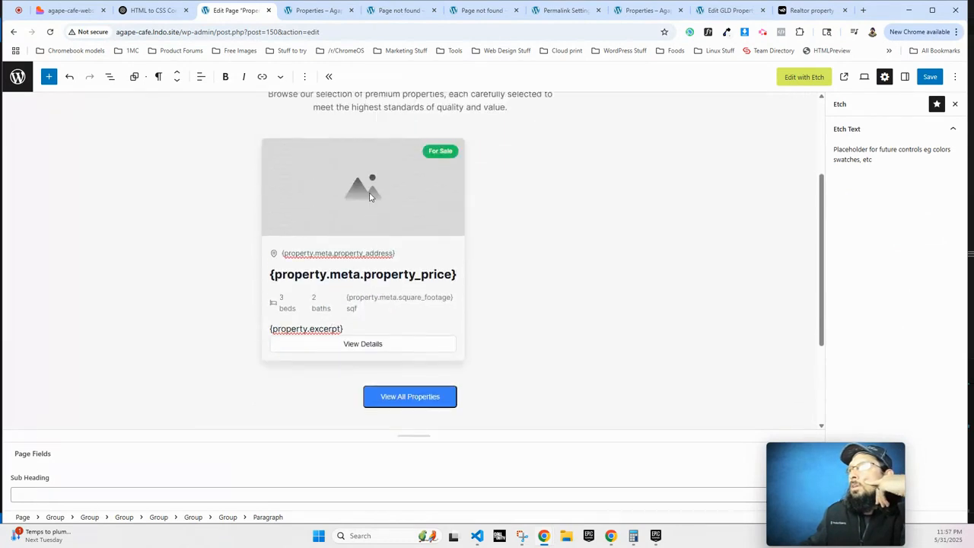
{"action": "left_click", "coordinate": [394, 111]}
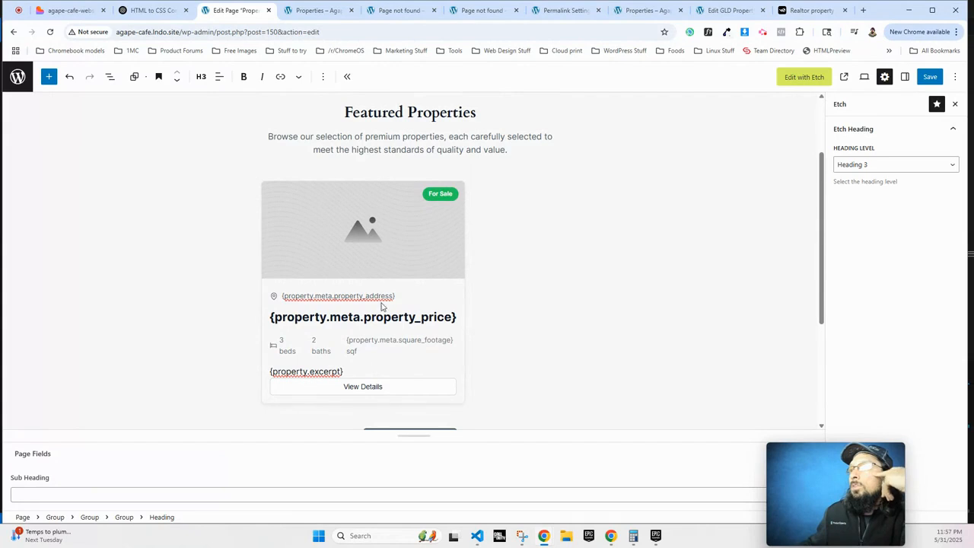
Insert the missing 't' into 'property' in the address placeholder.
{"action": "left_click", "coordinate": [347, 296]}
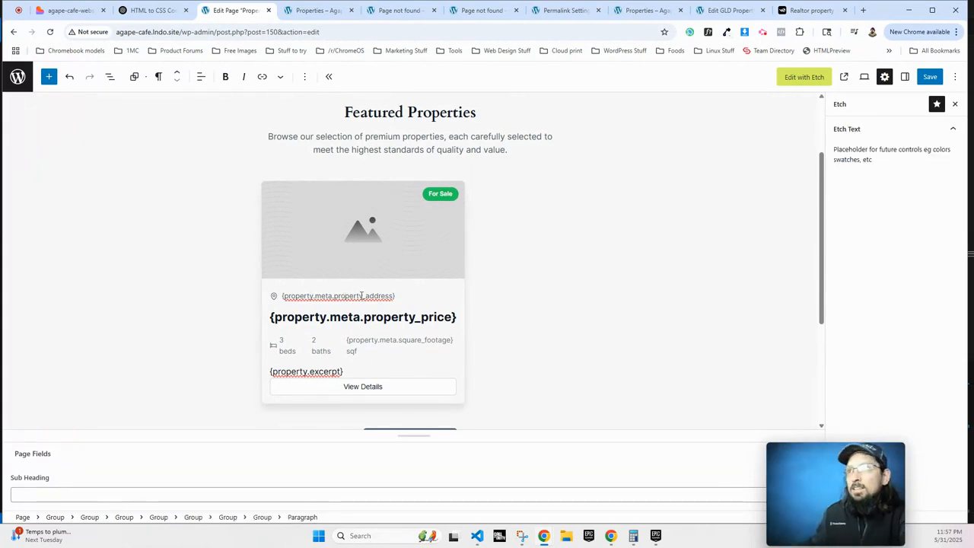
{"action": "type", "text": "t"}
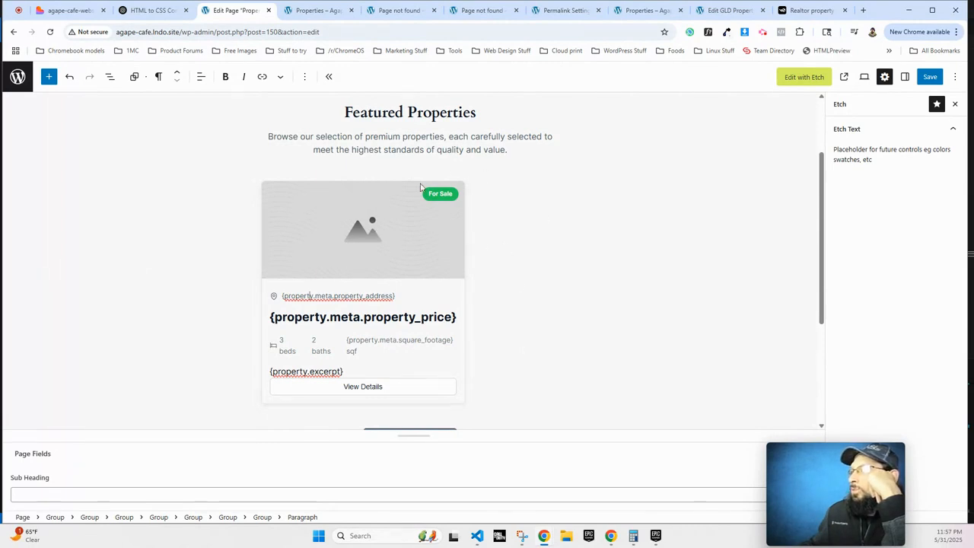
{"action": "scroll", "coordinate": [505, 259], "scroll_direction": "up", "scroll_amount": 2}
{"action": "left_click_drag", "start_coordinate": [504, 251], "coordinate": [340, 213]}
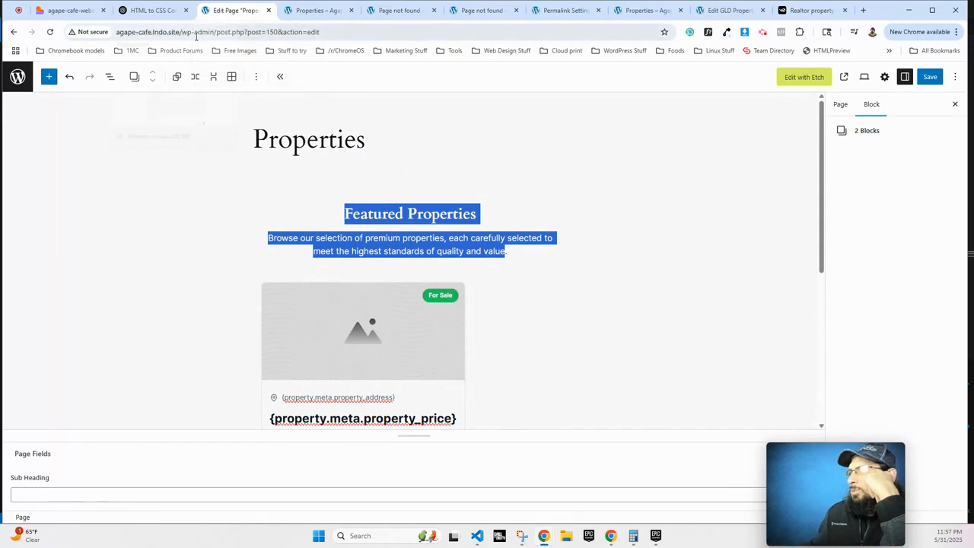
Reselect the heading, description, beds detail and image blocks to review the property card.
{"action": "left_click", "coordinate": [460, 241]}
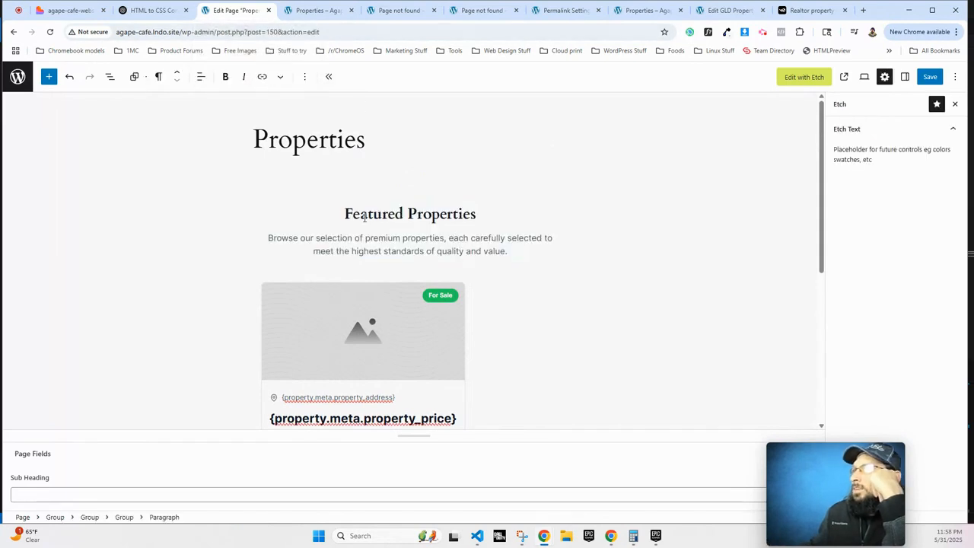
{"action": "left_click_drag", "start_coordinate": [343, 213], "coordinate": [530, 252]}
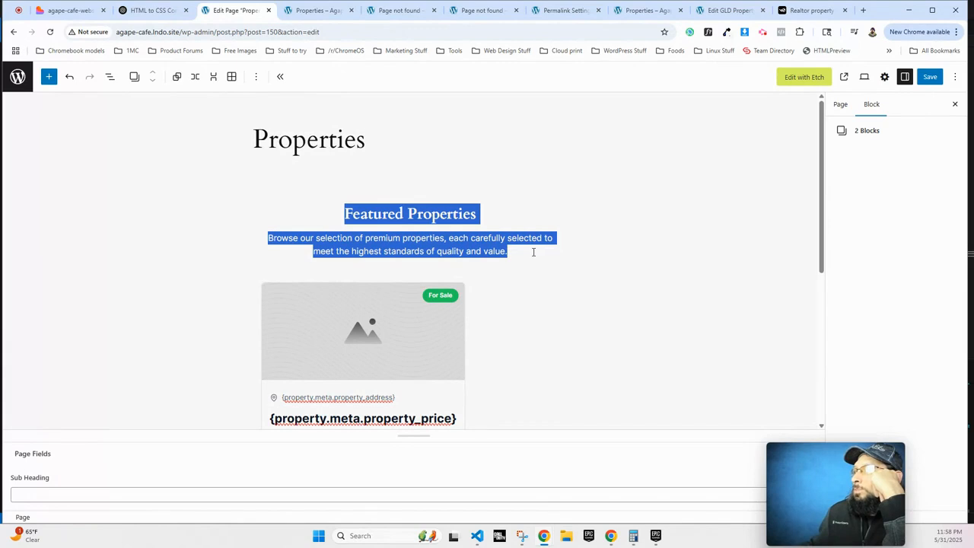
{"action": "left_click", "coordinate": [512, 252]}
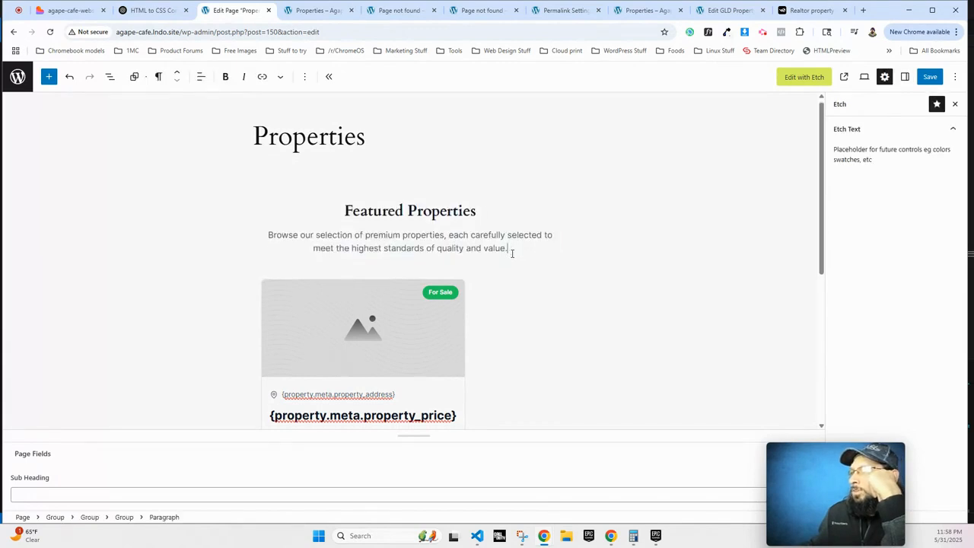
{"action": "scroll", "coordinate": [512, 253], "scroll_direction": "down", "scroll_amount": 3}
{"action": "scroll", "coordinate": [512, 253], "scroll_direction": "up", "scroll_amount": 1}
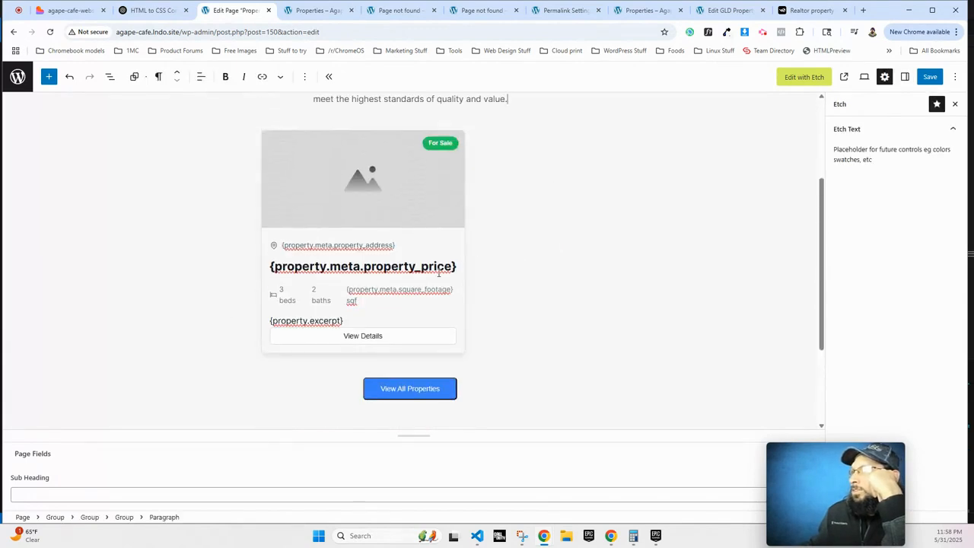
{"action": "scroll", "coordinate": [347, 235], "scroll_direction": "up", "scroll_amount": 1}
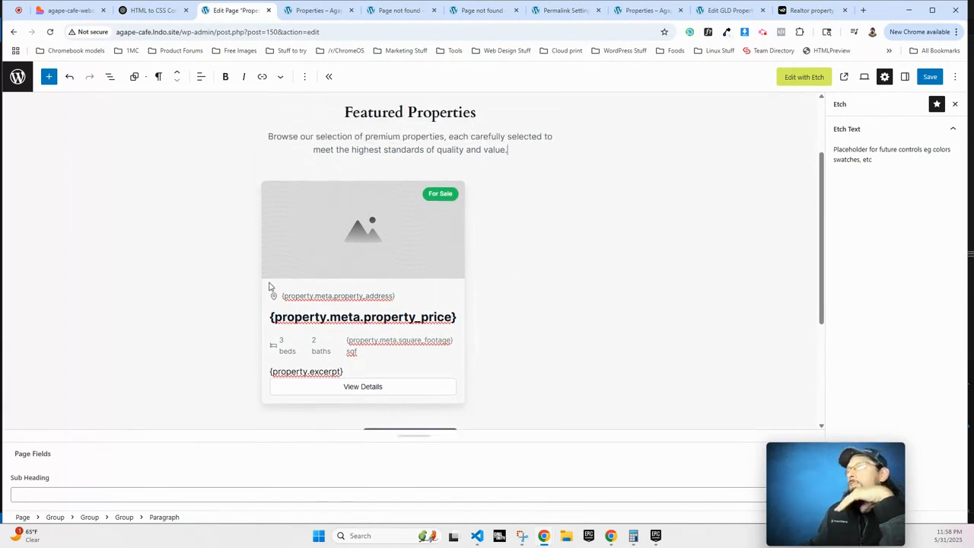
{"action": "scroll", "coordinate": [268, 286], "scroll_direction": "up", "scroll_amount": 2}
{"action": "scroll", "coordinate": [377, 253], "scroll_direction": "down", "scroll_amount": 3}
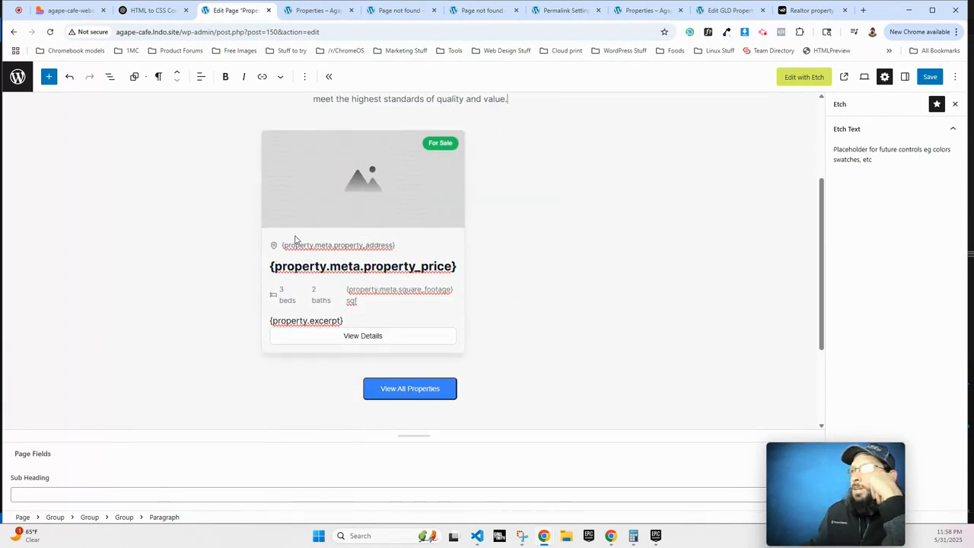
{"action": "left_click", "coordinate": [286, 299]}
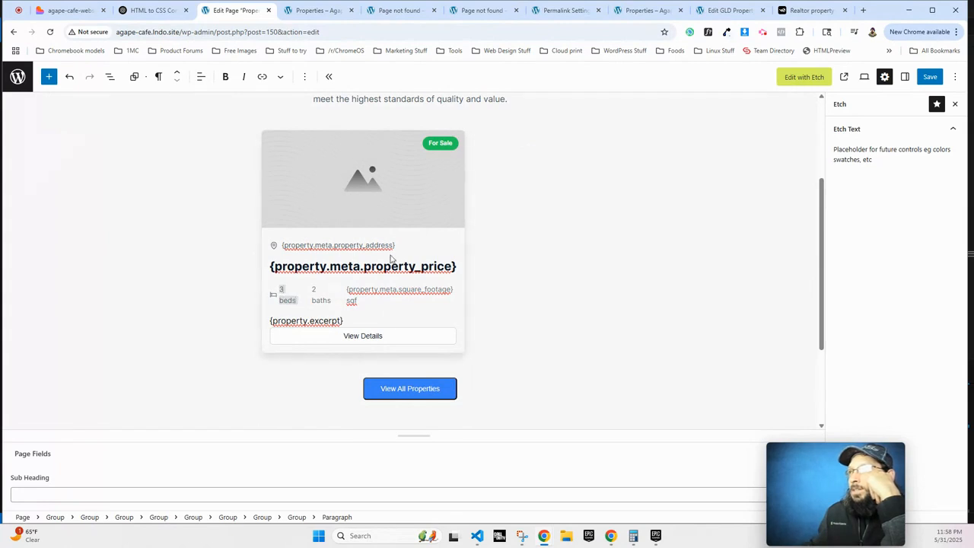
{"action": "scroll", "coordinate": [417, 254], "scroll_direction": "up", "scroll_amount": 2}
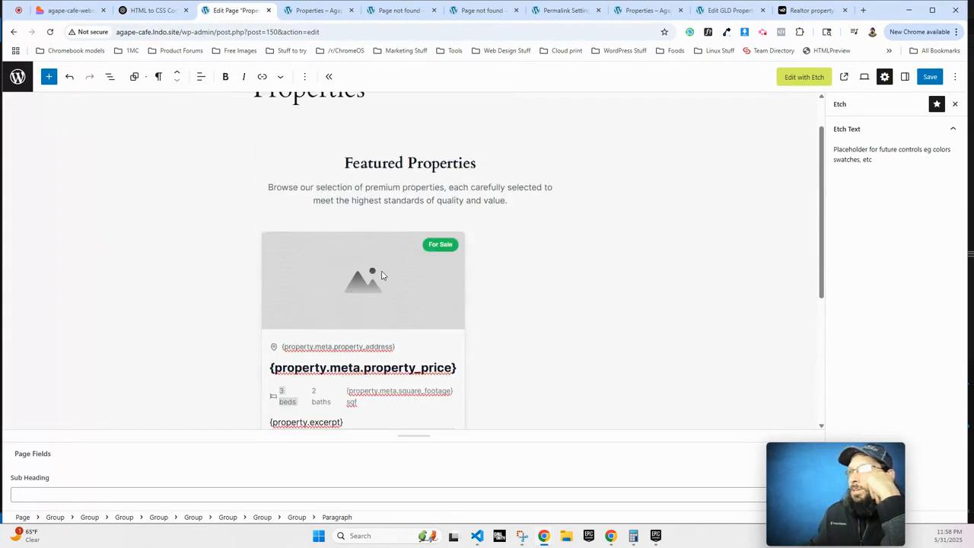
{"action": "left_click", "coordinate": [399, 256]}
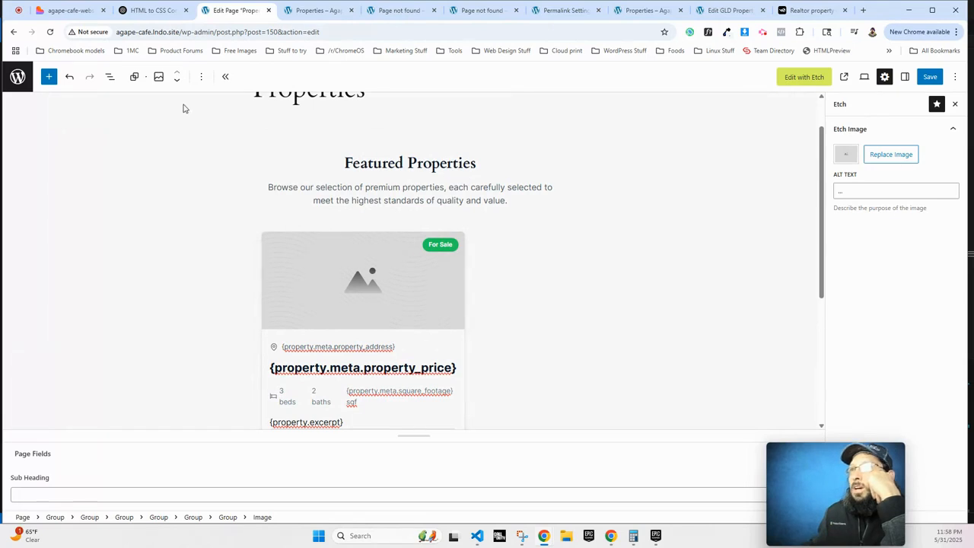
Check the Loop block's options in the outline, then exit via the WordPress logo.
{"action": "left_click", "coordinate": [110, 77]}
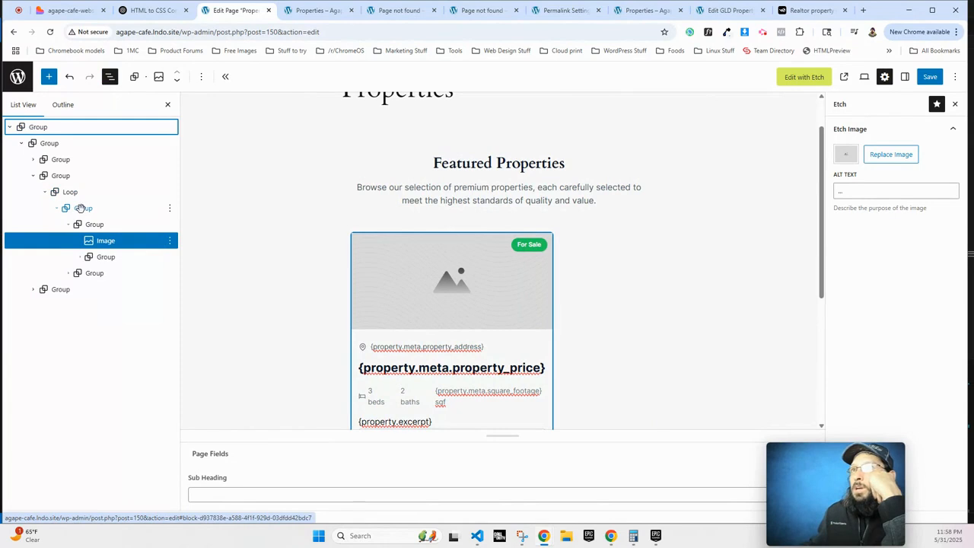
{"action": "left_click", "coordinate": [71, 193]}
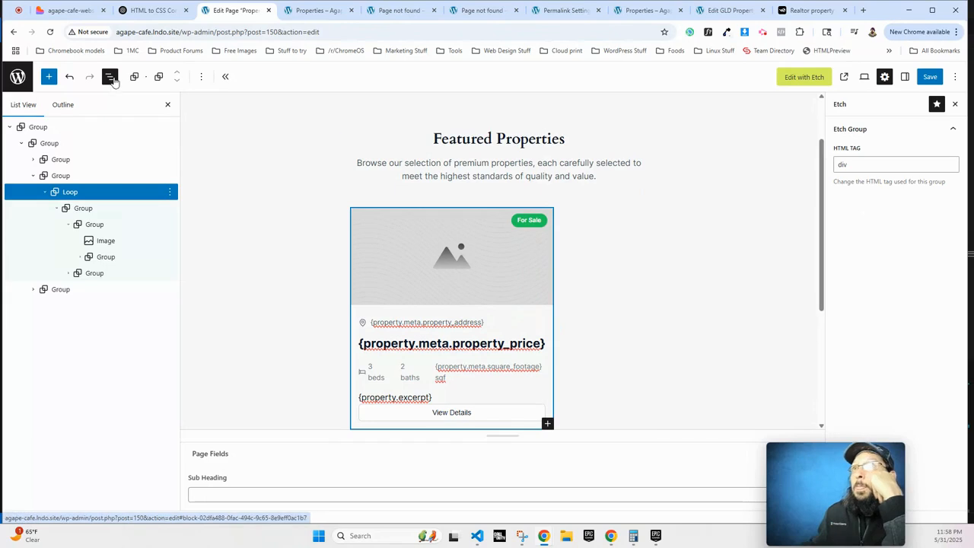
{"action": "left_click", "coordinate": [171, 197]}
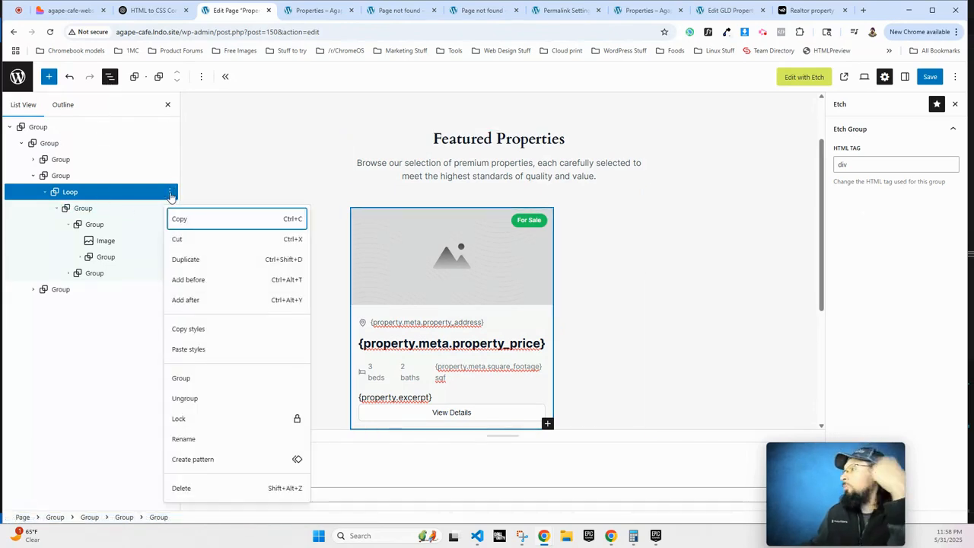
{"action": "left_click", "coordinate": [204, 139]}
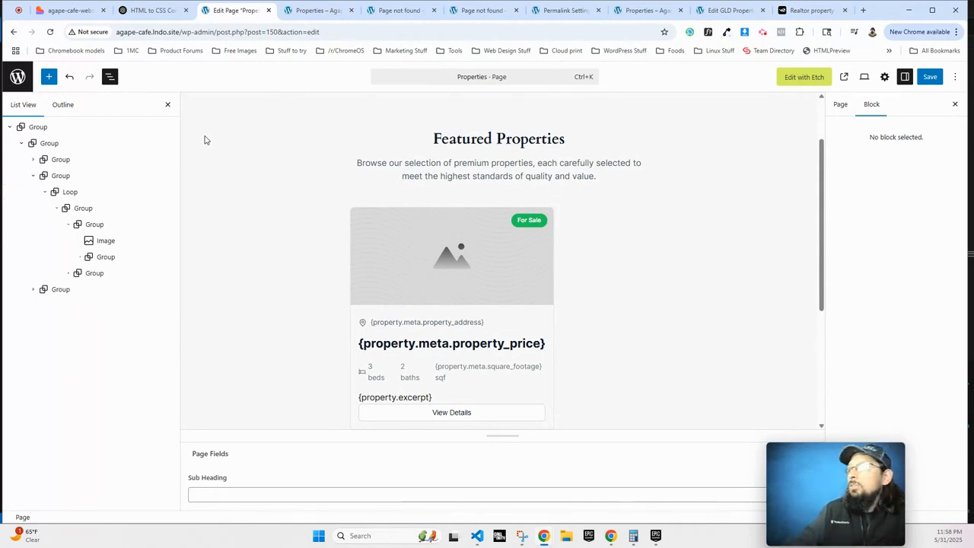
{"action": "left_click", "coordinate": [17, 76]}
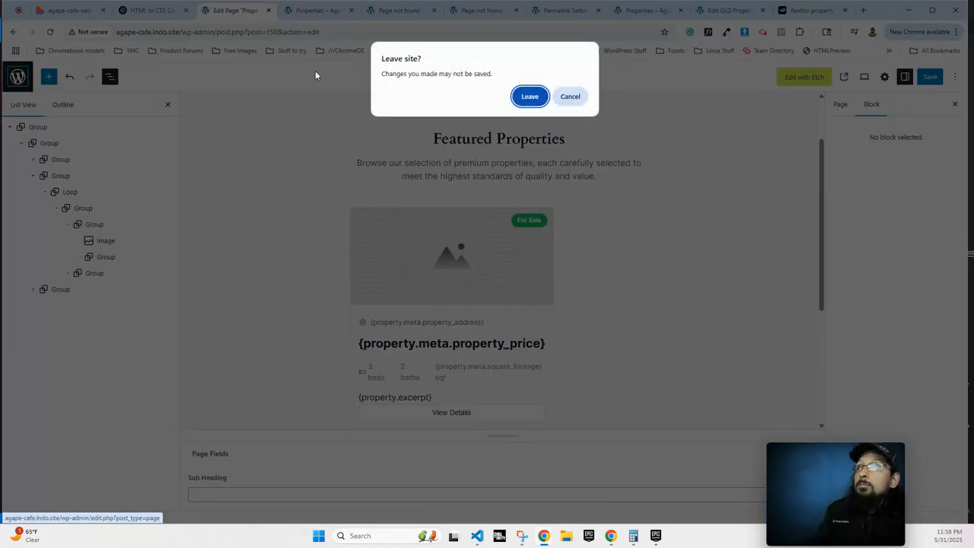
Leave without saving, then open the Home page with Etch.
{"action": "left_click", "coordinate": [525, 97]}
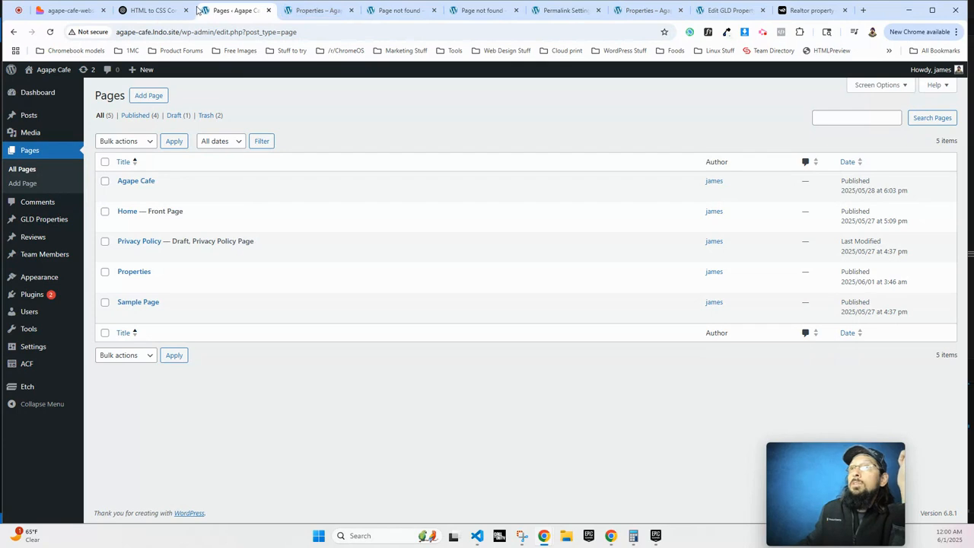
{"action": "left_click", "coordinate": [126, 212]}
{"action": "left_click", "coordinate": [797, 80]}
Browse the template columns, highlighting the empty GLD Properties and Reviews columns.
{"action": "left_click", "coordinate": [13, 133]}
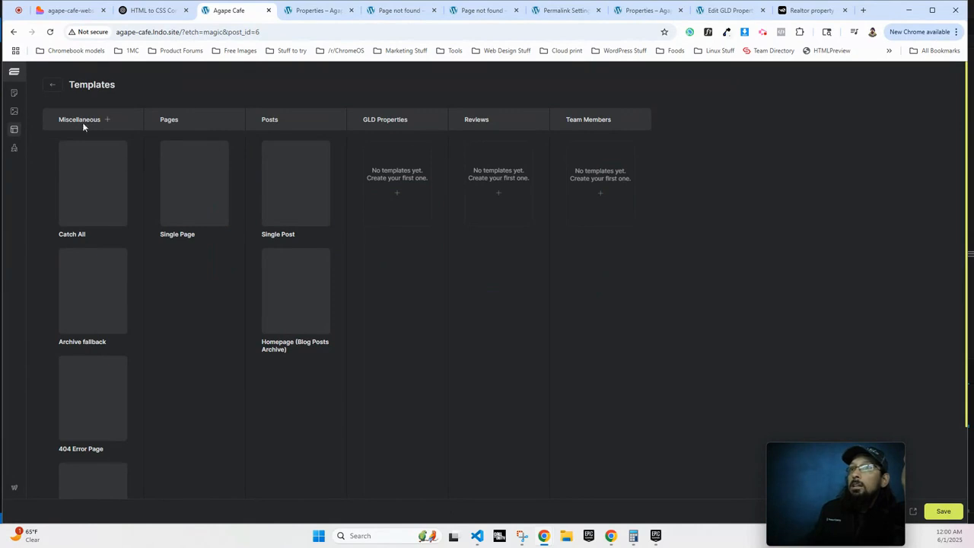
{"action": "scroll", "coordinate": [152, 403], "scroll_direction": "down", "scroll_amount": 2}
{"action": "scroll", "coordinate": [81, 406], "scroll_direction": "up", "scroll_amount": 2}
{"action": "mouse_move", "coordinate": [84, 404]}
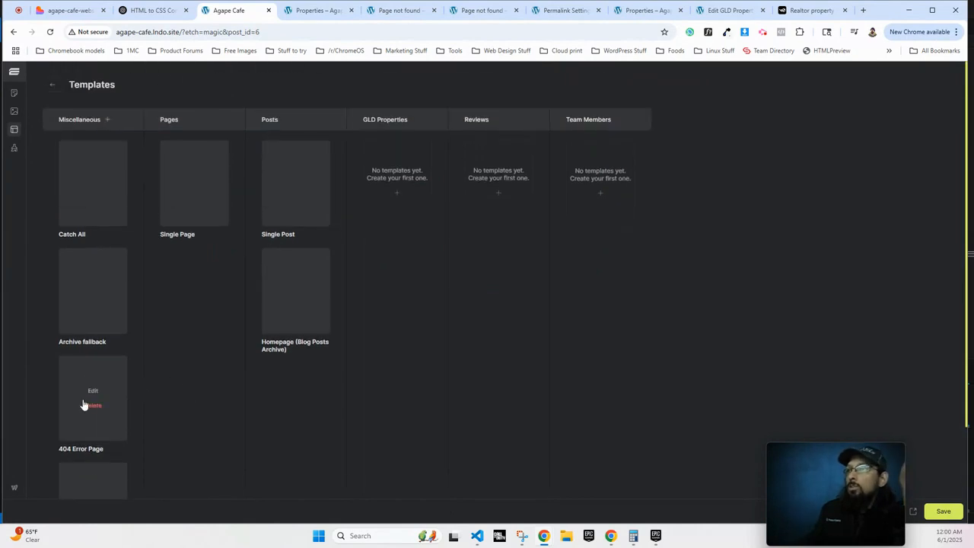
{"action": "scroll", "coordinate": [228, 209], "scroll_direction": "down", "scroll_amount": 1}
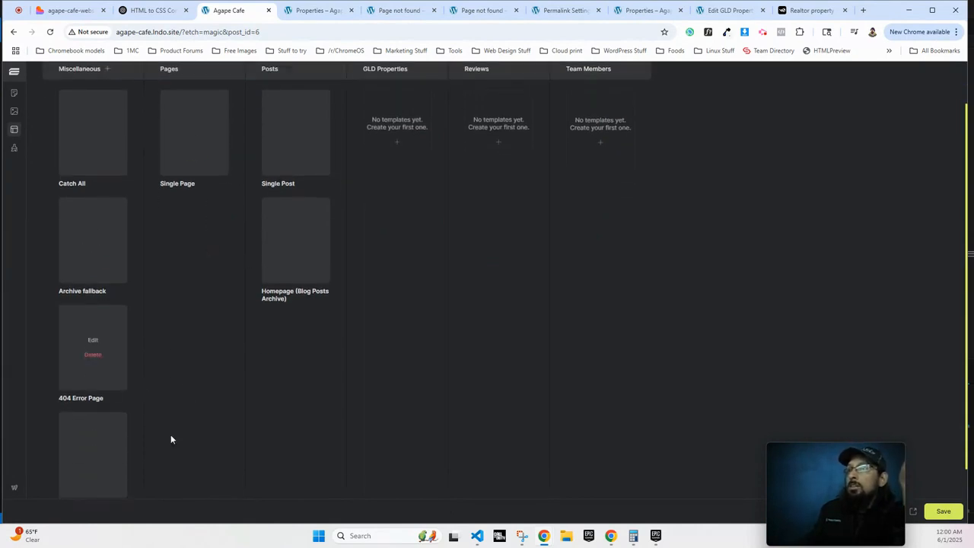
{"action": "scroll", "coordinate": [148, 313], "scroll_direction": "up", "scroll_amount": 1}
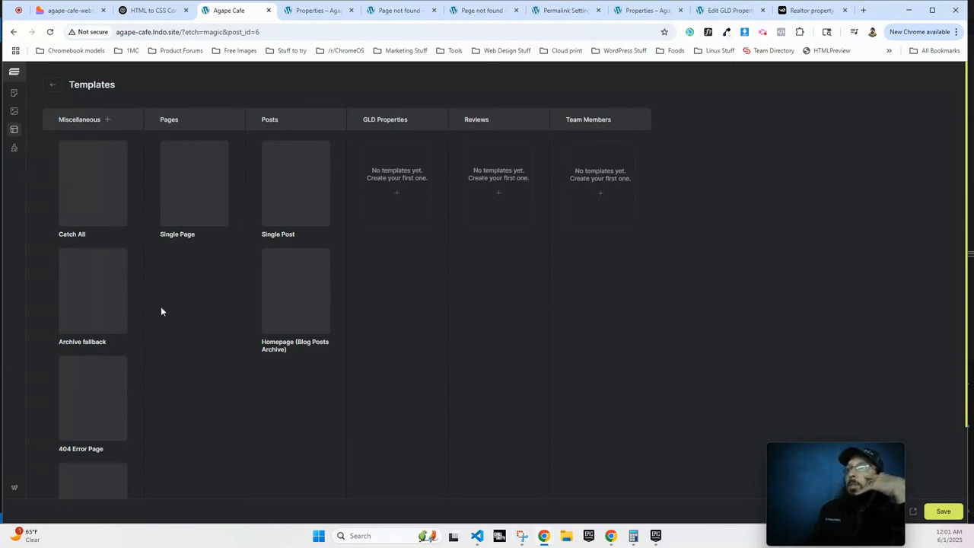
{"action": "mouse_move", "coordinate": [190, 180]}
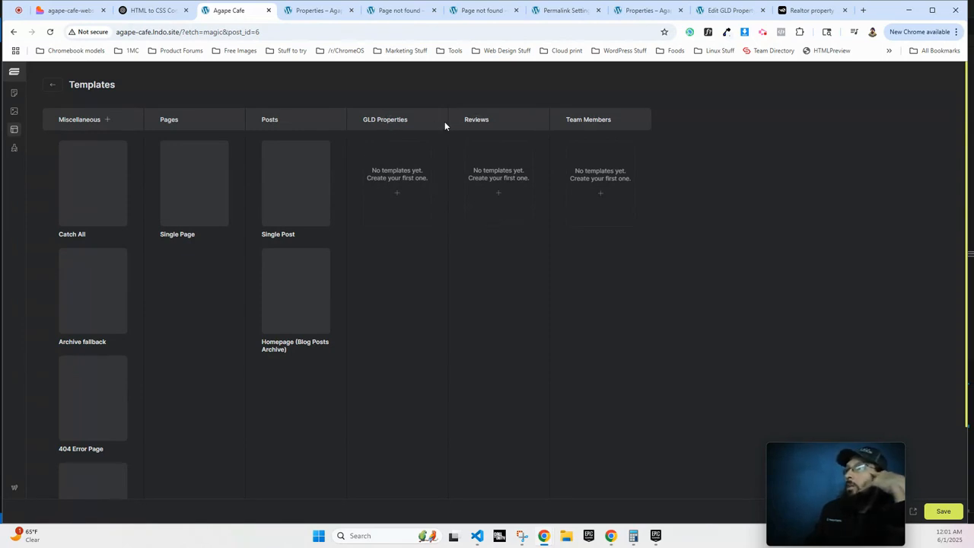
{"action": "left_click_drag", "start_coordinate": [362, 123], "coordinate": [478, 130]}
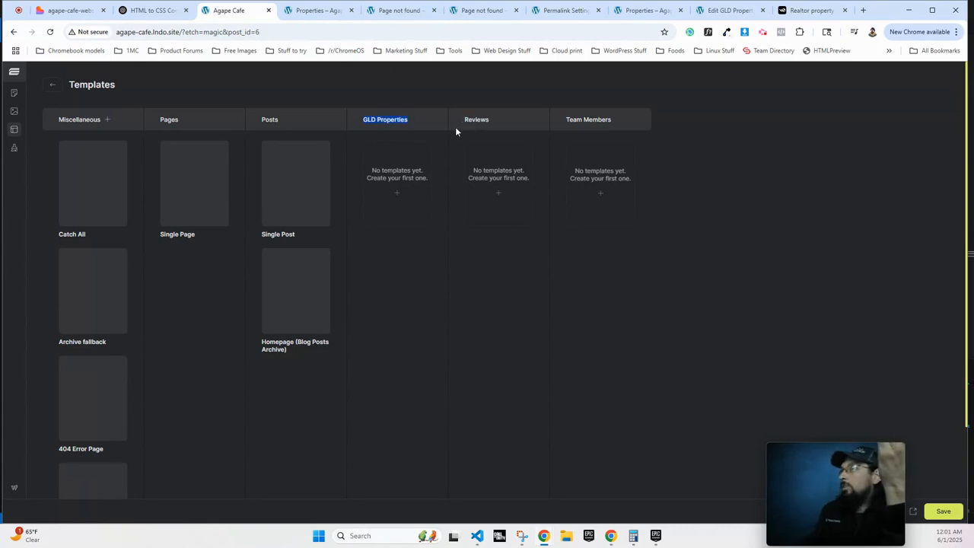
{"action": "left_click", "coordinate": [382, 124]}
{"action": "left_click_drag", "start_coordinate": [470, 121], "coordinate": [642, 123]}
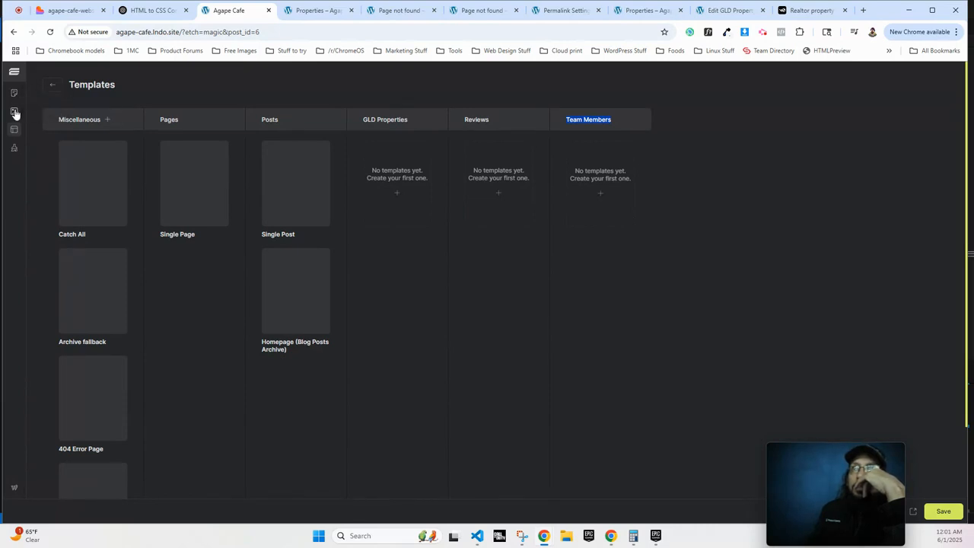
Back in the builder, add a new section with a container after the Visit Us section.
{"action": "left_click", "coordinate": [52, 84]}
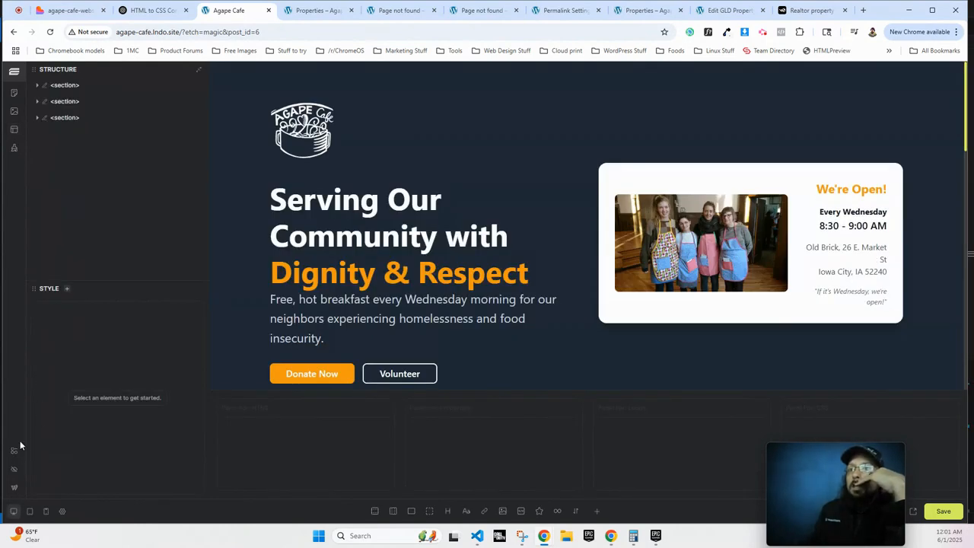
{"action": "scroll", "coordinate": [419, 331], "scroll_direction": "down", "scroll_amount": 5}
{"action": "scroll", "coordinate": [419, 332], "scroll_direction": "up", "scroll_amount": 5}
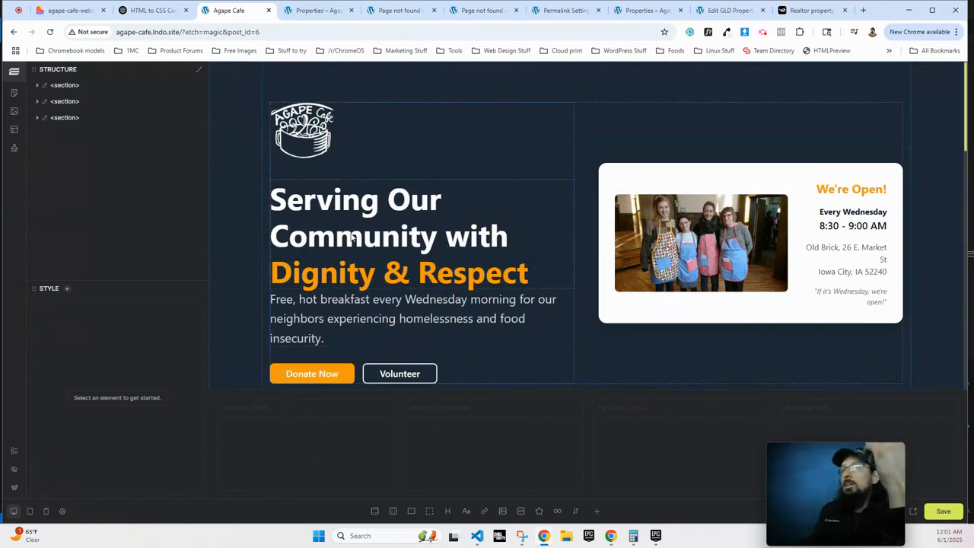
{"action": "scroll", "coordinate": [411, 291], "scroll_direction": "down", "scroll_amount": 10}
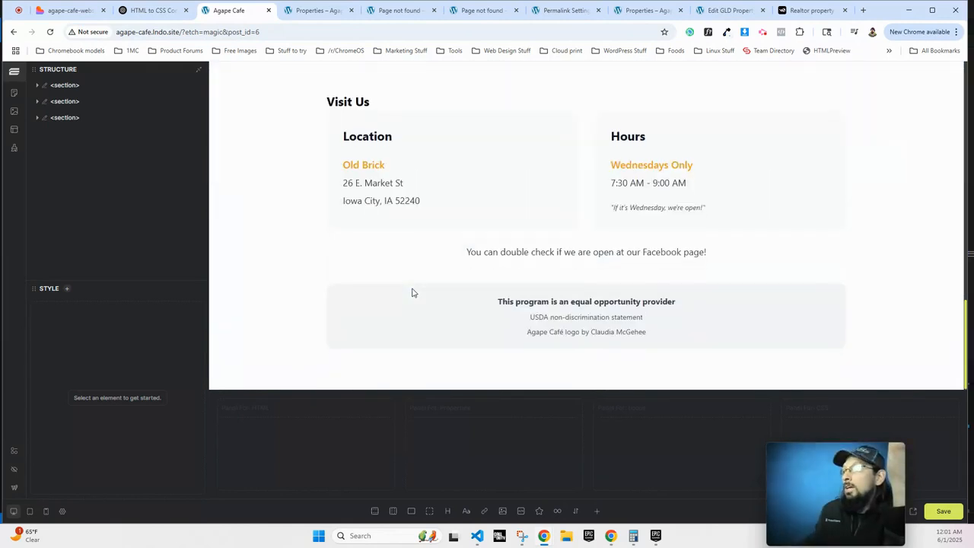
{"action": "left_click", "coordinate": [65, 118]}
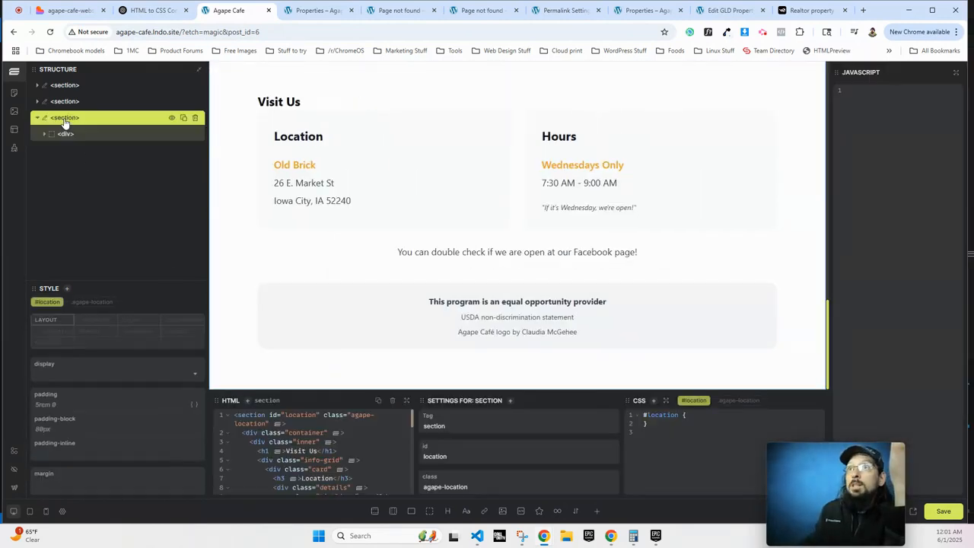
{"action": "left_click", "coordinate": [374, 511]}
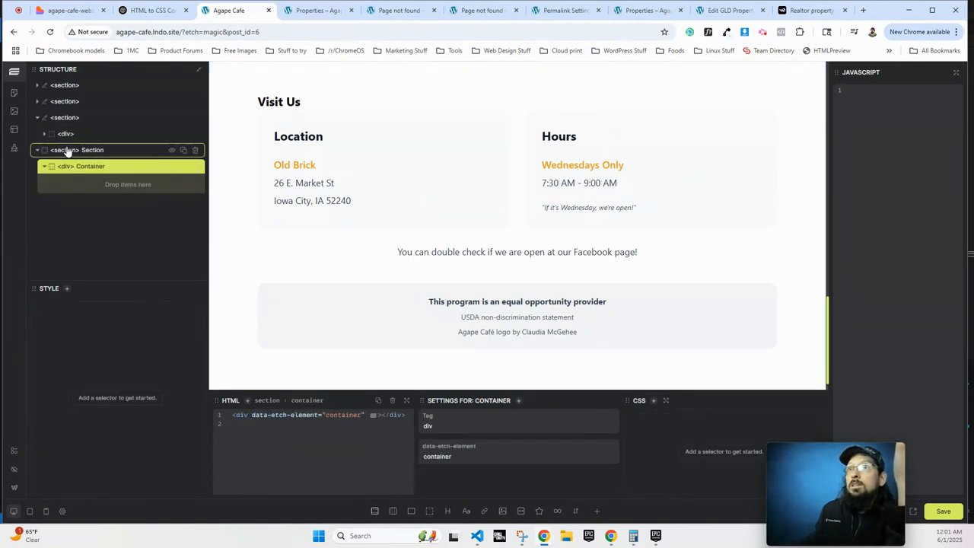
Rename the new section 'My Own Custom Section' and select its Container.
{"action": "double_click", "coordinate": [91, 151]}
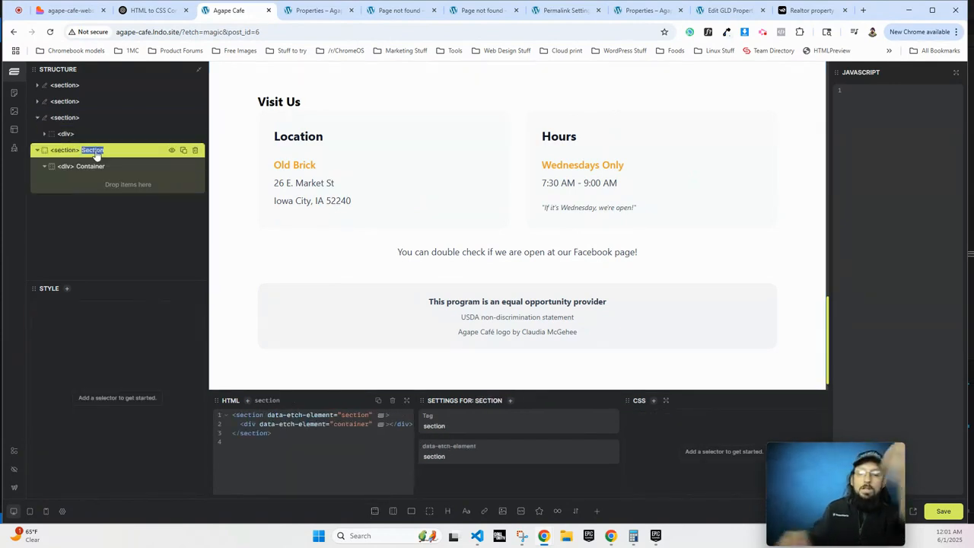
{"action": "type", "text": "My Own"}
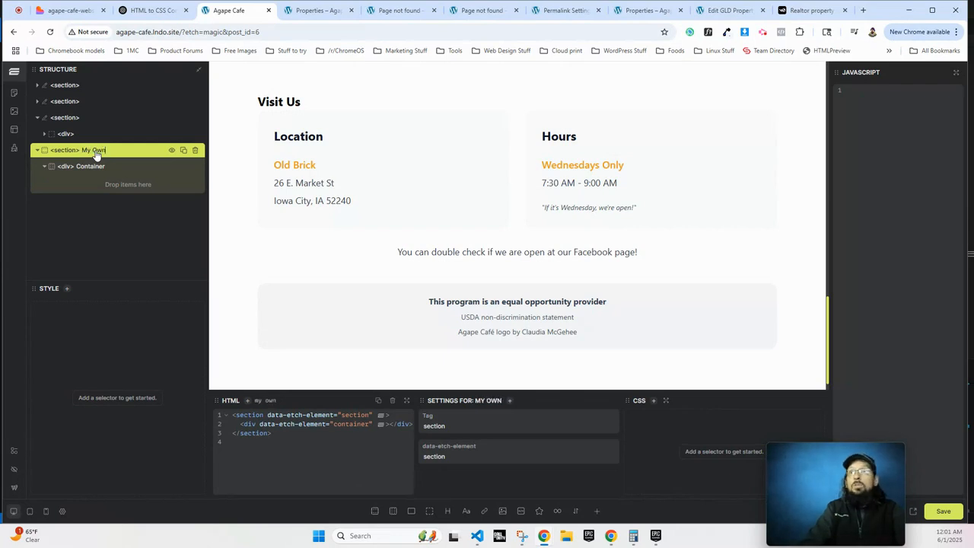
{"action": "type", "text": " Custom Section"}
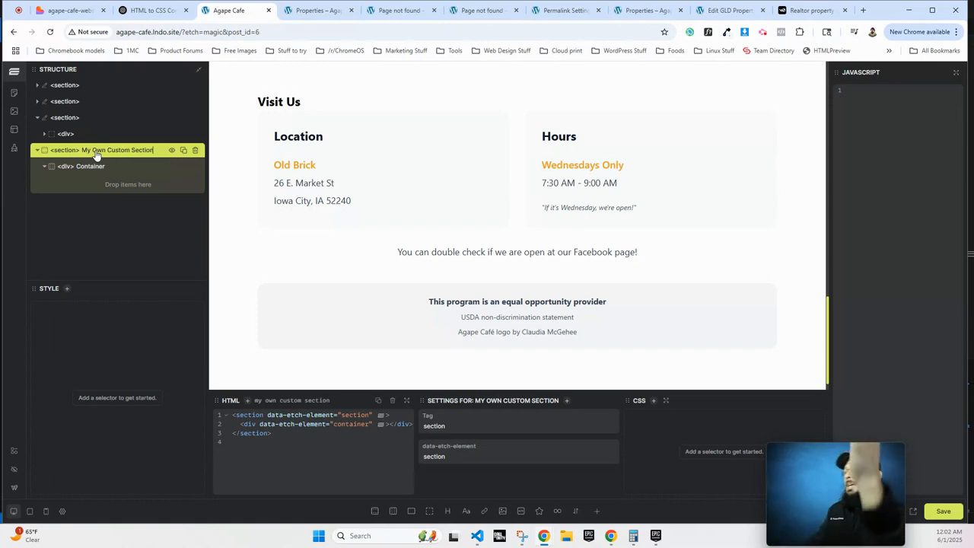
{"action": "scroll", "coordinate": [441, 95], "scroll_direction": "down", "scroll_amount": 1}
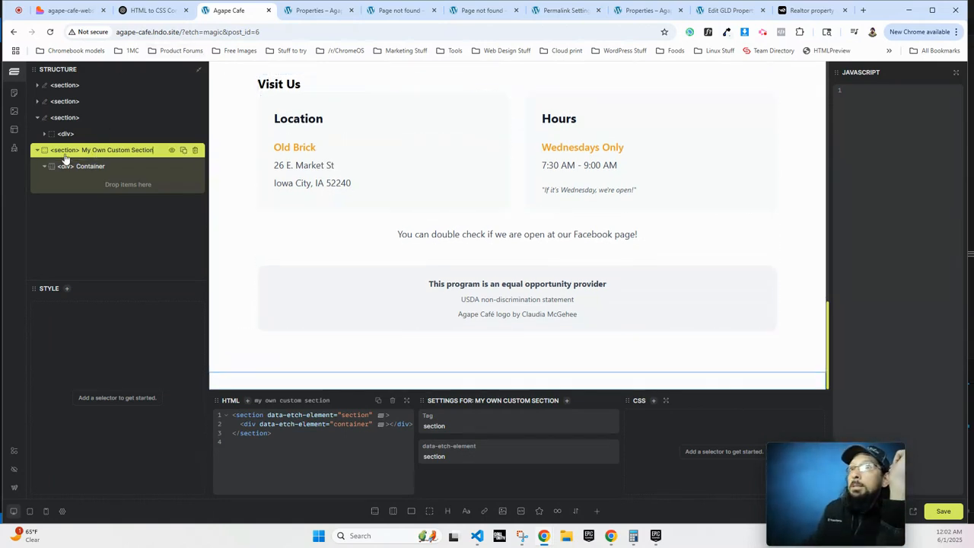
{"action": "left_click", "coordinate": [113, 151]}
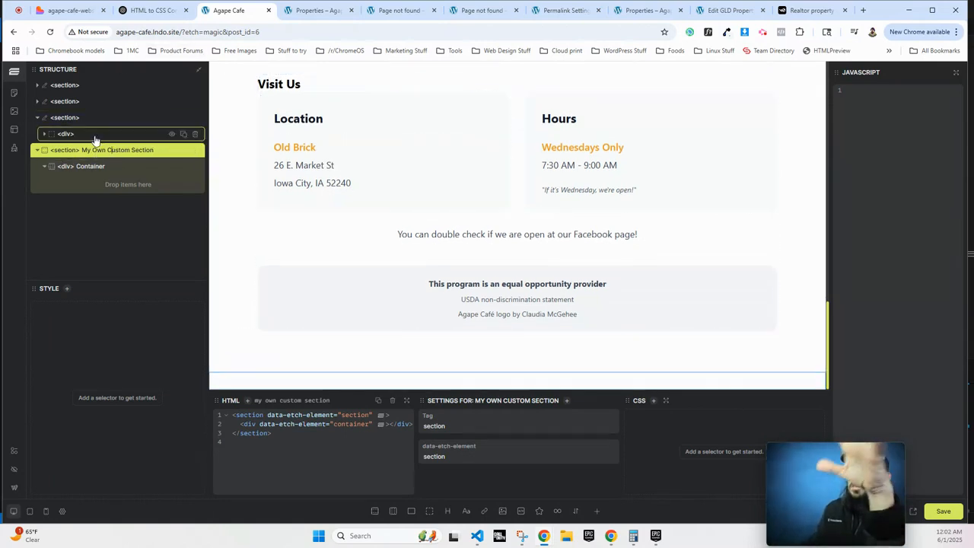
{"action": "left_click", "coordinate": [74, 171]}
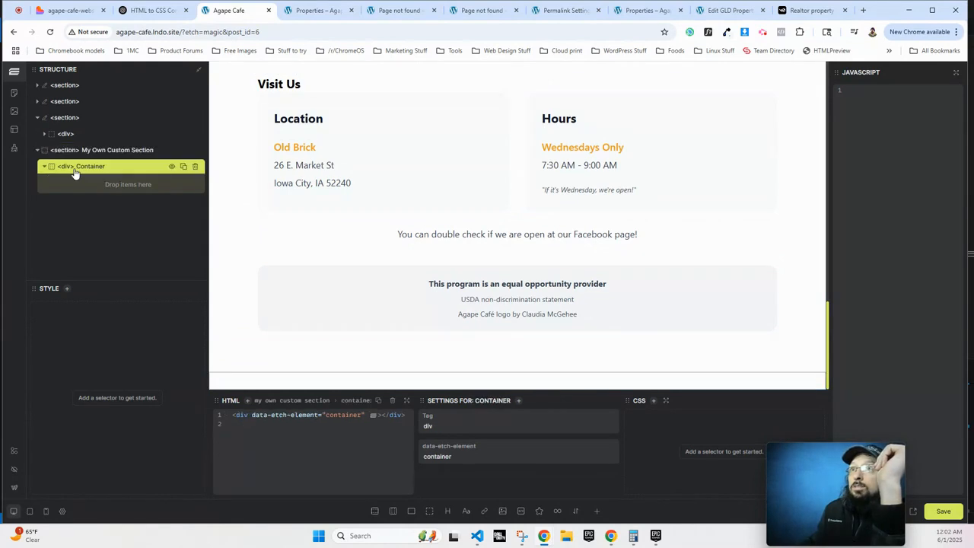
Add a heading inside the Container reading 'I suck at layouts'.
{"action": "left_click", "coordinate": [447, 511]}
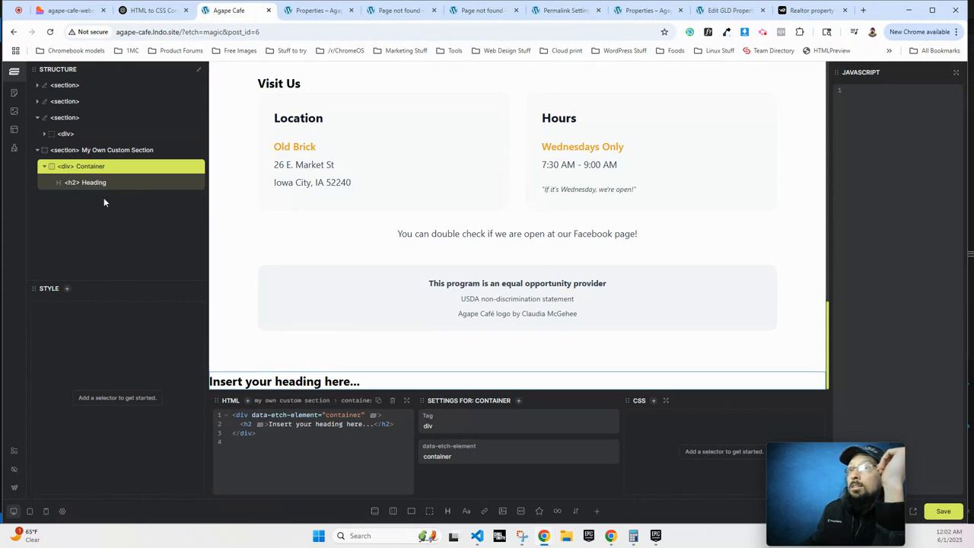
{"action": "triple_click", "coordinate": [327, 383]}
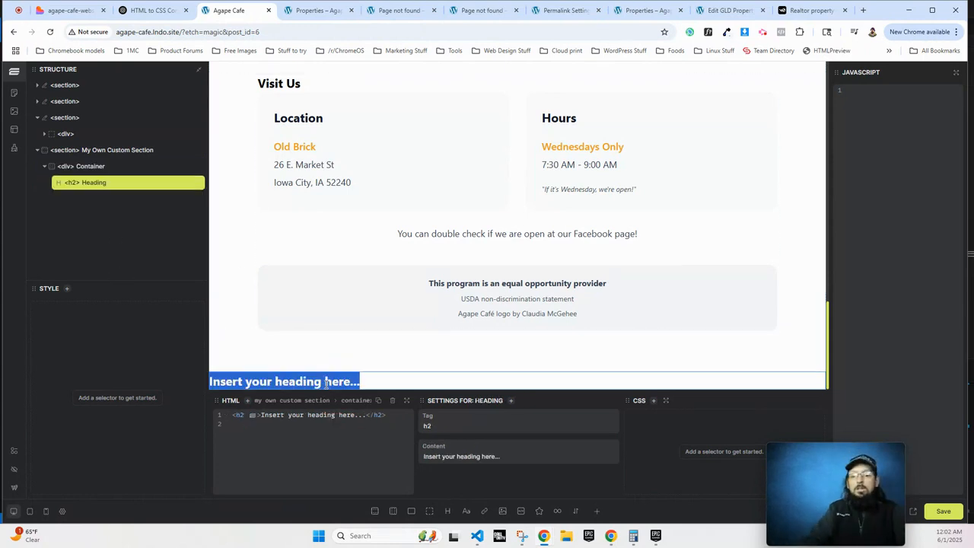
{"action": "type", "text": "I suck at layouts"}
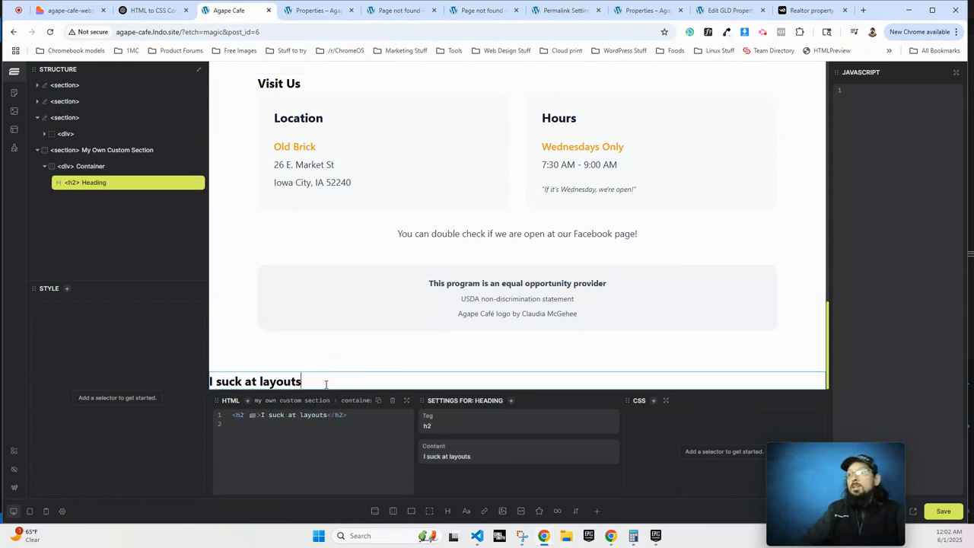
Append '! Like a lot.' to the heading's content in the Settings panel.
{"action": "triple_click", "coordinate": [280, 383]}
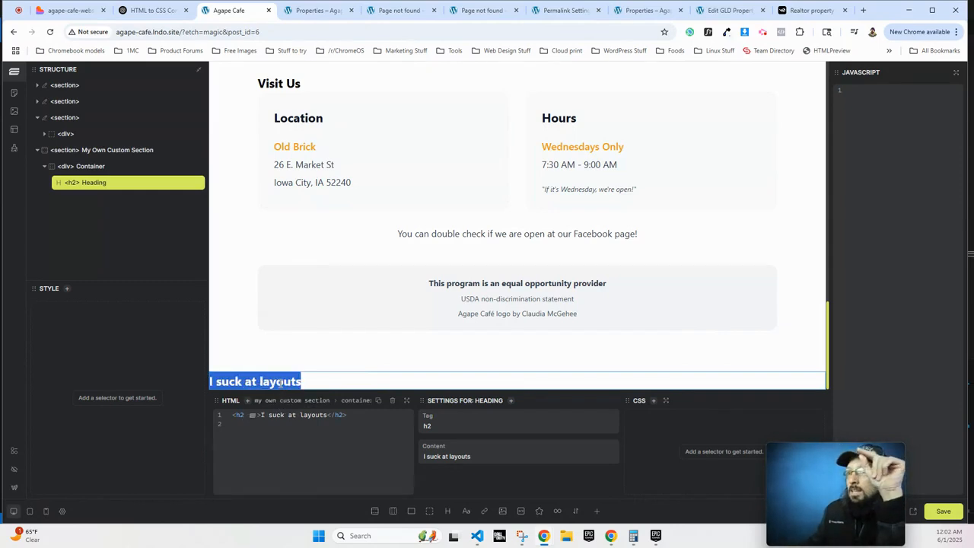
{"action": "left_click", "coordinate": [330, 419]}
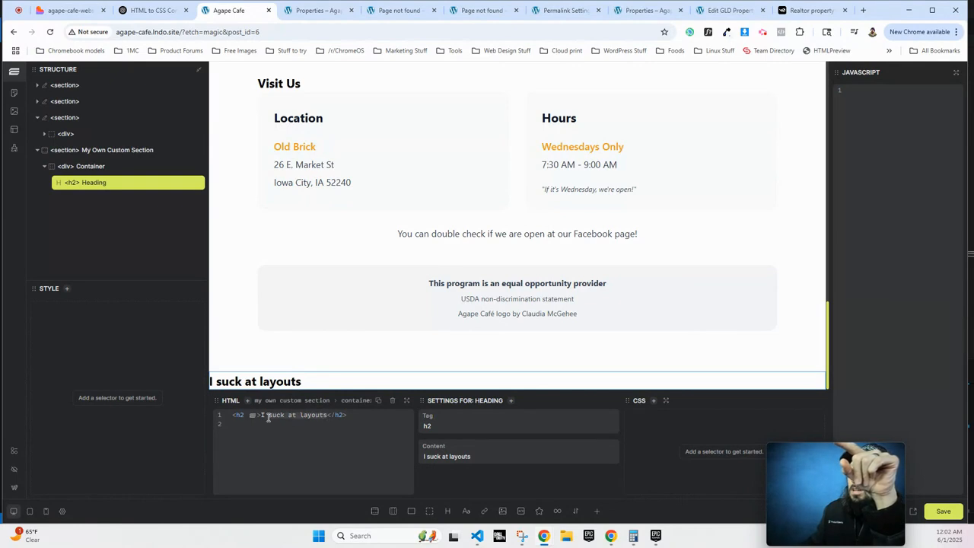
{"action": "triple_click", "coordinate": [457, 455]}
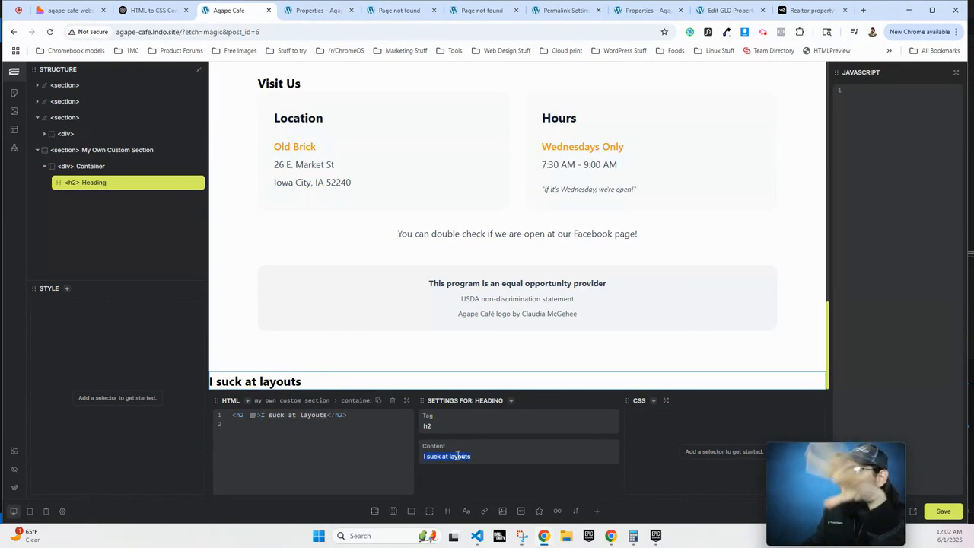
{"action": "left_click", "coordinate": [483, 456]}
{"action": "type", "text": "!"}
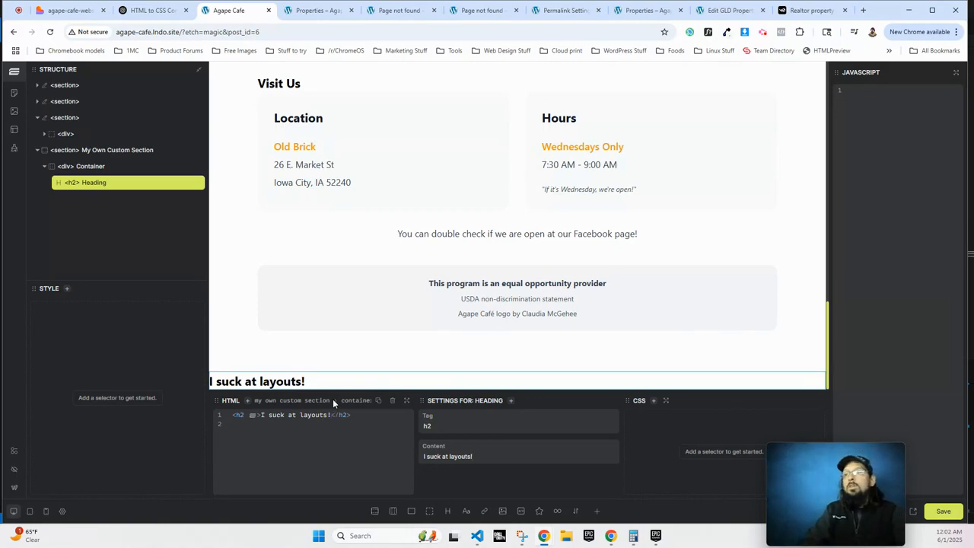
{"action": "type", "text": " Like a lot"}
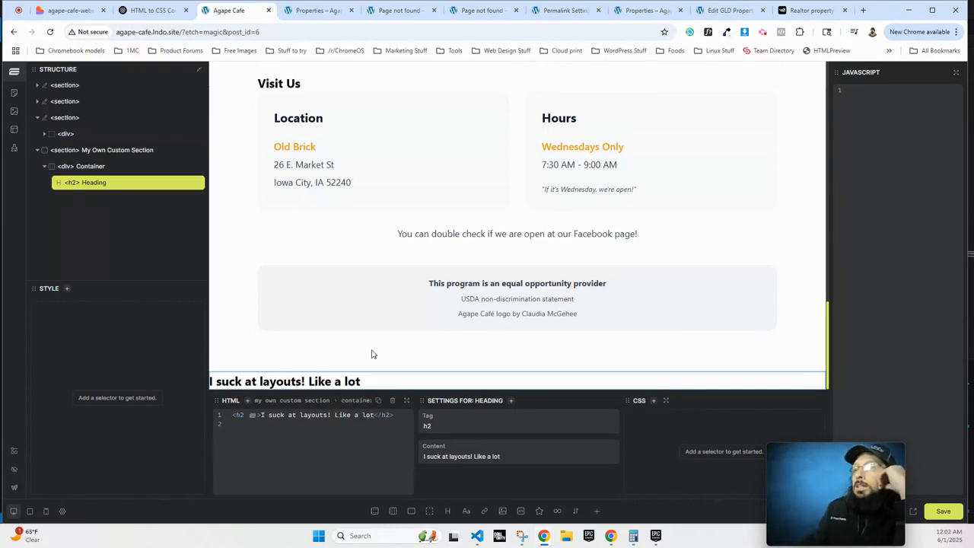
{"action": "type", "text": "."}
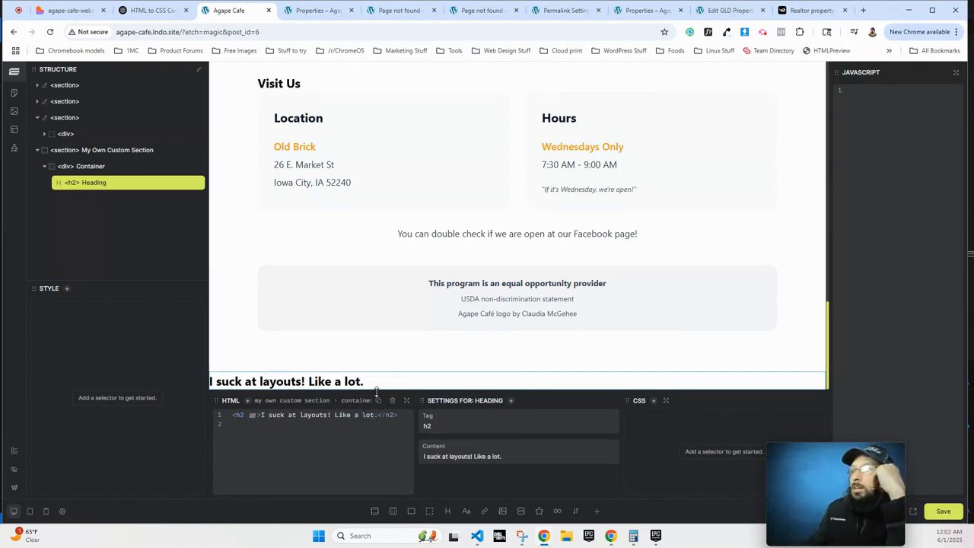
Add a paragraph with a Click me link and an SVG element below the heading, leaving the SVG without an image.
{"action": "left_click", "coordinate": [467, 512]}
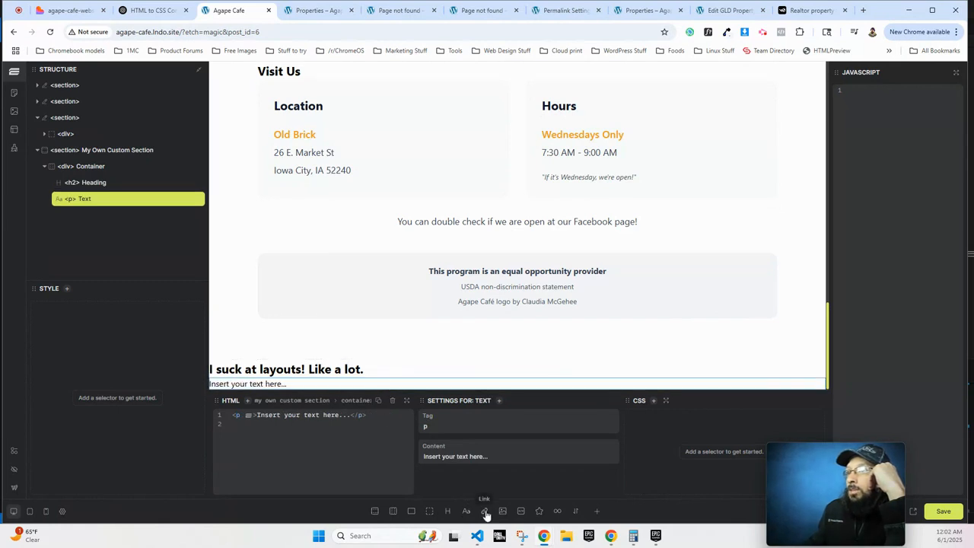
{"action": "left_click", "coordinate": [484, 511]}
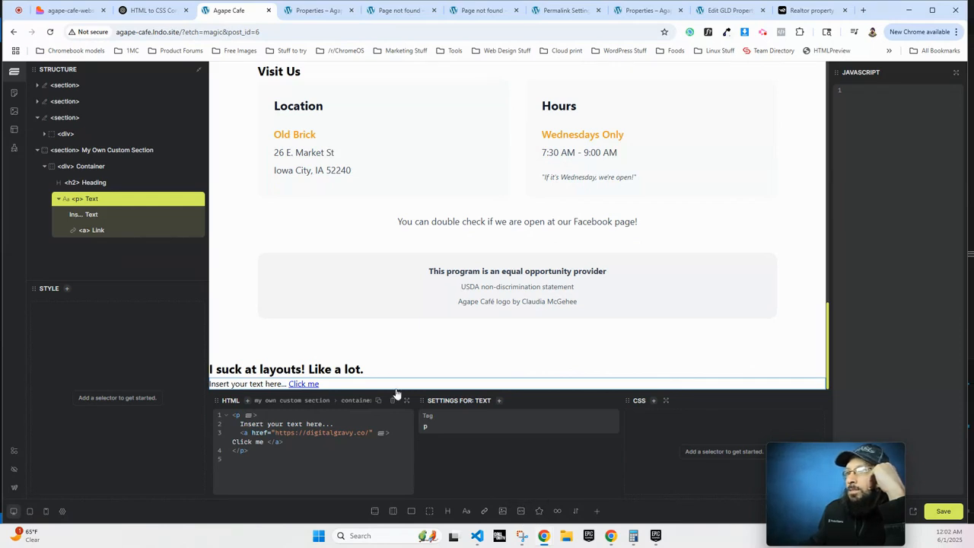
{"action": "left_click", "coordinate": [541, 513]}
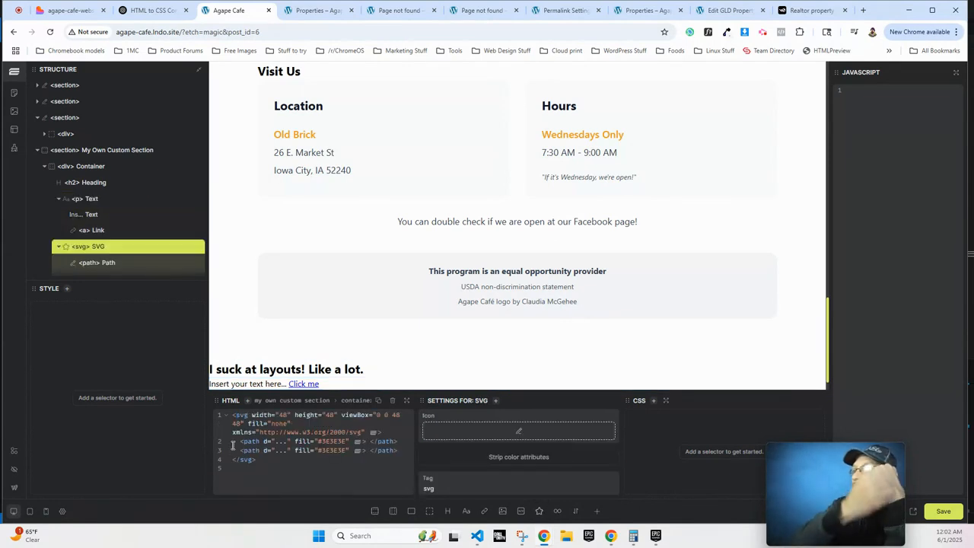
{"action": "left_click", "coordinate": [518, 430]}
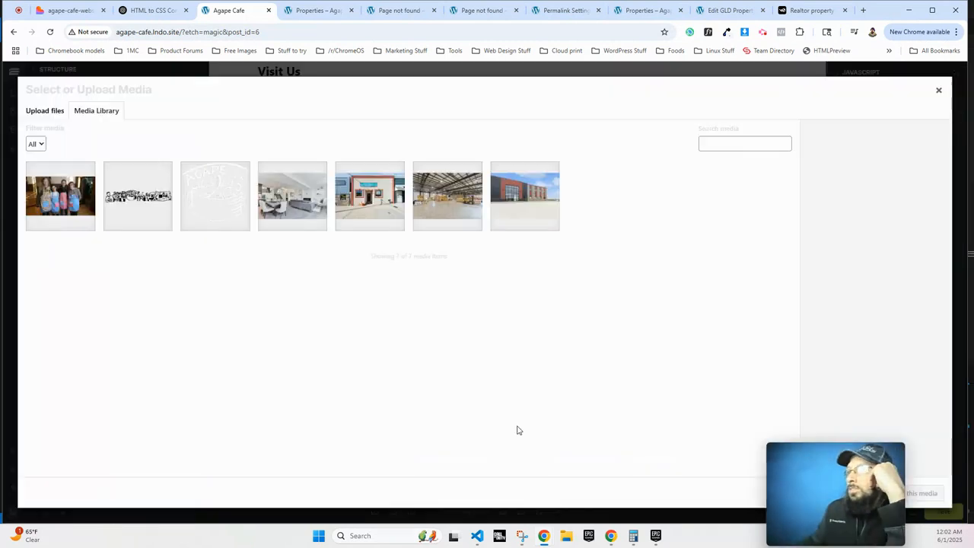
{"action": "left_click", "coordinate": [937, 91]}
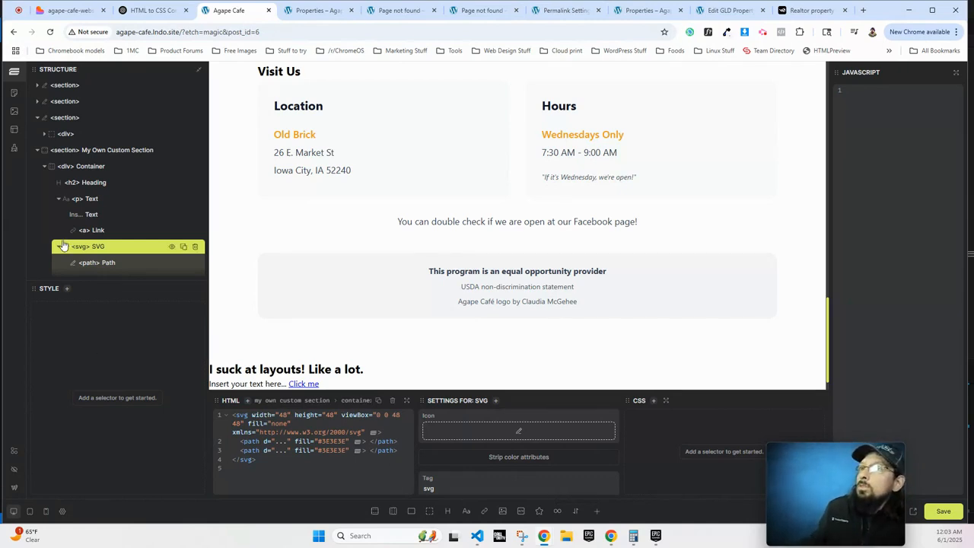
Add an If condition to the 'I suck at layouts! Like a lot.' heading and move its text inside.
{"action": "left_click", "coordinate": [95, 199]}
{"action": "left_click", "coordinate": [103, 187]}
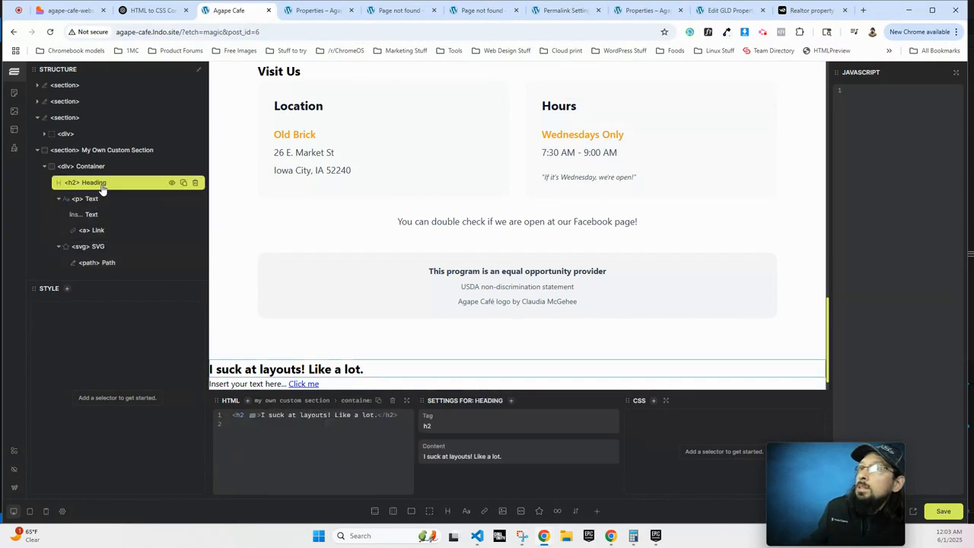
{"action": "left_click", "coordinate": [576, 511]}
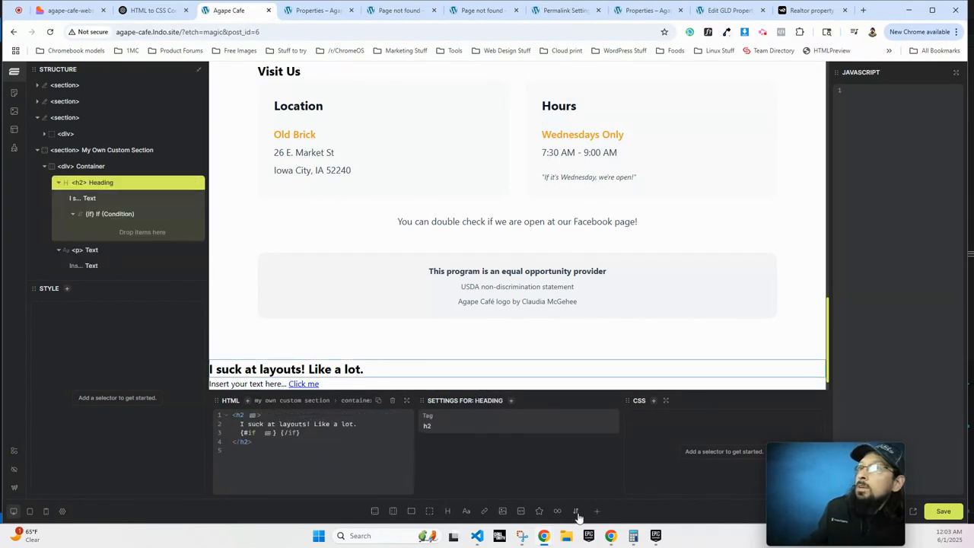
{"action": "left_click", "coordinate": [82, 197]}
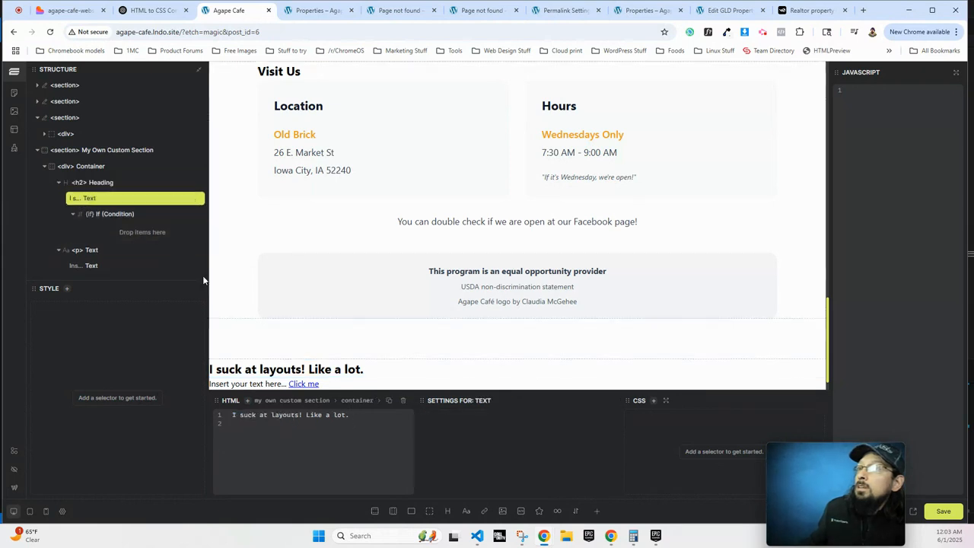
{"action": "left_click", "coordinate": [94, 216]}
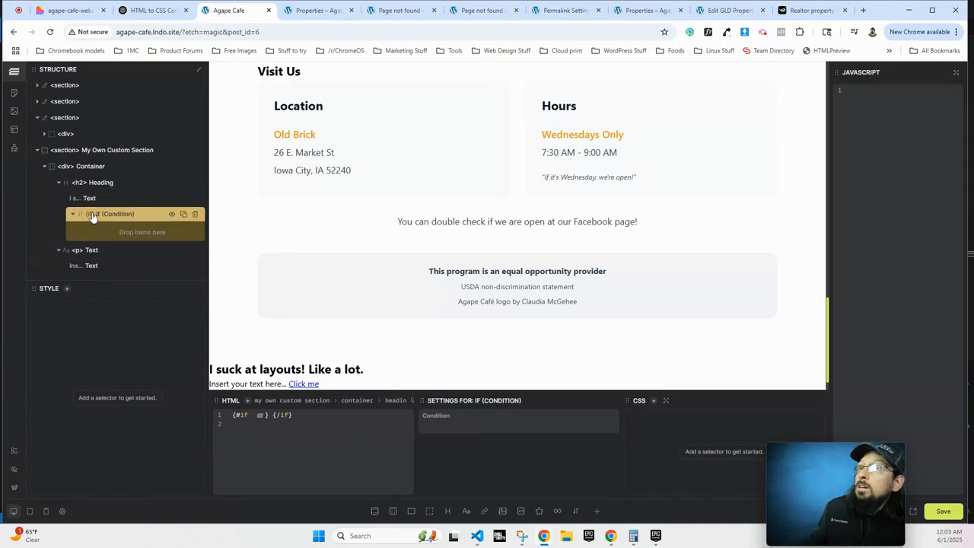
{"action": "left_click_drag", "start_coordinate": [85, 198], "coordinate": [102, 213]}
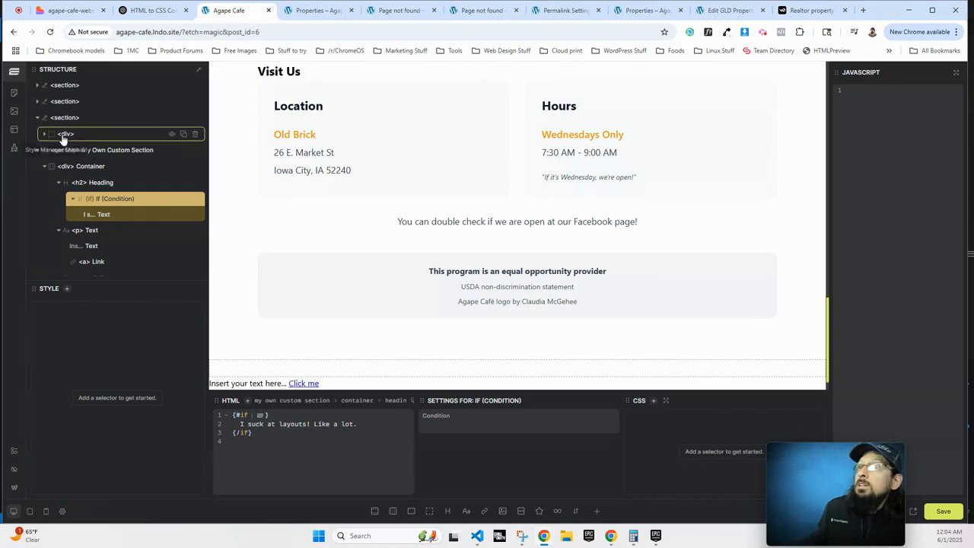
{"action": "scroll", "coordinate": [122, 187], "scroll_direction": "down", "scroll_amount": 2}
Leave the builder and open the Properties page with Etch.
{"action": "scroll", "coordinate": [128, 179], "scroll_direction": "up", "scroll_amount": 2}
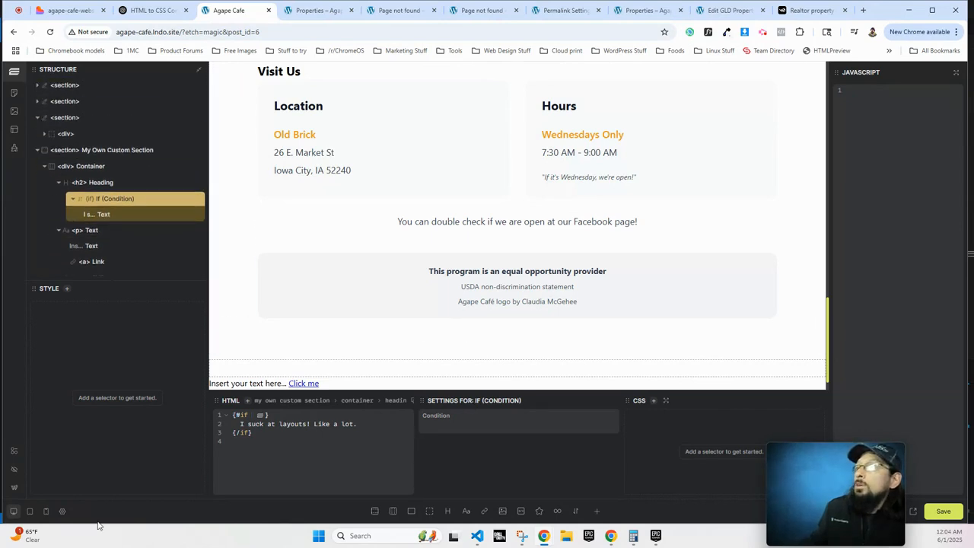
{"action": "left_click", "coordinate": [14, 487]}
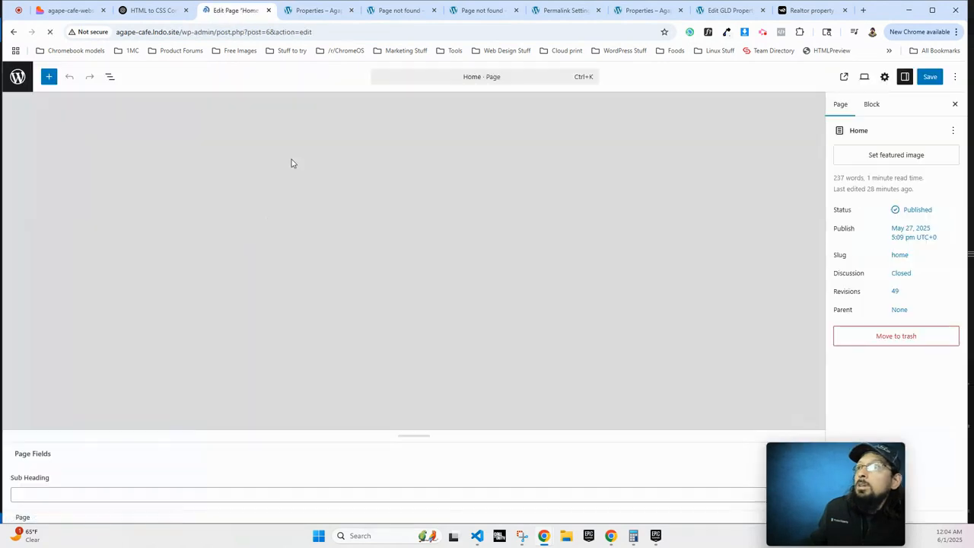
{"action": "left_click", "coordinate": [18, 77]}
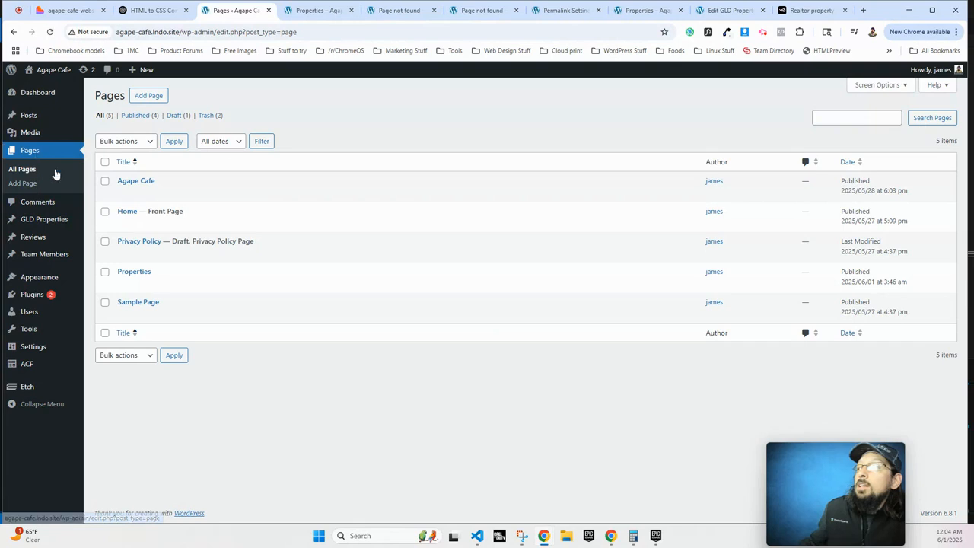
{"action": "left_click", "coordinate": [133, 272]}
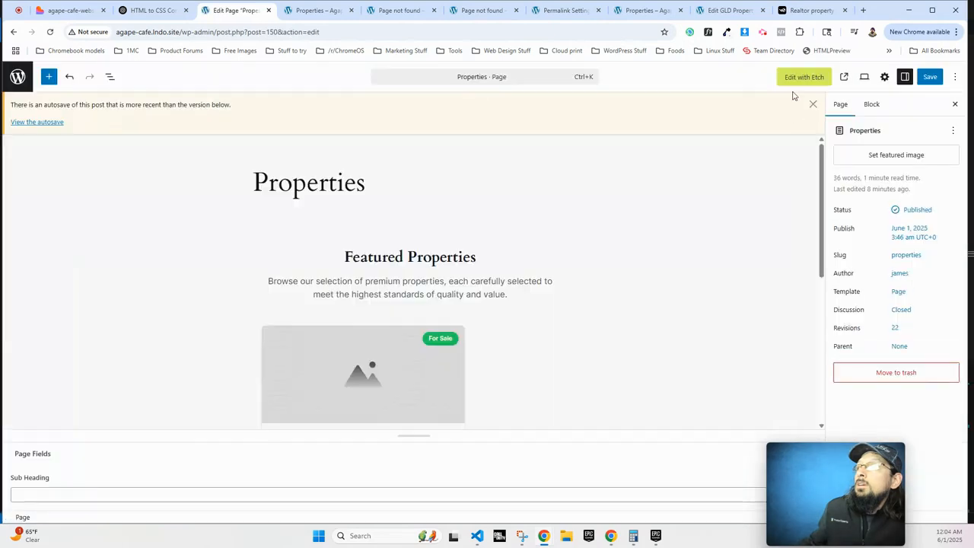
{"action": "left_click", "coordinate": [793, 77]}
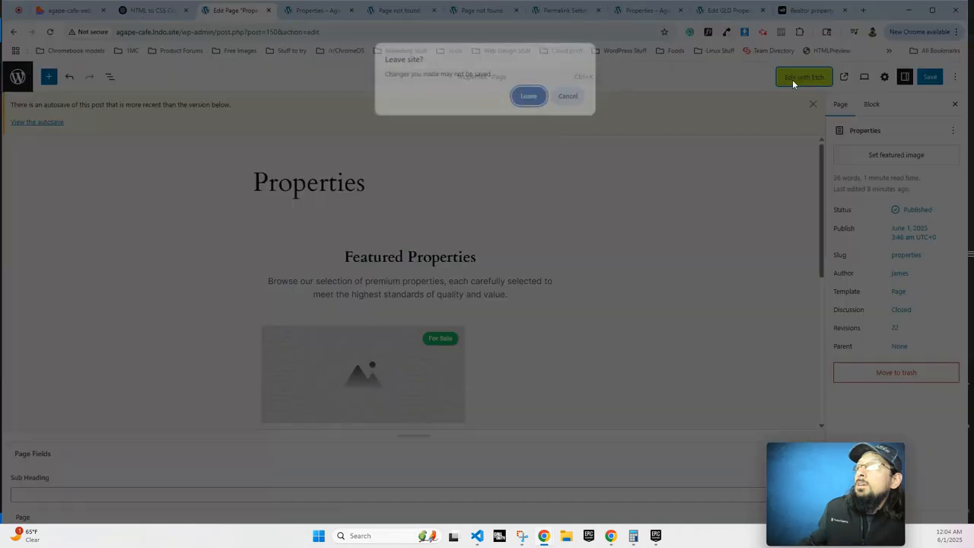
{"action": "left_click", "coordinate": [529, 96]}
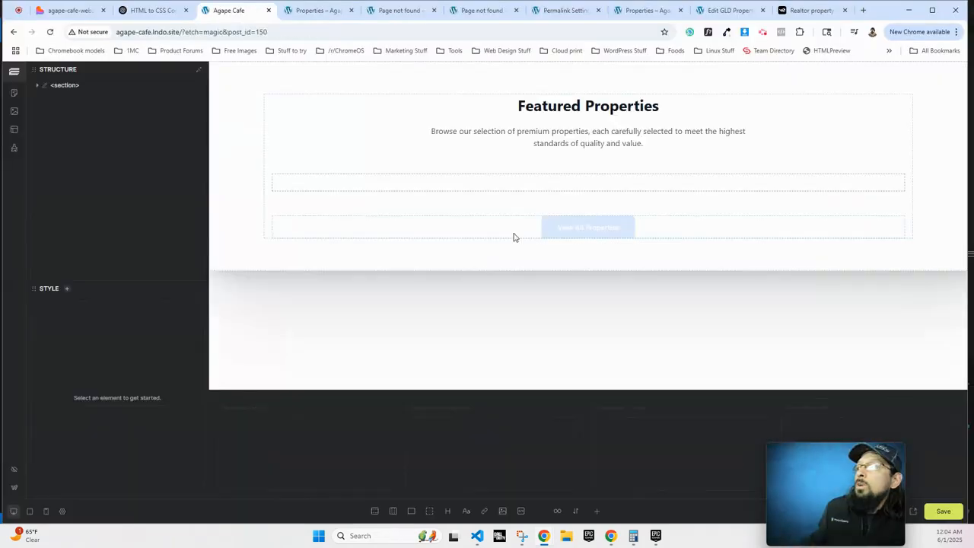
Look over the property cards, then bring up the live Featured Properties page.
{"action": "scroll", "coordinate": [403, 370], "scroll_direction": "down", "scroll_amount": 8}
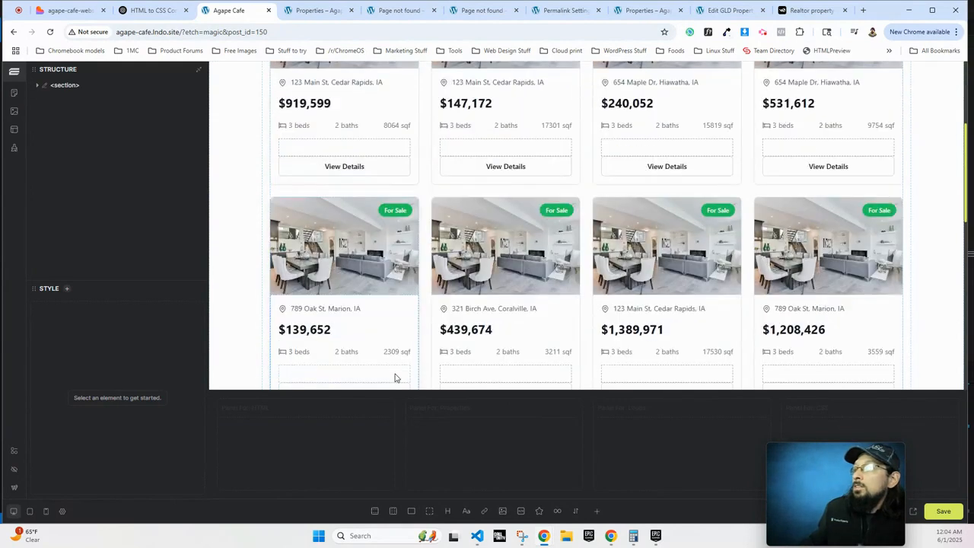
{"action": "scroll", "coordinate": [392, 381], "scroll_direction": "down", "scroll_amount": 3}
{"action": "scroll", "coordinate": [380, 372], "scroll_direction": "up", "scroll_amount": 4}
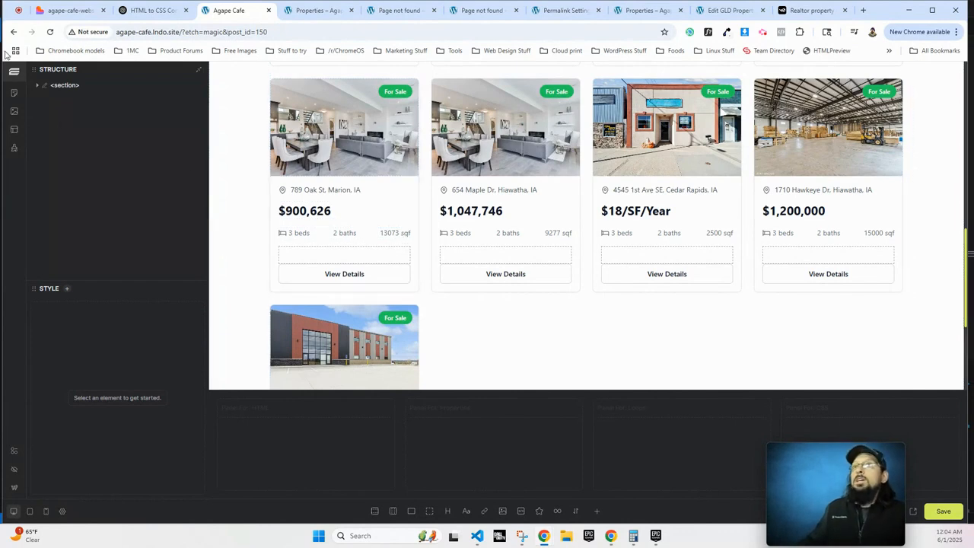
{"action": "left_click", "coordinate": [303, 10]}
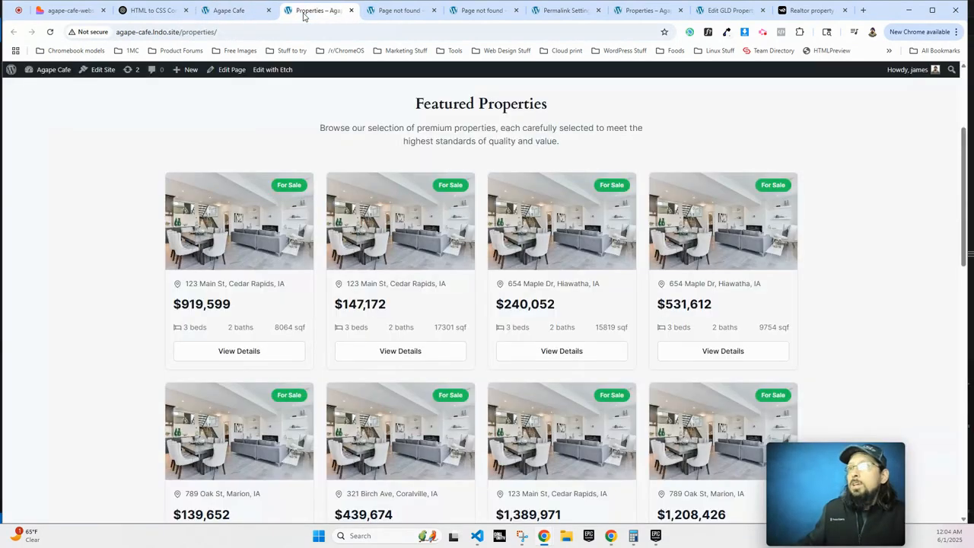
Delete the 2500 Square Footage from Retail Space in Prime Location and save the property.
{"action": "left_click", "coordinate": [41, 79]}
{"action": "left_click", "coordinate": [44, 219]}
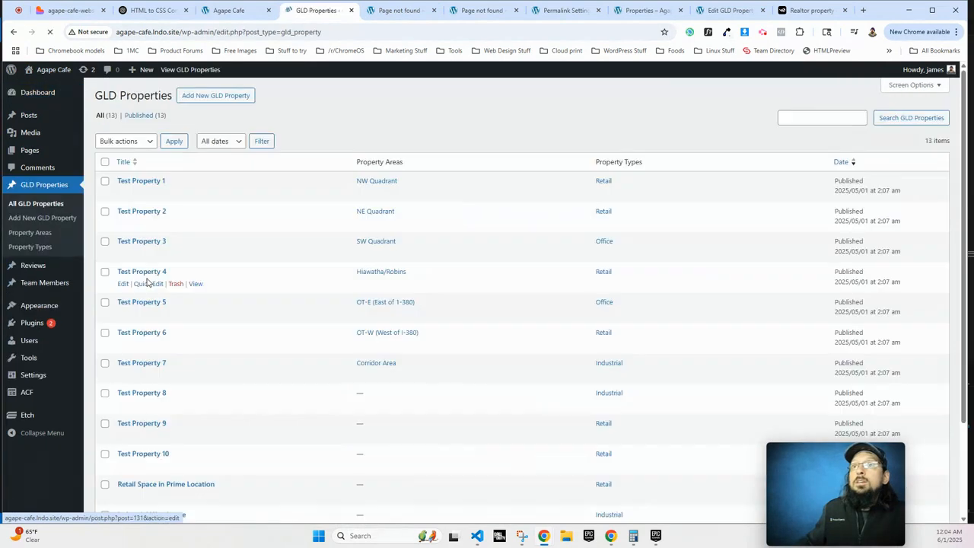
{"action": "scroll", "coordinate": [289, 309], "scroll_direction": "down", "scroll_amount": 5}
{"action": "left_click", "coordinate": [149, 366]}
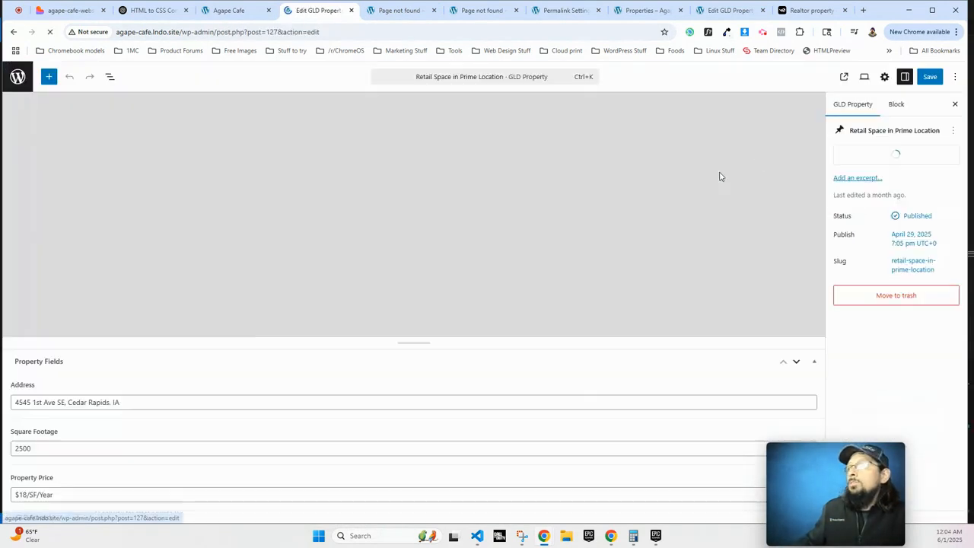
{"action": "double_click", "coordinate": [29, 449]}
{"action": "key", "text": "BackSpace"}
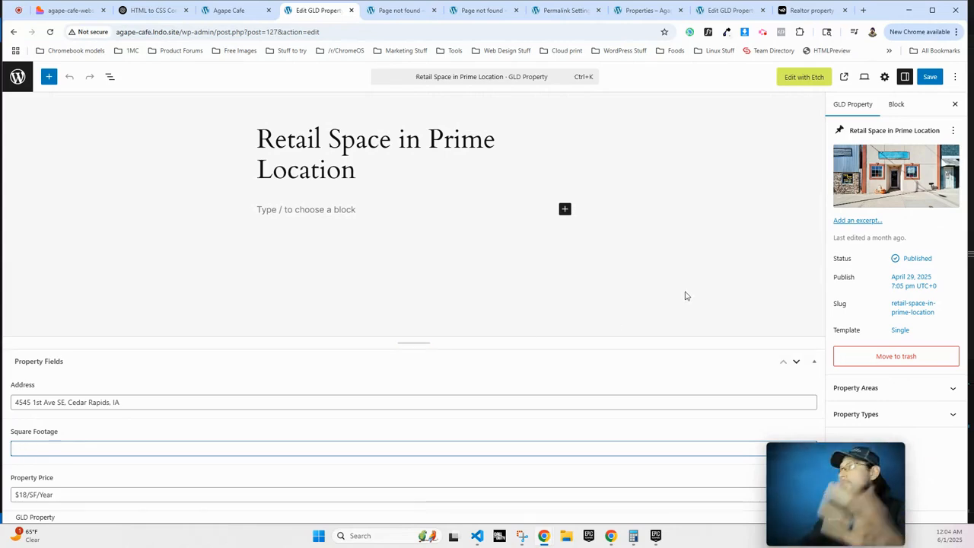
{"action": "left_click", "coordinate": [930, 76]}
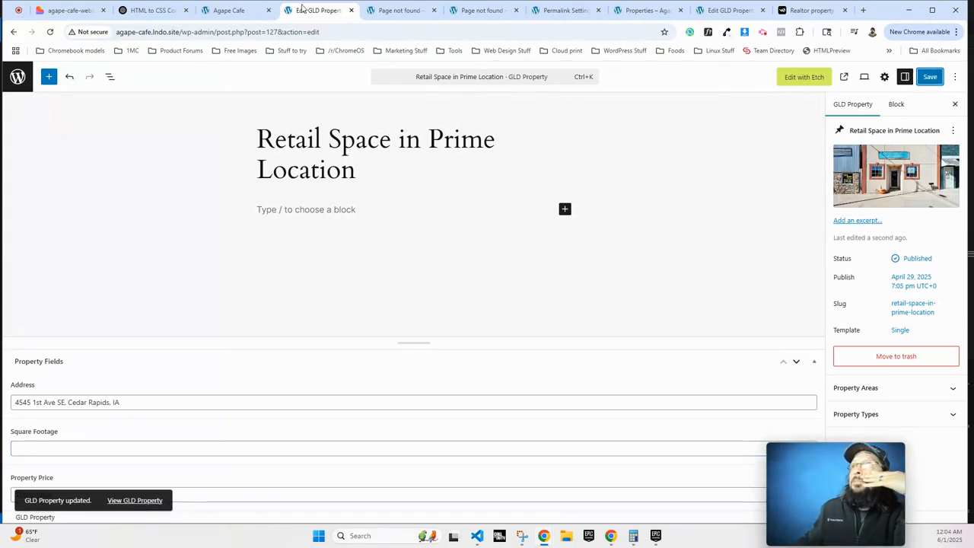
{"action": "key", "text": "ctrl+shift+Tab"}
{"action": "left_click", "coordinate": [50, 31]}
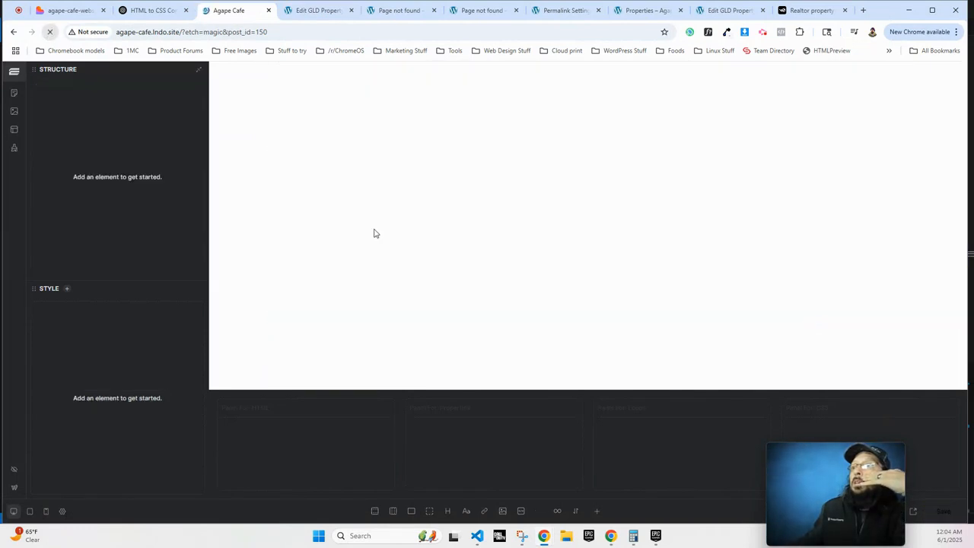
{"action": "scroll", "coordinate": [373, 236], "scroll_direction": "down", "scroll_amount": 2}
{"action": "scroll", "coordinate": [376, 252], "scroll_direction": "down", "scroll_amount": 5}
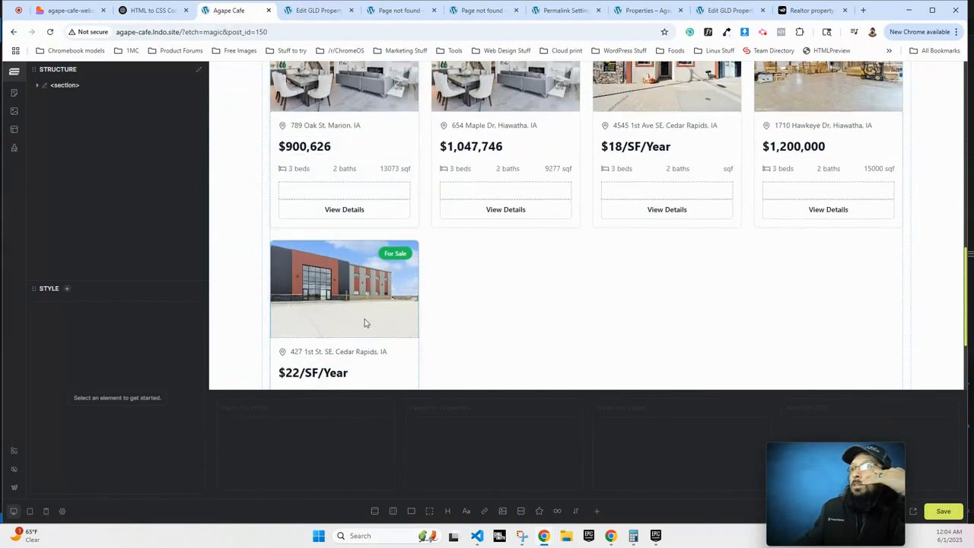
{"action": "scroll", "coordinate": [376, 280], "scroll_direction": "up", "scroll_amount": 2}
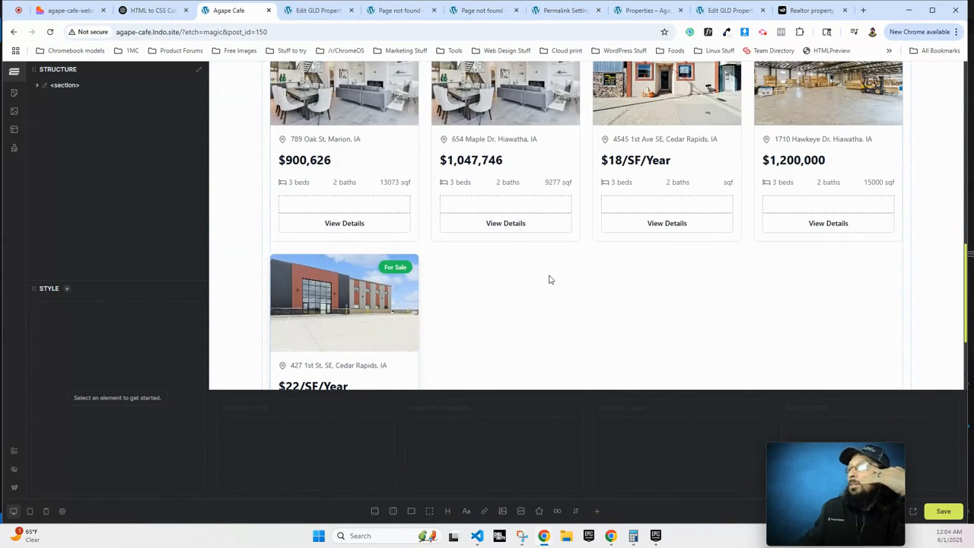
{"action": "scroll", "coordinate": [719, 222], "scroll_direction": "up", "scroll_amount": 2}
{"action": "scroll", "coordinate": [718, 222], "scroll_direction": "down", "scroll_amount": 1}
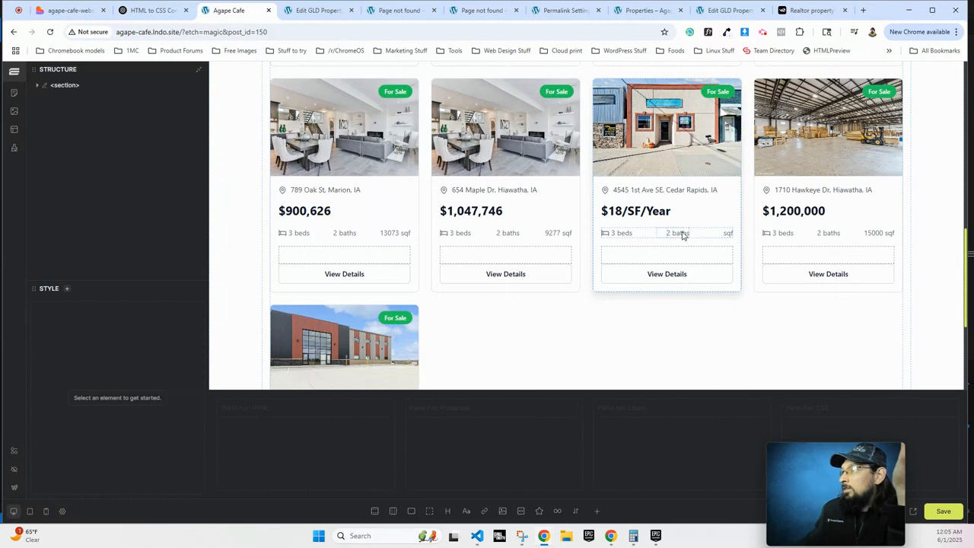
{"action": "left_click", "coordinate": [727, 235]}
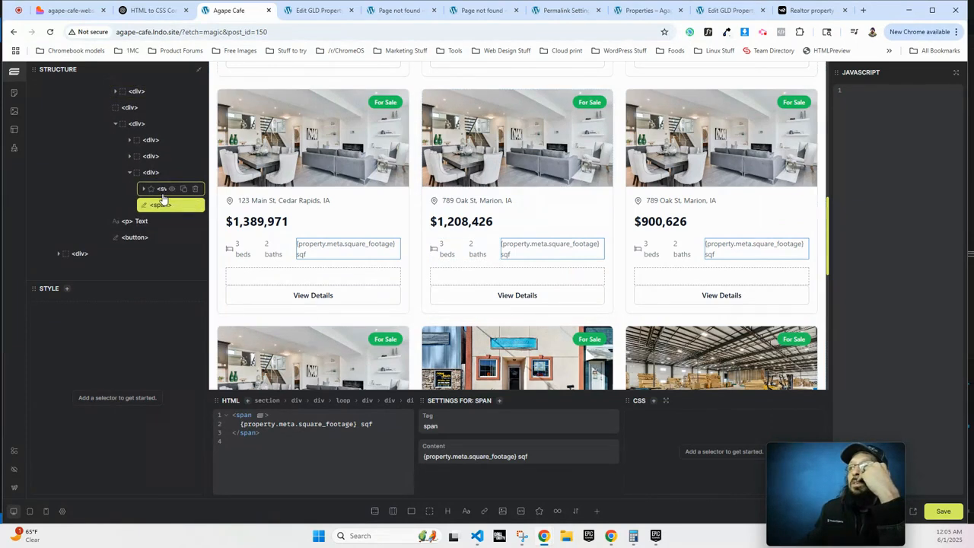
Add an If block inside the square-footage span and drag the sqf text into it.
{"action": "left_click", "coordinate": [171, 206]}
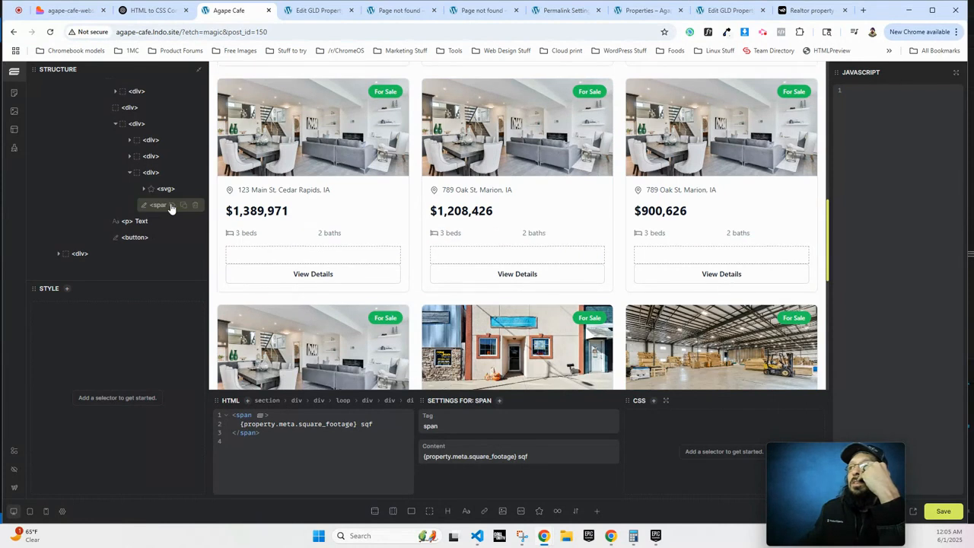
{"action": "left_click", "coordinate": [171, 205]}
{"action": "left_click", "coordinate": [172, 205]}
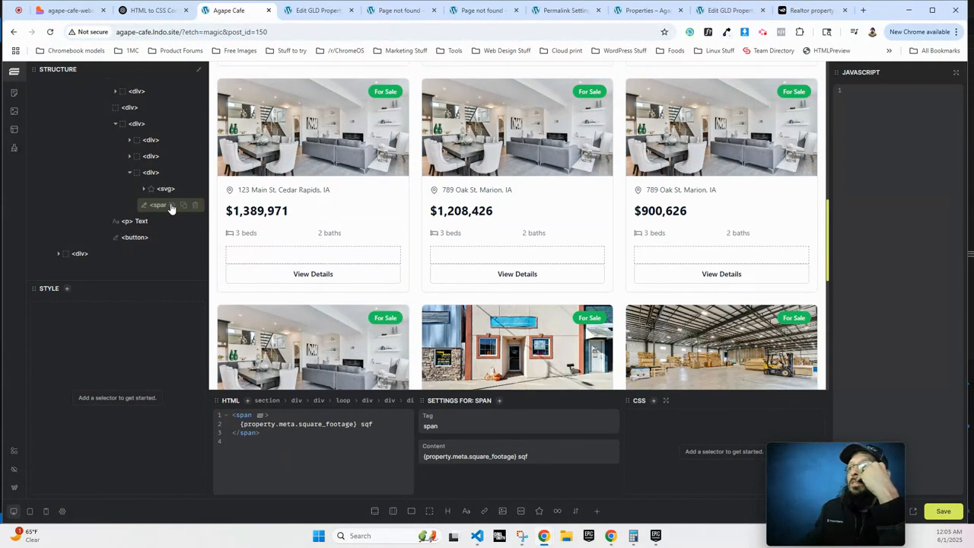
{"action": "left_click", "coordinate": [171, 206]}
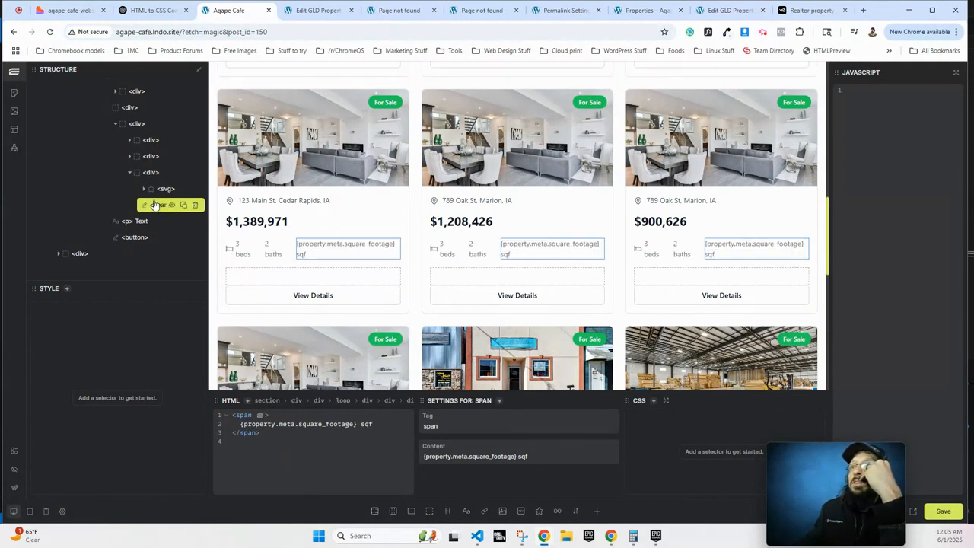
{"action": "left_click", "coordinate": [576, 512]}
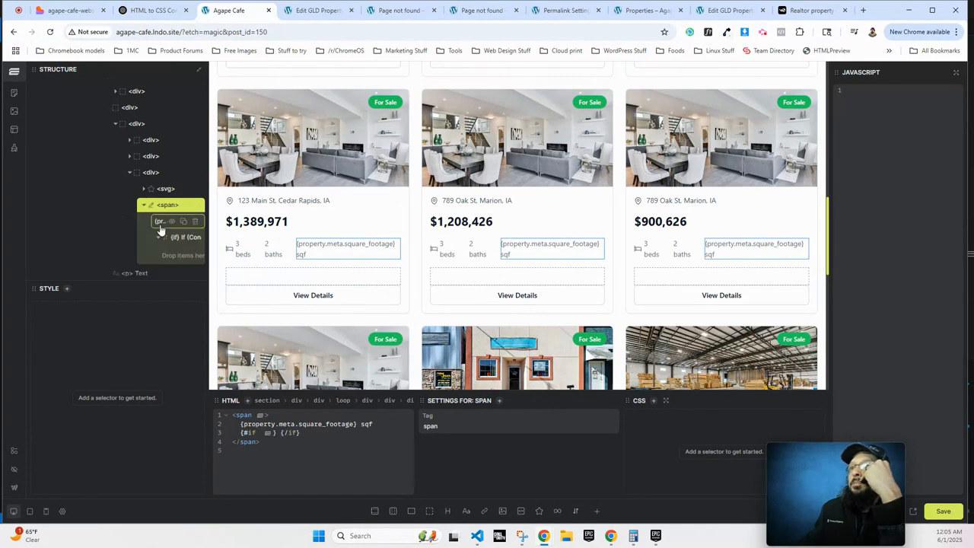
{"action": "scroll", "coordinate": [160, 230], "scroll_direction": "down", "scroll_amount": 1}
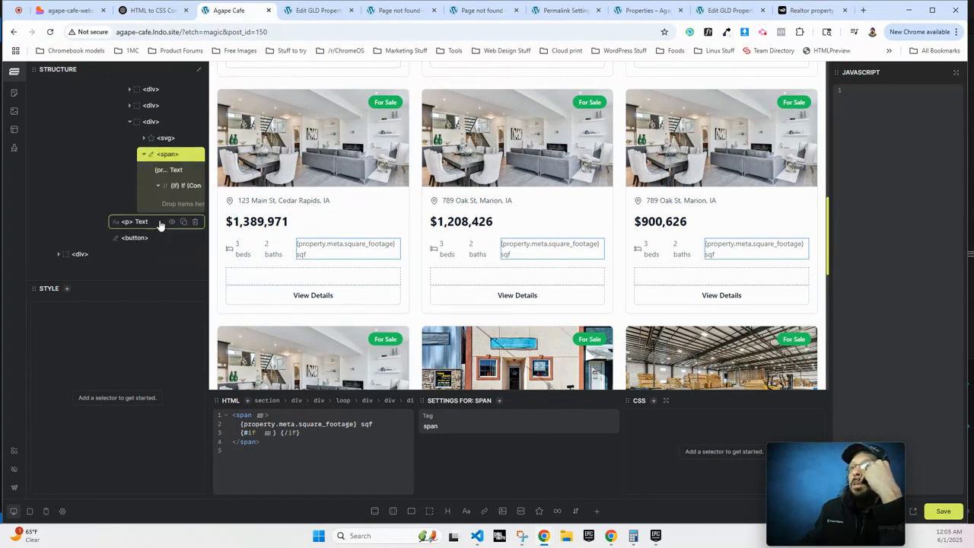
{"action": "left_click", "coordinate": [158, 171]}
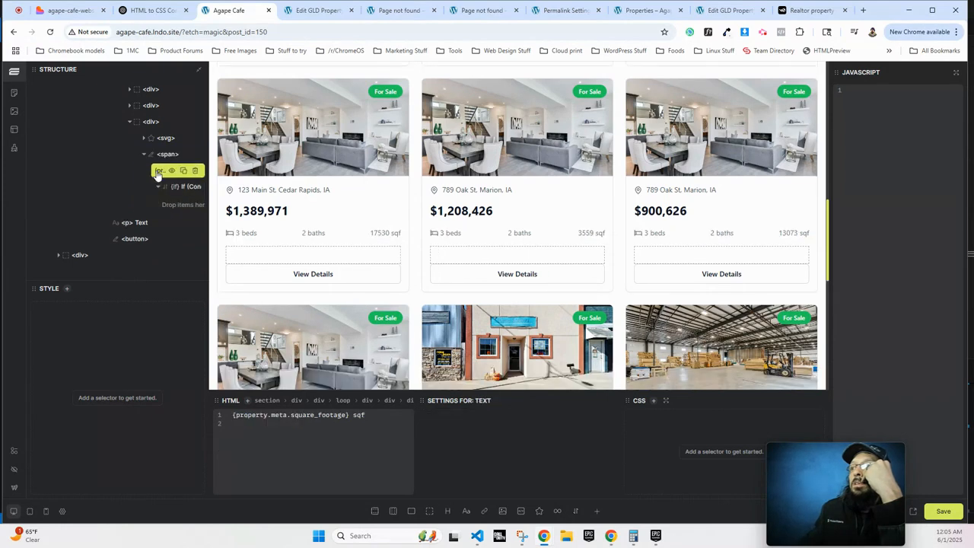
{"action": "left_click_drag", "start_coordinate": [158, 172], "coordinate": [231, 172]}
Enter {property.meta.square_footage} as the If block's condition.
{"action": "left_click", "coordinate": [242, 190]}
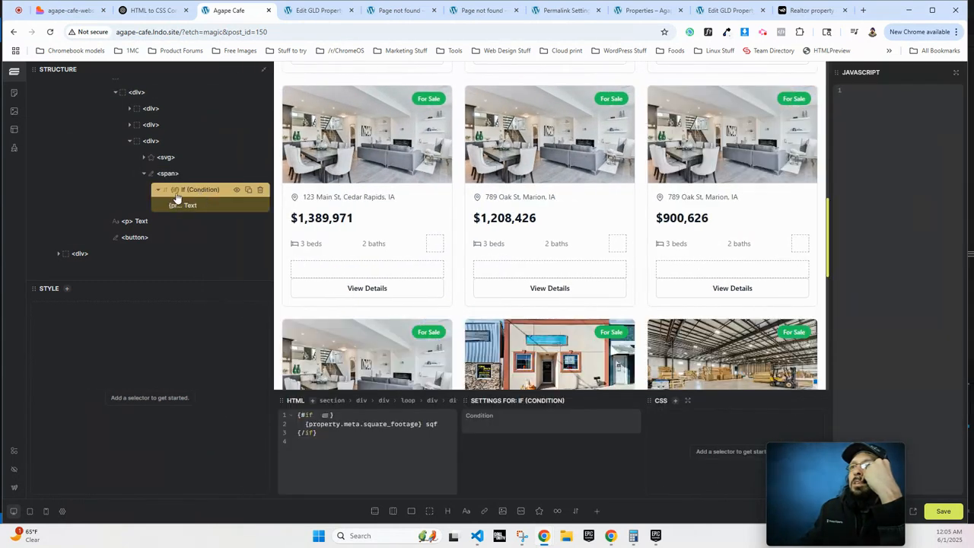
{"action": "left_click", "coordinate": [159, 192]}
{"action": "left_click", "coordinate": [157, 205]}
{"action": "left_click", "coordinate": [180, 208]}
{"action": "left_click", "coordinate": [197, 191]}
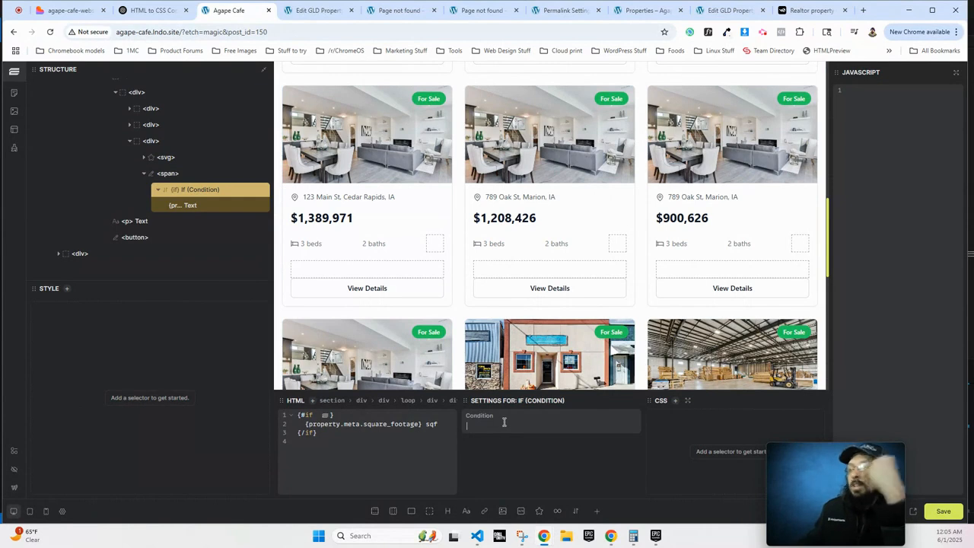
{"action": "type", "text": "{p"}
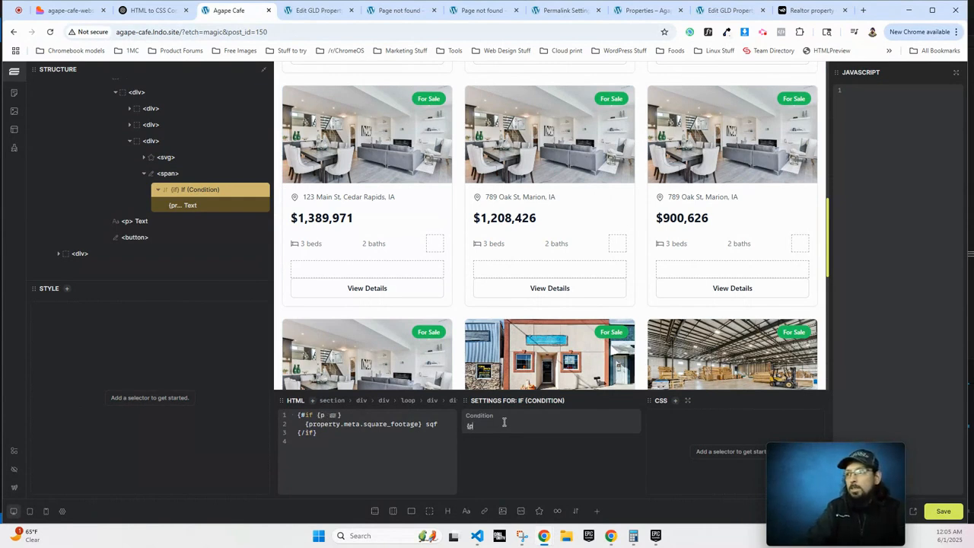
{"action": "type", "text": "roperty.meta"}
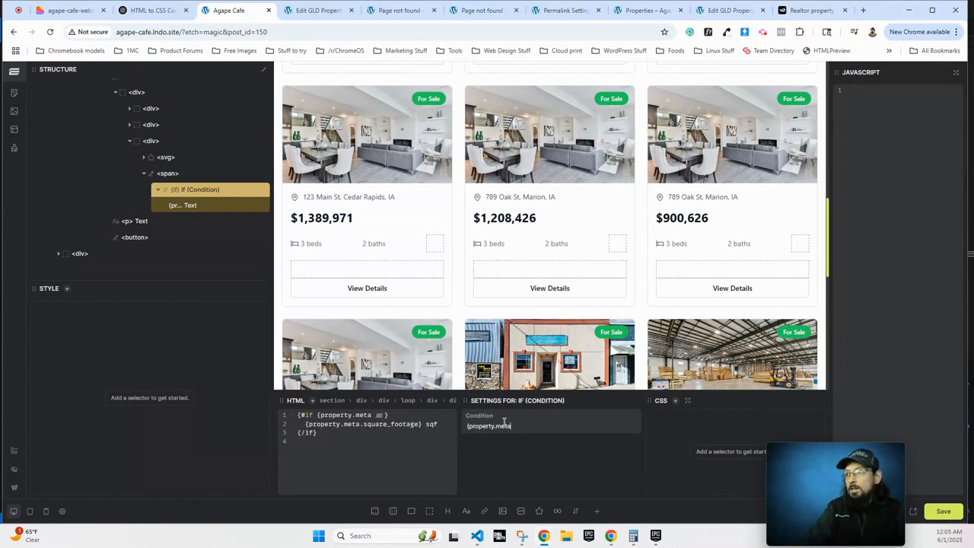
{"action": "type", "text": ".sq"}
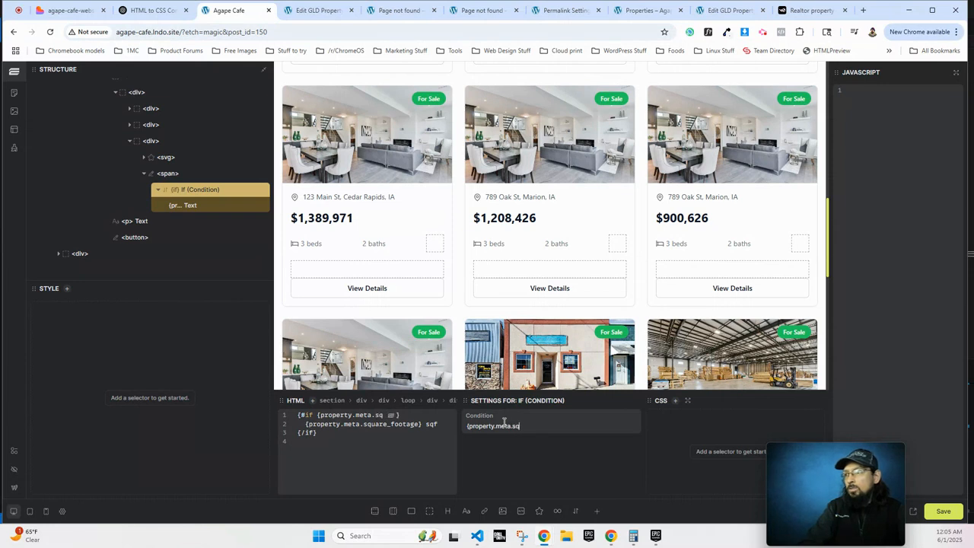
{"action": "type", "text": "uare_footage"}
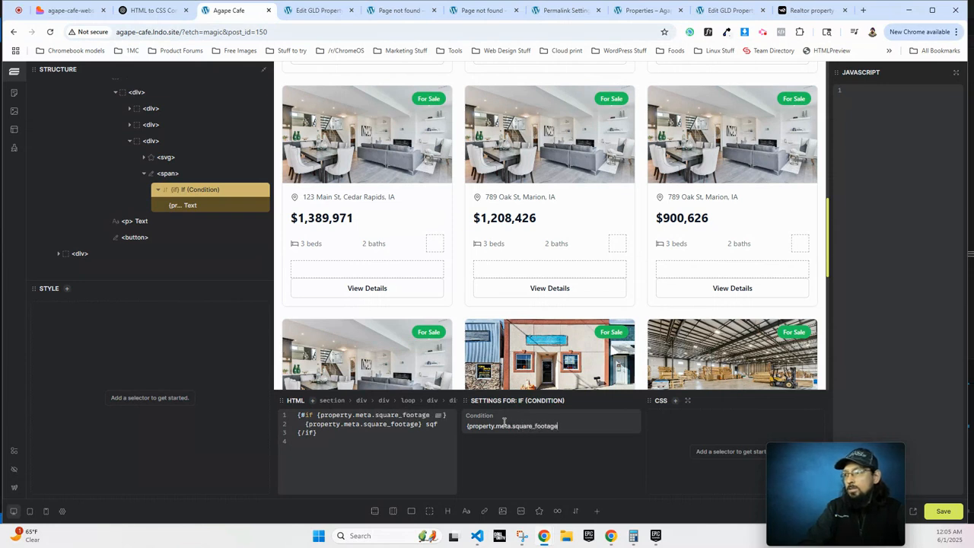
{"action": "type", "text": "}"}
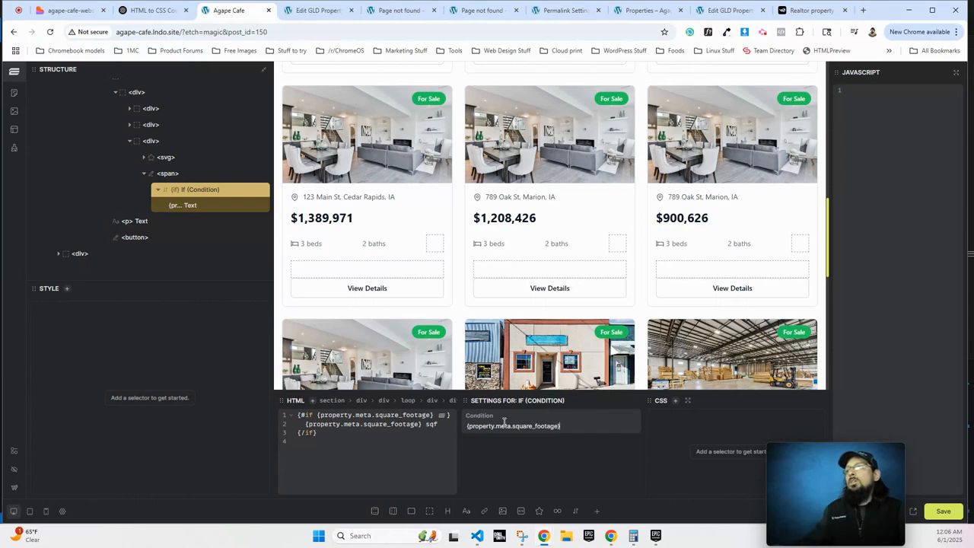
Remove the braces so the condition reads property.meta.square_footage.
{"action": "left_click", "coordinate": [550, 243]}
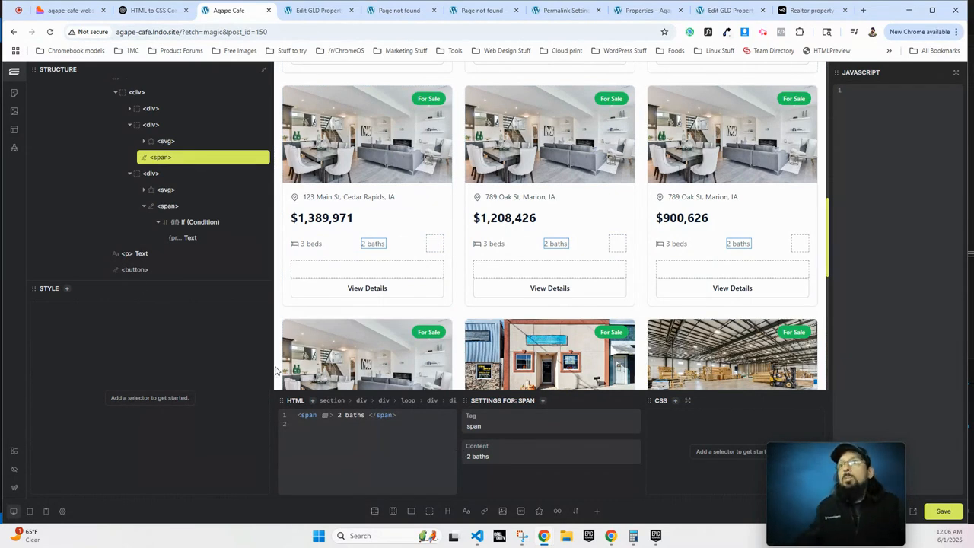
{"action": "left_click", "coordinate": [188, 239]}
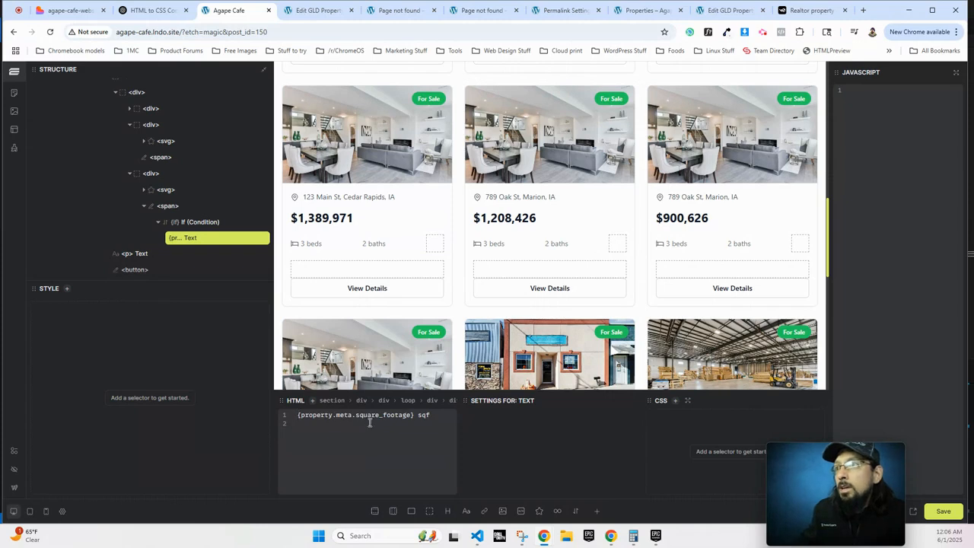
{"action": "left_click", "coordinate": [191, 223]}
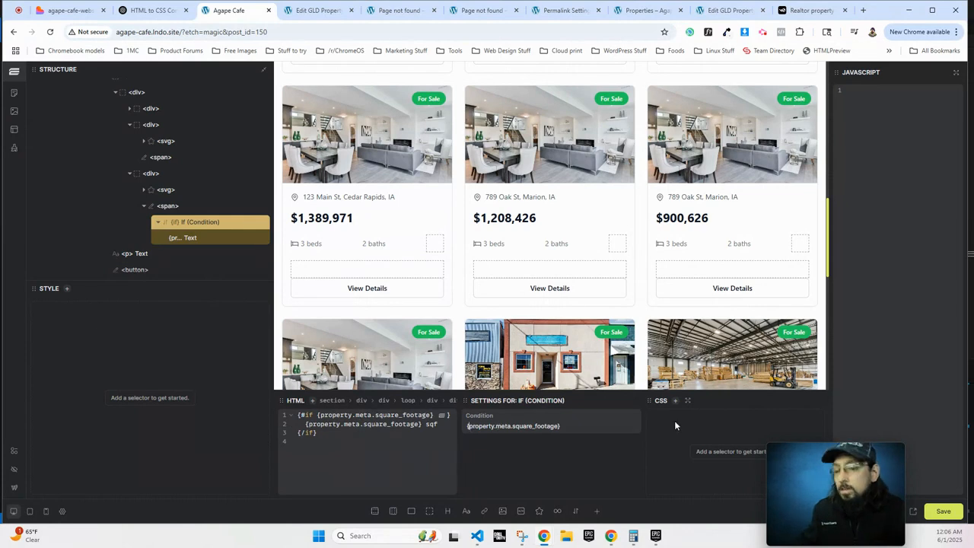
{"action": "key", "text": "Delete"}
{"action": "left_click", "coordinate": [562, 426]}
{"action": "key", "text": "BackSpace"}
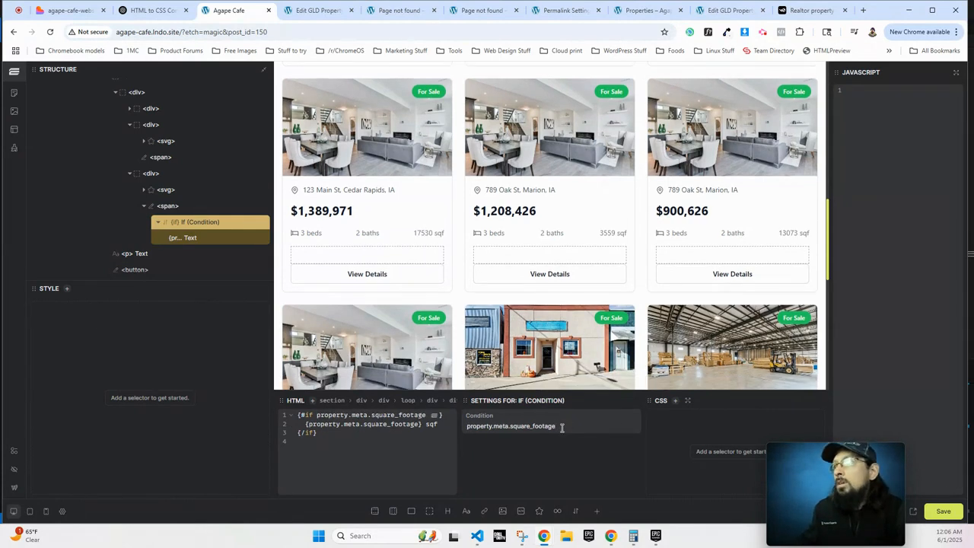
Review the generated {#if} code for the square-footage condition.
{"action": "scroll", "coordinate": [523, 338], "scroll_direction": "down", "scroll_amount": 4}
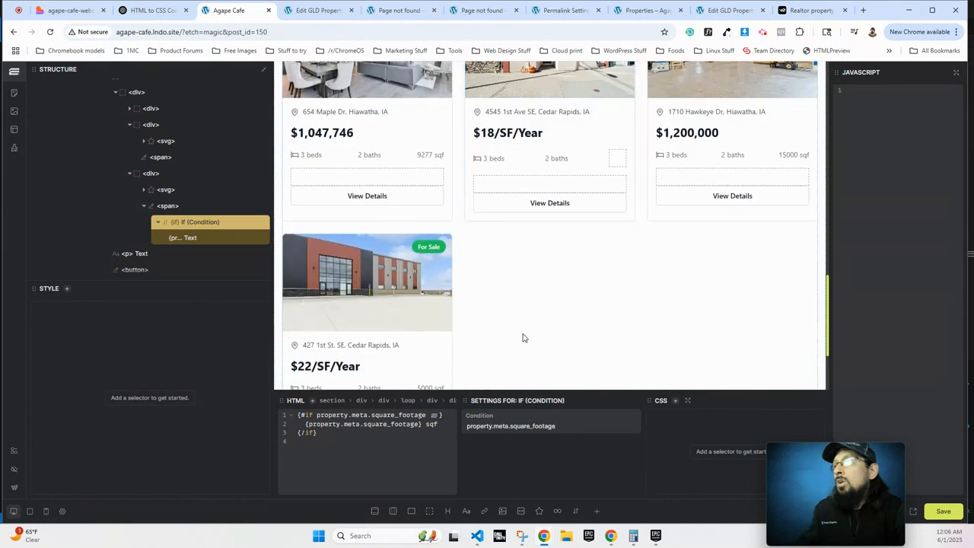
{"action": "scroll", "coordinate": [523, 337], "scroll_direction": "up", "scroll_amount": 1}
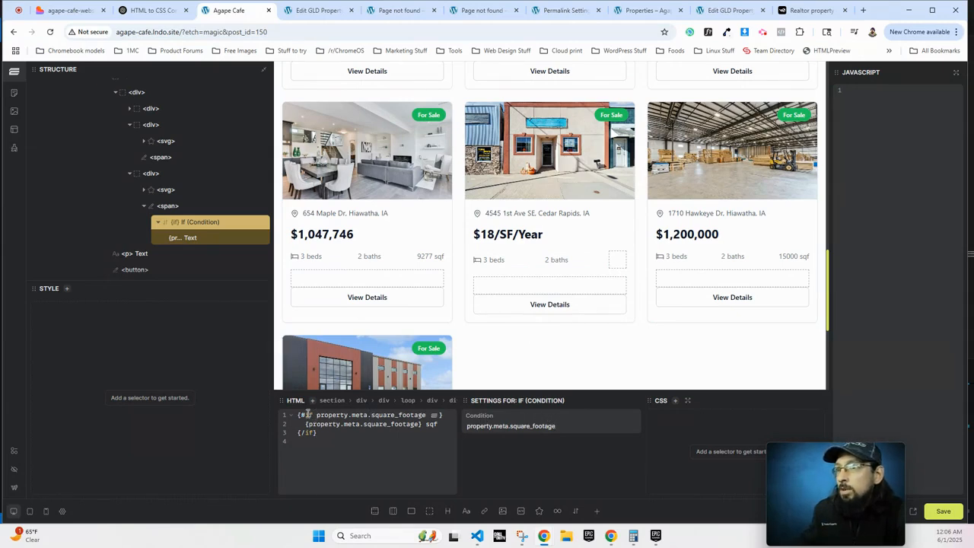
{"action": "left_click_drag", "start_coordinate": [305, 414], "coordinate": [440, 417]}
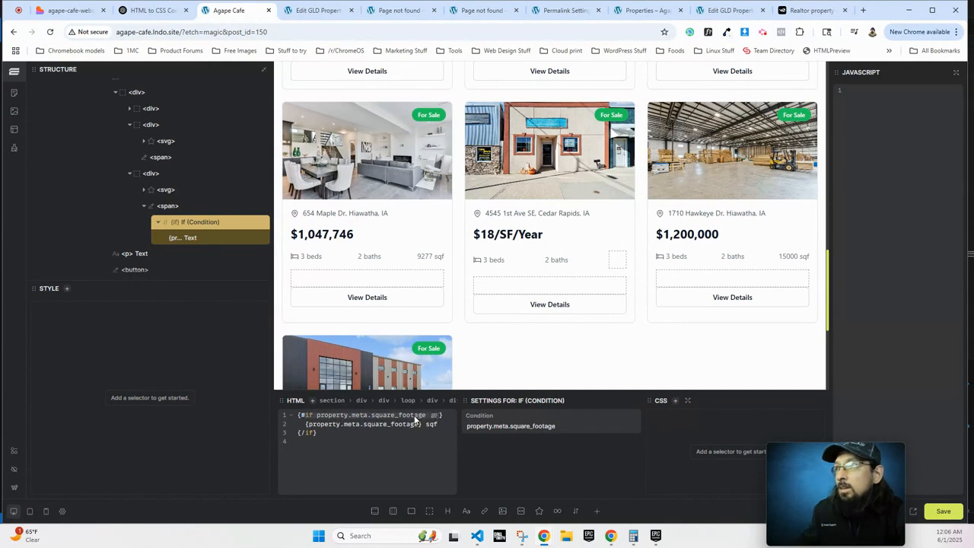
{"action": "left_click", "coordinate": [365, 423]}
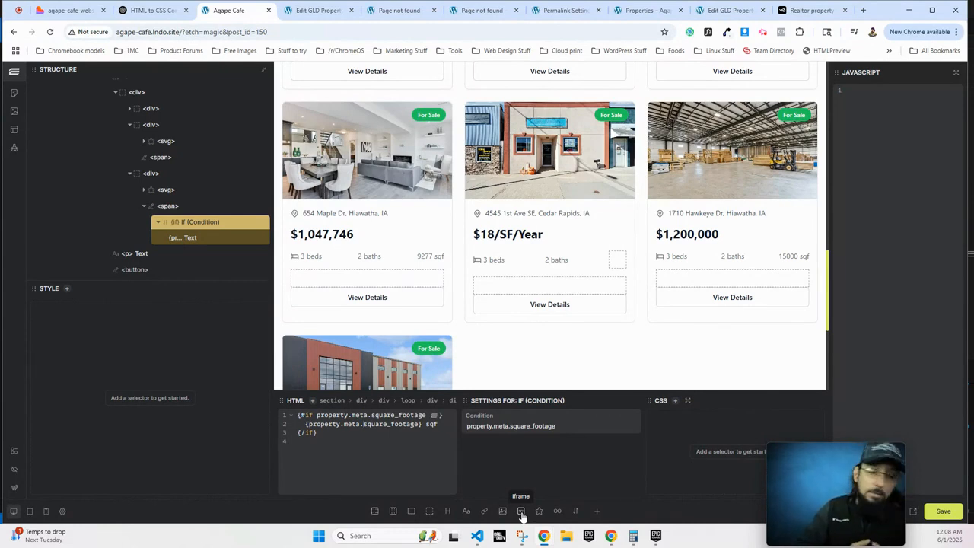
{"action": "mouse_move", "coordinate": [610, 534]}
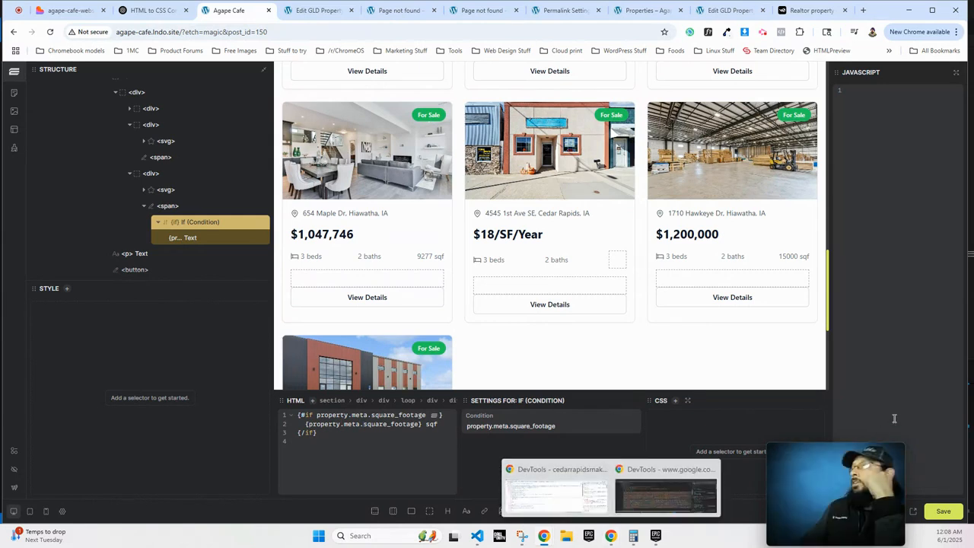
{"action": "left_click", "coordinate": [761, 33]}
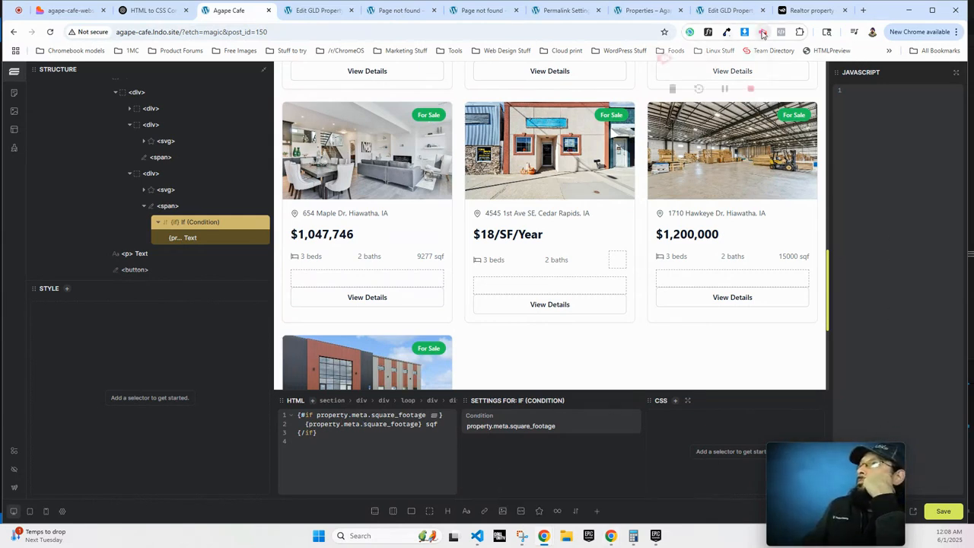